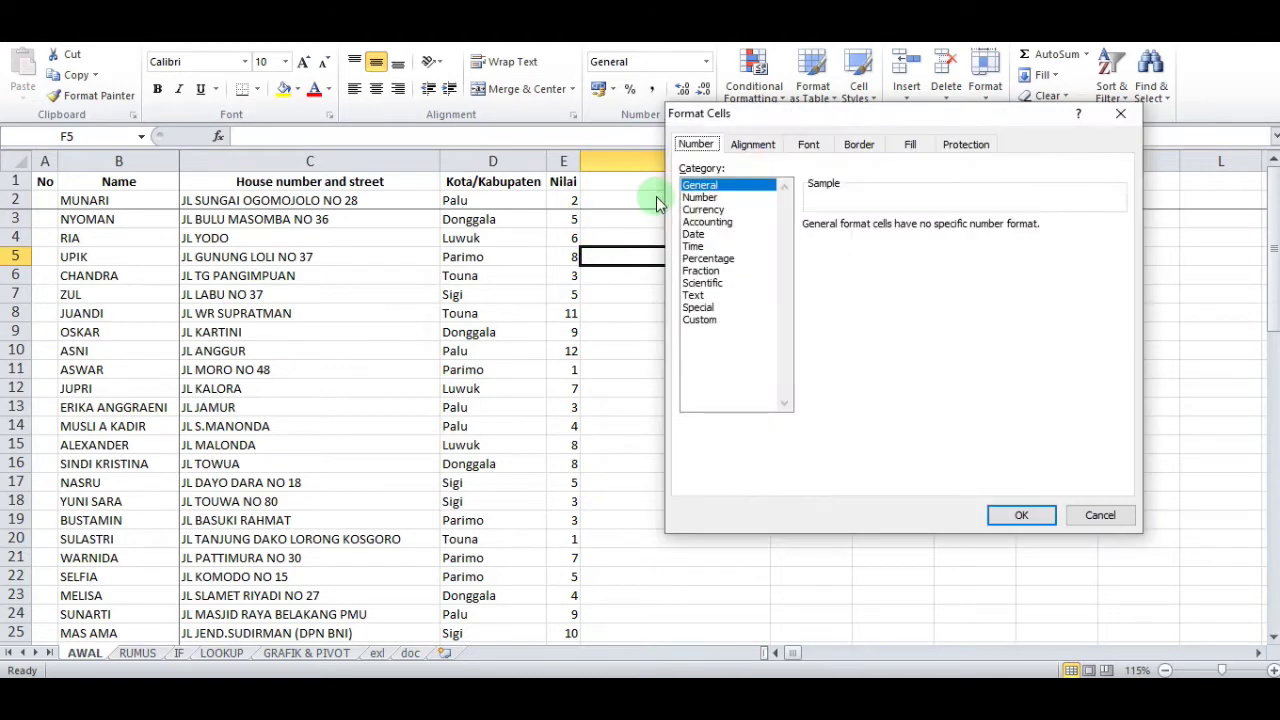
{"action": "left_click", "coordinate": [857, 146]}
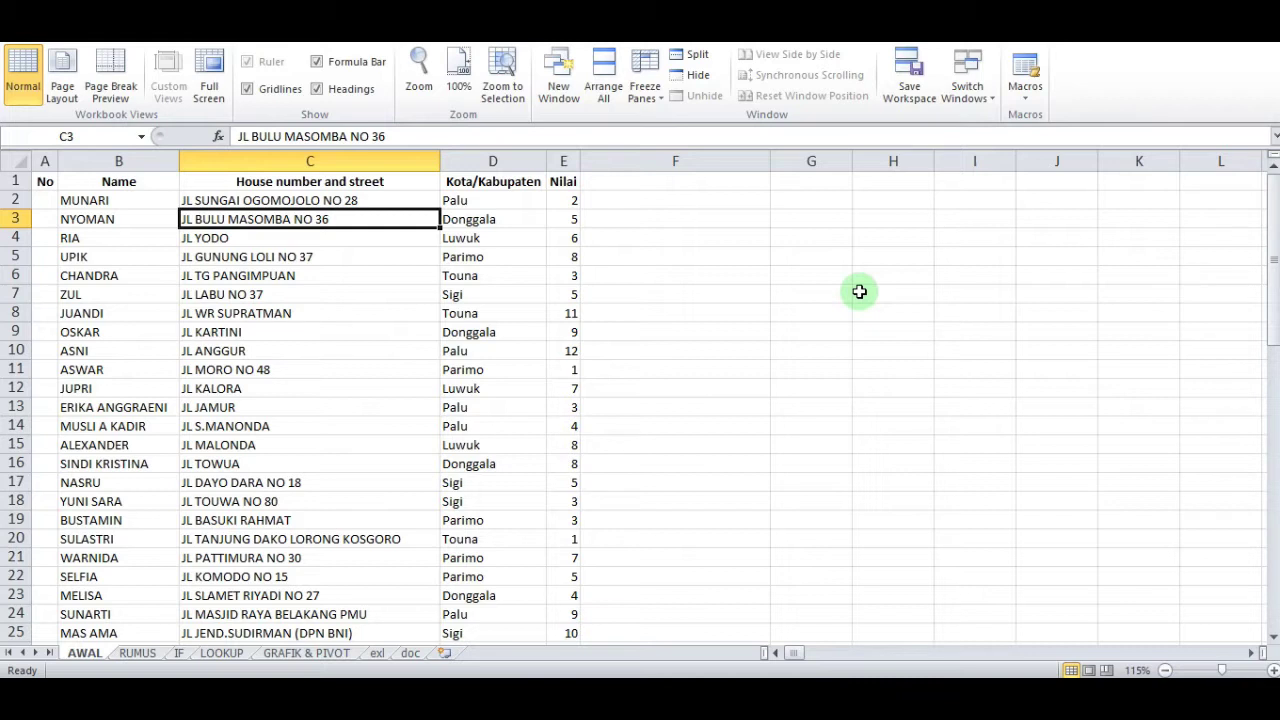
- Start the numbering in the No column with 1 in A2 and the formula =A2+1 in A3
{"action": "key", "text": "ctrl+Home"}
{"action": "type", "text": "1"}
{"action": "key", "text": "Return"}
{"action": "type", "text": "2"}
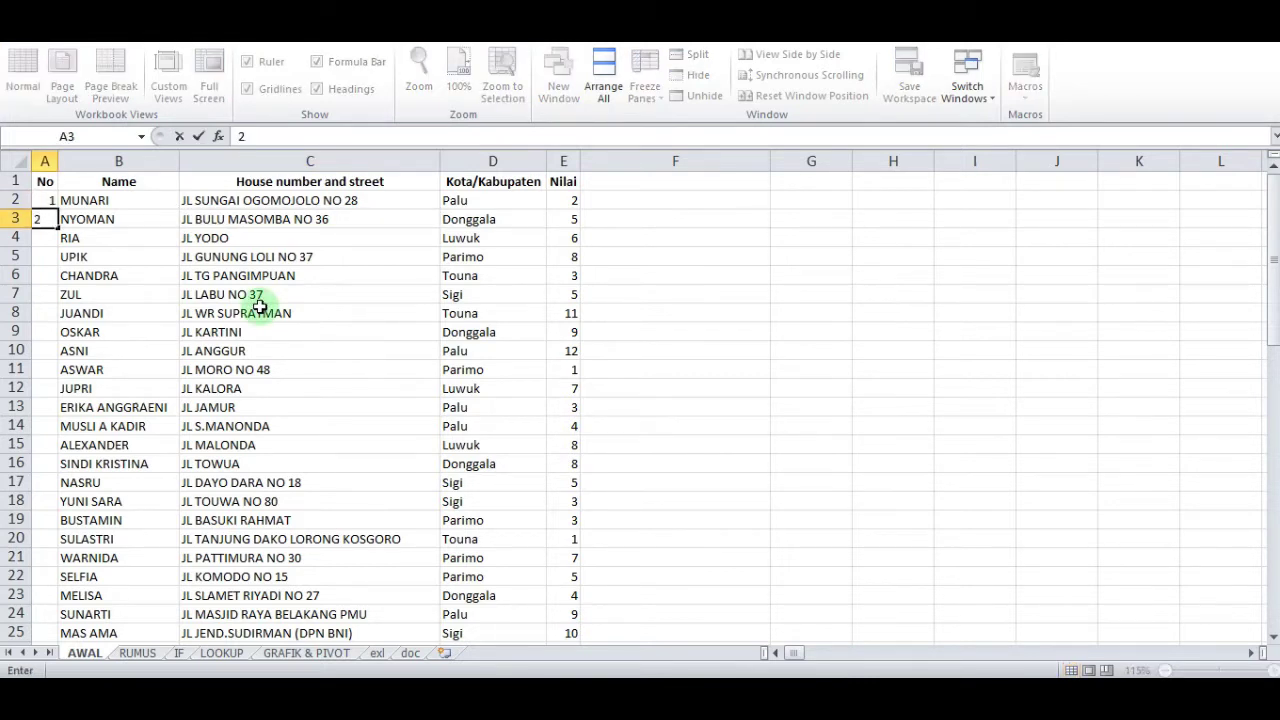
{"action": "key", "text": "Escape"}
{"action": "type", "text": "=A"}
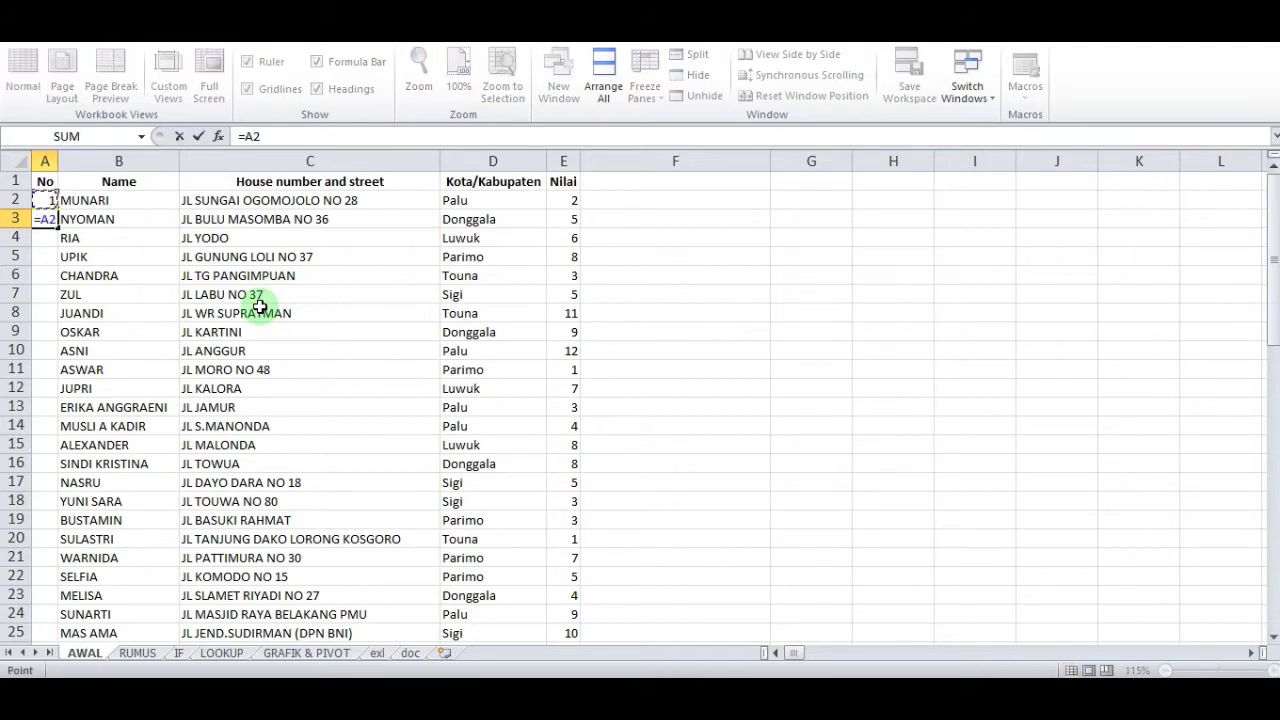
{"action": "type", "text": "1"}
{"action": "key", "text": "Return"}
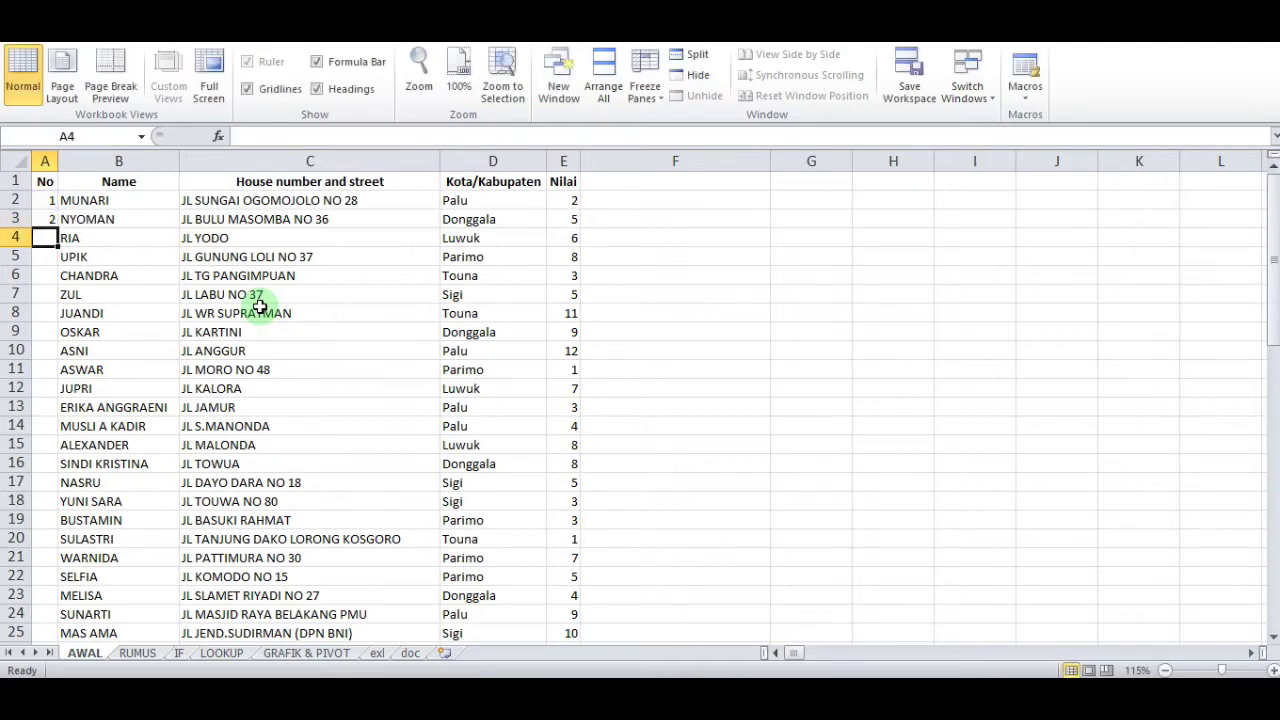
- Fill the numbering formula from A3 down the No column to the last data row
{"action": "left_click", "coordinate": [50, 222]}
{"action": "double_click", "coordinate": [57, 228]}
{"action": "left_click", "coordinate": [90, 300]}
{"action": "left_click", "coordinate": [186, 276]}
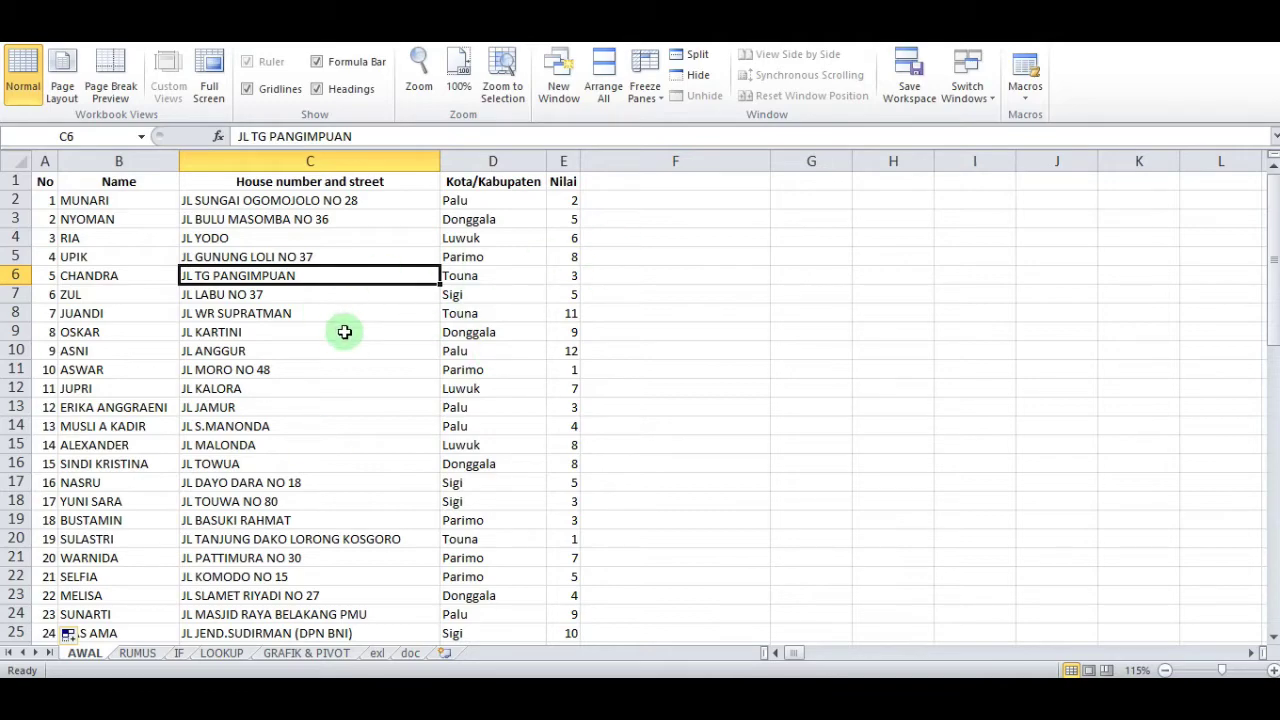
{"action": "scroll", "coordinate": [352, 330], "scroll_direction": "down", "scroll_amount": 18}
{"action": "scroll", "coordinate": [355, 368], "scroll_direction": "up", "scroll_amount": 12}
{"action": "scroll", "coordinate": [355, 368], "scroll_direction": "up", "scroll_amount": 6}
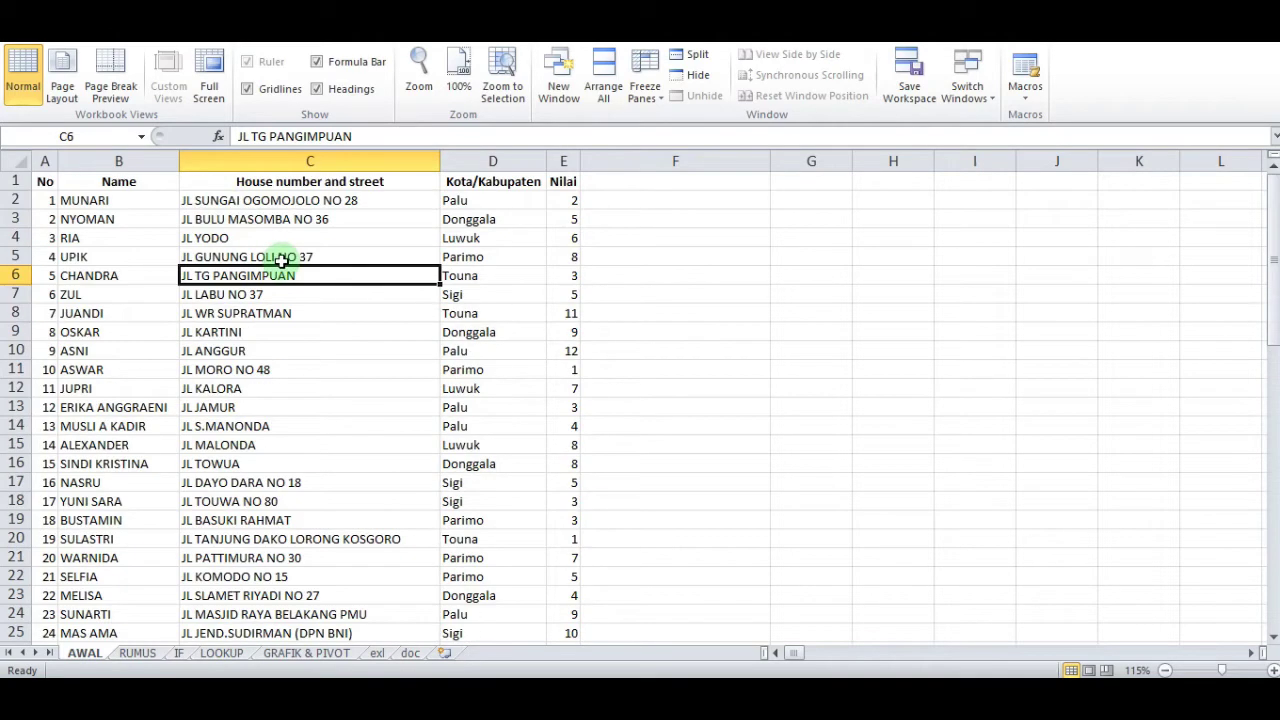
- Examine the address list down to its last record and the empty rows beneath it
{"action": "left_click", "coordinate": [249, 222]}
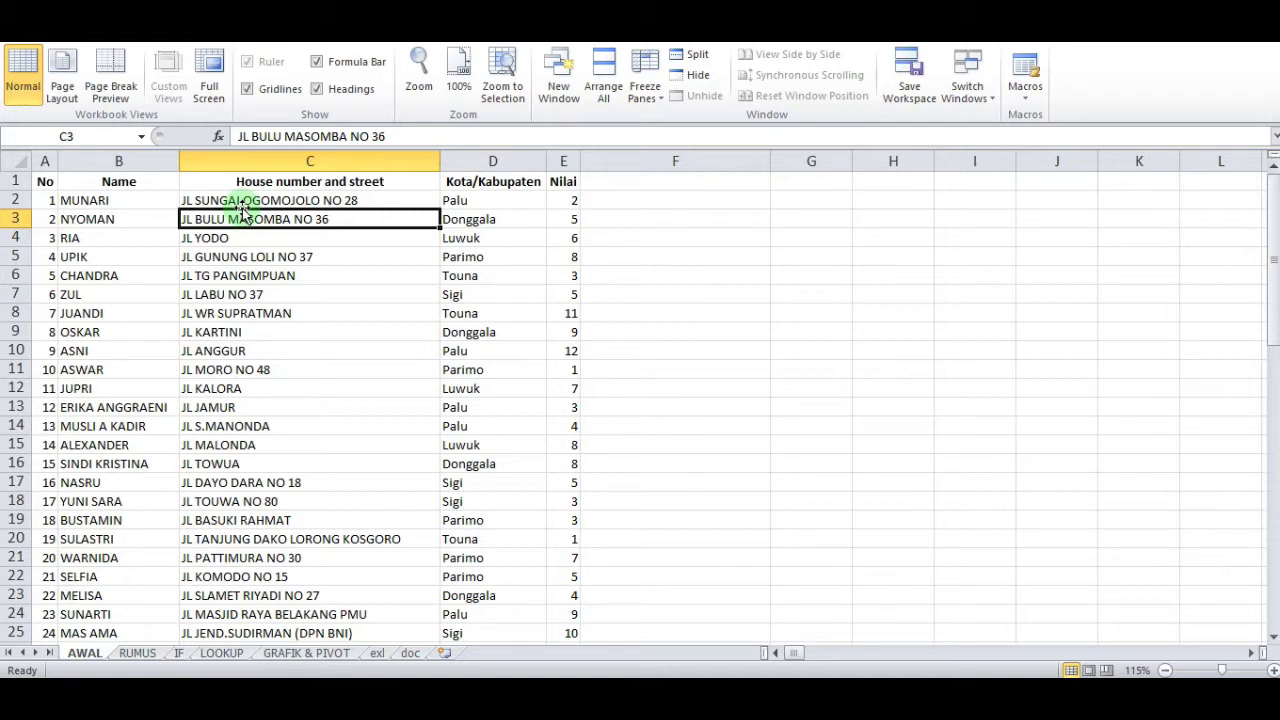
{"action": "left_click", "coordinate": [249, 203]}
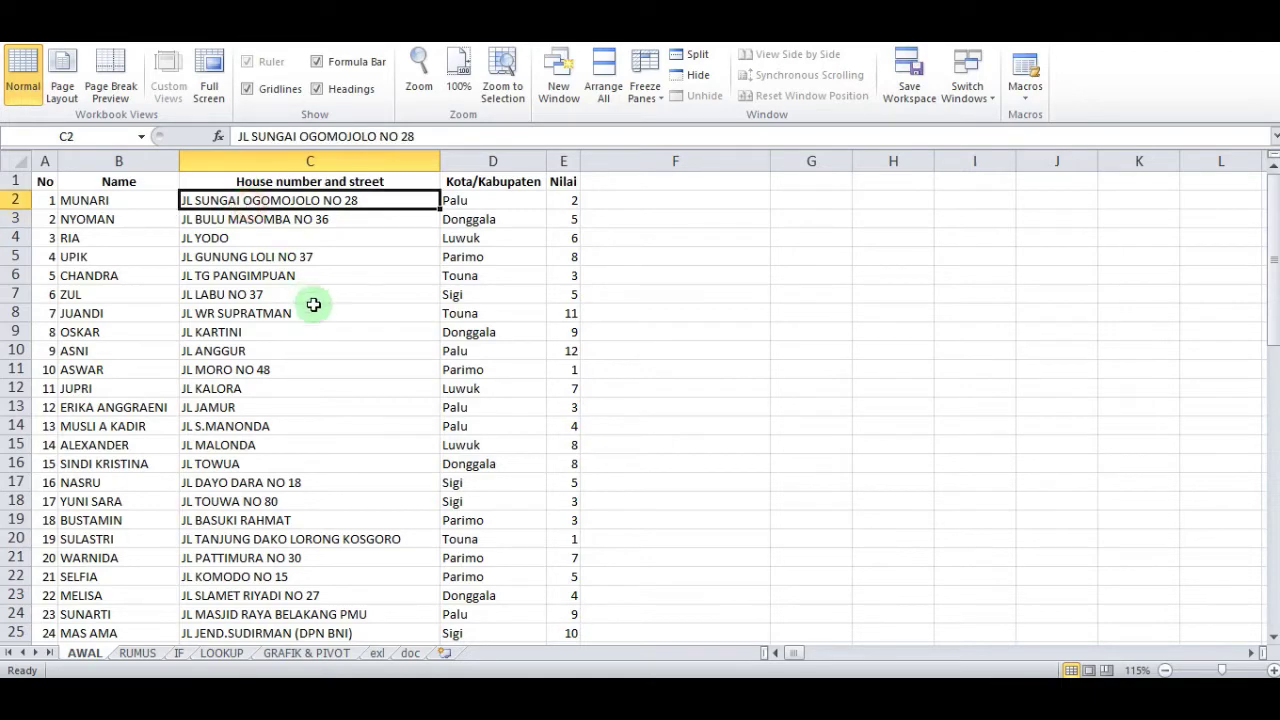
{"action": "scroll", "coordinate": [363, 334], "scroll_direction": "down", "scroll_amount": 14}
{"action": "scroll", "coordinate": [400, 360], "scroll_direction": "down", "scroll_amount": 7}
{"action": "scroll", "coordinate": [429, 357], "scroll_direction": "up", "scroll_amount": 5}
{"action": "scroll", "coordinate": [428, 357], "scroll_direction": "down", "scroll_amount": 2}
{"action": "left_click_drag", "start_coordinate": [55, 407], "coordinate": [554, 529]}
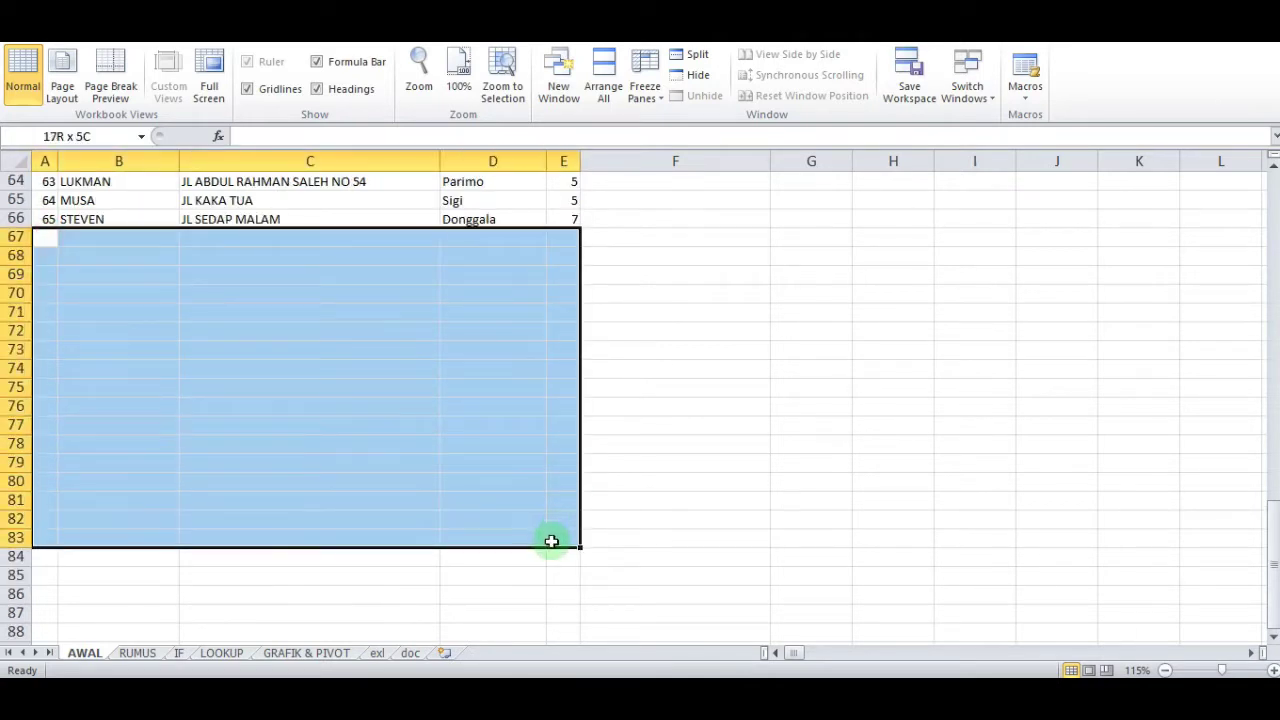
{"action": "left_click", "coordinate": [234, 243]}
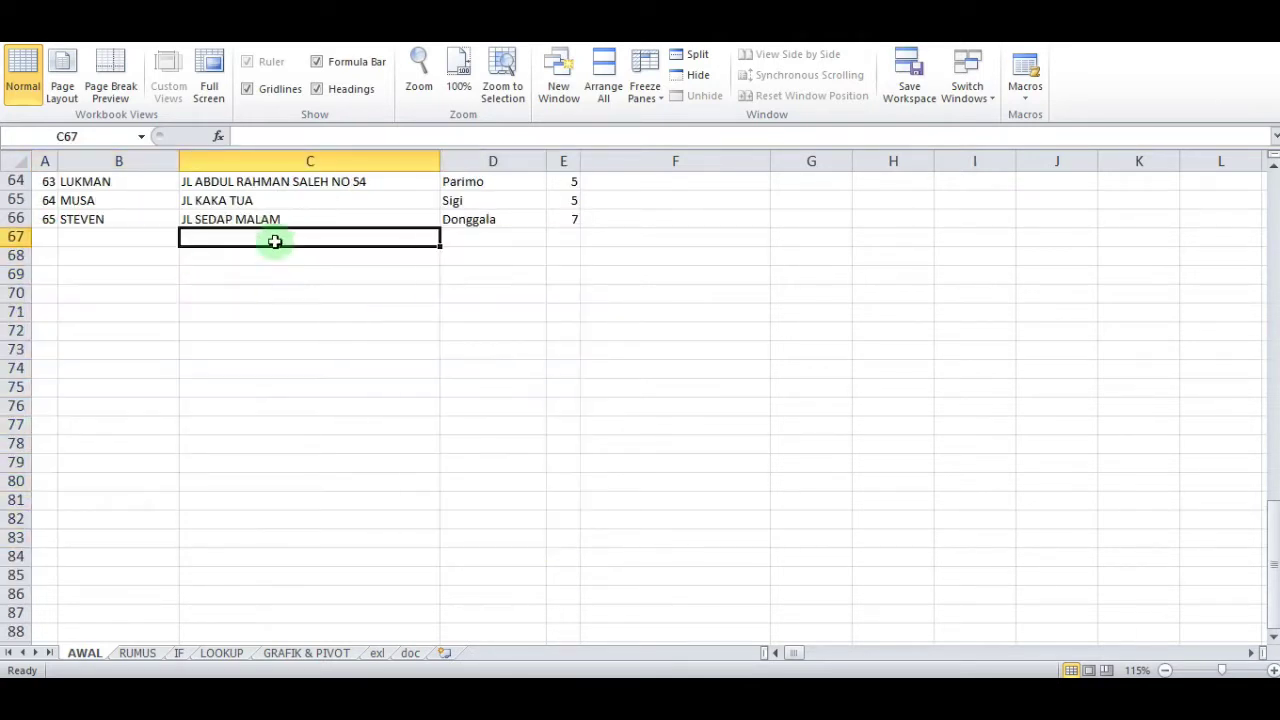
{"action": "left_click", "coordinate": [470, 243]}
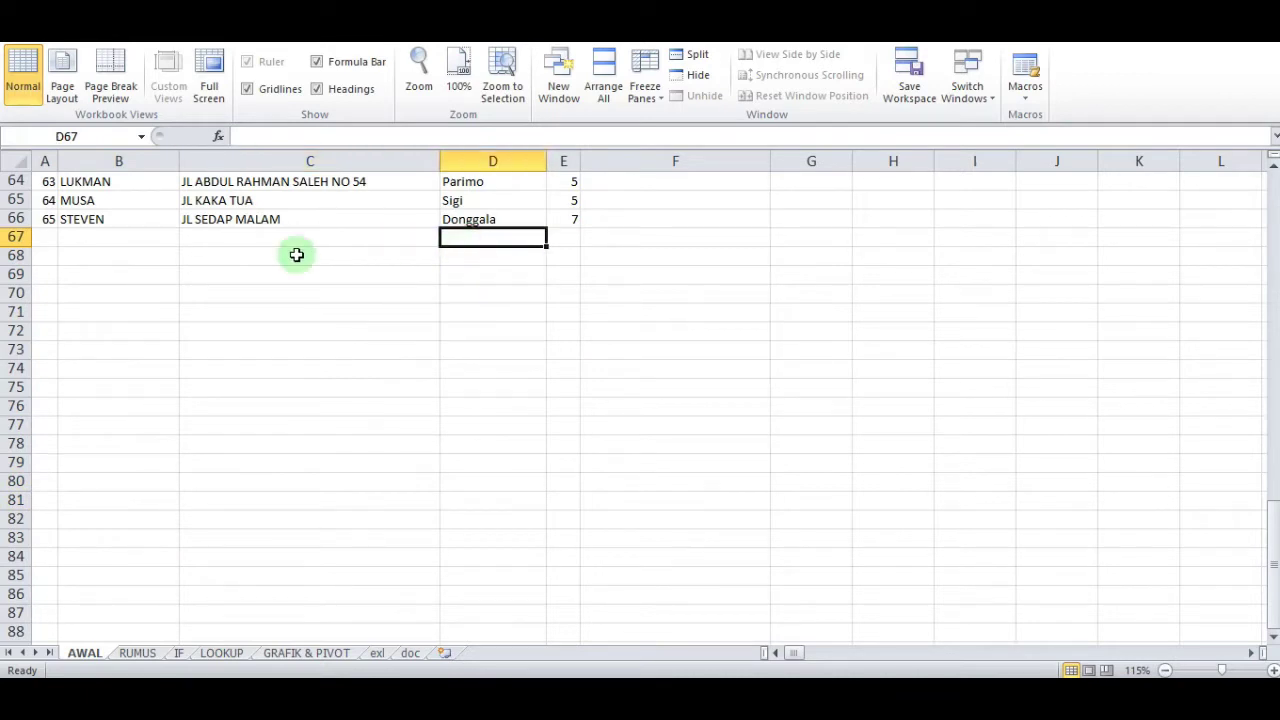
{"action": "left_click", "coordinate": [239, 240]}
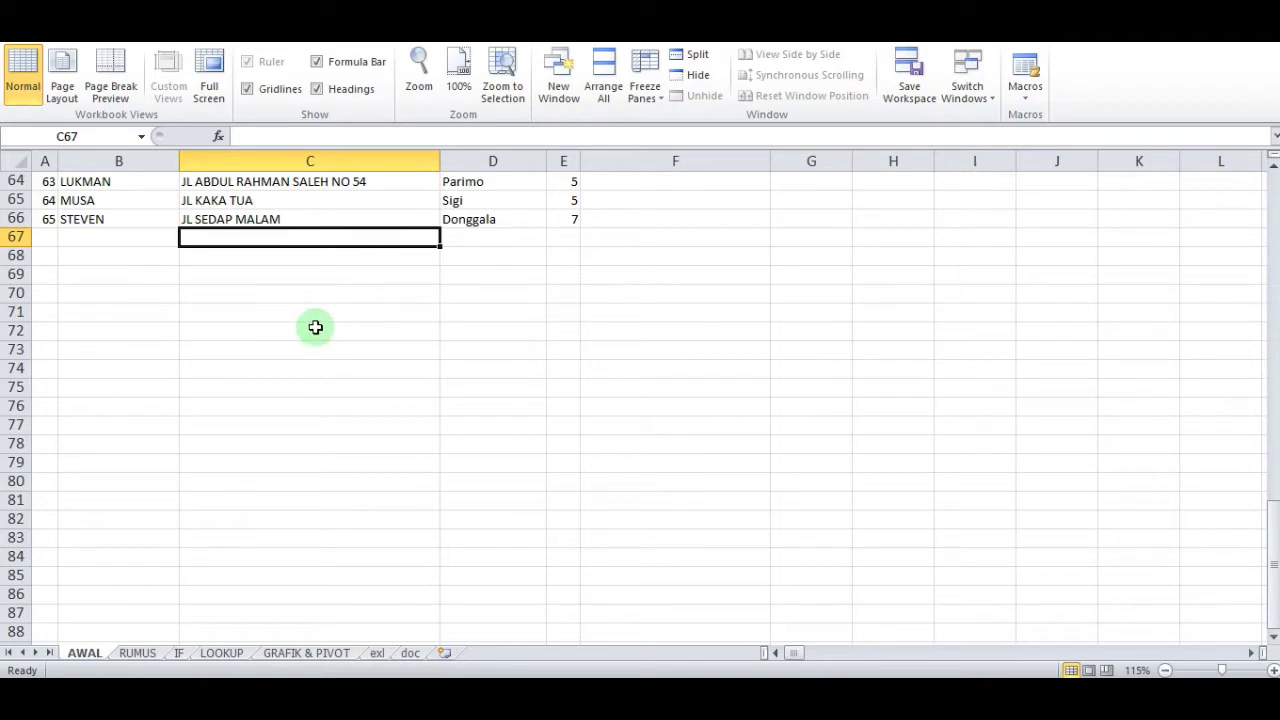
{"action": "scroll", "coordinate": [315, 327], "scroll_direction": "up", "scroll_amount": 20}
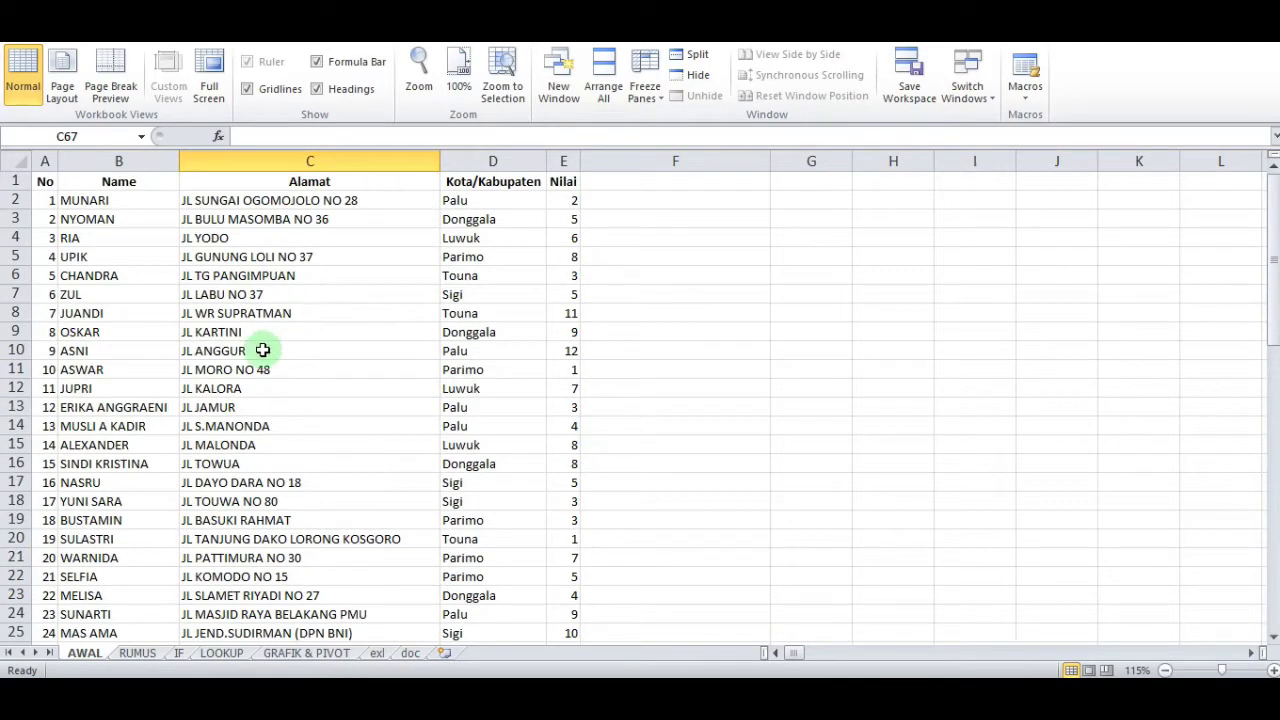
- Freeze the panes at cell C2 so the header row and the No and Name columns stay in view
{"action": "left_click_drag", "start_coordinate": [46, 181], "coordinate": [556, 181]}
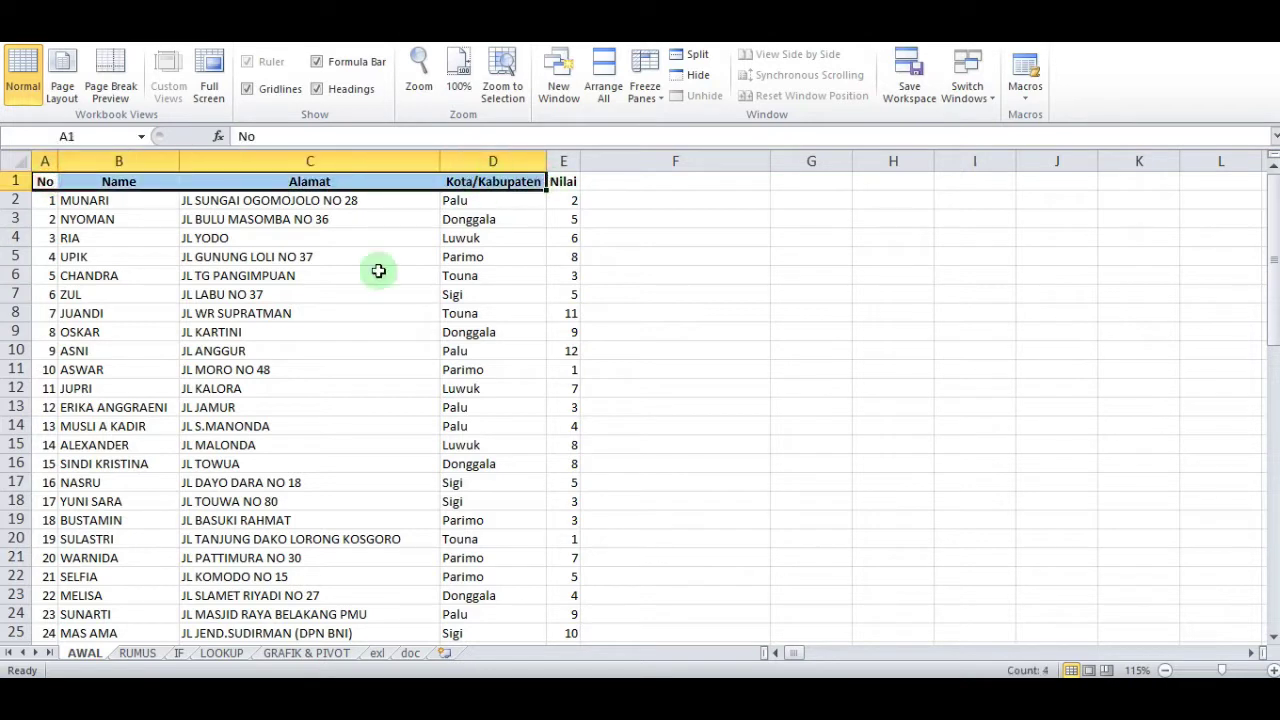
{"action": "left_click", "coordinate": [250, 205]}
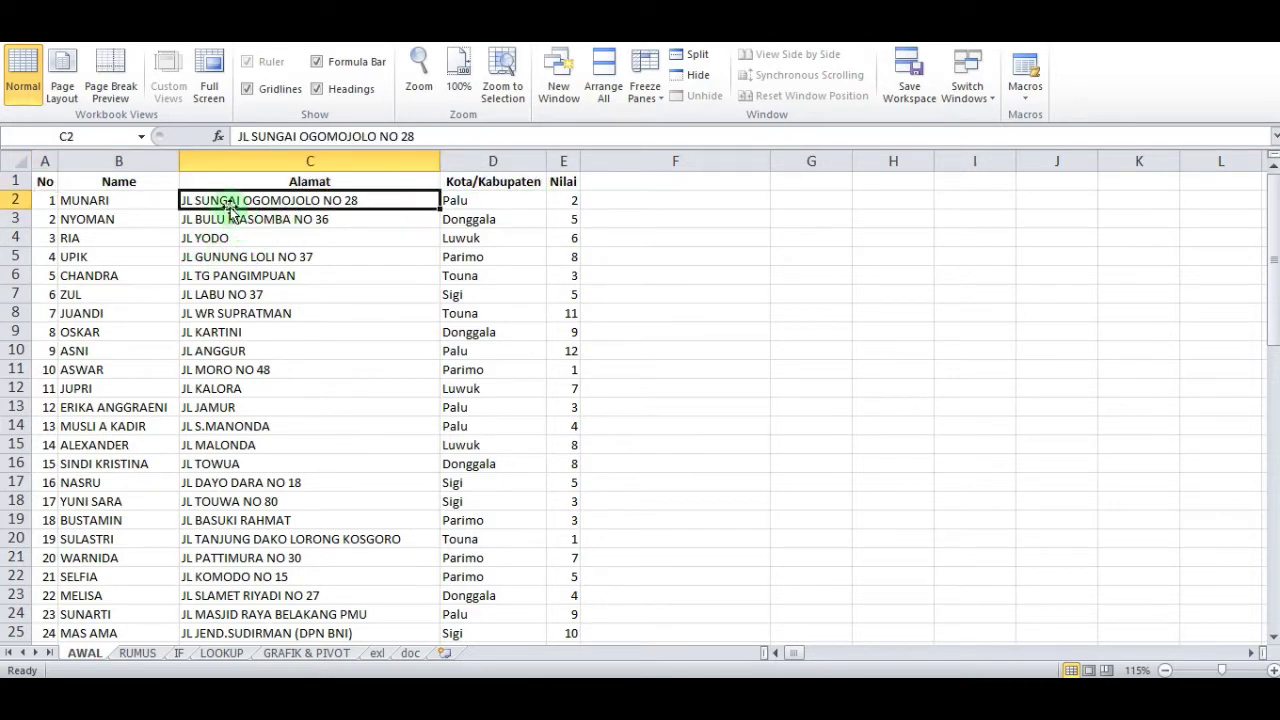
{"action": "left_click", "coordinate": [280, 311]}
{"action": "left_click", "coordinate": [233, 202]}
{"action": "left_click", "coordinate": [646, 100]}
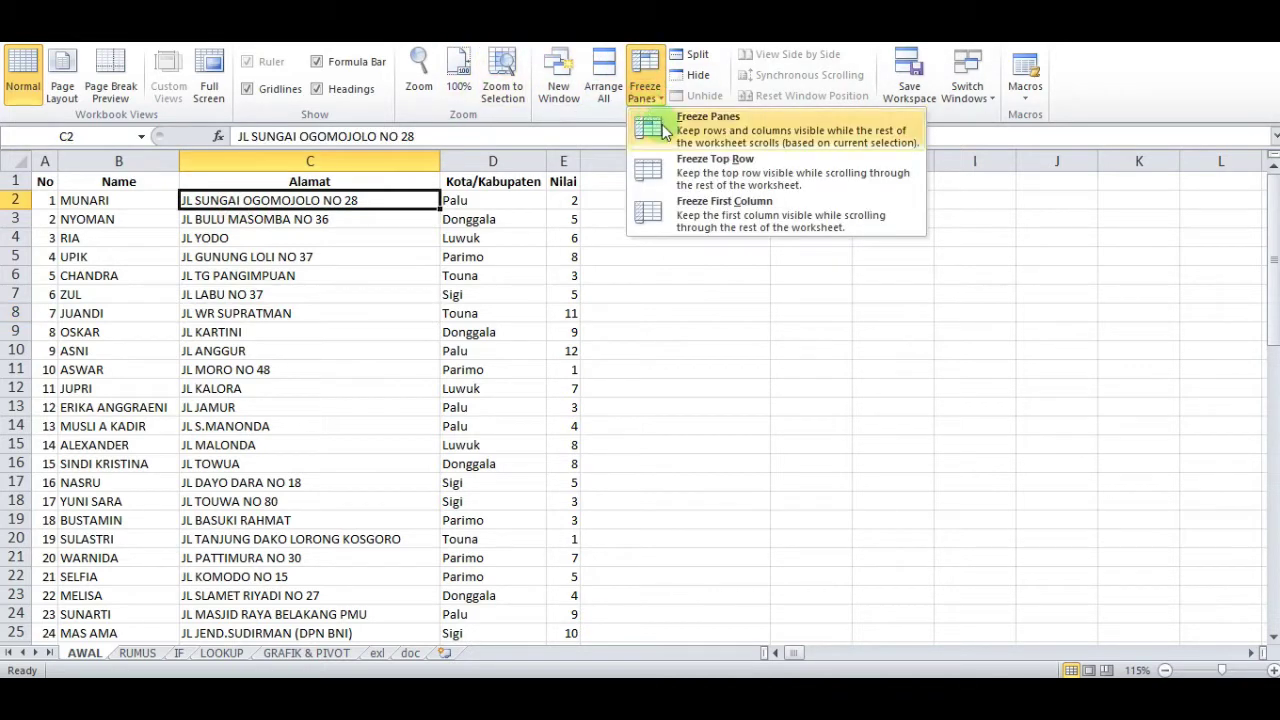
{"action": "left_click", "coordinate": [663, 131]}
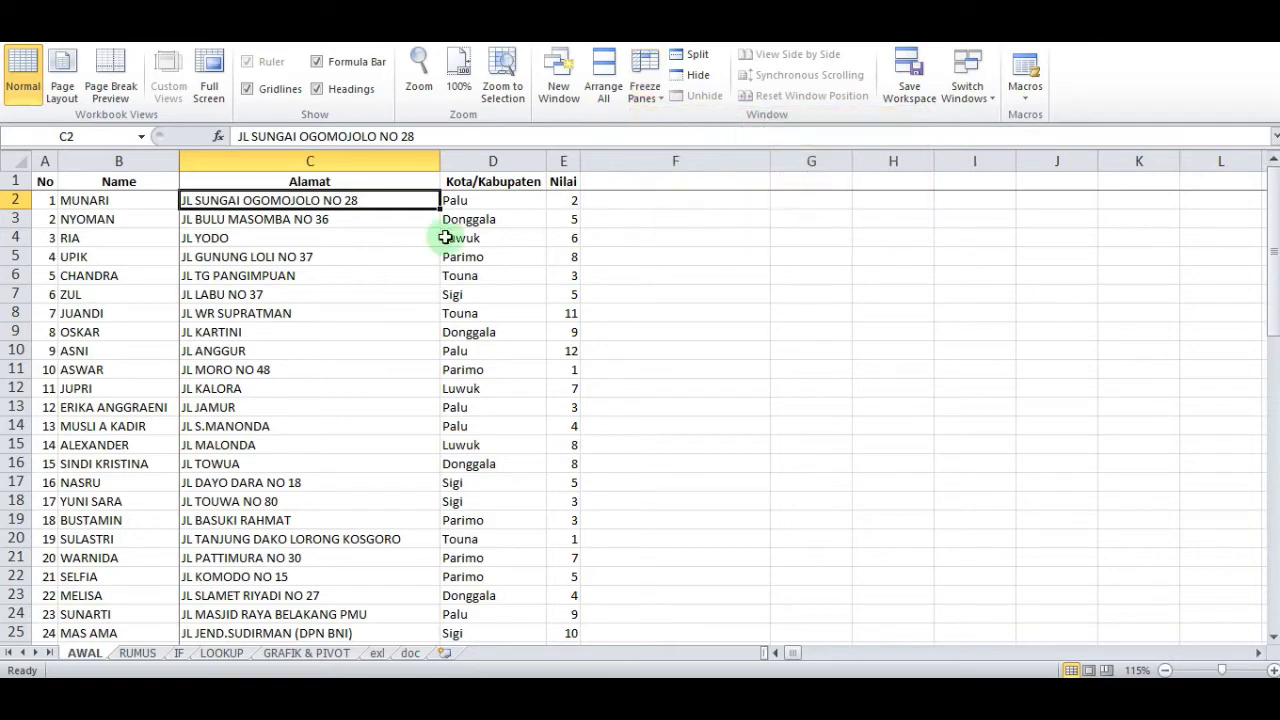
{"action": "scroll", "coordinate": [275, 370], "scroll_direction": "down", "scroll_amount": 19}
{"action": "scroll", "coordinate": [283, 393], "scroll_direction": "up", "scroll_amount": 19}
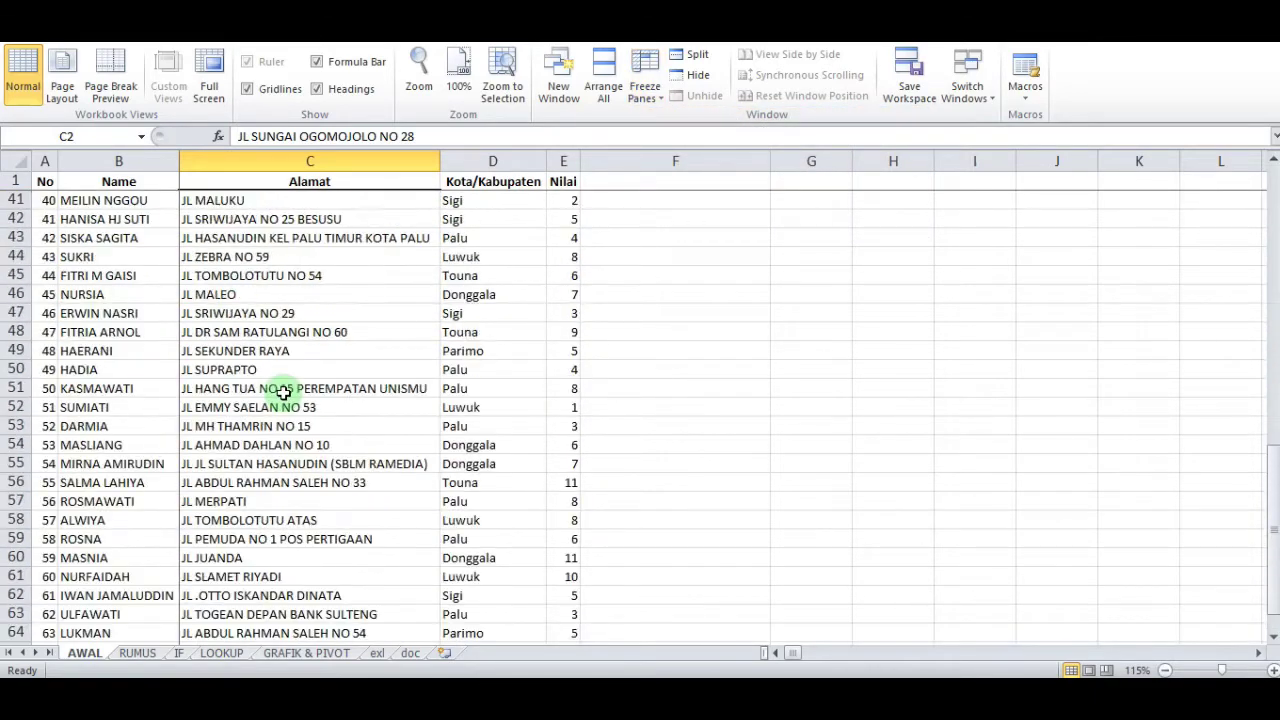
- Unfreeze the worksheet panes
{"action": "left_click", "coordinate": [645, 80]}
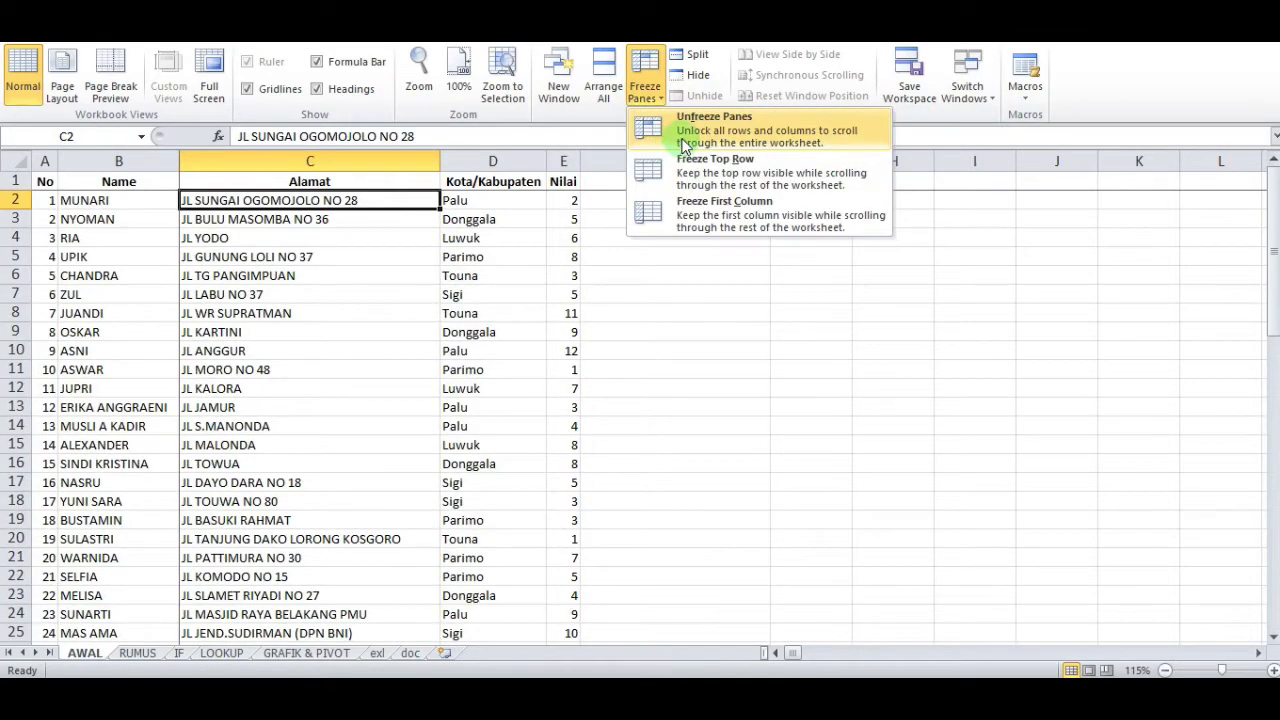
{"action": "left_click", "coordinate": [371, 280]}
{"action": "left_click", "coordinate": [645, 82]}
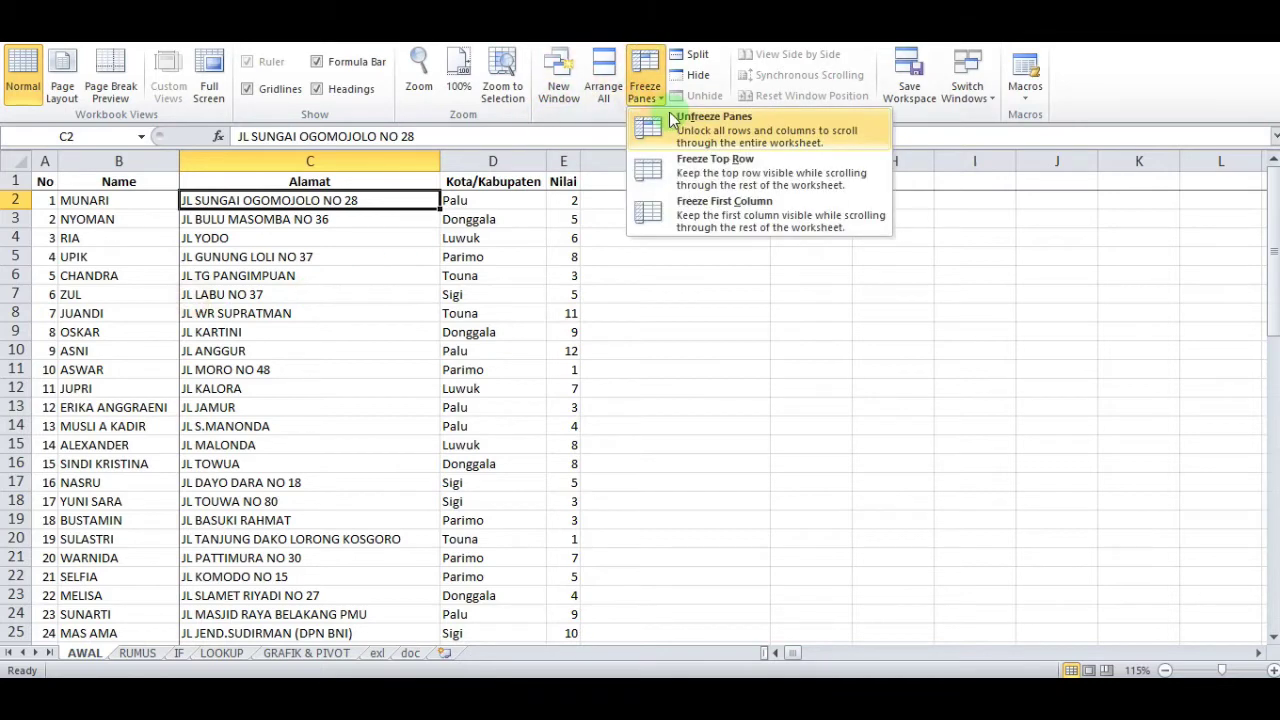
{"action": "left_click", "coordinate": [665, 128]}
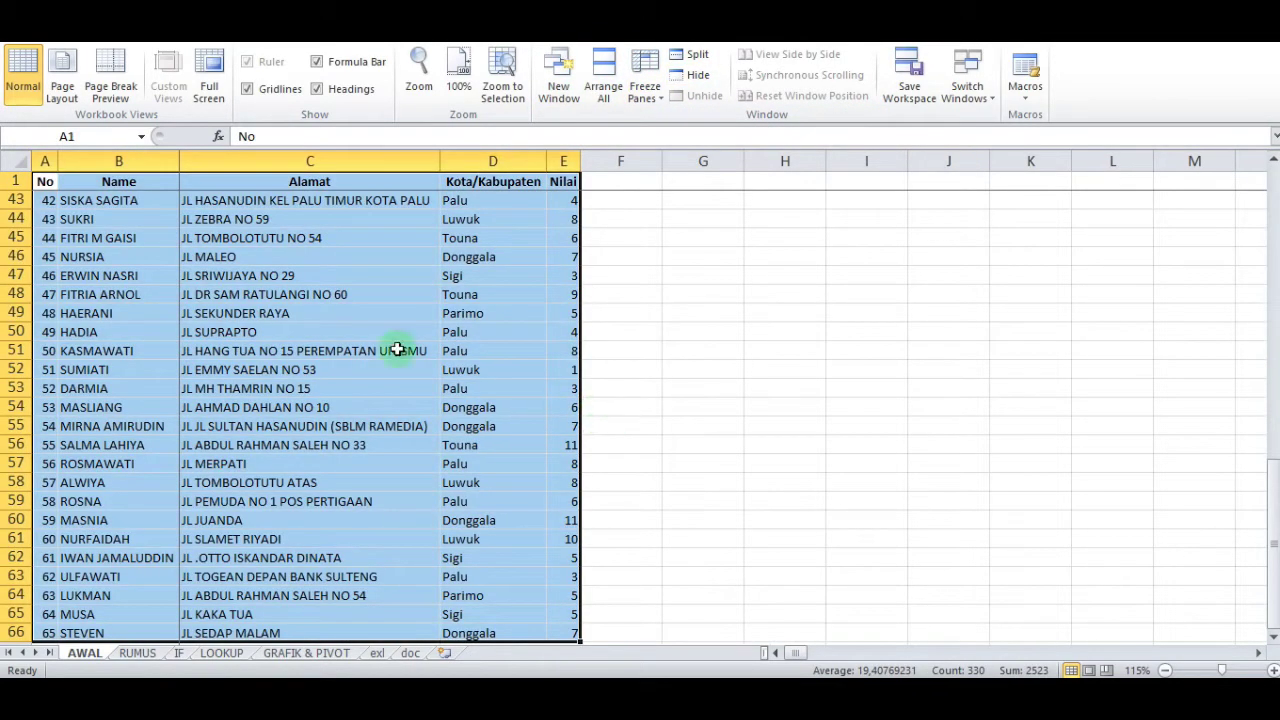
- Set a double-line outline and dotted inside borders for the table range A1:E66
{"action": "scroll", "coordinate": [285, 320], "scroll_direction": "down", "scroll_amount": 1}
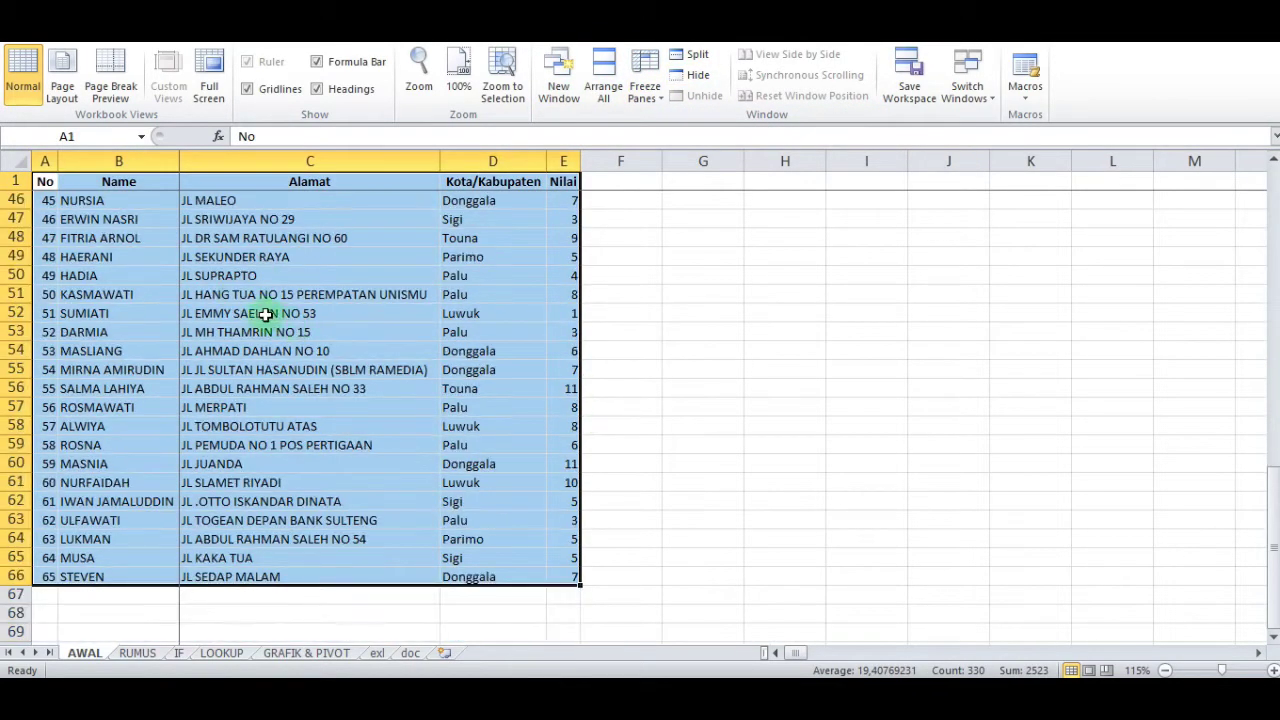
{"action": "right_click", "coordinate": [45, 178]}
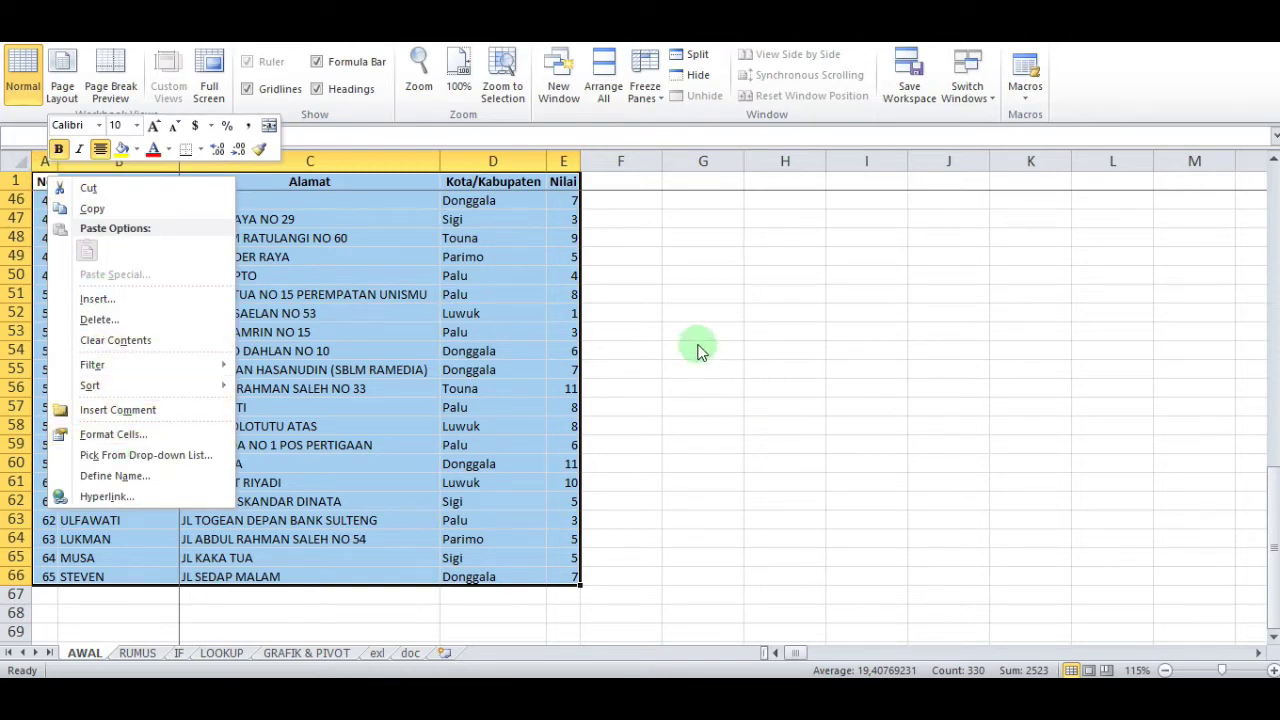
{"action": "left_click", "coordinate": [130, 434]}
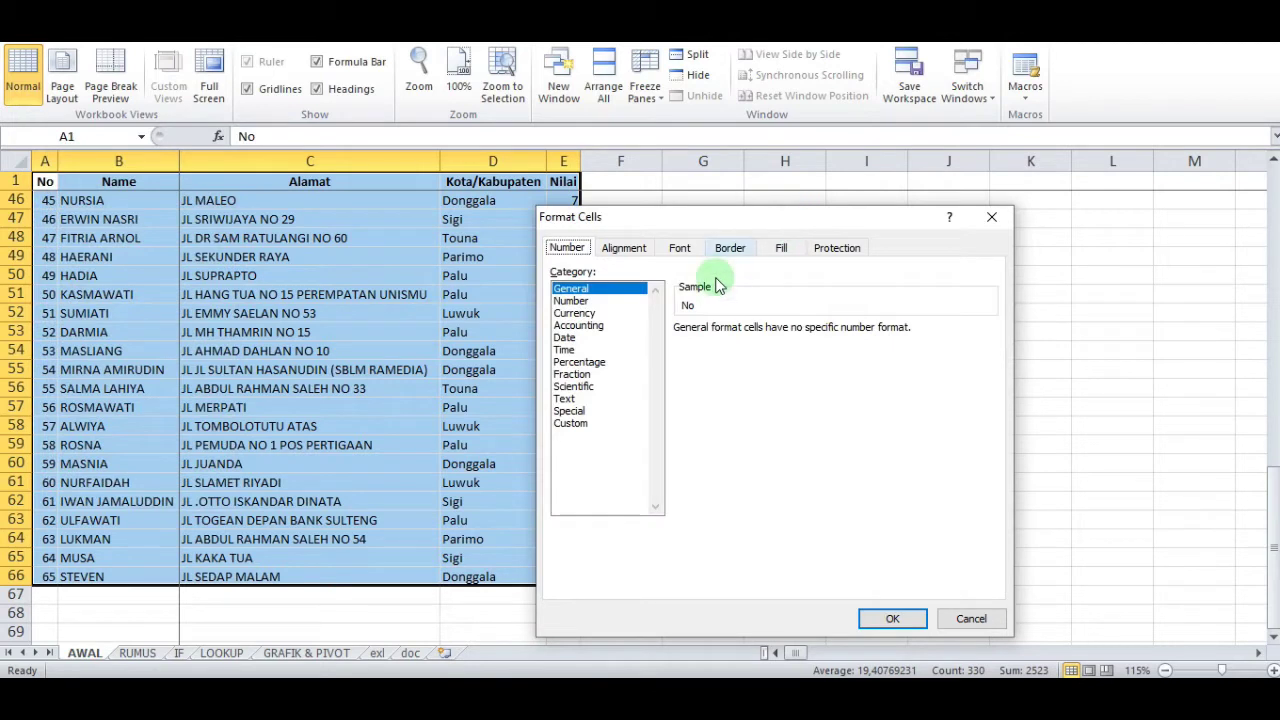
{"action": "left_click", "coordinate": [730, 248]}
{"action": "left_click", "coordinate": [645, 399]}
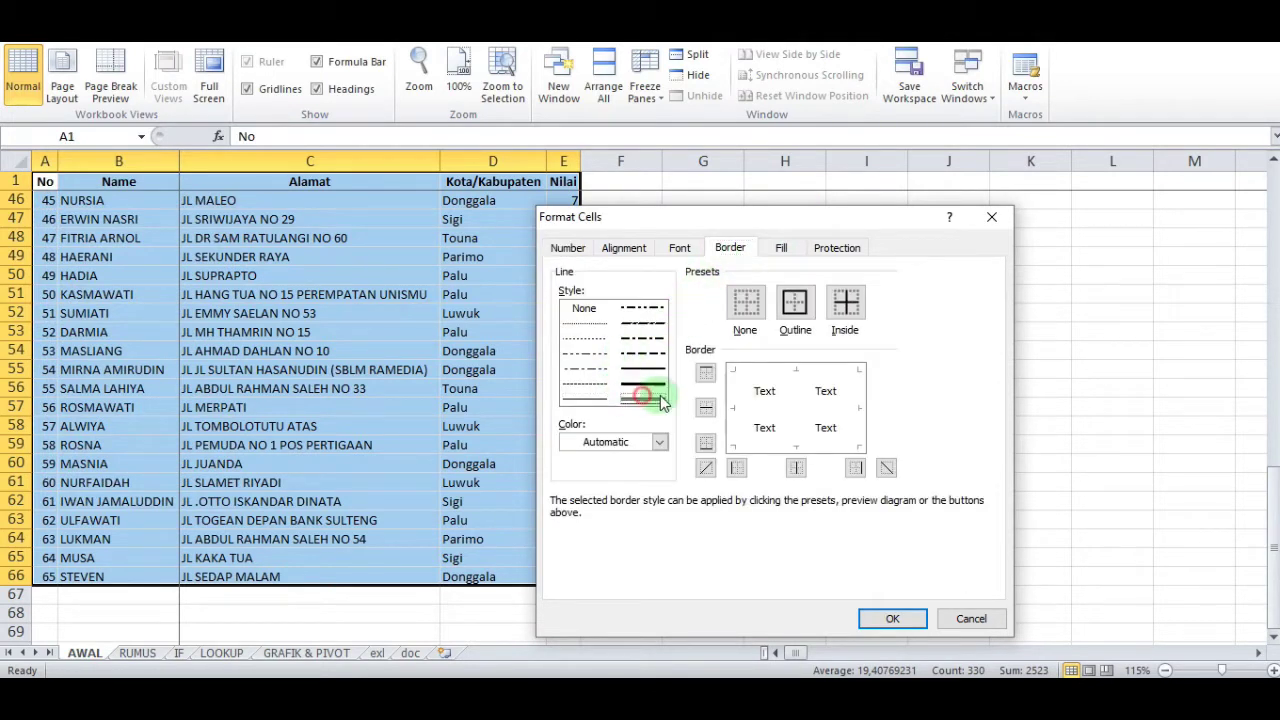
{"action": "left_click", "coordinate": [796, 302]}
{"action": "left_click", "coordinate": [845, 302]}
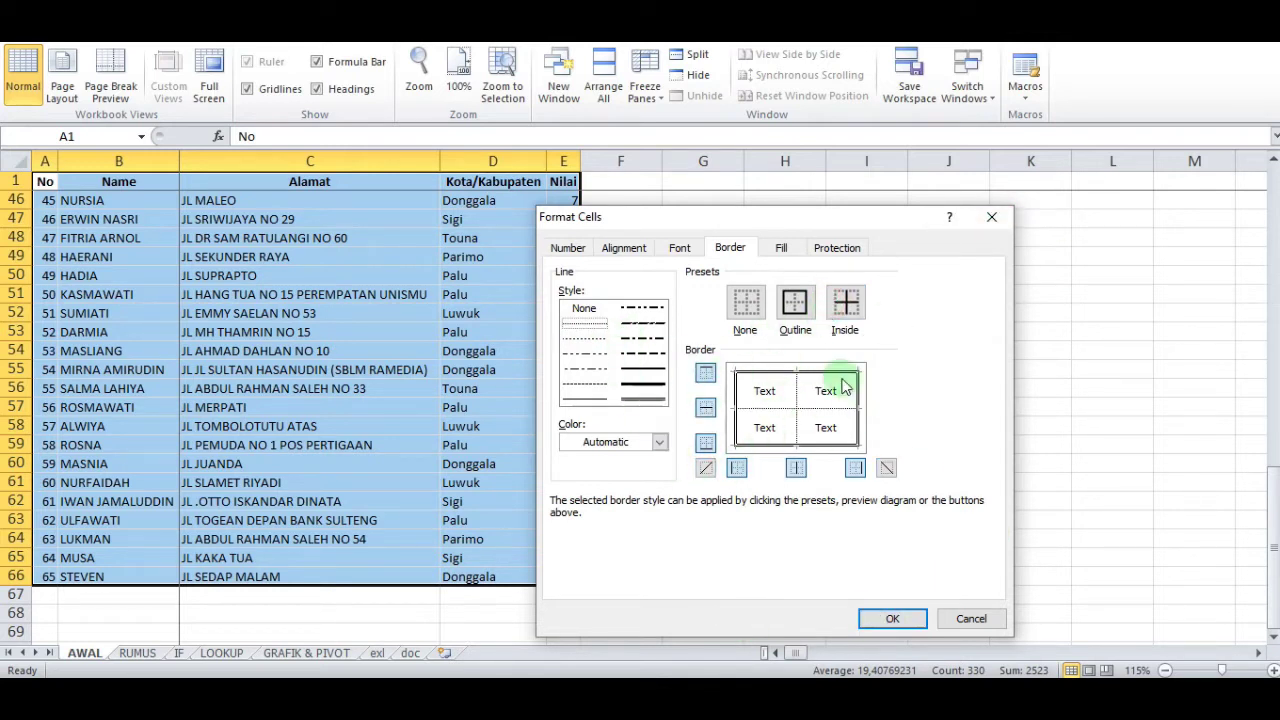
- Give the table's inner vertical borders a thin solid line and apply the border settings
{"action": "left_click", "coordinate": [580, 397]}
{"action": "left_click", "coordinate": [796, 467]}
{"action": "left_click", "coordinate": [888, 614]}
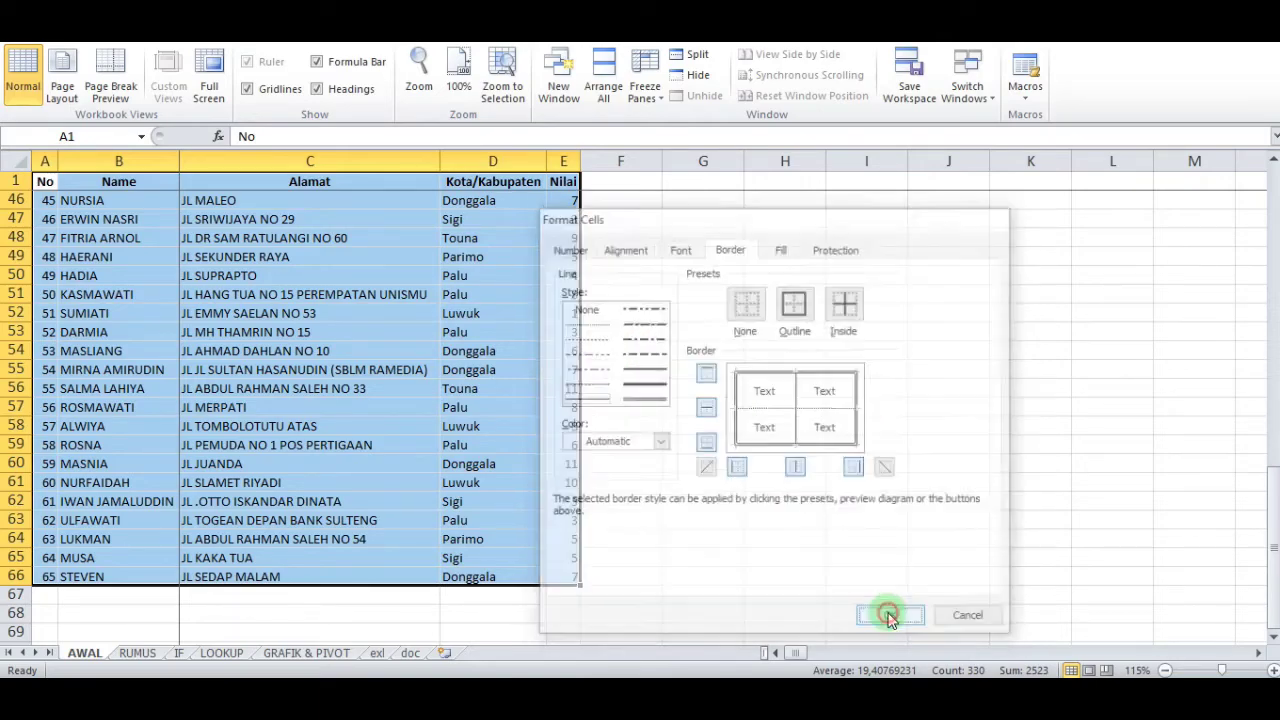
{"action": "left_click", "coordinate": [495, 335]}
{"action": "scroll", "coordinate": [500, 351], "scroll_direction": "up", "scroll_amount": 12}
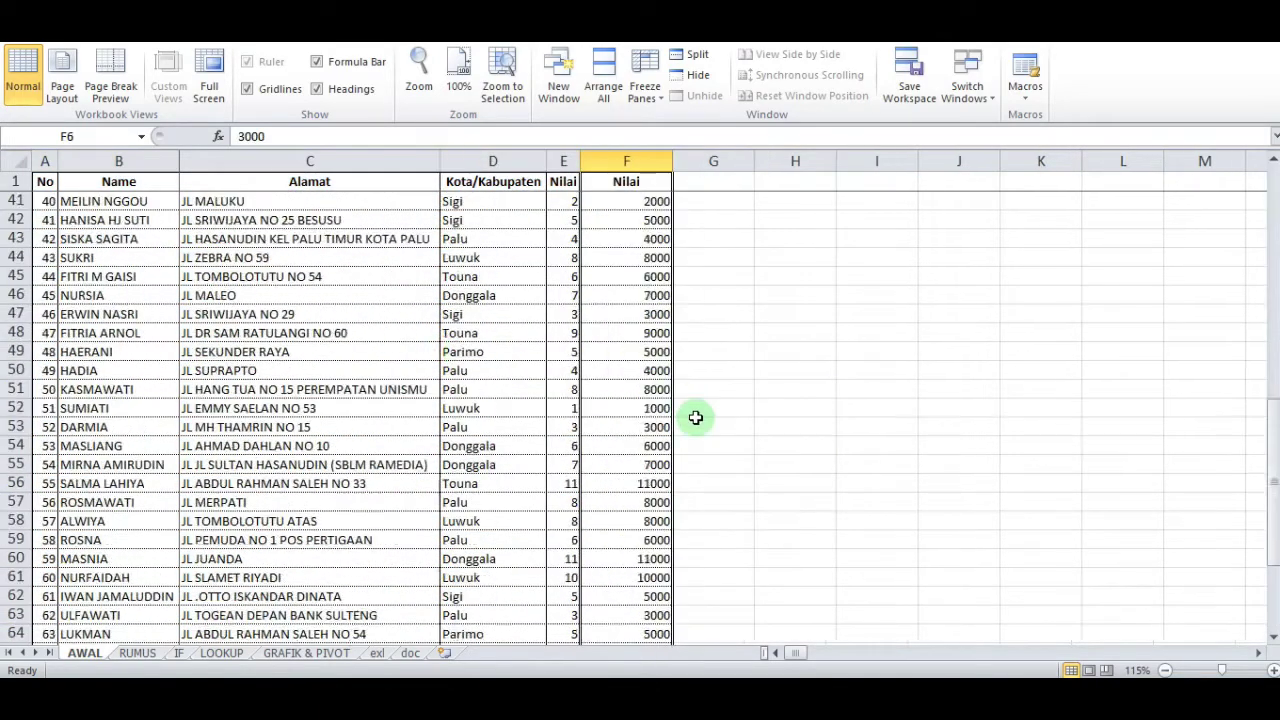
- Replace the header in F1 with Harga
{"action": "scroll", "coordinate": [696, 417], "scroll_direction": "down", "scroll_amount": 7}
{"action": "scroll", "coordinate": [696, 417], "scroll_direction": "up", "scroll_amount": 20}
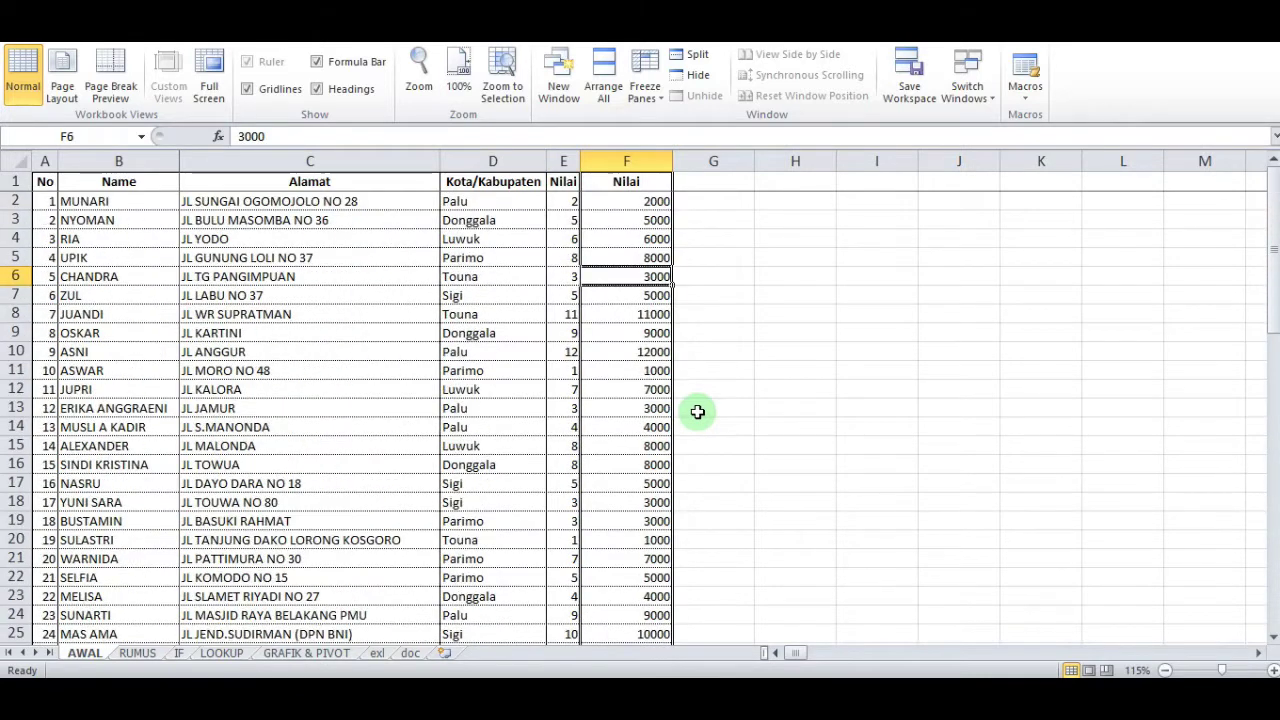
{"action": "left_click", "coordinate": [650, 243]}
{"action": "left_click", "coordinate": [645, 185]}
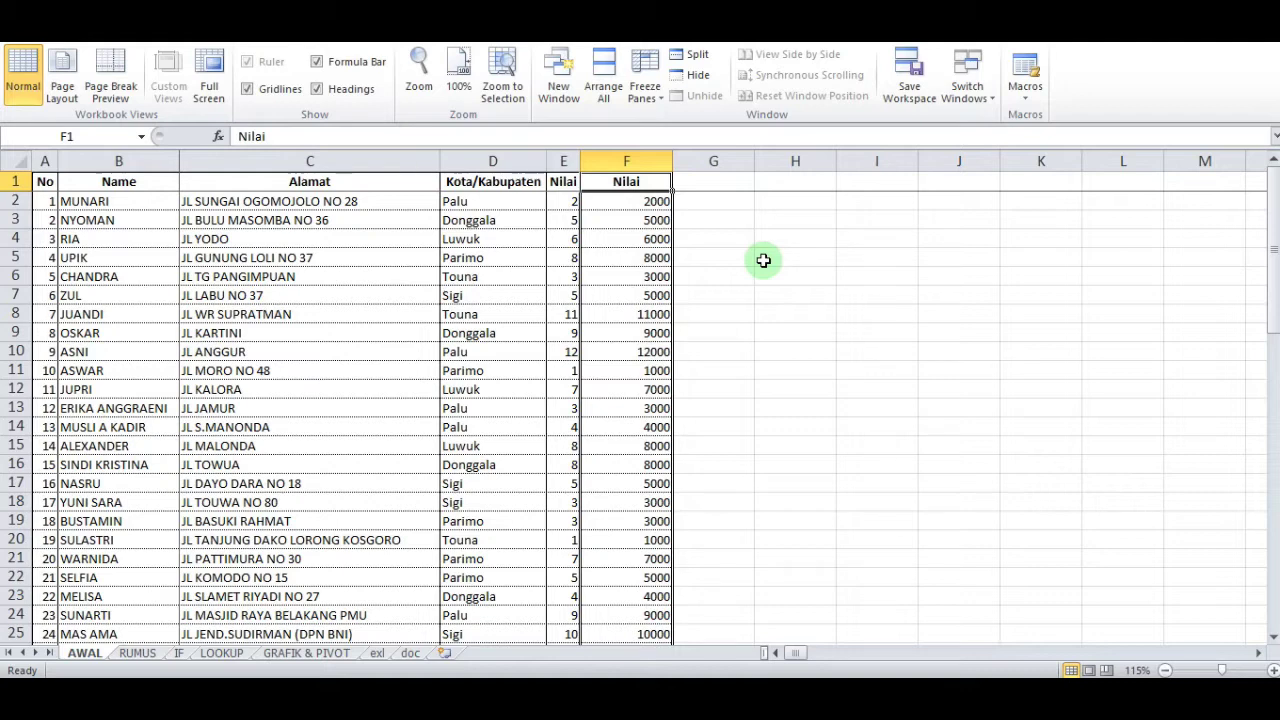
{"action": "type", "text": "Har"}
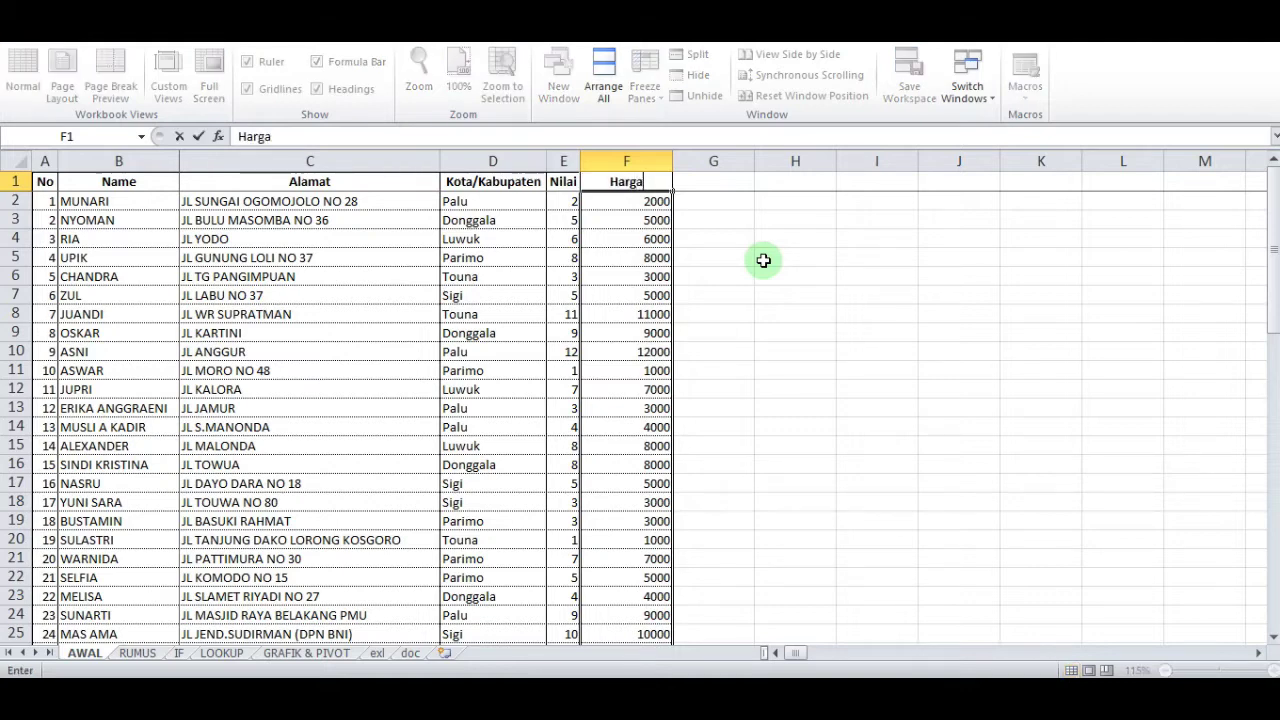
{"action": "type", "text": "ga"}
{"action": "key", "text": "Return"}
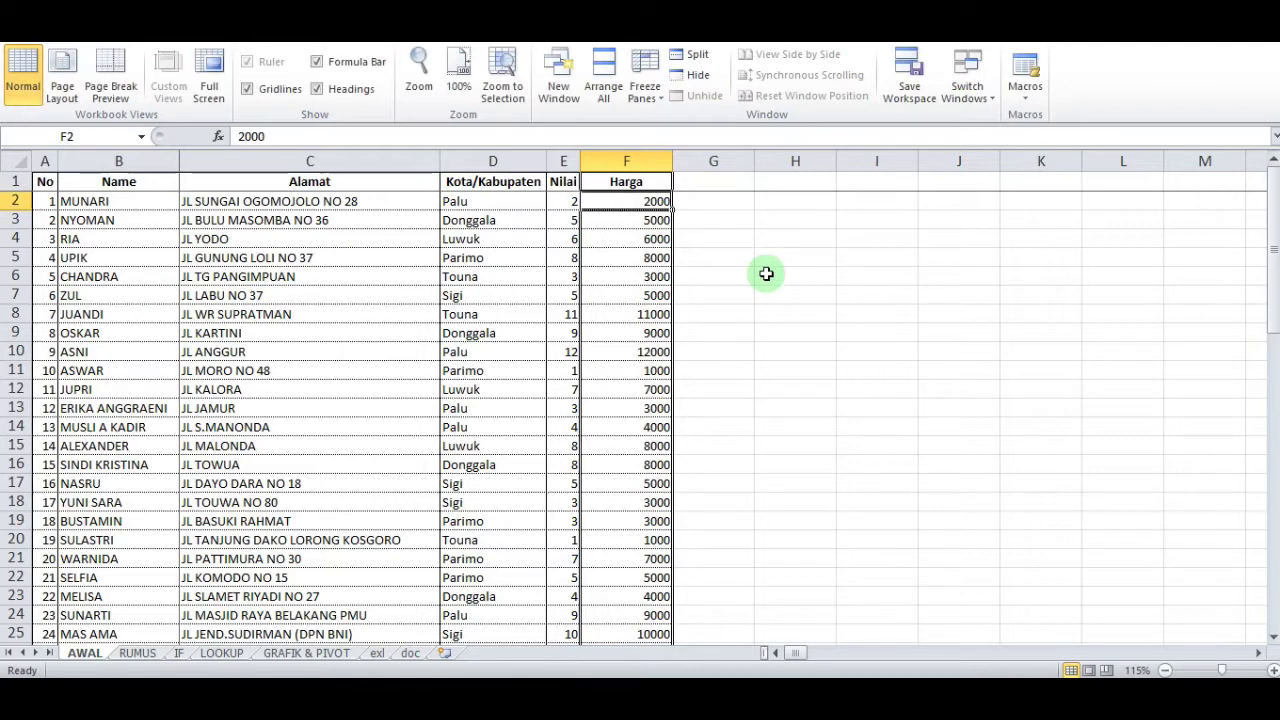
- Select all the Harga values from F2 down to F66
{"action": "scroll", "coordinate": [643, 351], "scroll_direction": "down", "scroll_amount": 5}
{"action": "scroll", "coordinate": [643, 351], "scroll_direction": "up", "scroll_amount": 5}
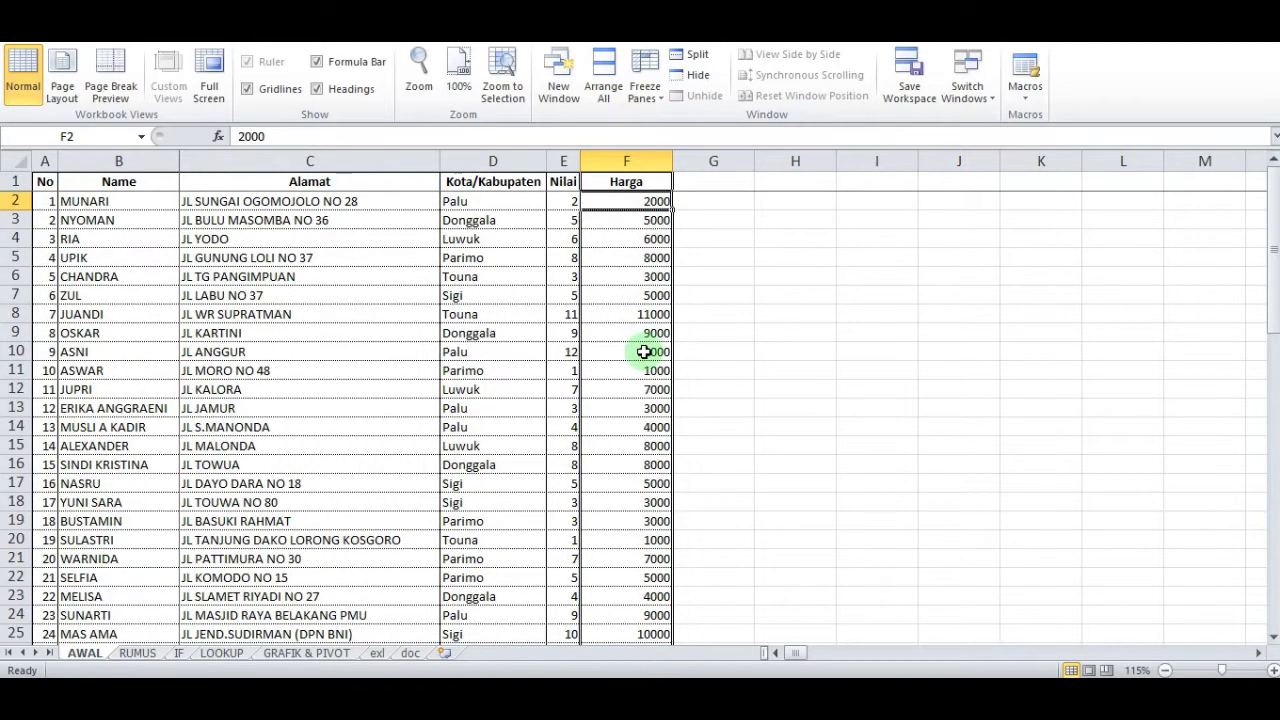
{"action": "key", "text": "ctrl+shift+Down"}
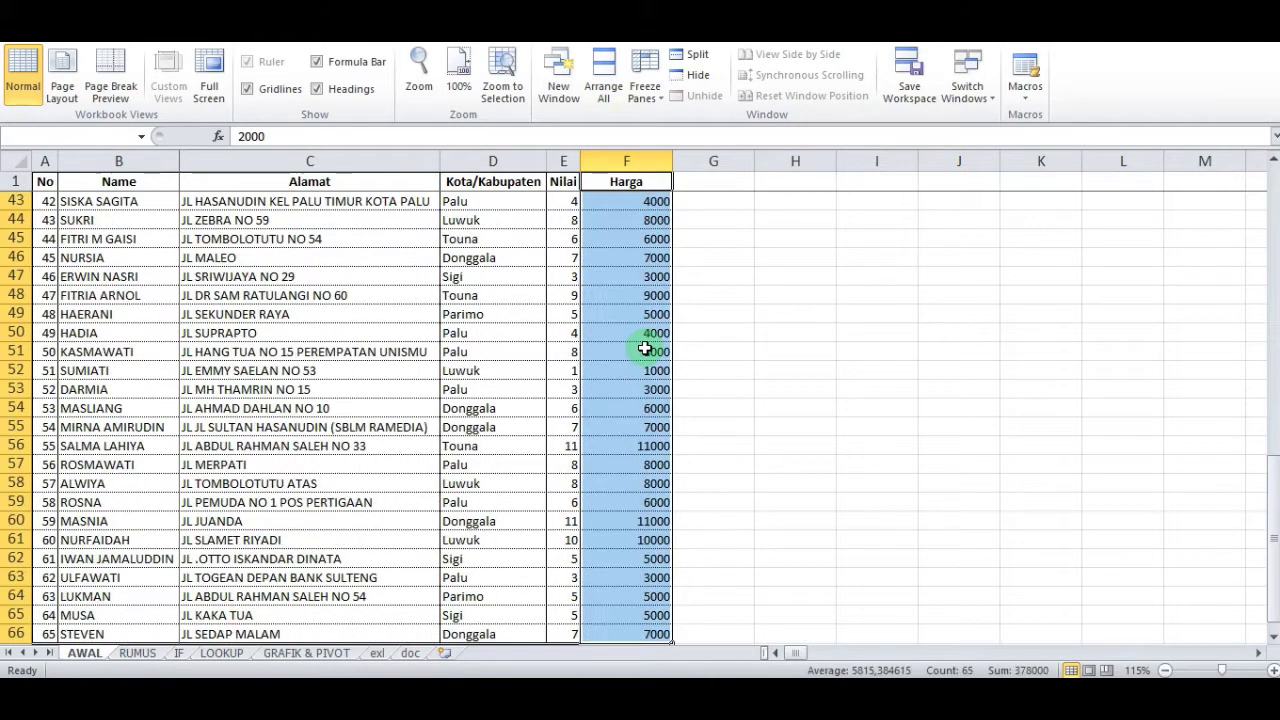
{"action": "scroll", "coordinate": [645, 349], "scroll_direction": "down", "scroll_amount": 2}
{"action": "key", "text": "ctrl+1"}
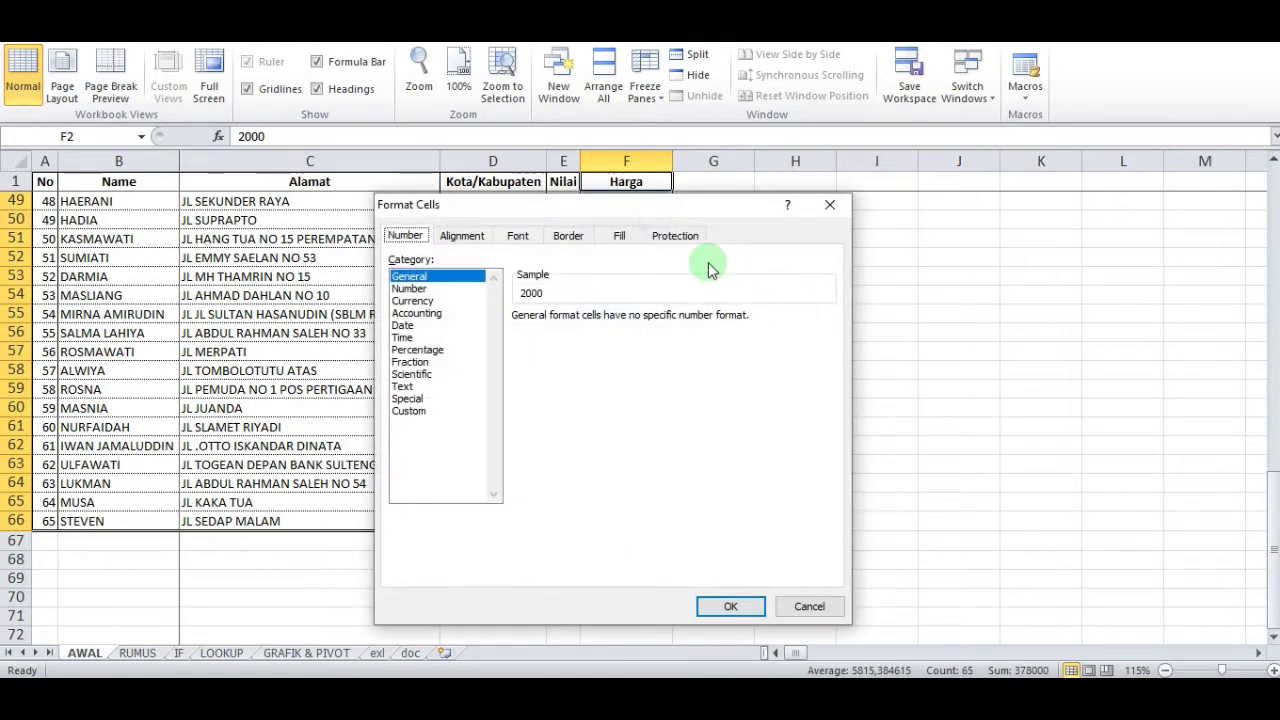
{"action": "left_click_drag", "start_coordinate": [629, 209], "coordinate": [966, 197]}
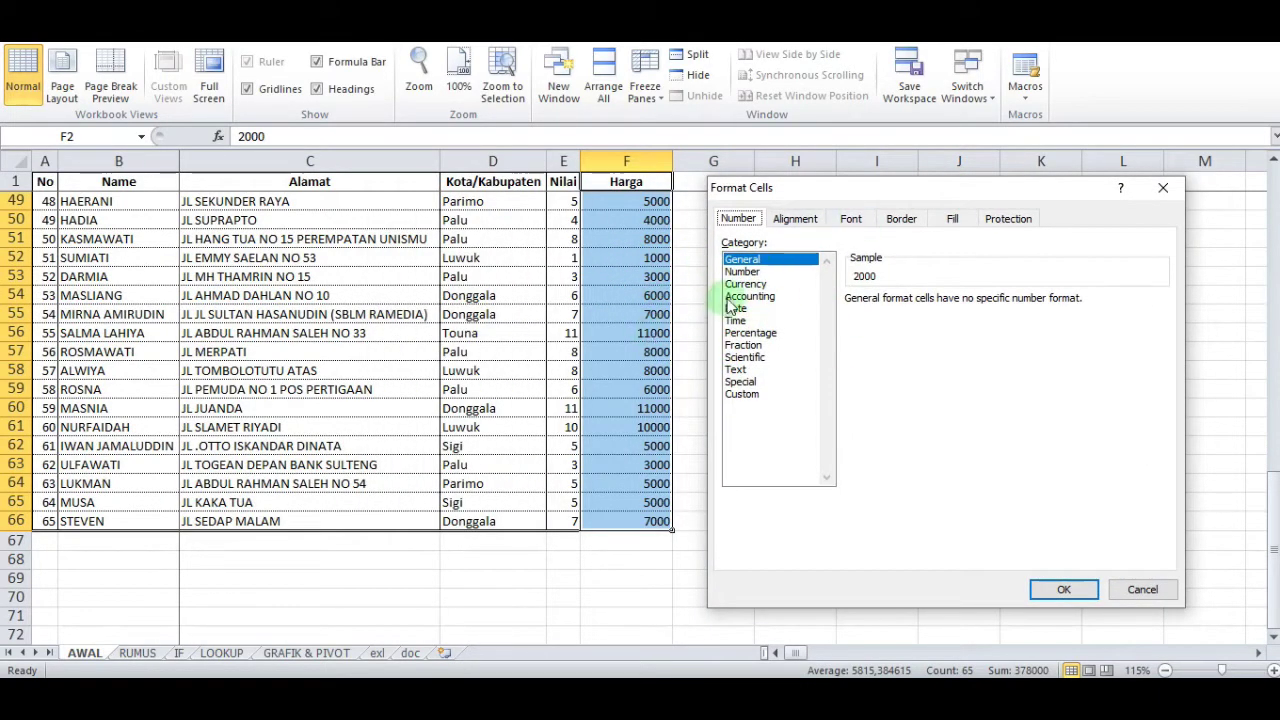
{"action": "key", "text": "Escape"}
- Apply the Number format with 2 decimal places to the selected Harga values
{"action": "scroll", "coordinate": [775, 318], "scroll_direction": "up", "scroll_amount": 6}
{"action": "scroll", "coordinate": [775, 318], "scroll_direction": "up", "scroll_amount": 10}
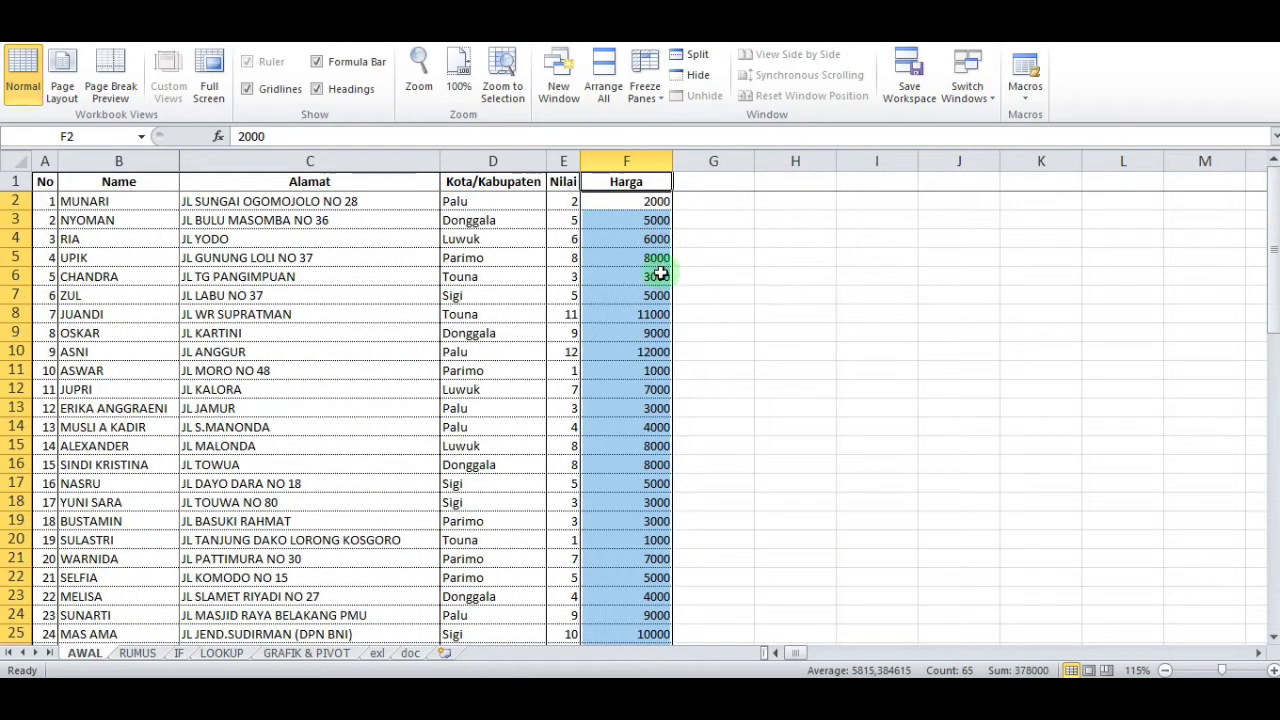
{"action": "key", "text": "ctrl+1"}
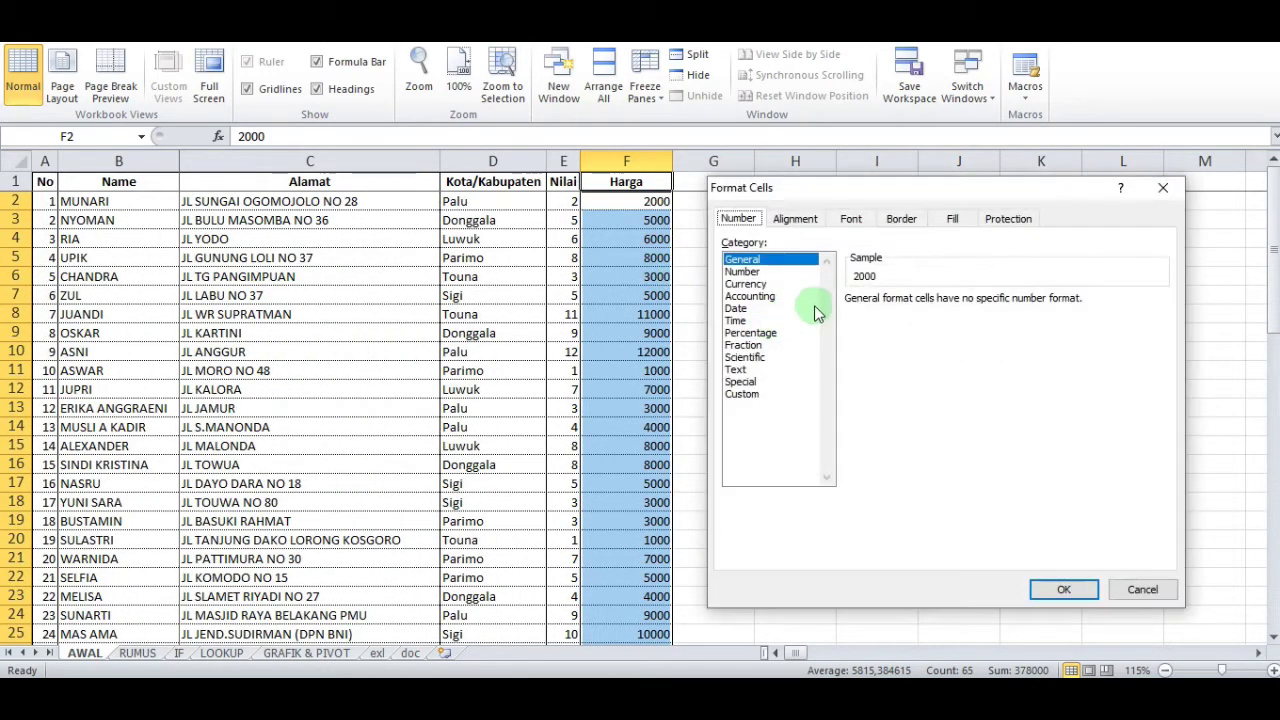
{"action": "left_click", "coordinate": [748, 272]}
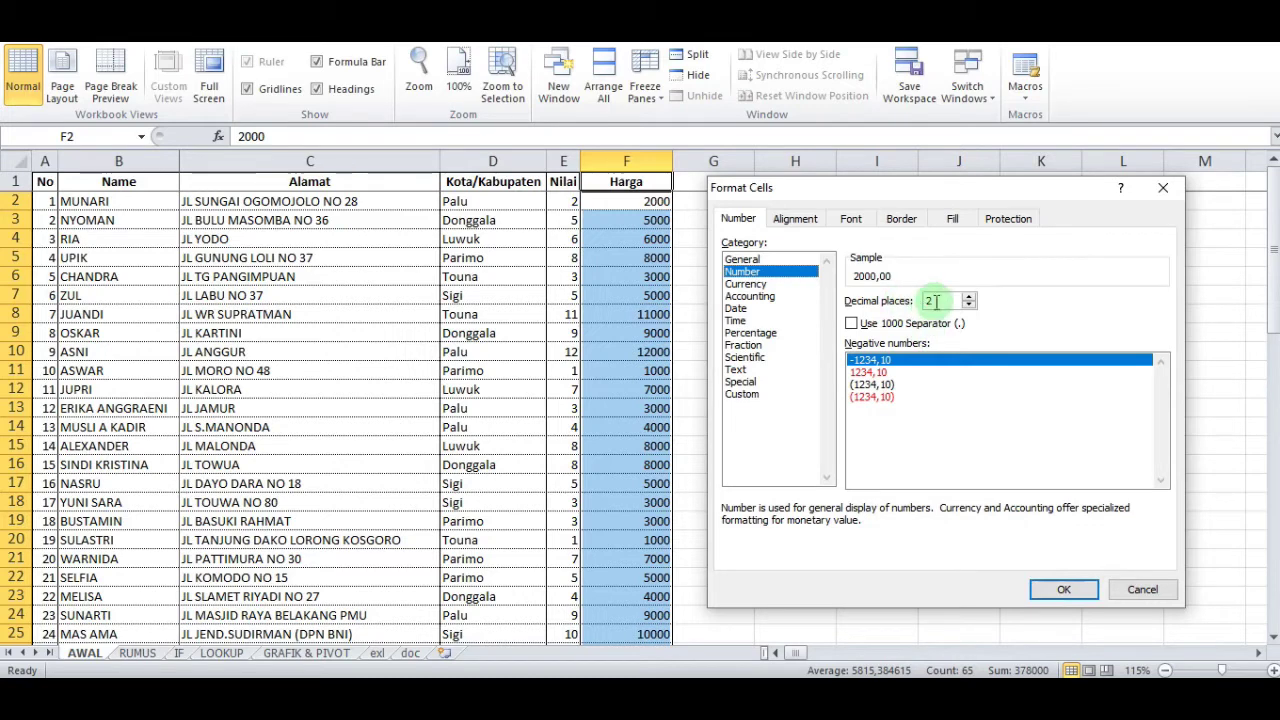
{"action": "left_click", "coordinate": [1063, 588]}
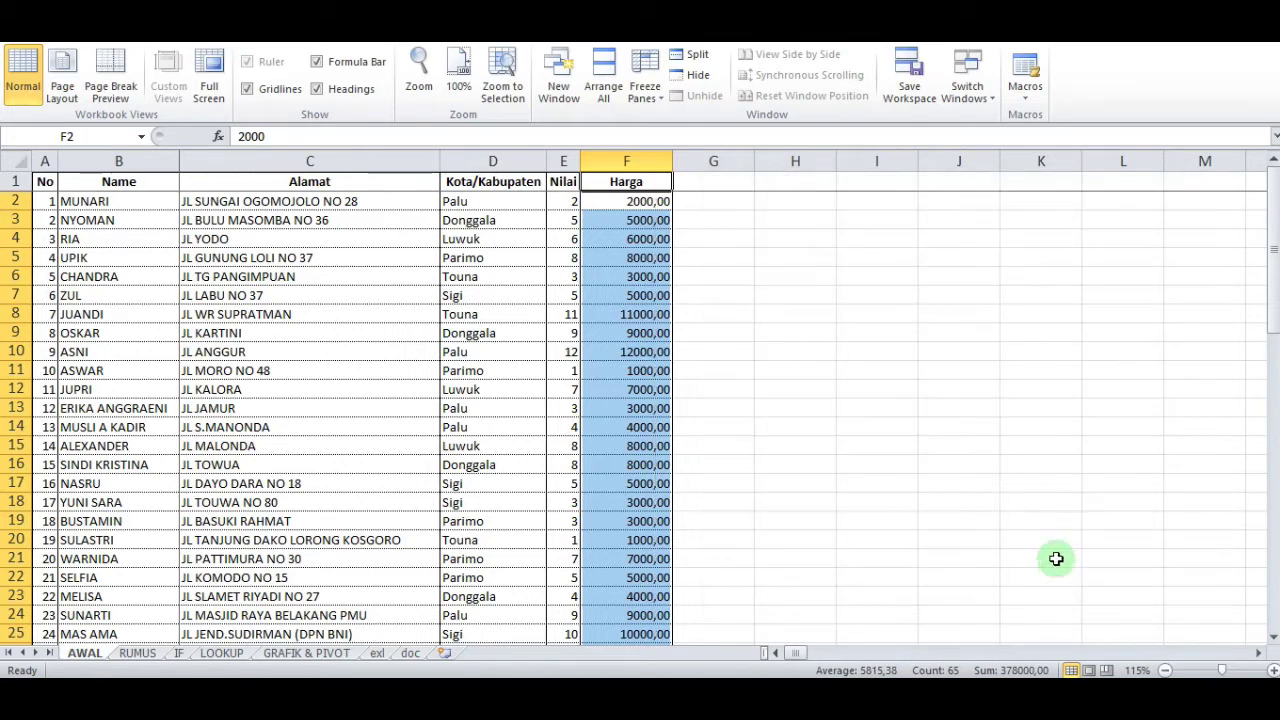
- Turn on the 1000 separator for the Harga values and check the column
{"action": "key", "text": "ctrl+1"}
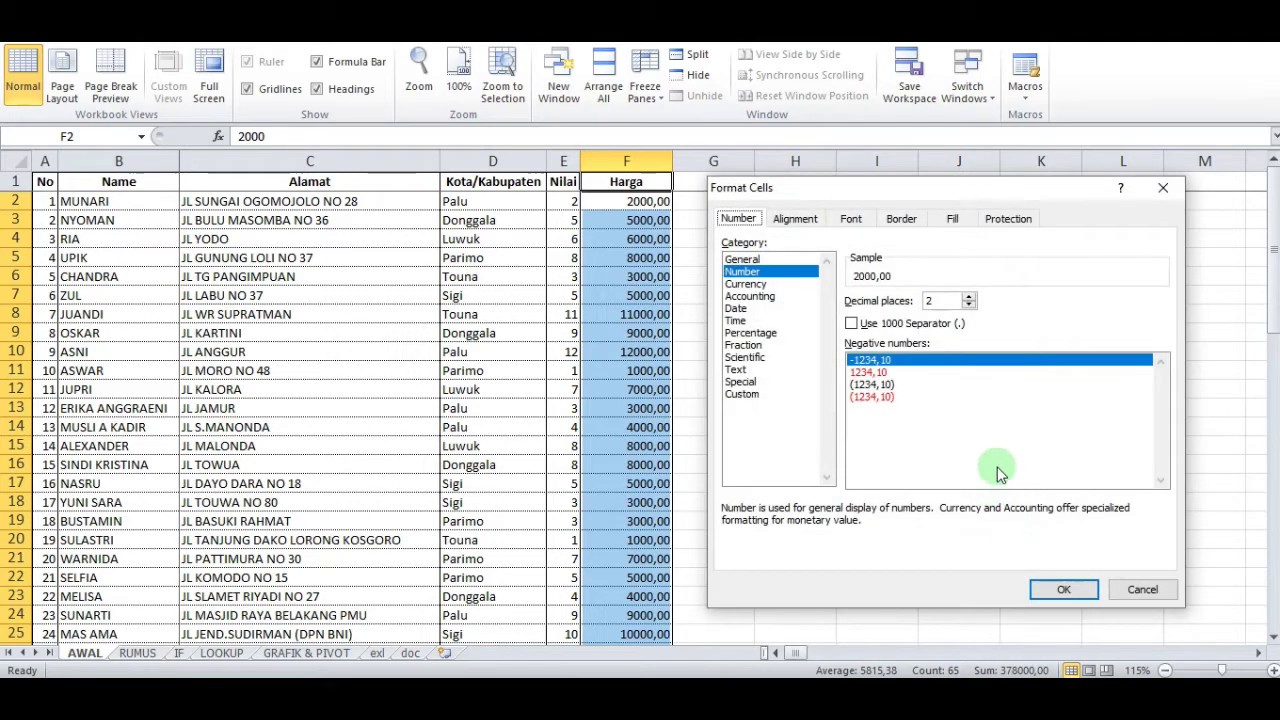
{"action": "left_click", "coordinate": [851, 323]}
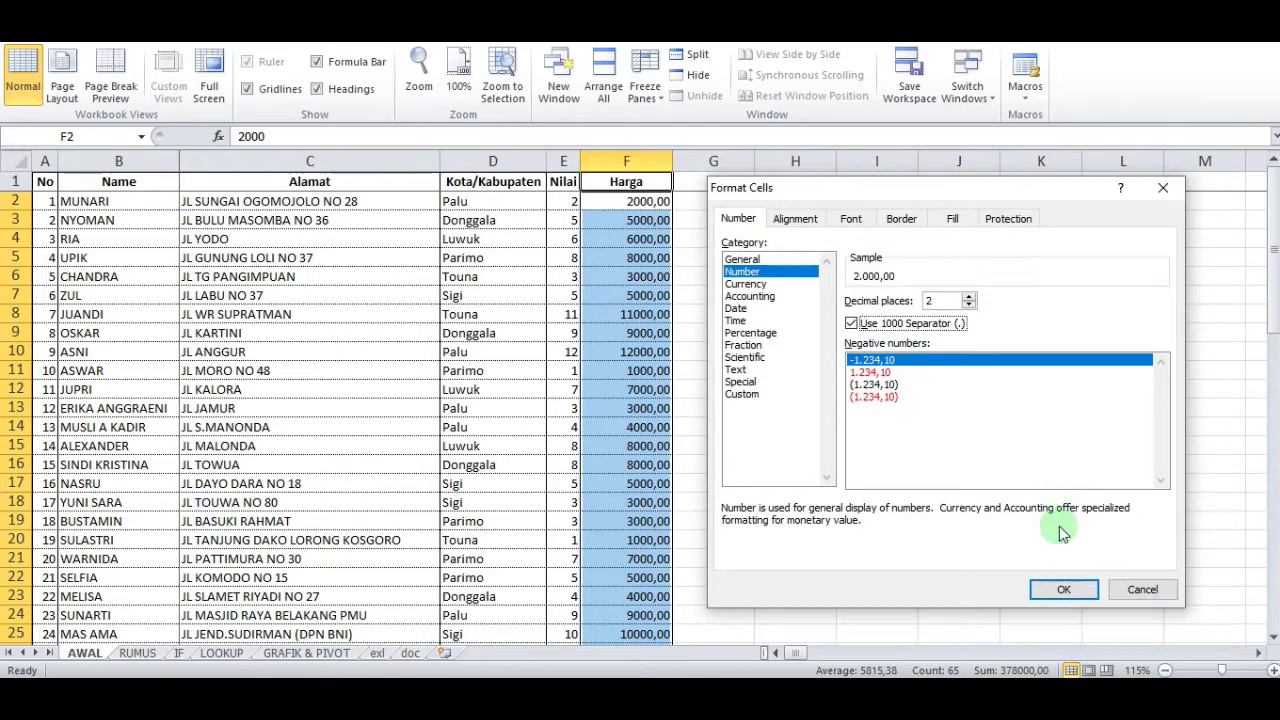
{"action": "left_click", "coordinate": [1064, 589]}
{"action": "scroll", "coordinate": [786, 503], "scroll_direction": "down", "scroll_amount": 19}
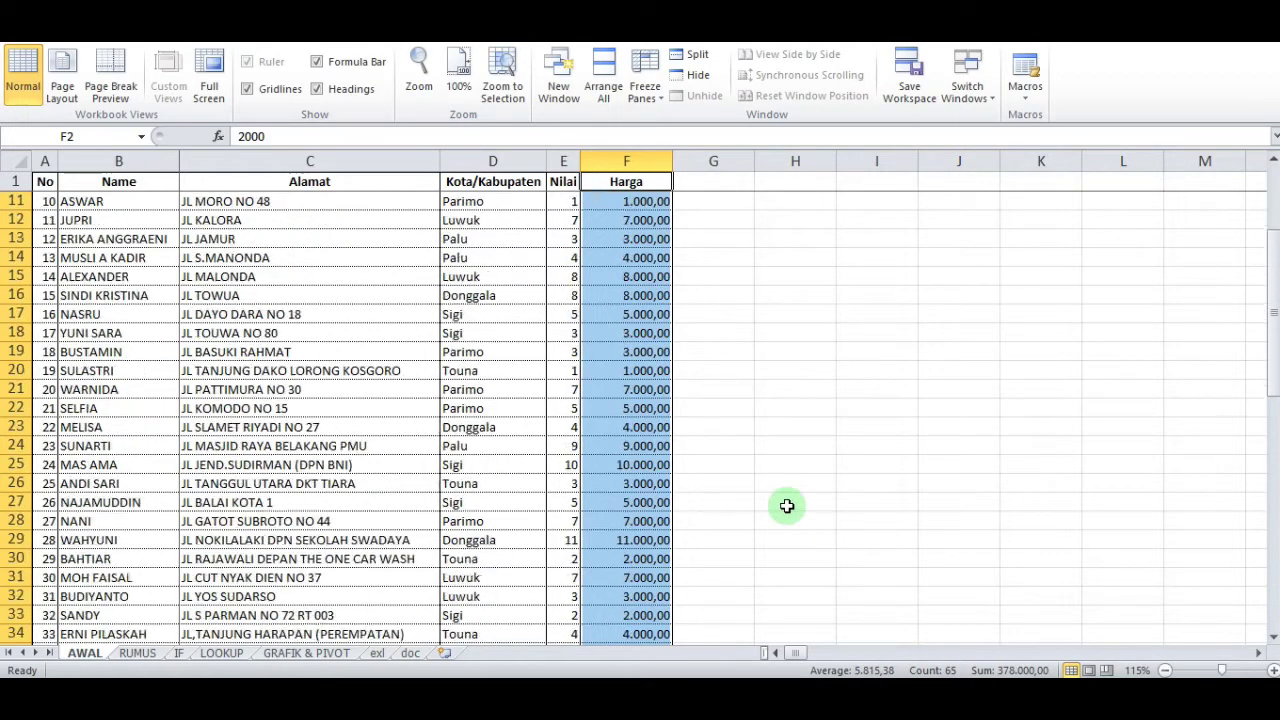
{"action": "scroll", "coordinate": [786, 503], "scroll_direction": "up", "scroll_amount": 7}
{"action": "scroll", "coordinate": [786, 503], "scroll_direction": "up", "scroll_amount": 12}
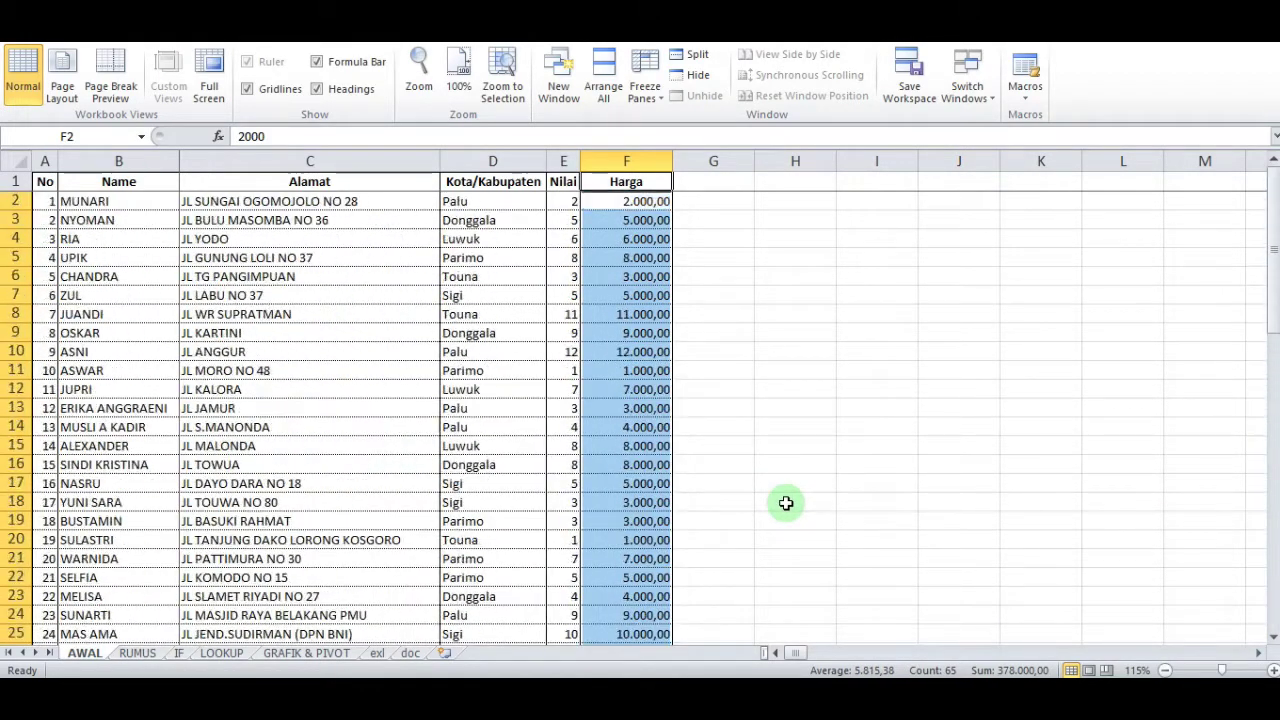
- Set the Harga values' number format to 0 decimal places
{"action": "key", "text": "ctrl+1"}
{"action": "left_click", "coordinate": [969, 306]}
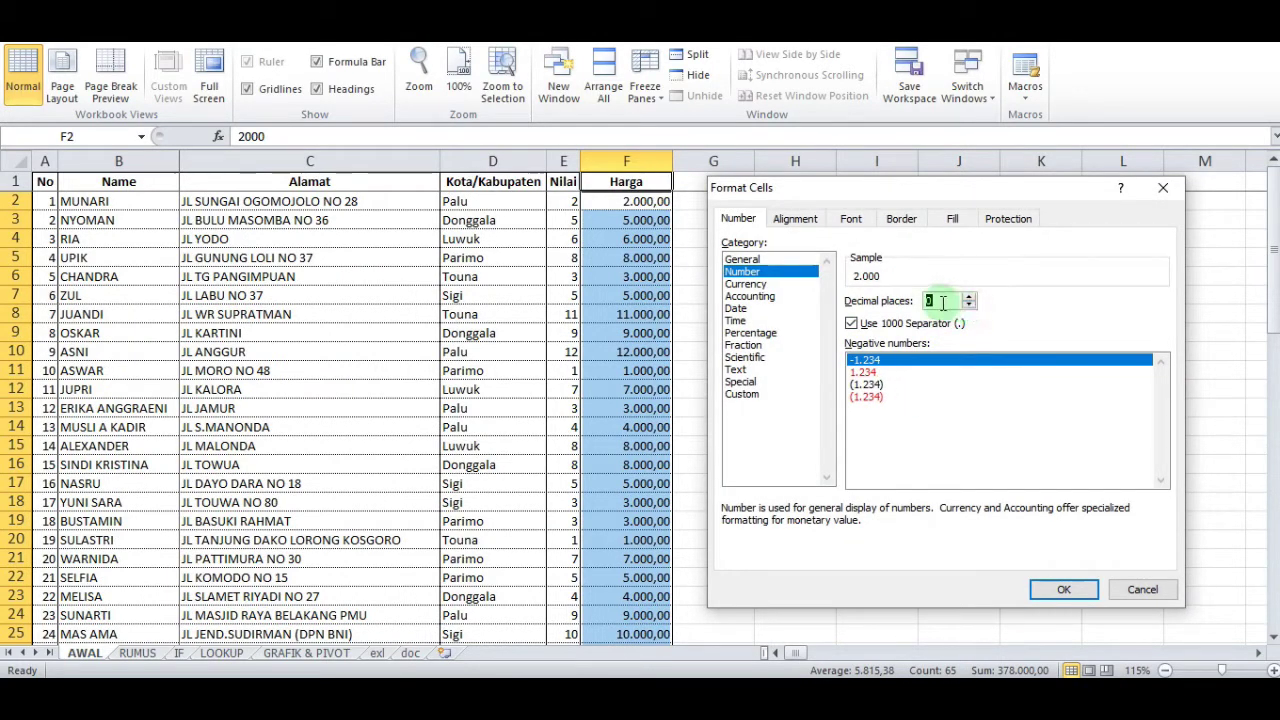
{"action": "double_click", "coordinate": [967, 297]}
{"action": "left_click_drag", "start_coordinate": [945, 303], "coordinate": [904, 300]}
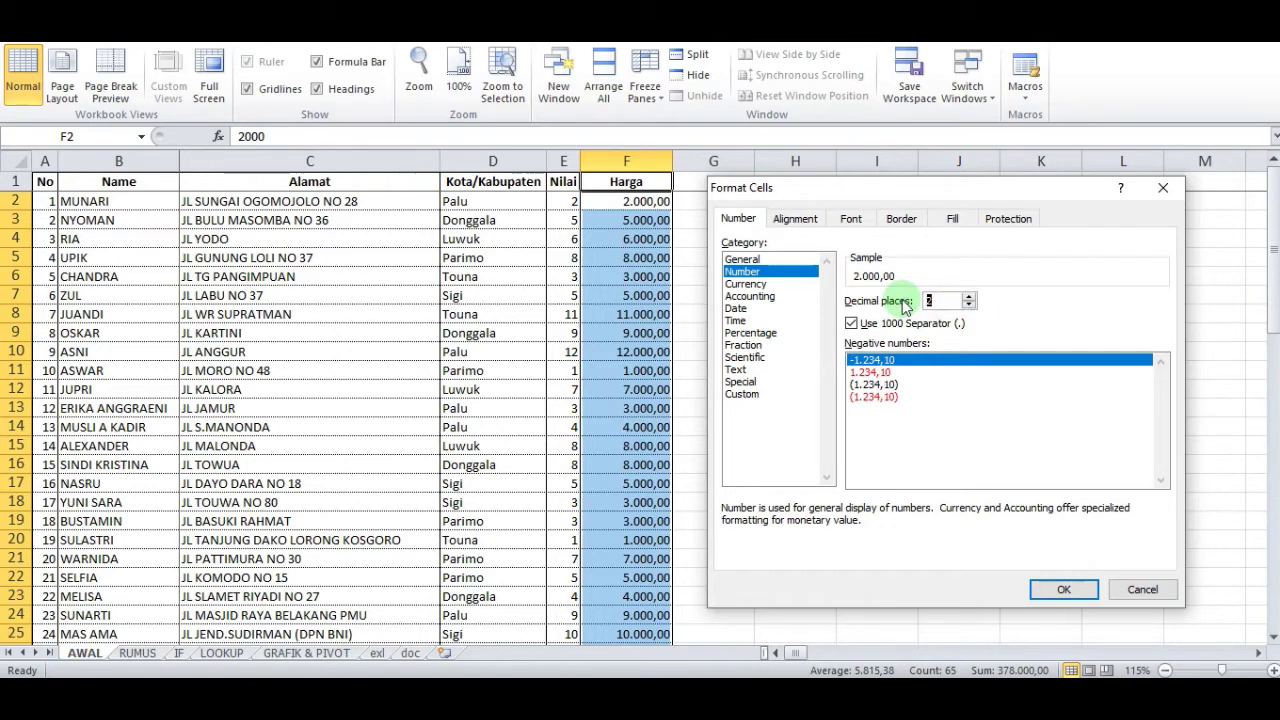
{"action": "left_click", "coordinate": [1060, 587]}
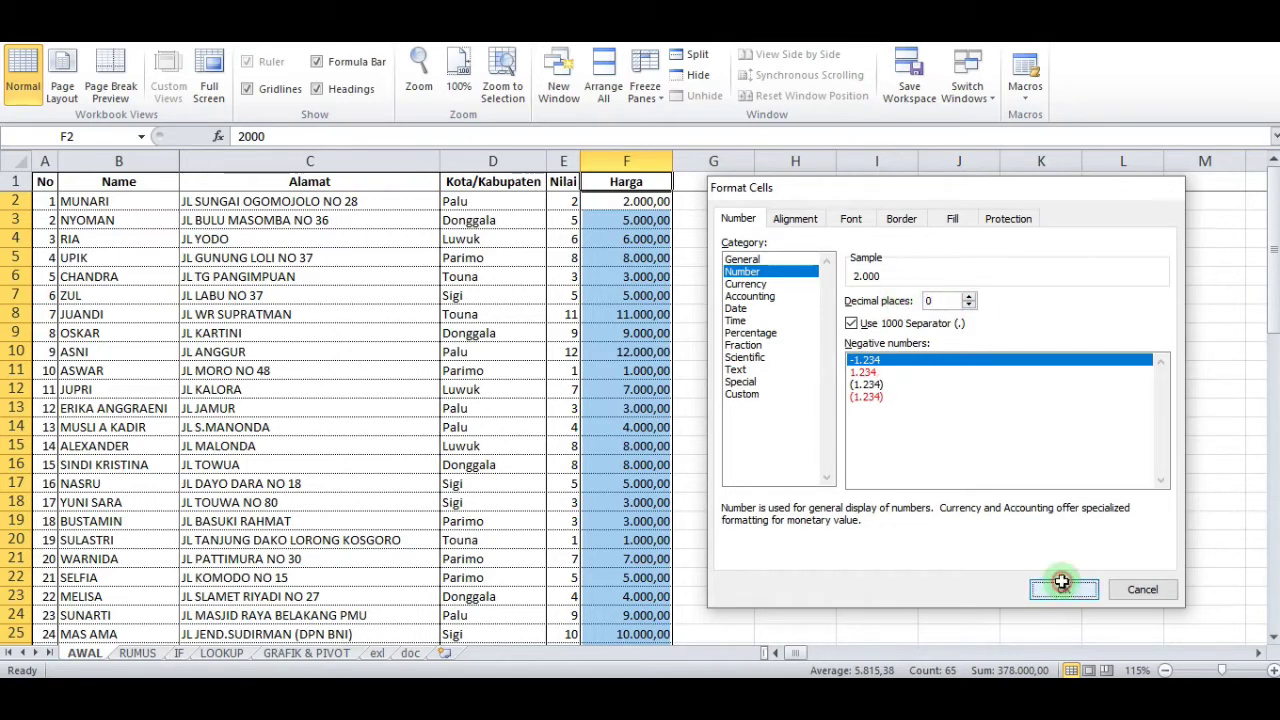
{"action": "scroll", "coordinate": [767, 495], "scroll_direction": "down", "scroll_amount": 6}
{"action": "scroll", "coordinate": [767, 495], "scroll_direction": "down", "scroll_amount": 3}
- Format the Harga values as Currency with the Rp Indonesian symbol
{"action": "key", "text": "ctrl+1"}
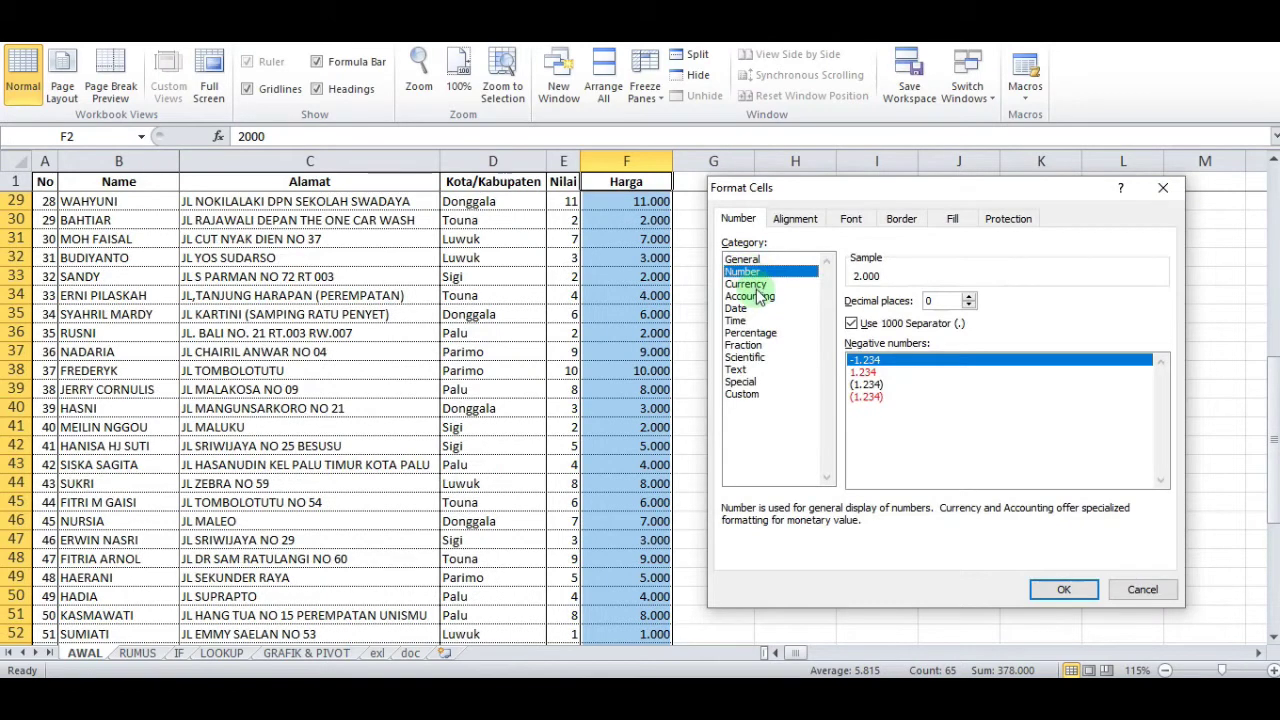
{"action": "left_click", "coordinate": [757, 296]}
{"action": "left_click", "coordinate": [755, 287]}
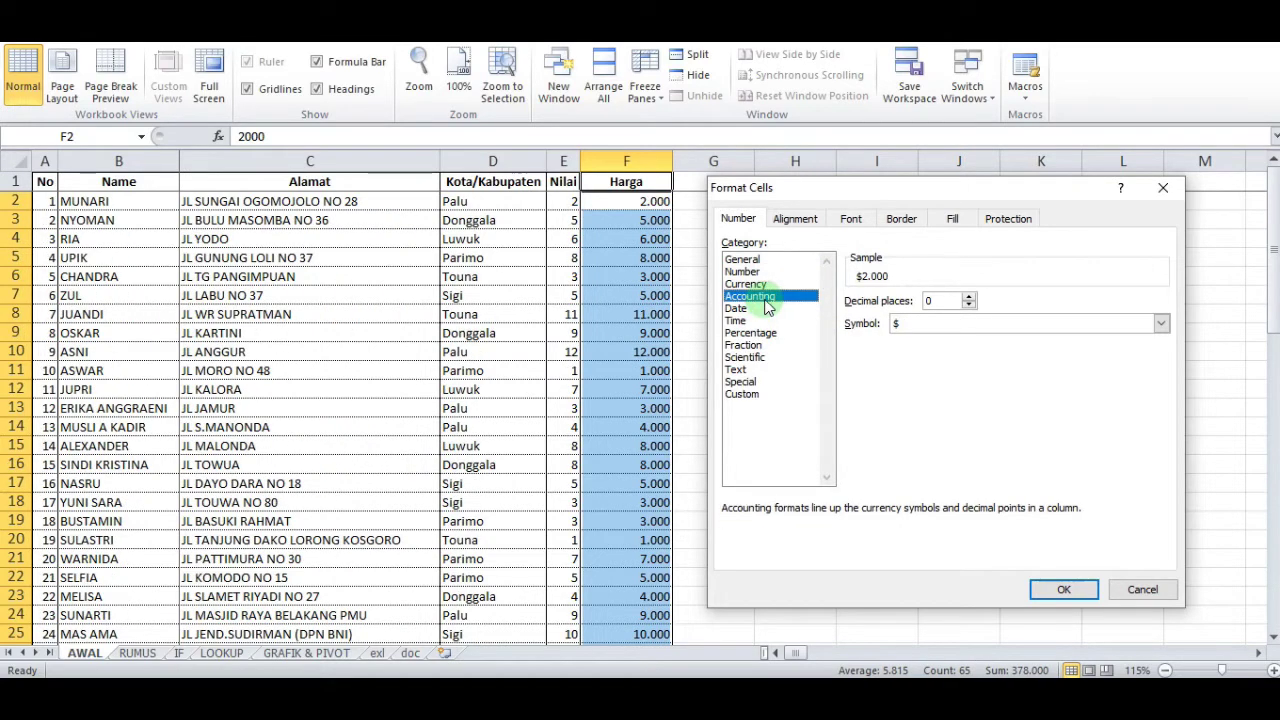
{"action": "left_click", "coordinate": [768, 285]}
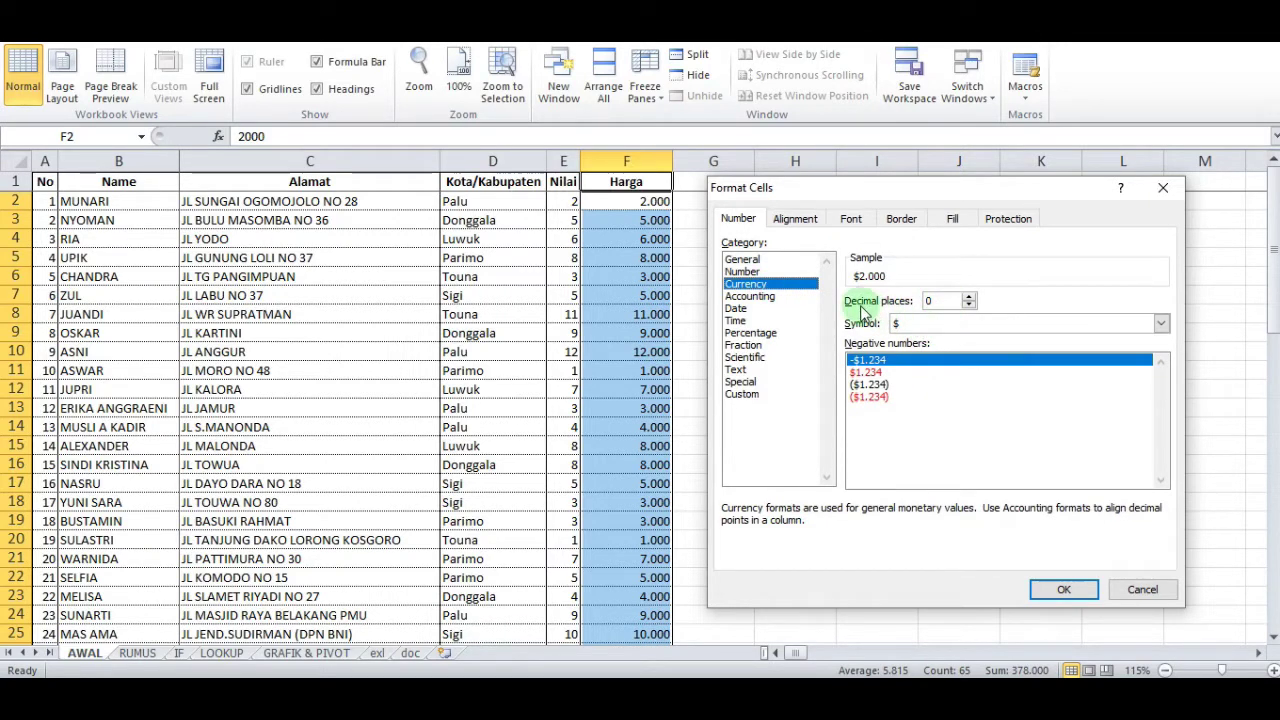
{"action": "left_click", "coordinate": [899, 326]}
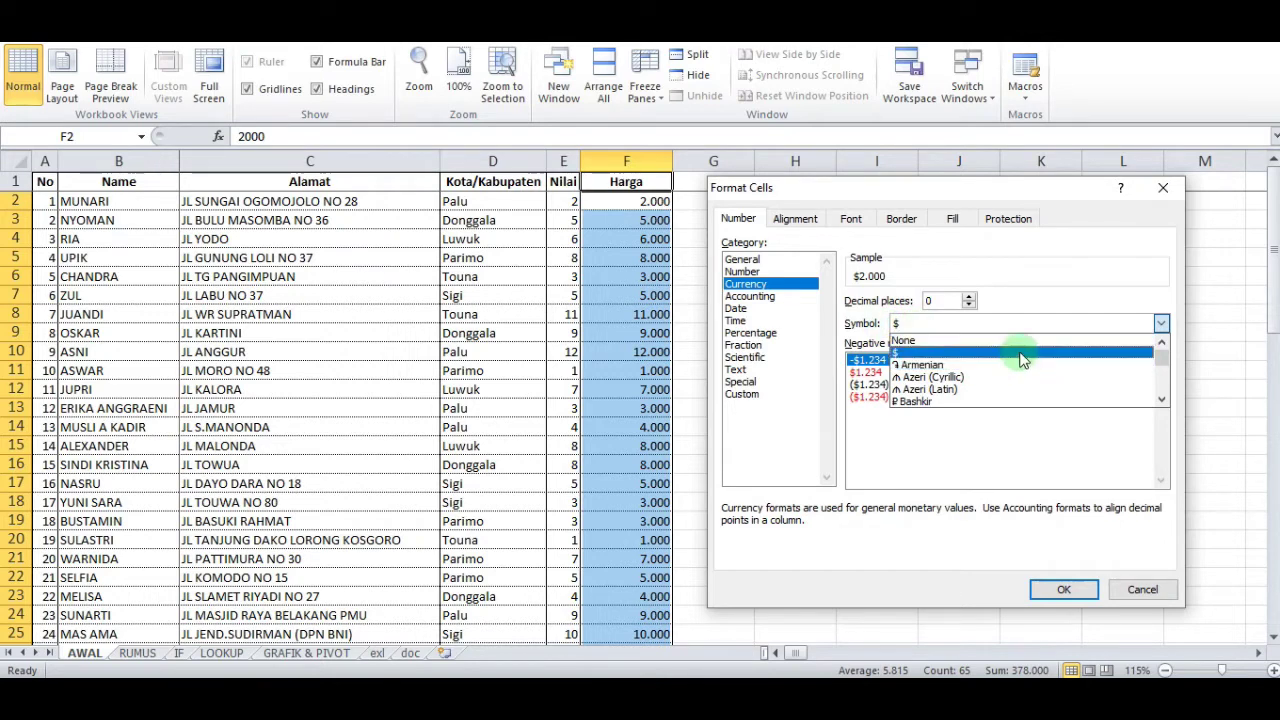
{"action": "left_click", "coordinate": [990, 322]}
{"action": "left_click", "coordinate": [1160, 323]}
{"action": "scroll", "coordinate": [1057, 388], "scroll_direction": "down", "scroll_amount": 3}
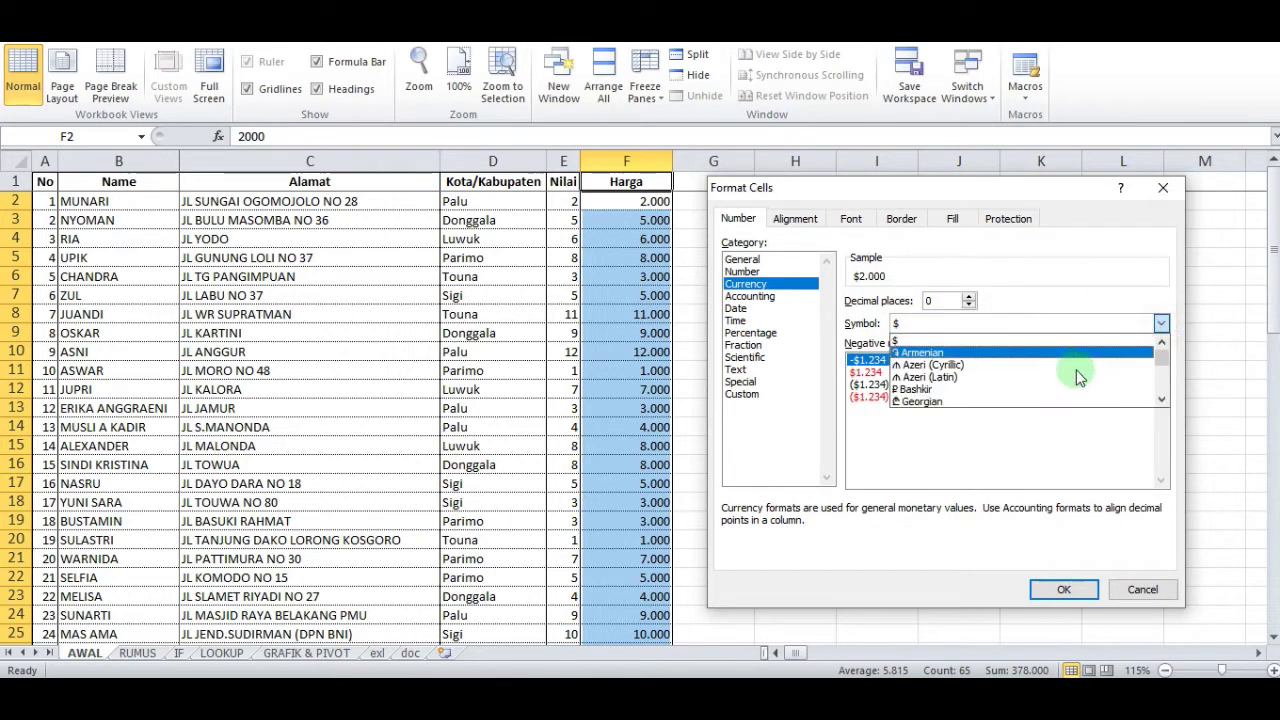
{"action": "scroll", "coordinate": [1054, 381], "scroll_direction": "down", "scroll_amount": 6}
{"action": "left_click_drag", "start_coordinate": [1161, 357], "coordinate": [1161, 368]}
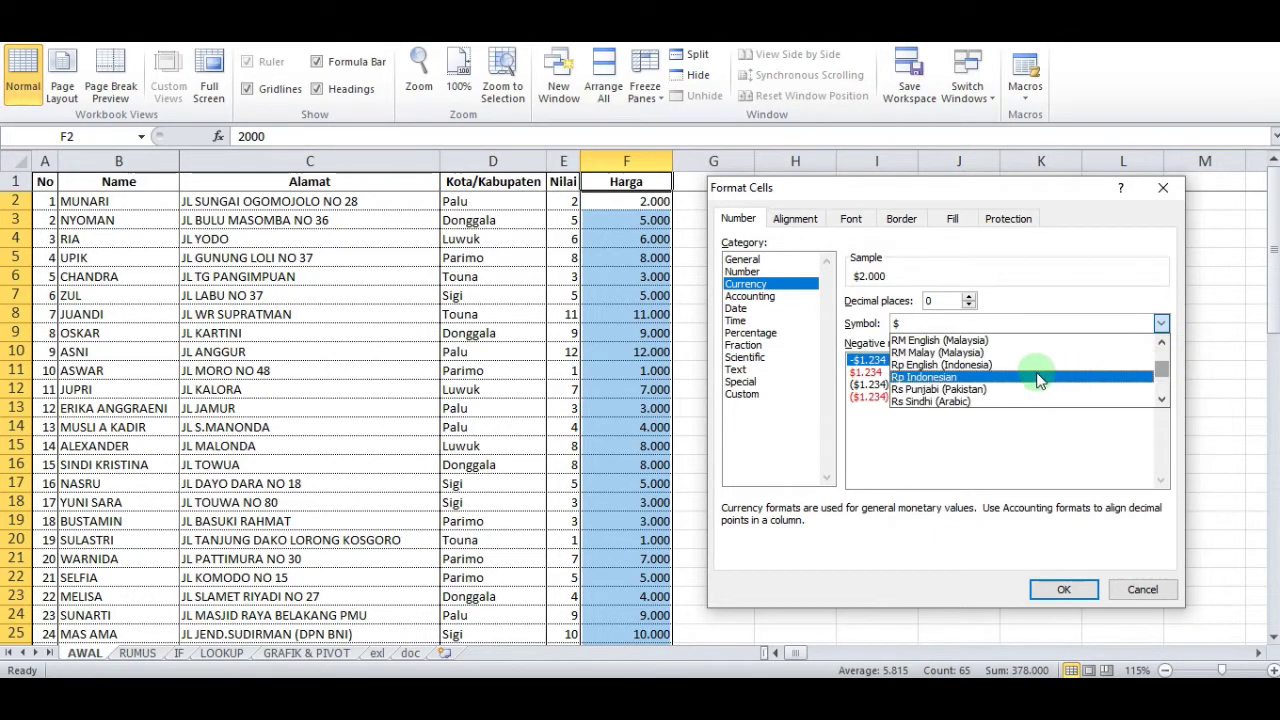
{"action": "left_click", "coordinate": [953, 380]}
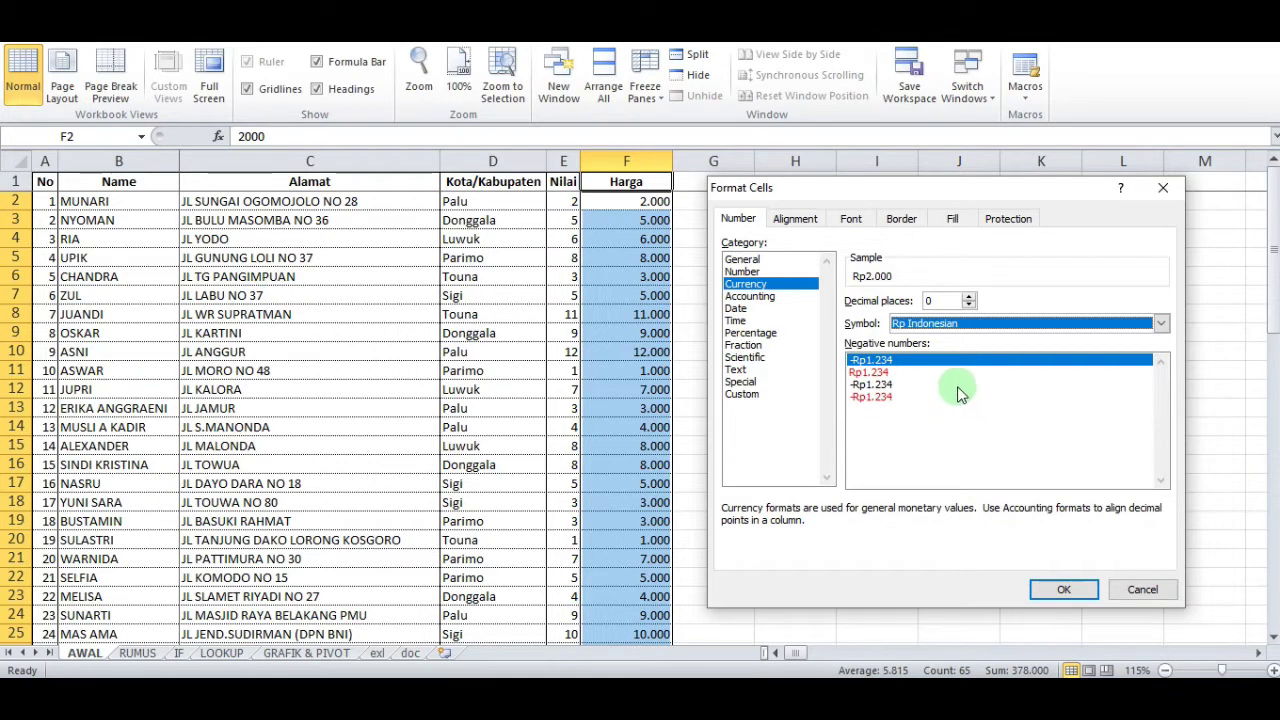
{"action": "left_click", "coordinate": [1063, 589]}
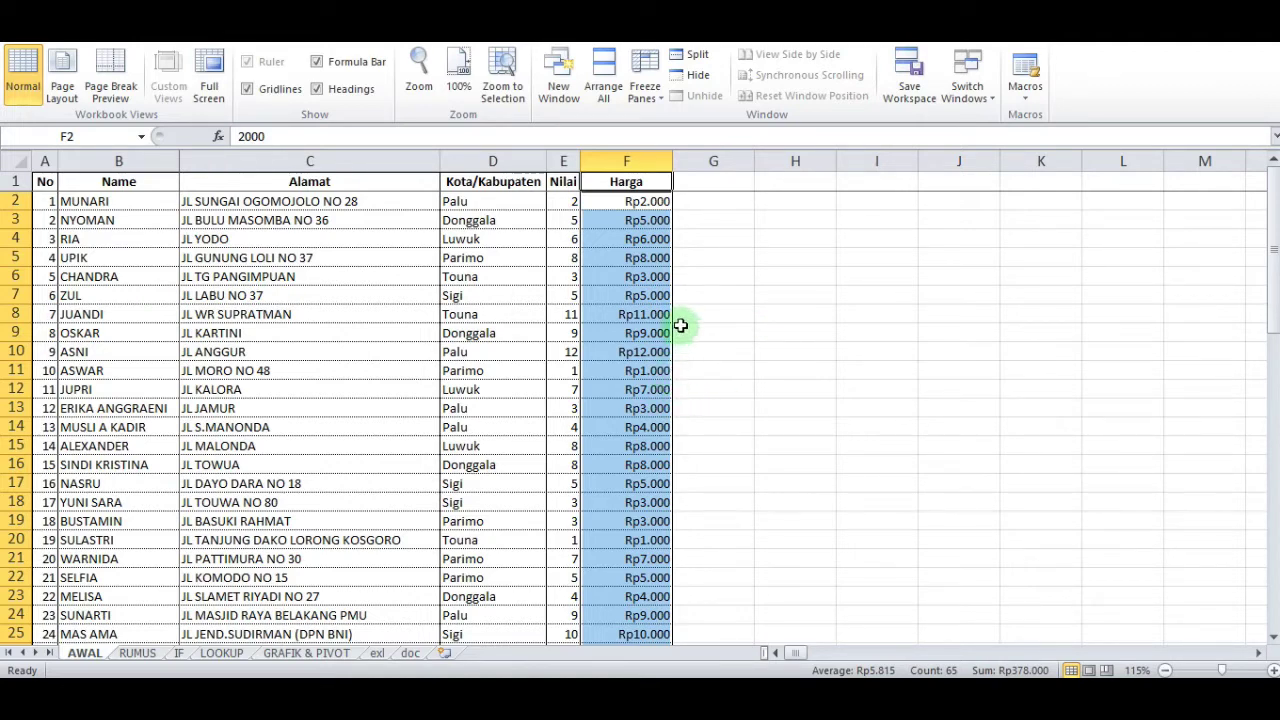
- Change the Harga values to the Accounting format with the Rp Indonesian symbol and check the whole column
{"action": "scroll", "coordinate": [650, 318], "scroll_direction": "down", "scroll_amount": 16}
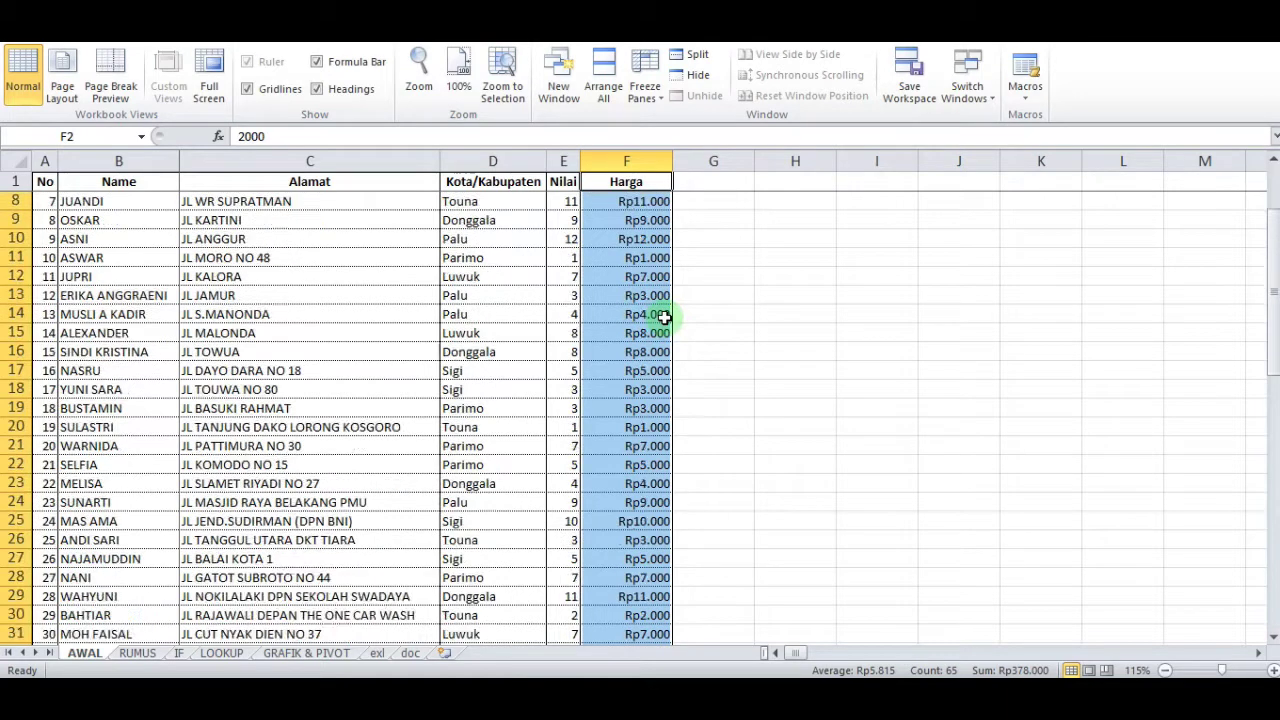
{"action": "key", "text": "ctrl+1"}
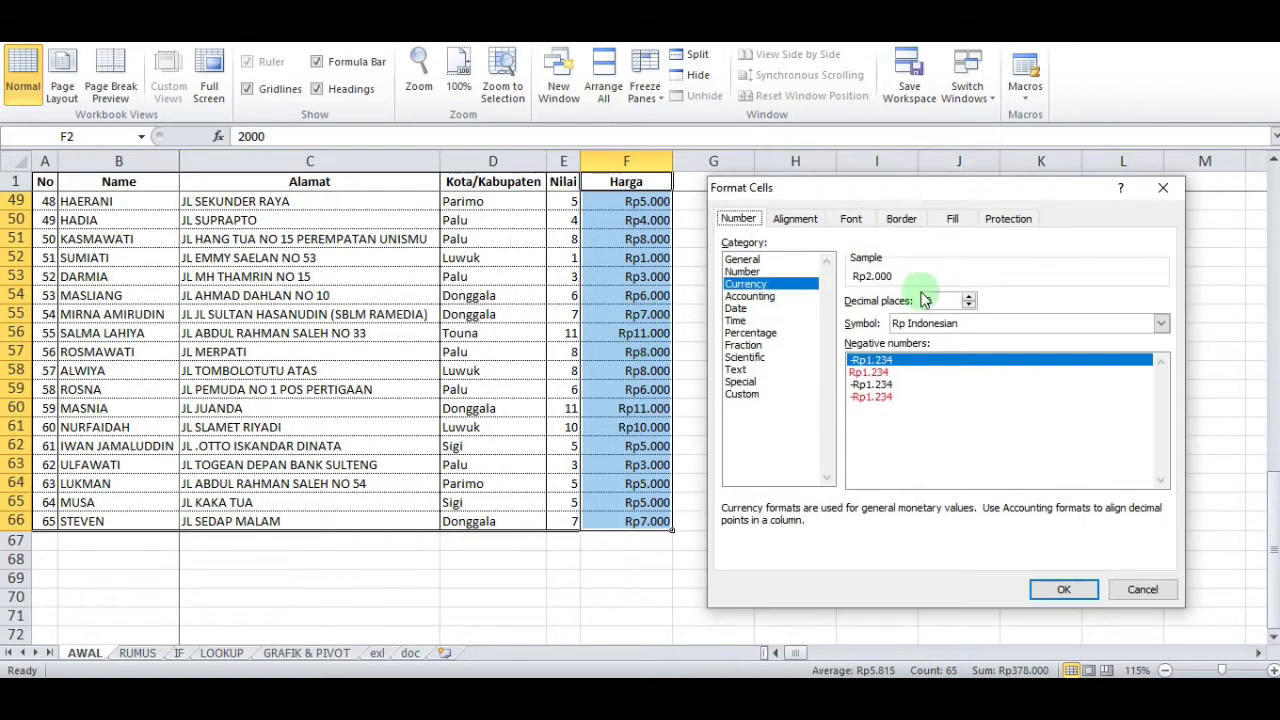
{"action": "left_click", "coordinate": [770, 298]}
{"action": "left_click", "coordinate": [908, 333]}
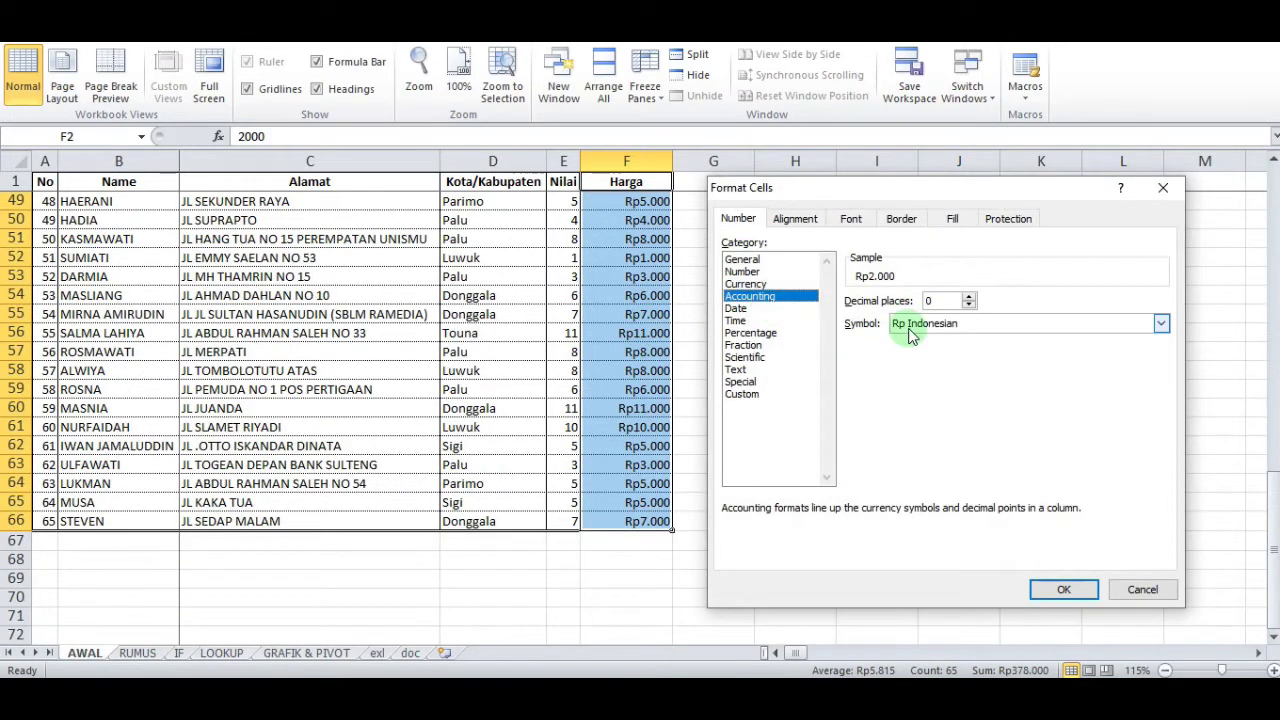
{"action": "left_click", "coordinate": [1035, 589]}
{"action": "scroll", "coordinate": [800, 511], "scroll_direction": "up", "scroll_amount": 15}
{"action": "scroll", "coordinate": [799, 511], "scroll_direction": "up", "scroll_amount": 1}
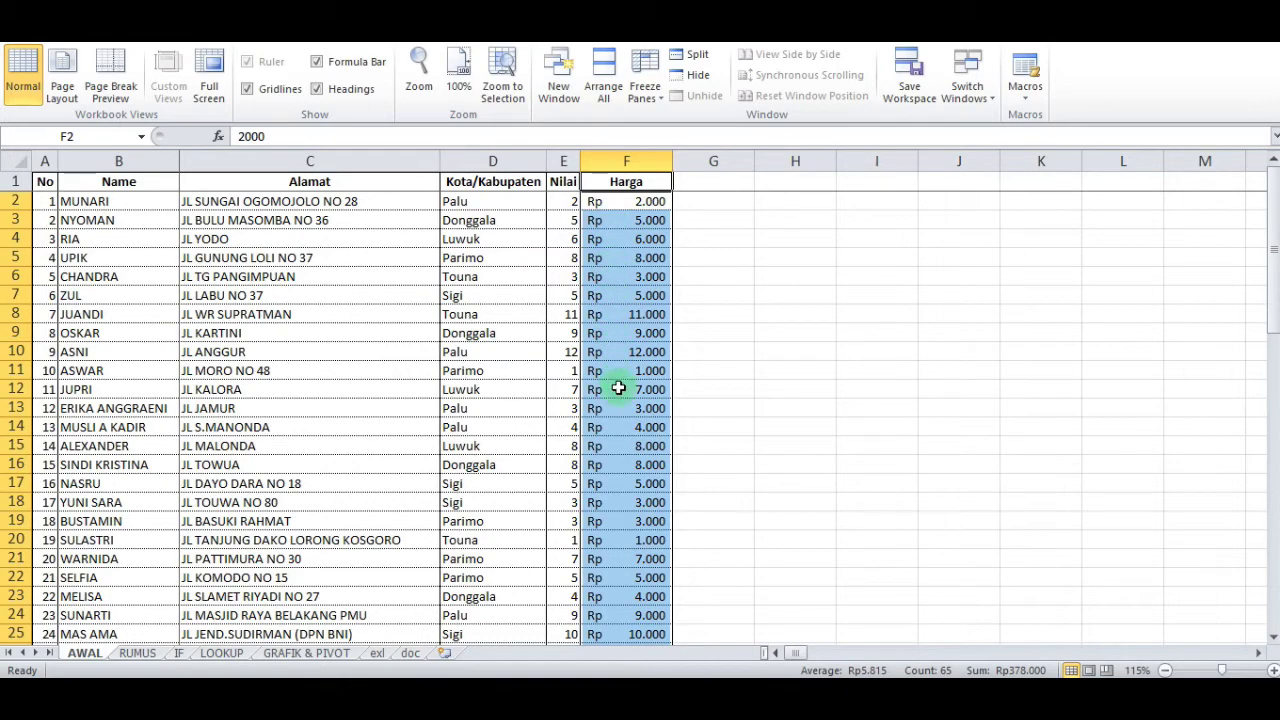
{"action": "scroll", "coordinate": [620, 400], "scroll_direction": "down", "scroll_amount": 18}
{"action": "scroll", "coordinate": [637, 398], "scroll_direction": "up", "scroll_amount": 2}
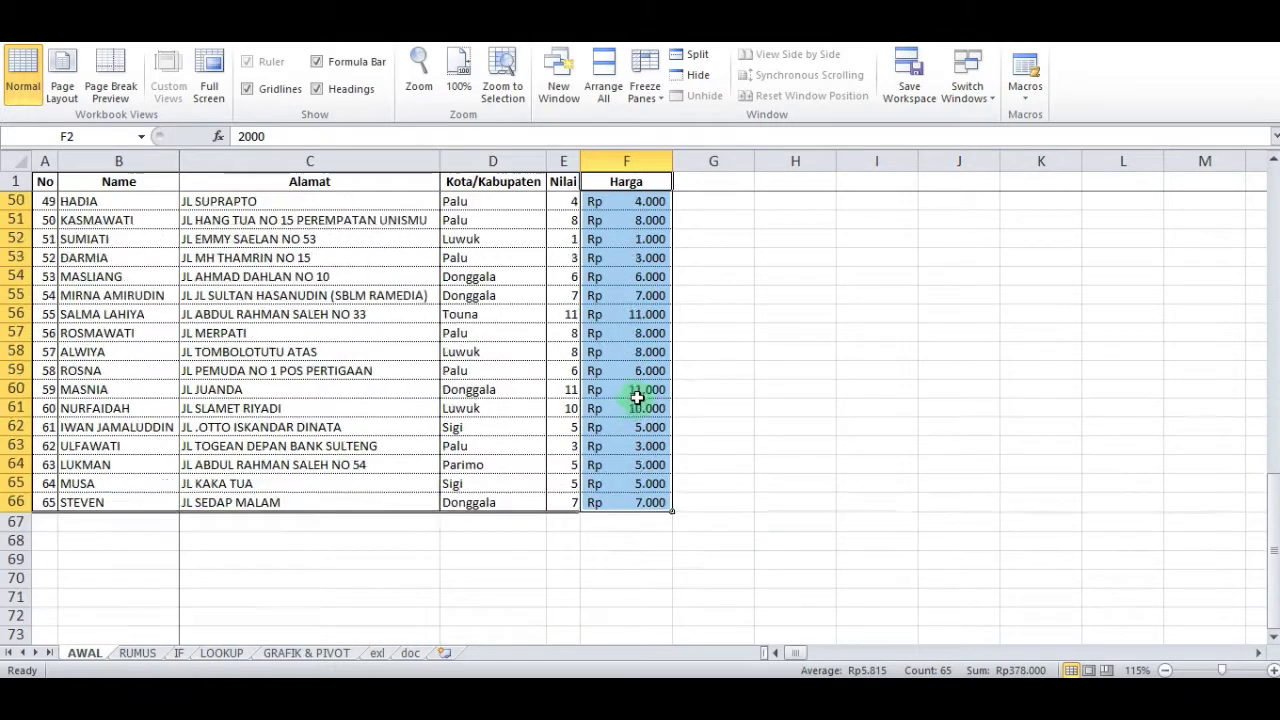
{"action": "scroll", "coordinate": [640, 390], "scroll_direction": "up", "scroll_amount": 16}
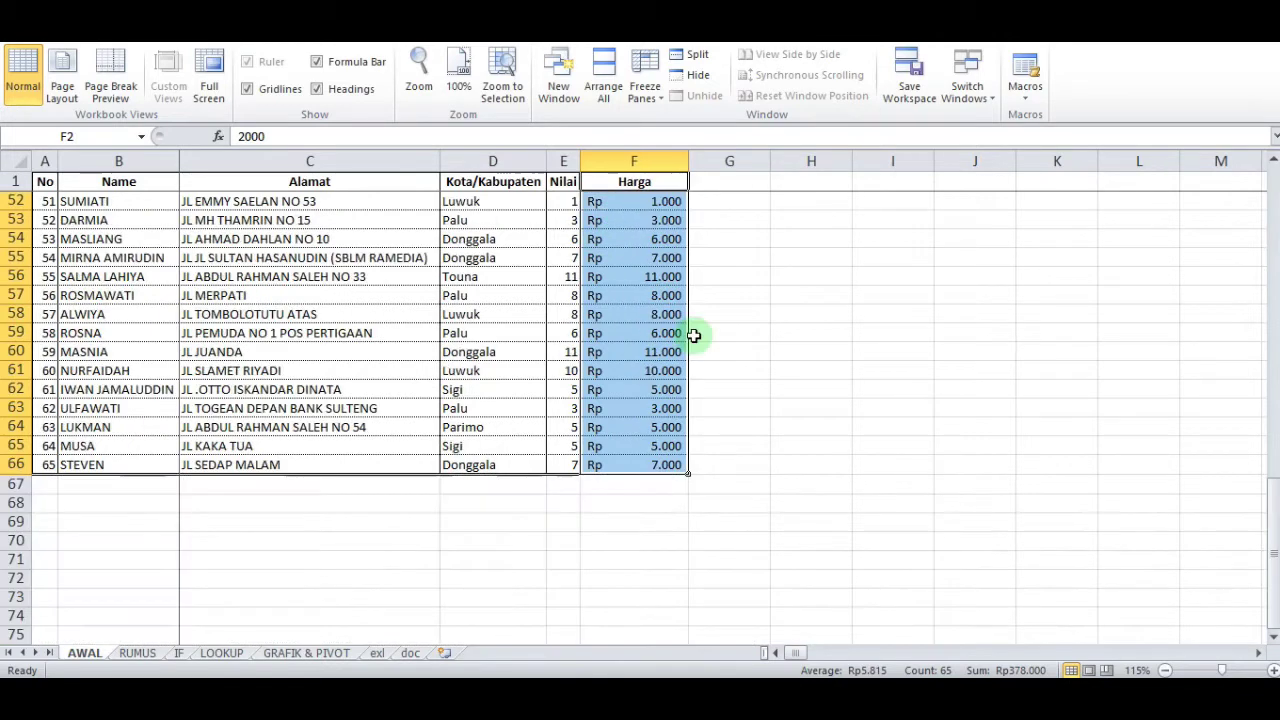
- Examine the Date, Time, Percentage, Custom, General and Number format categories for the Harga values
{"action": "key", "text": "ctrl+1"}
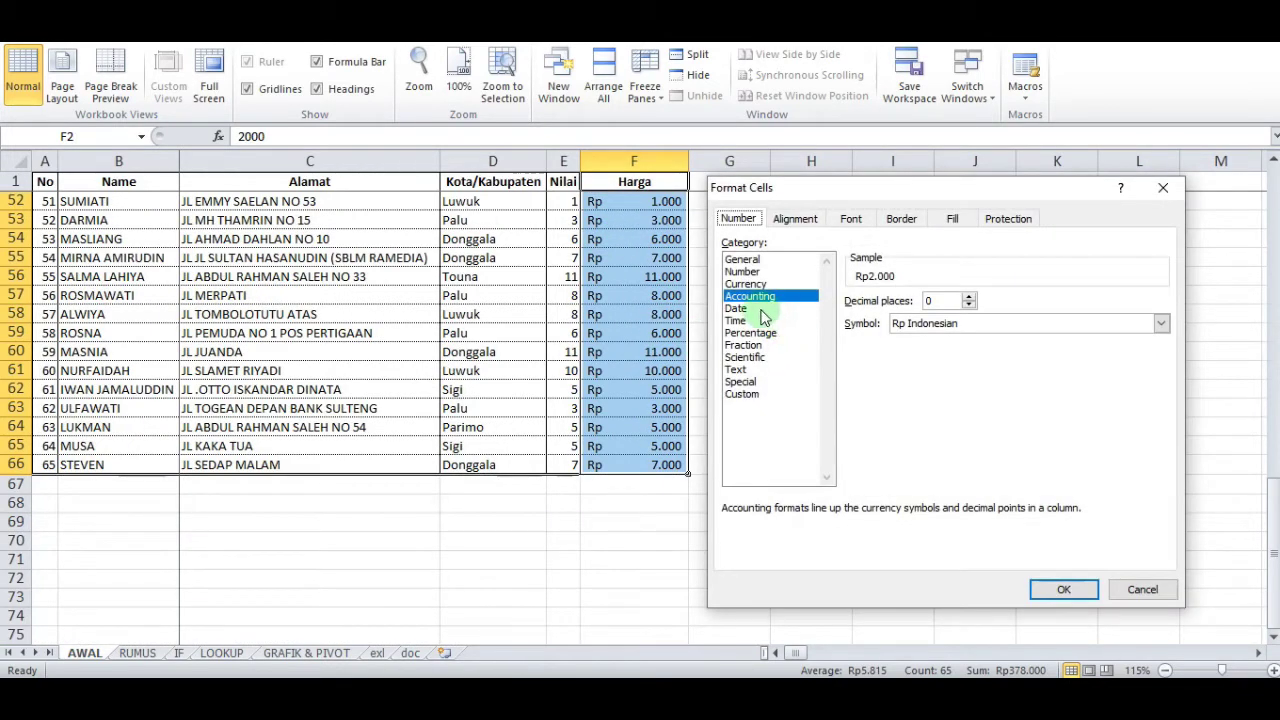
{"action": "left_click", "coordinate": [763, 316]}
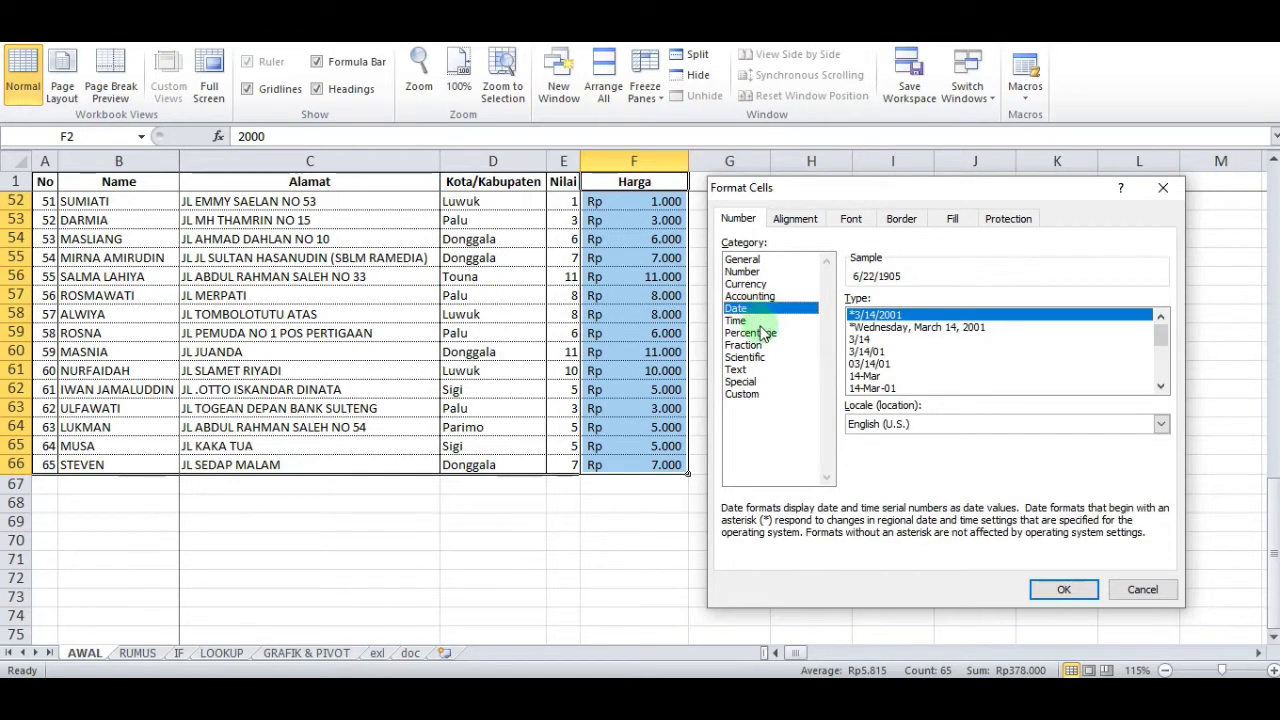
{"action": "left_click", "coordinate": [760, 322]}
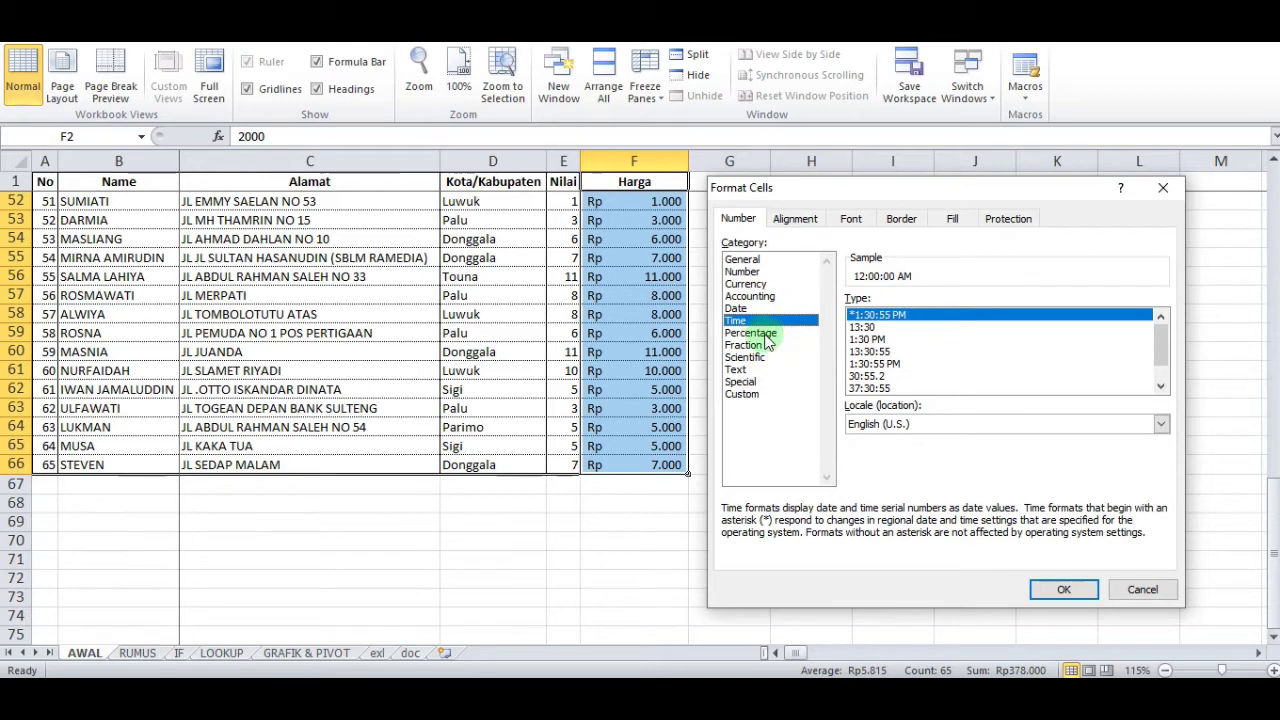
{"action": "left_click", "coordinate": [768, 335]}
{"action": "left_click", "coordinate": [757, 393]}
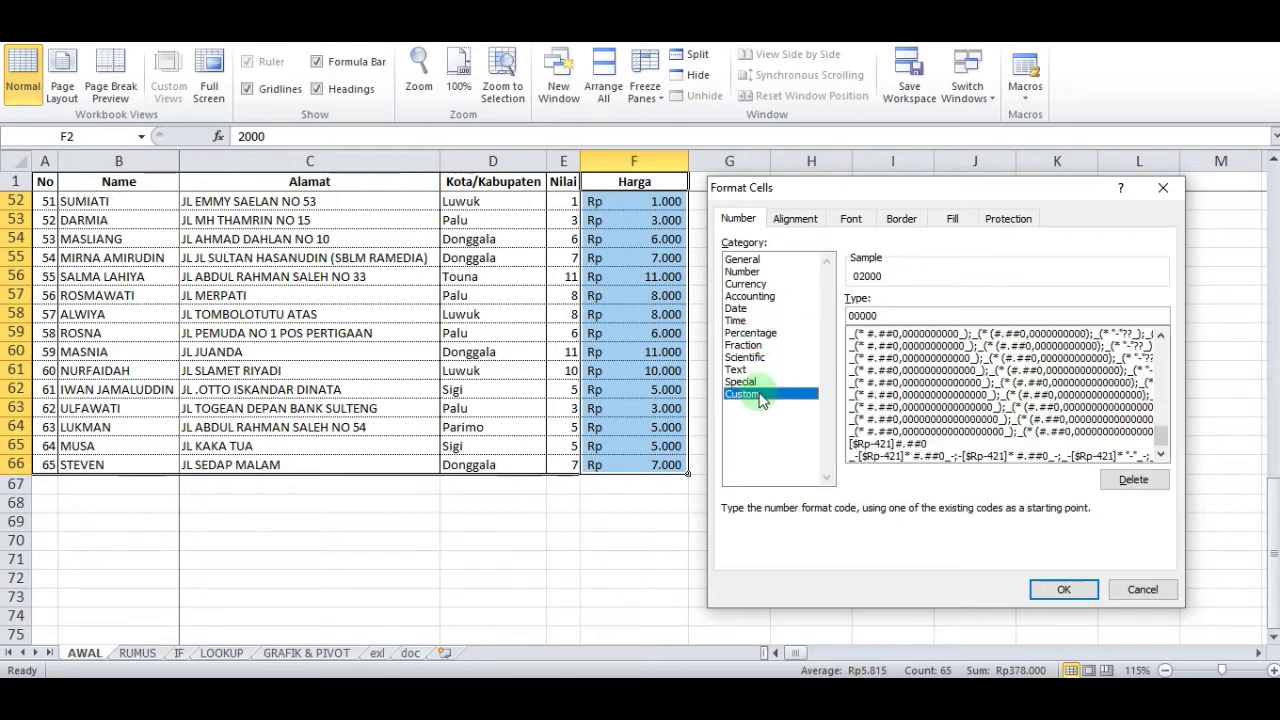
{"action": "left_click", "coordinate": [745, 260]}
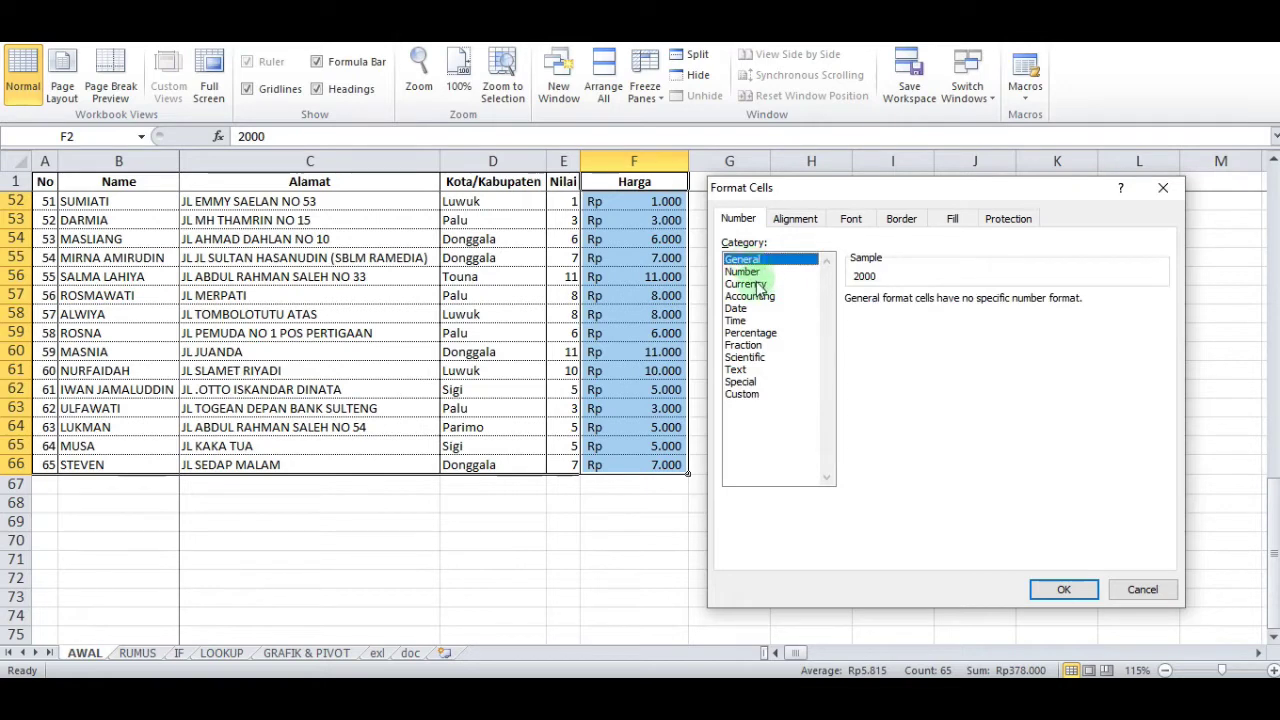
{"action": "left_click", "coordinate": [745, 272]}
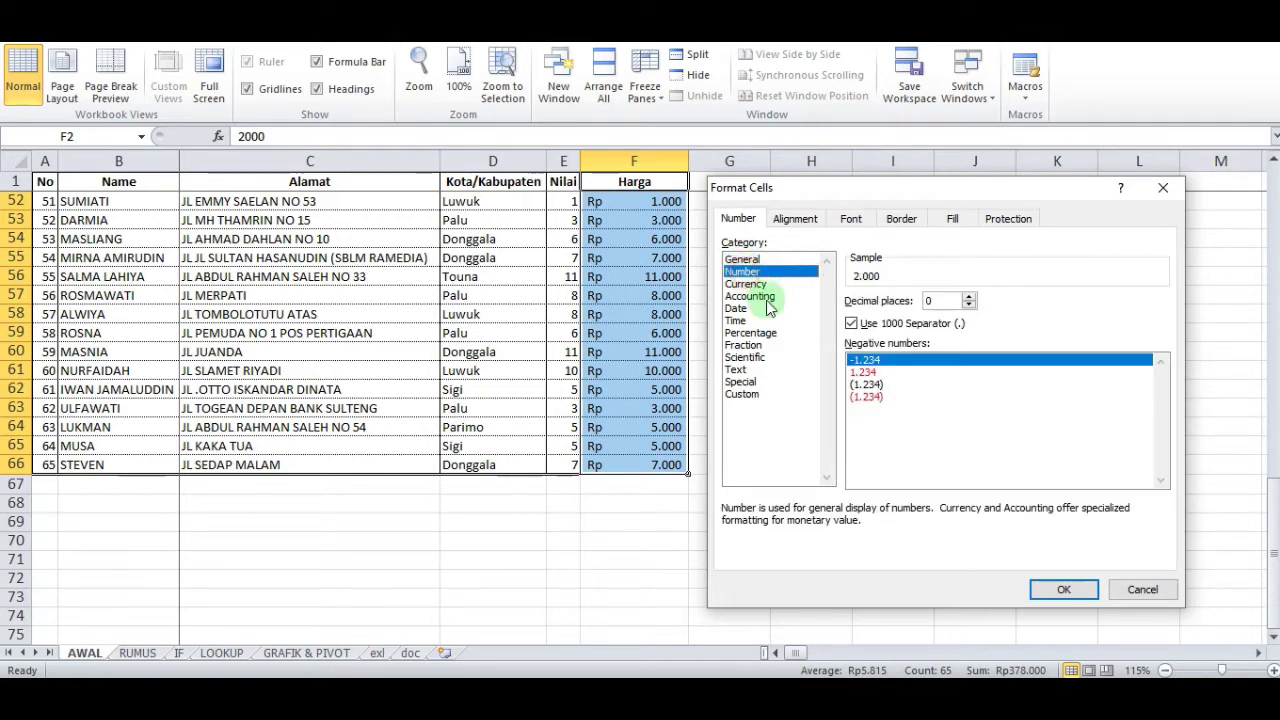
{"action": "left_click", "coordinate": [750, 321]}
{"action": "left_click", "coordinate": [767, 335]}
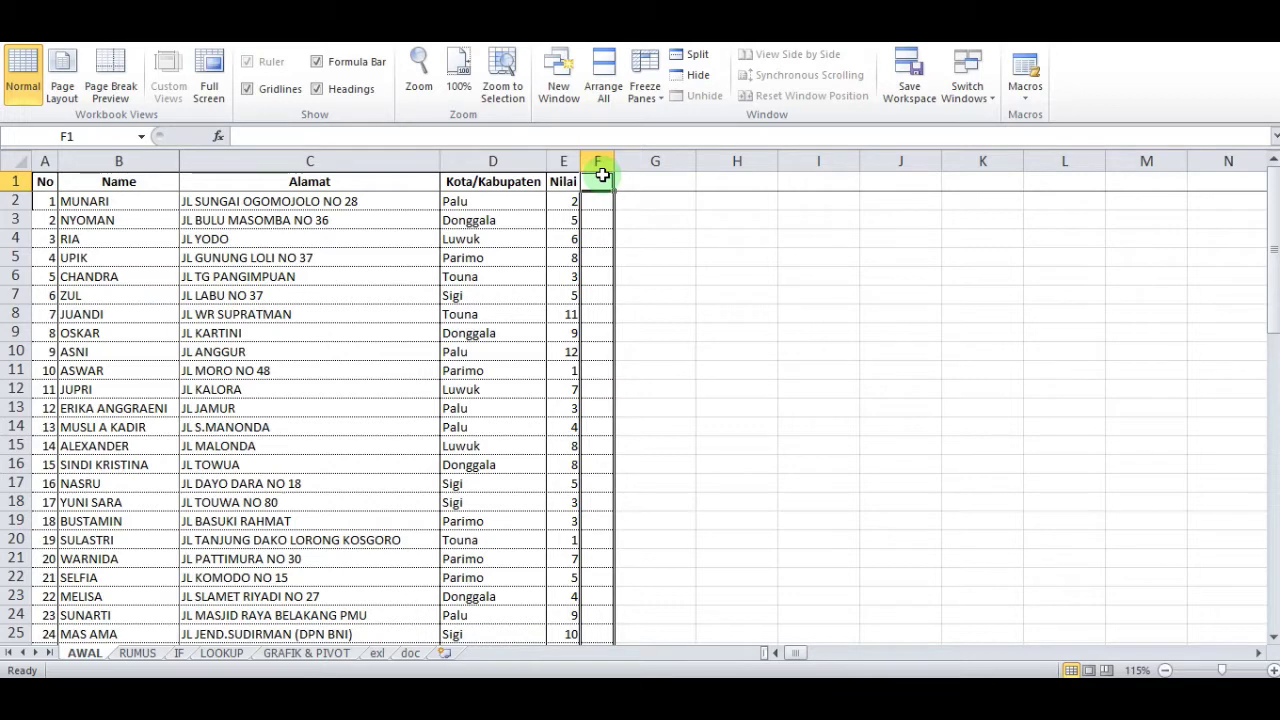
- Enter the header Periode in F1 and fit column F to its width
{"action": "type", "text": "Tanggak"}
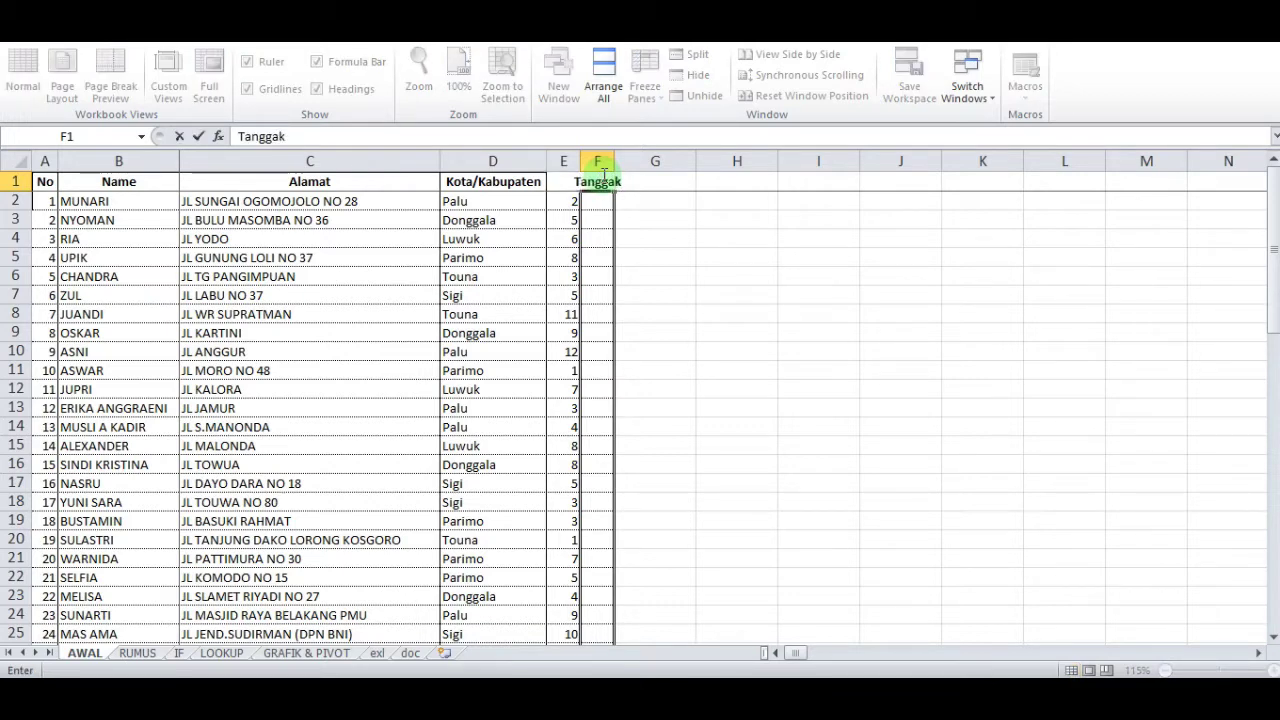
{"action": "key", "text": "Escape"}
{"action": "type", "text": "Periode"}
{"action": "key", "text": "Return"}
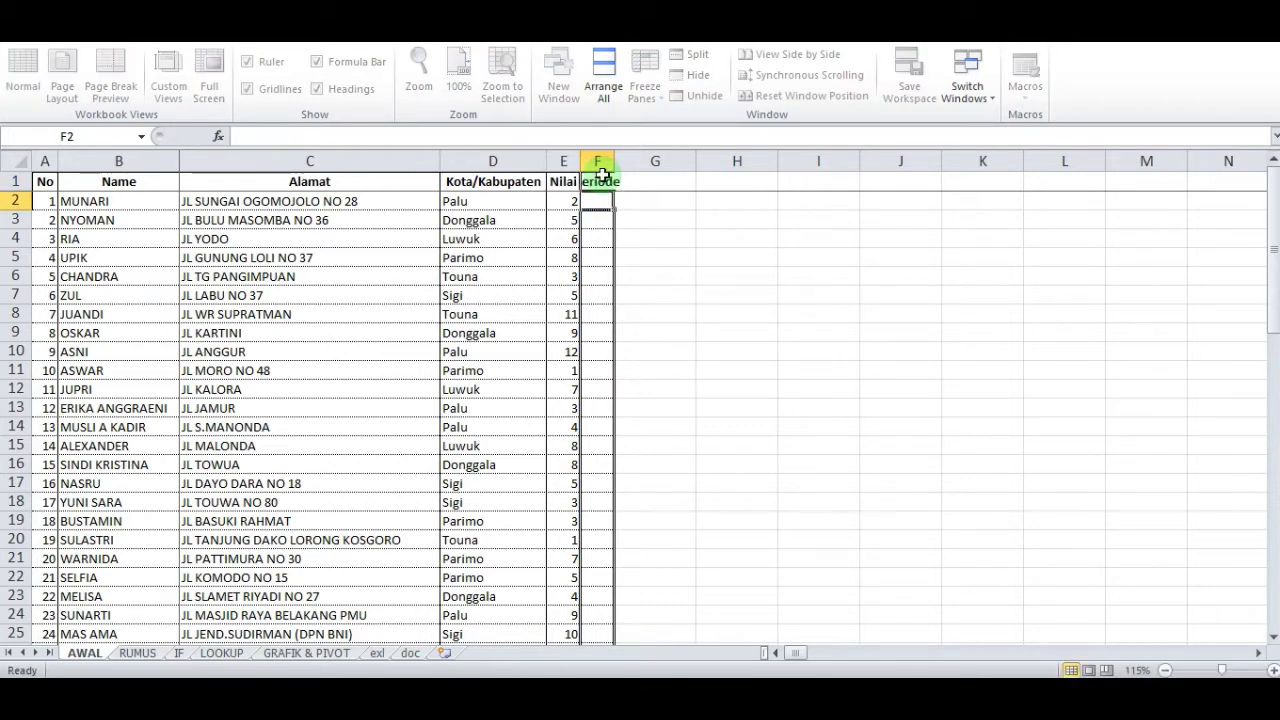
{"action": "double_click", "coordinate": [614, 161]}
- Enter the date 31/01/2022 in F2 and fit column F to the date's width
{"action": "type", "text": "31/01/2022"}
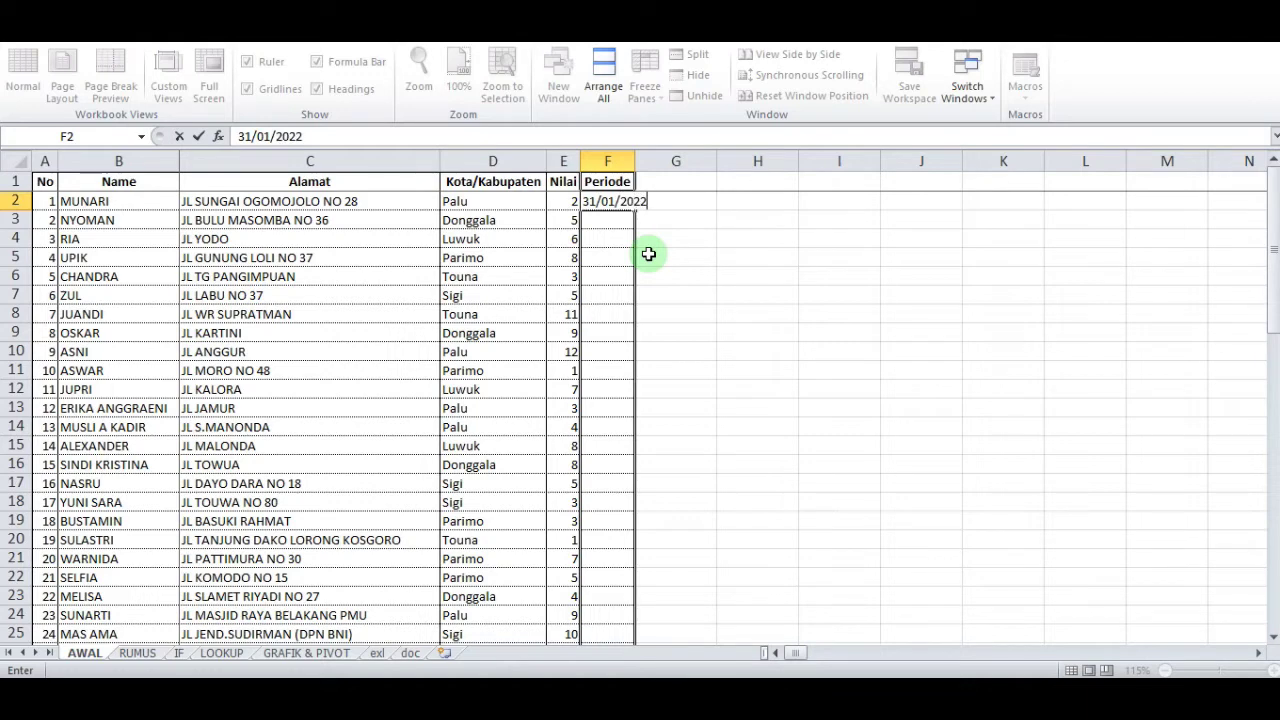
{"action": "key", "text": "Return"}
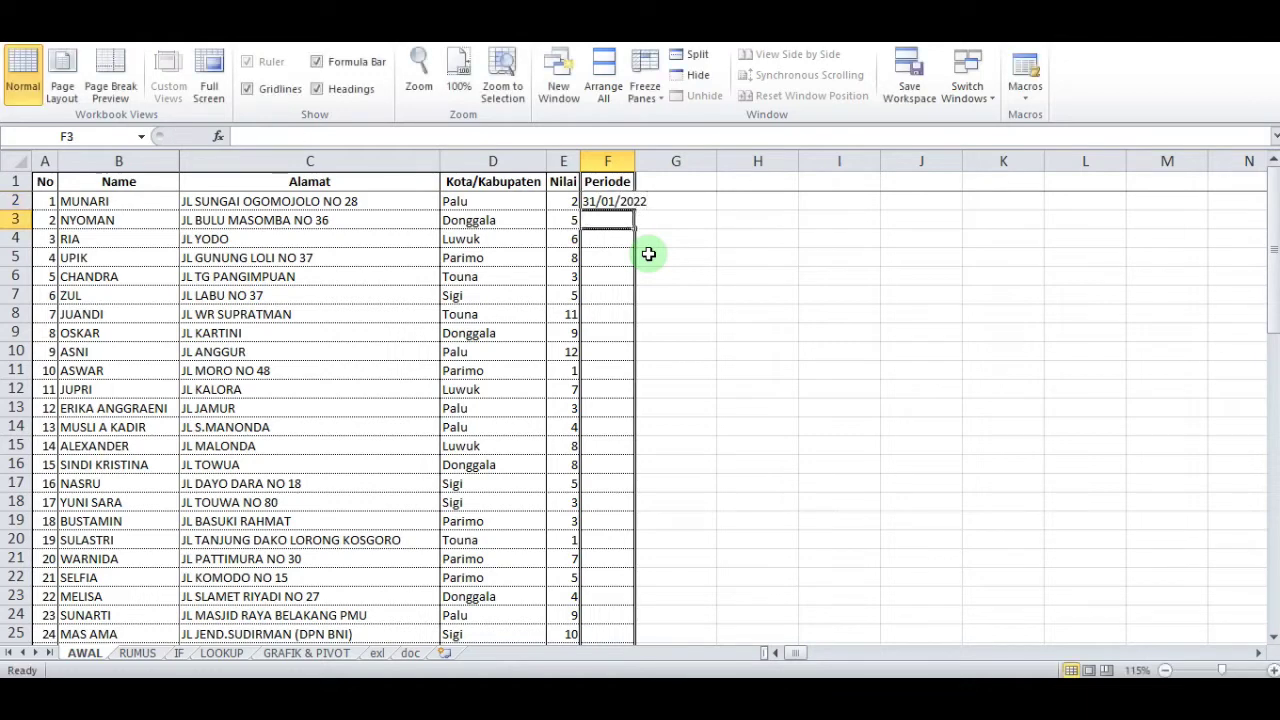
{"action": "double_click", "coordinate": [635, 161]}
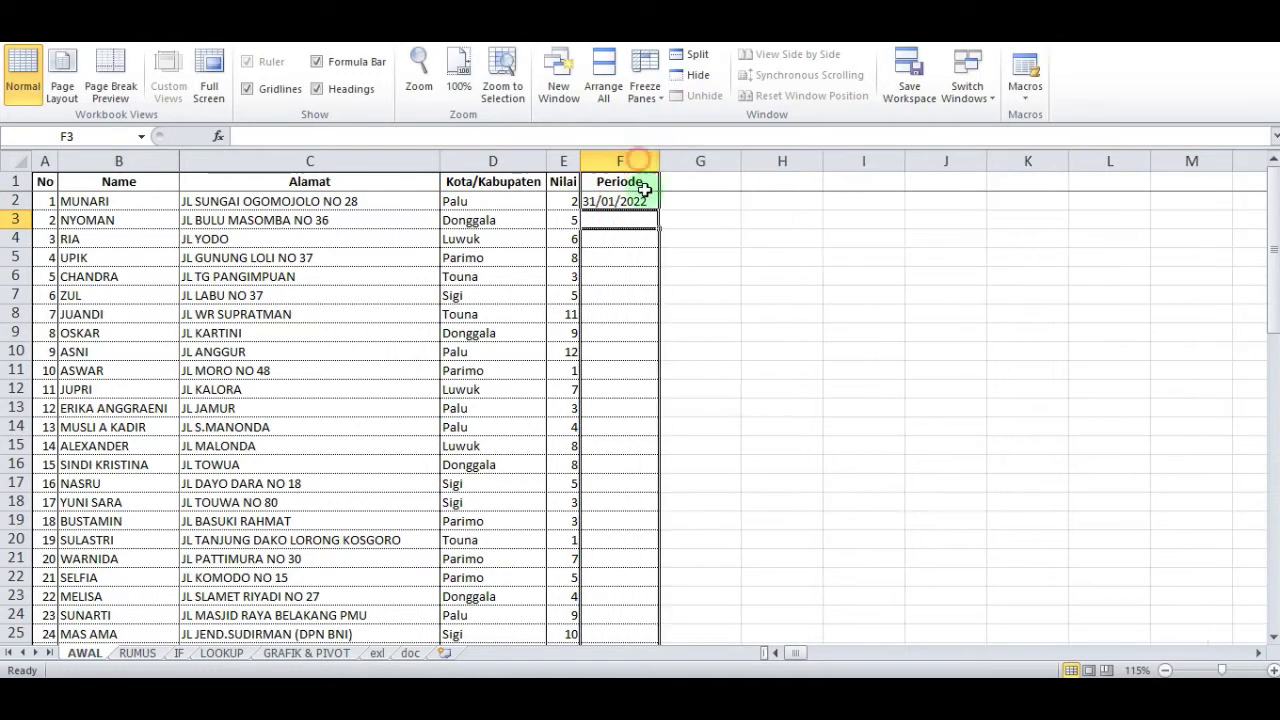
{"action": "left_click", "coordinate": [636, 205]}
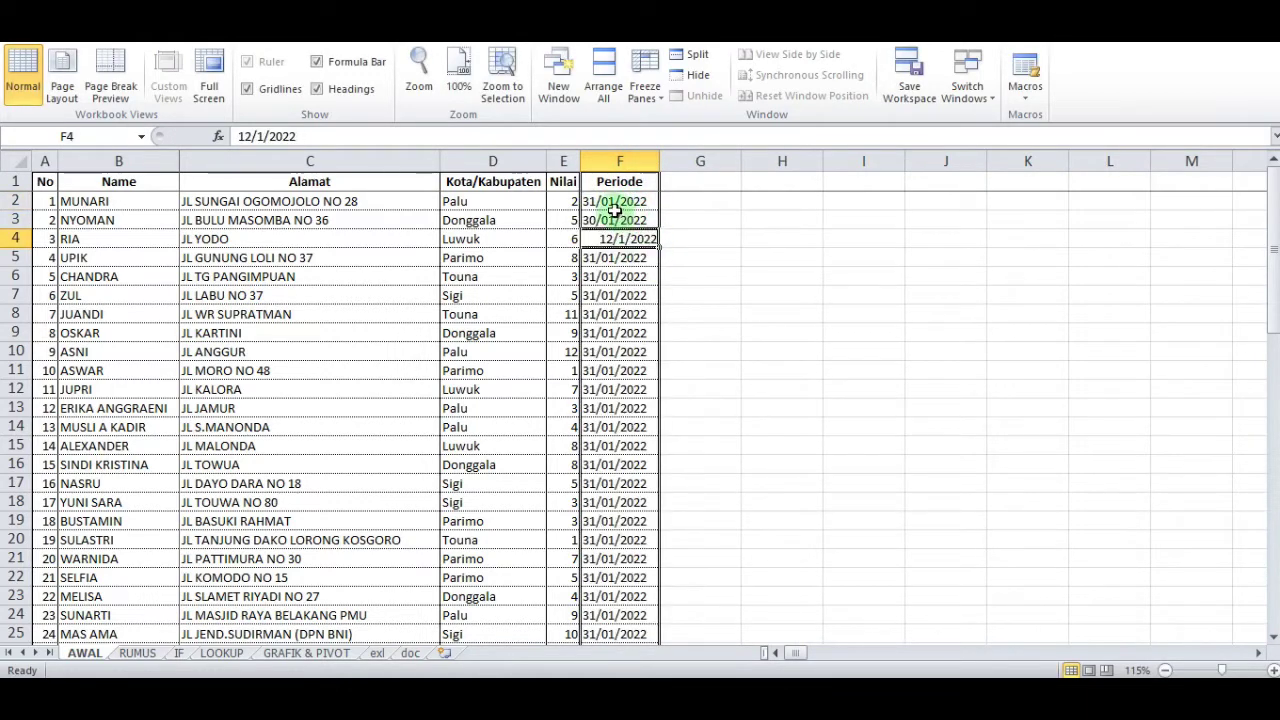
- Compare how the Periode entries in F2, F3 and F4 are stored and aligned as text or dates
{"action": "left_click", "coordinate": [607, 201]}
{"action": "left_click", "coordinate": [634, 243]}
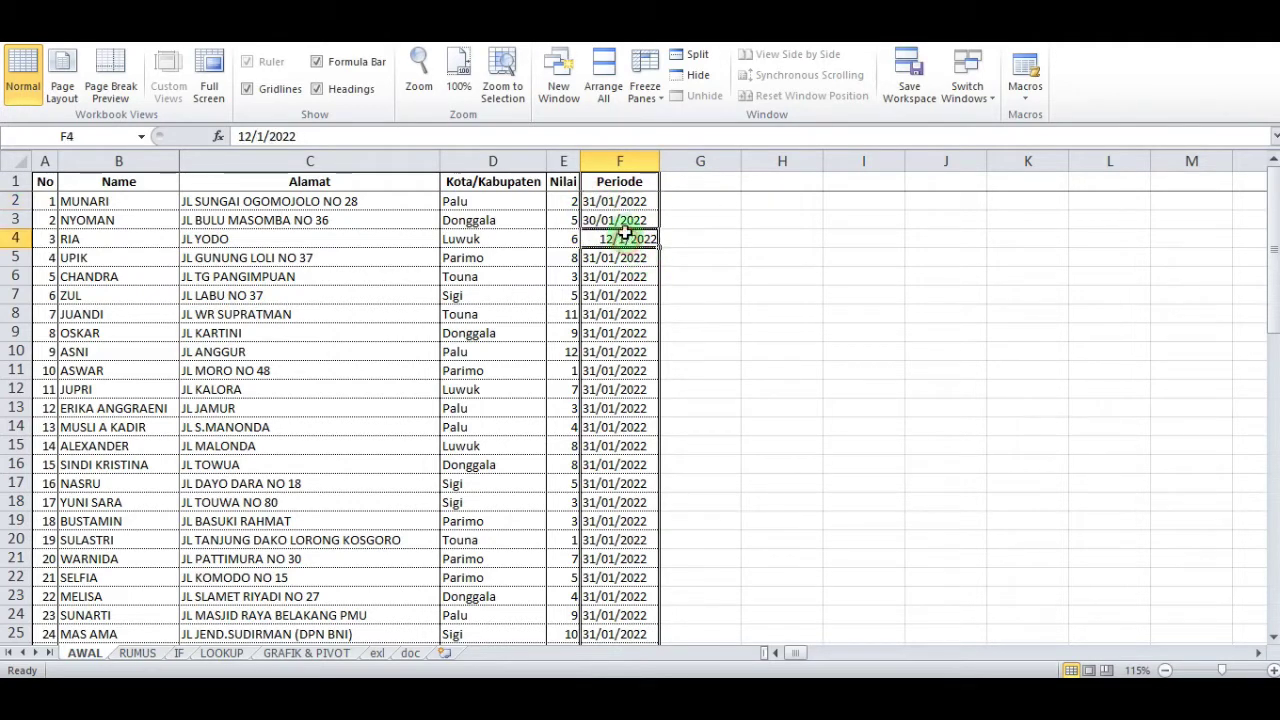
{"action": "left_click", "coordinate": [631, 277]}
{"action": "left_click", "coordinate": [618, 223]}
{"action": "left_click", "coordinate": [616, 241]}
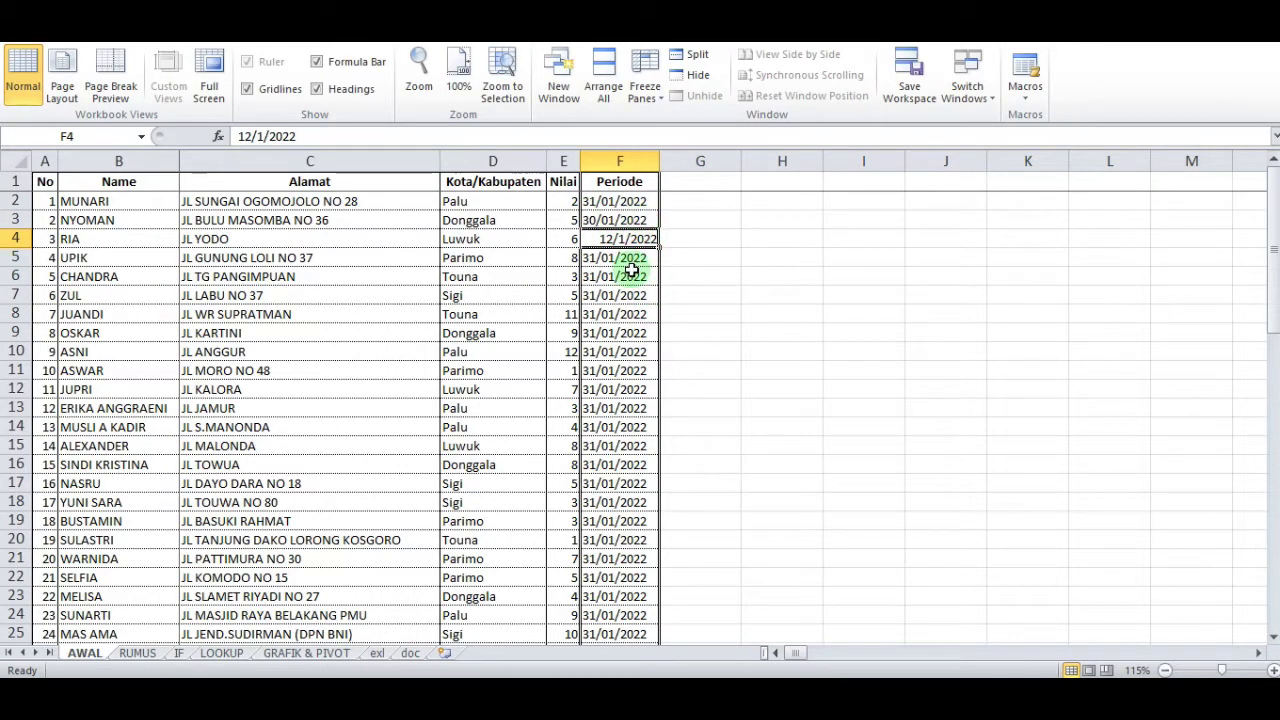
- Correct the date in F2 to month-first order as 01/31/2022
{"action": "left_click", "coordinate": [652, 201]}
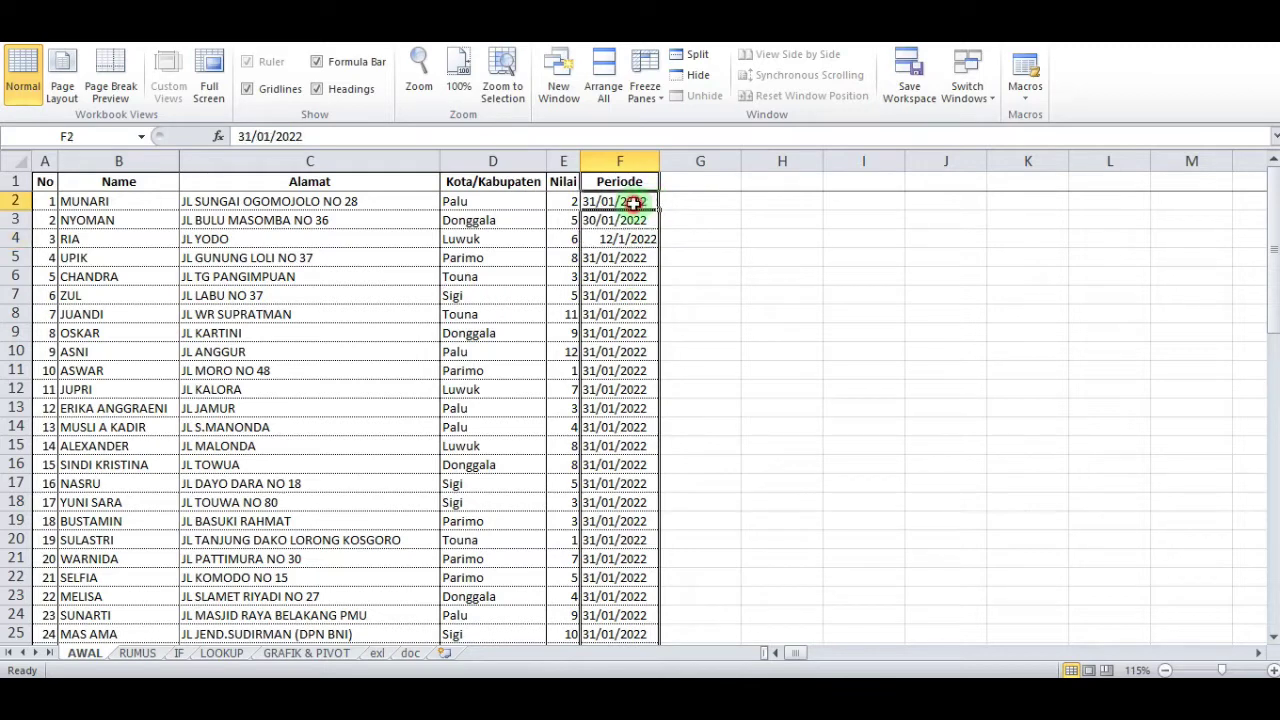
{"action": "left_click_drag", "start_coordinate": [252, 137], "coordinate": [232, 136]}
{"action": "type", "text": "01"}
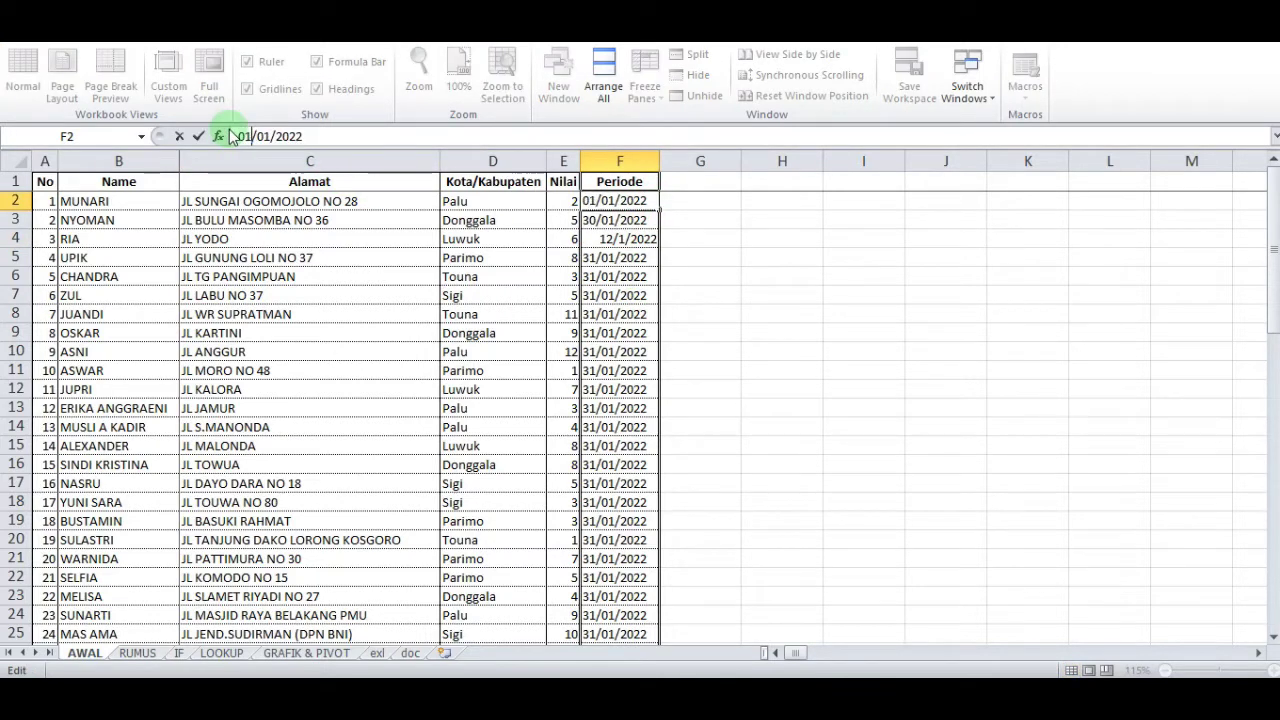
{"action": "key", "text": "BackSpace"}
{"action": "key", "text": "BackSpace"}
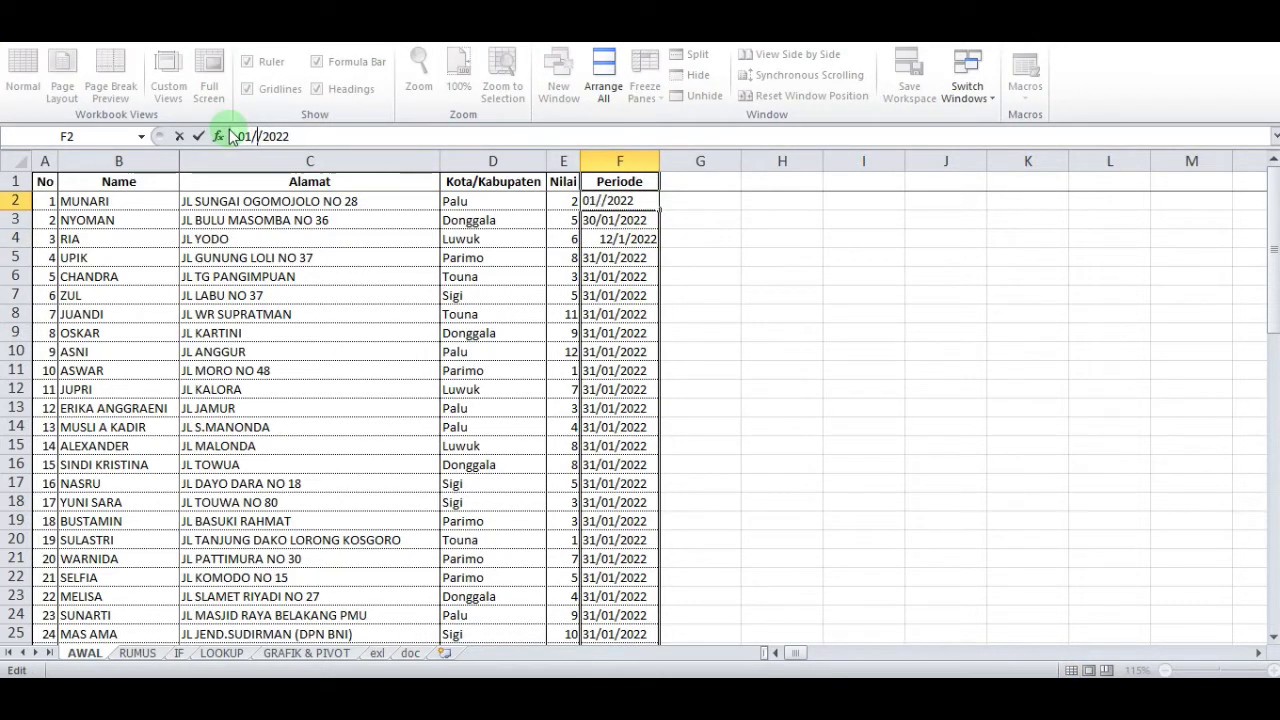
{"action": "key", "text": "Return"}
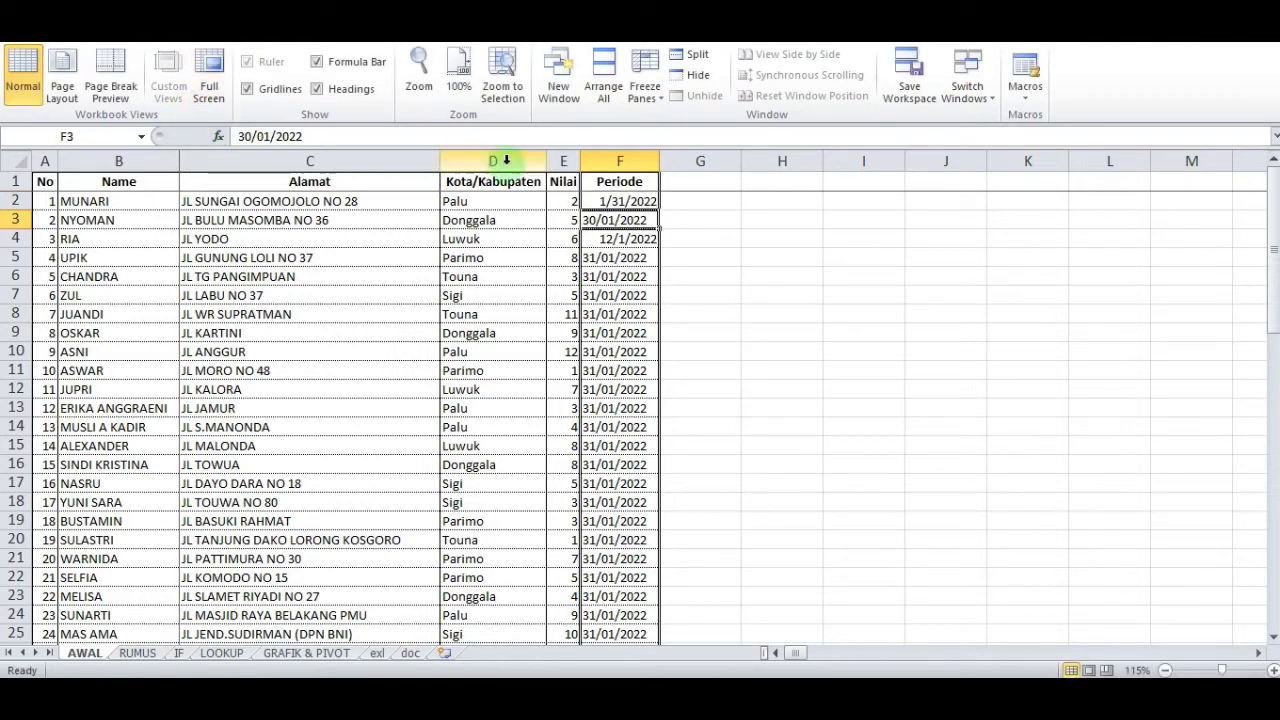
- Fill the date series from F2 down through the last row of the list
{"action": "left_click", "coordinate": [648, 201]}
{"action": "left_click_drag", "start_coordinate": [658, 210], "coordinate": [644, 672]}
{"action": "scroll", "coordinate": [657, 380], "scroll_direction": "up", "scroll_amount": 8}
- Format all the Periode dates with the 14-Mar-01 date type and check the column
{"action": "left_click", "coordinate": [610, 181]}
{"action": "key", "text": "Down"}
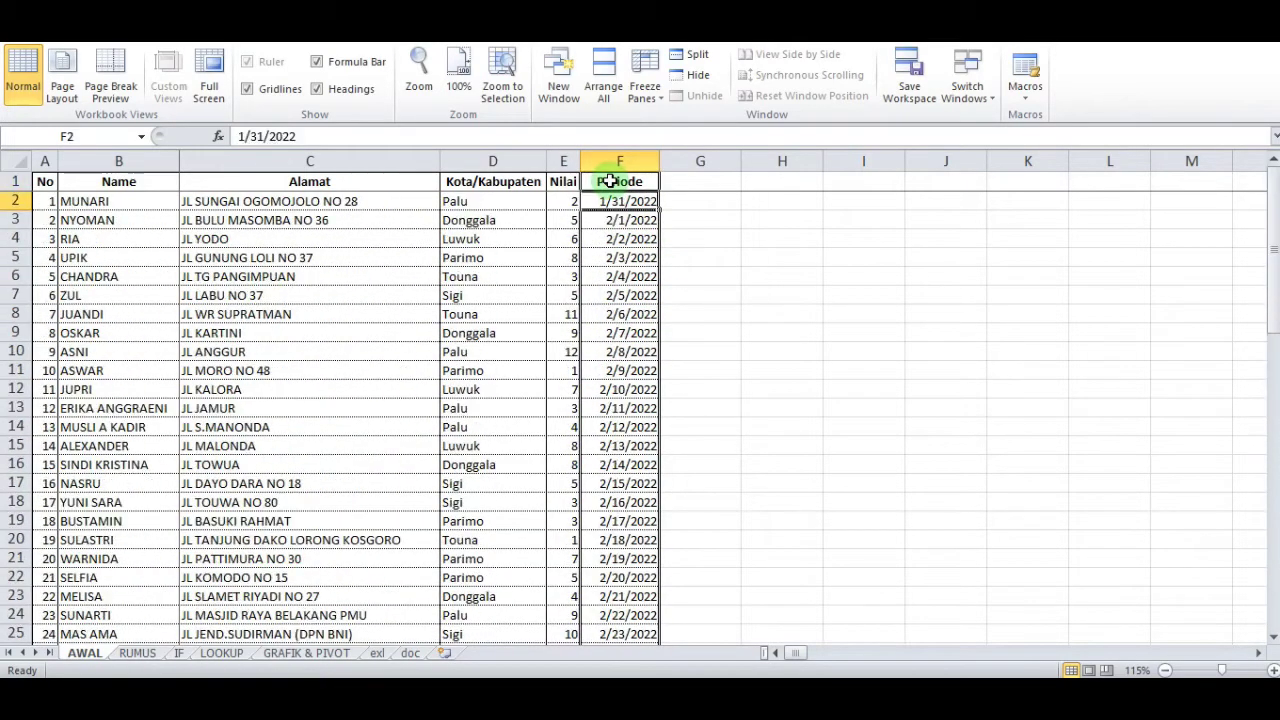
{"action": "key", "text": "ctrl+shift+Down"}
{"action": "scroll", "coordinate": [682, 389], "scroll_direction": "down", "scroll_amount": 3}
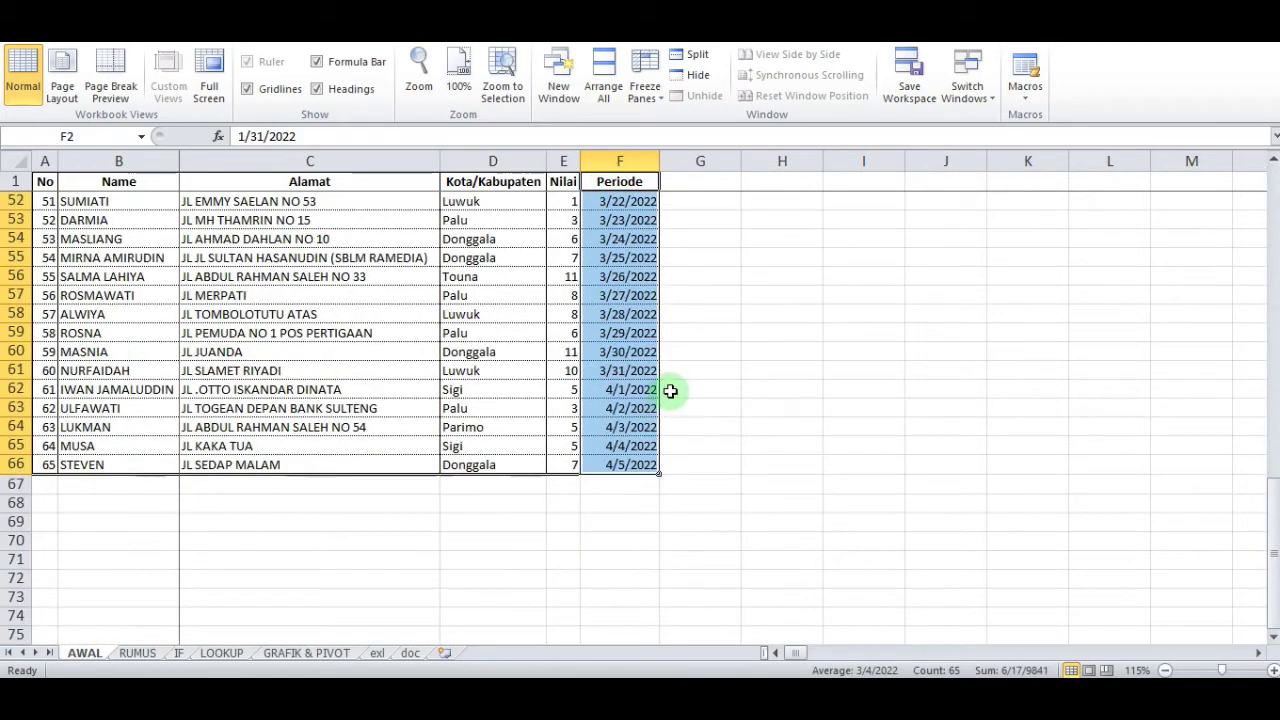
{"action": "key", "text": "ctrl+1"}
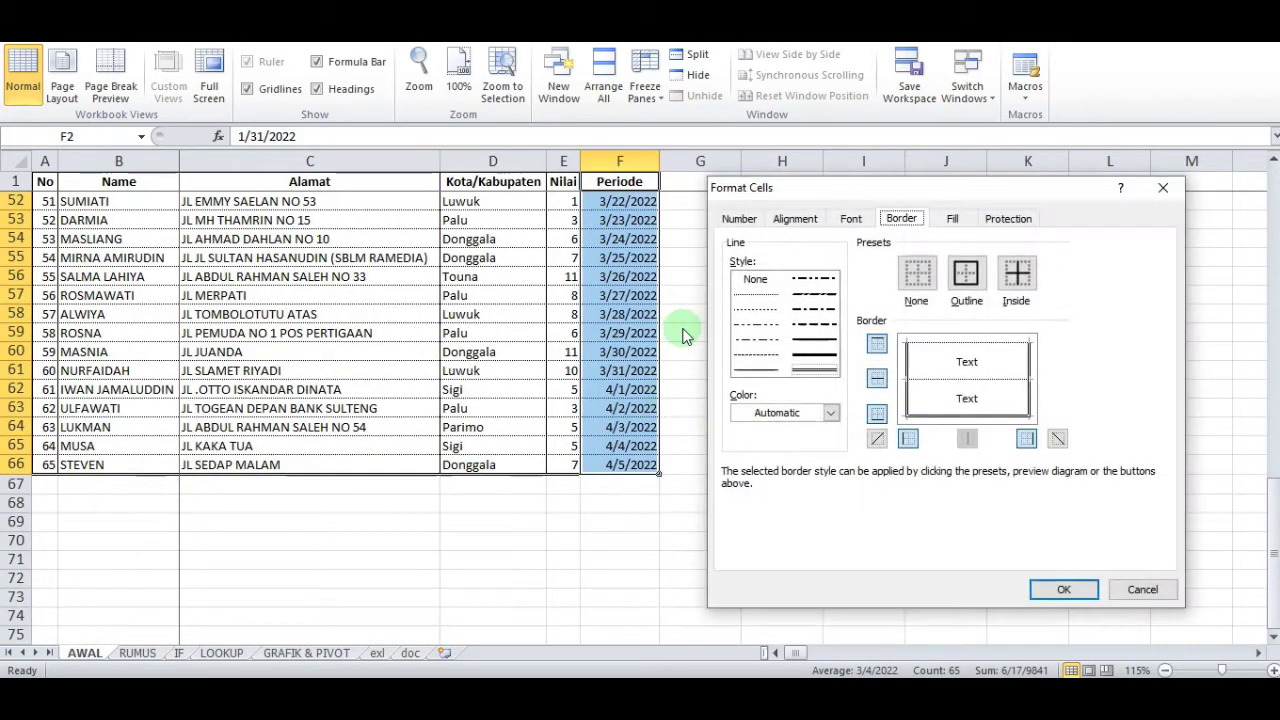
{"action": "left_click", "coordinate": [738, 218]}
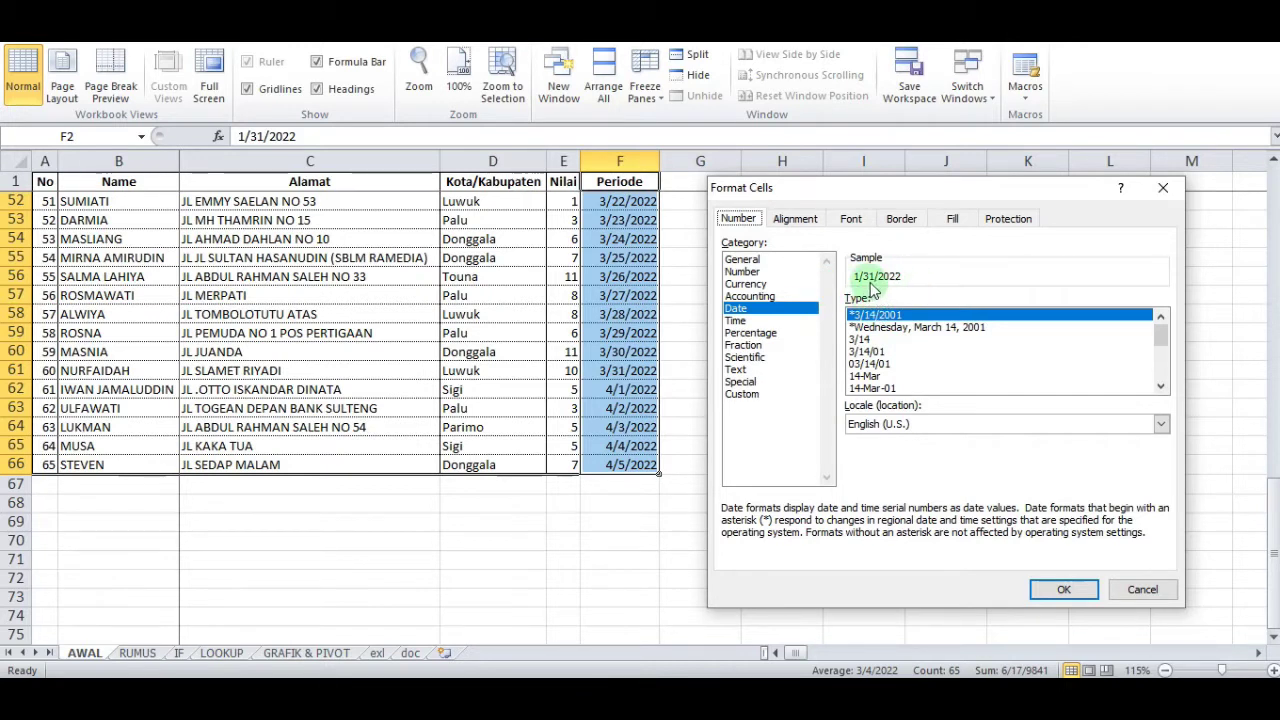
{"action": "left_click", "coordinate": [872, 388]}
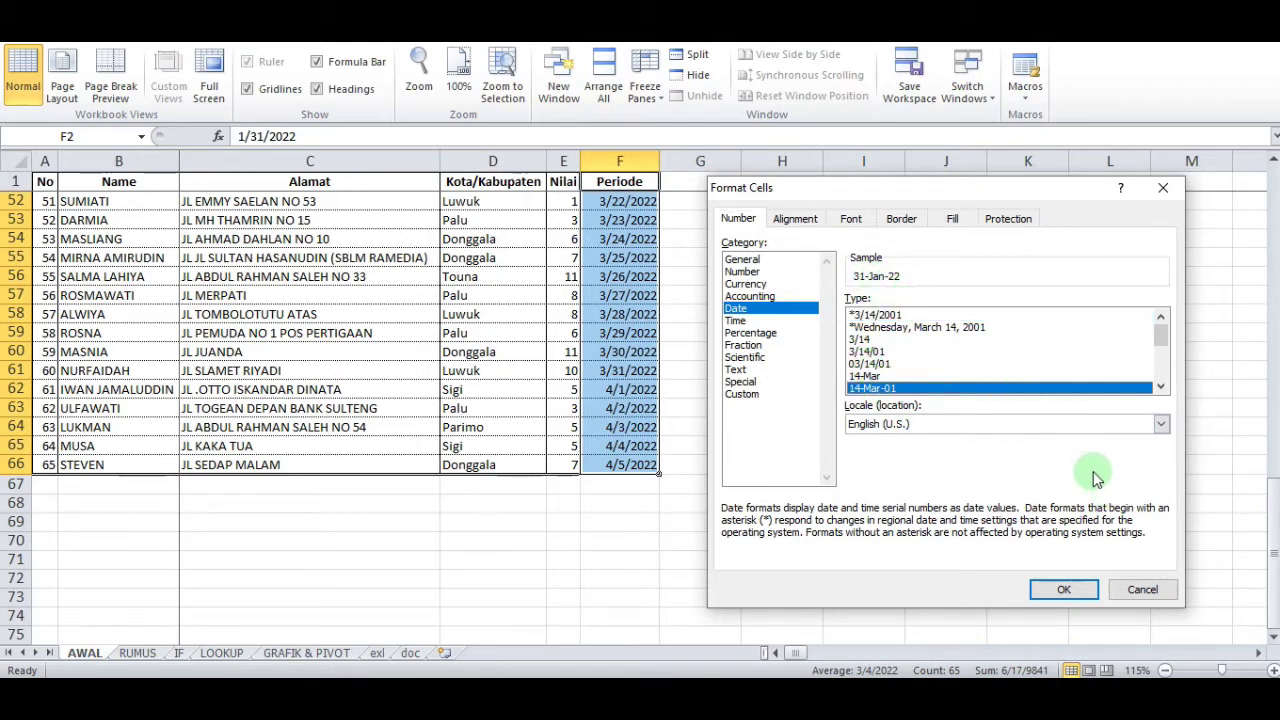
{"action": "left_click", "coordinate": [1064, 589]}
{"action": "scroll", "coordinate": [803, 497], "scroll_direction": "up", "scroll_amount": 12}
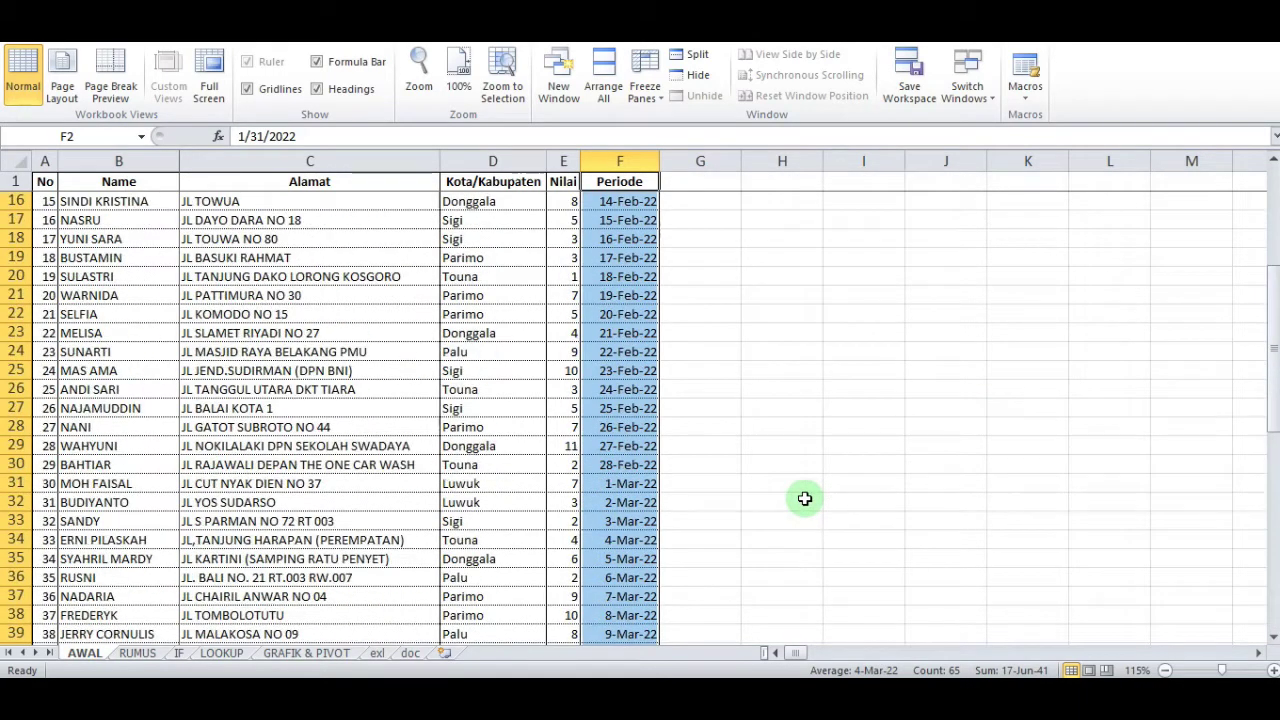
{"action": "scroll", "coordinate": [803, 497], "scroll_direction": "down", "scroll_amount": 9}
- Set the Periode dates' locale to Indonesian with the 14 Maret 2001 type and check the column
{"action": "key", "text": "ctrl+1"}
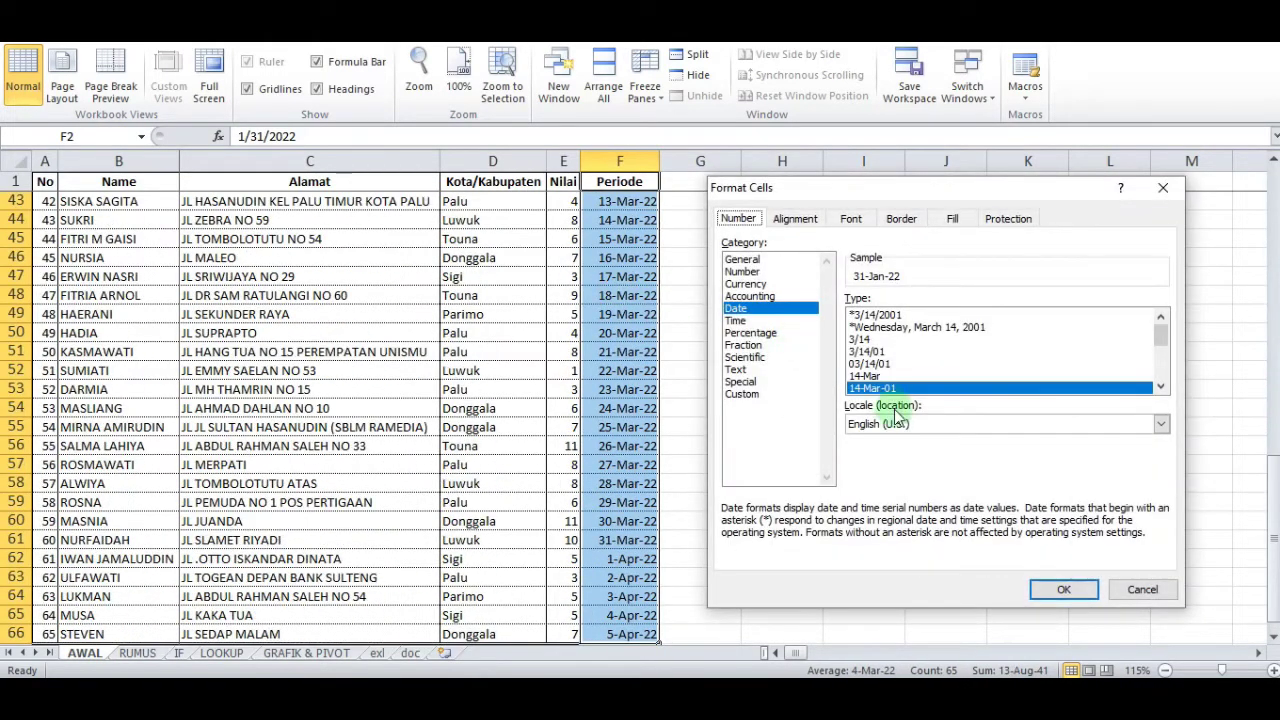
{"action": "scroll", "coordinate": [893, 390], "scroll_direction": "down", "scroll_amount": 1}
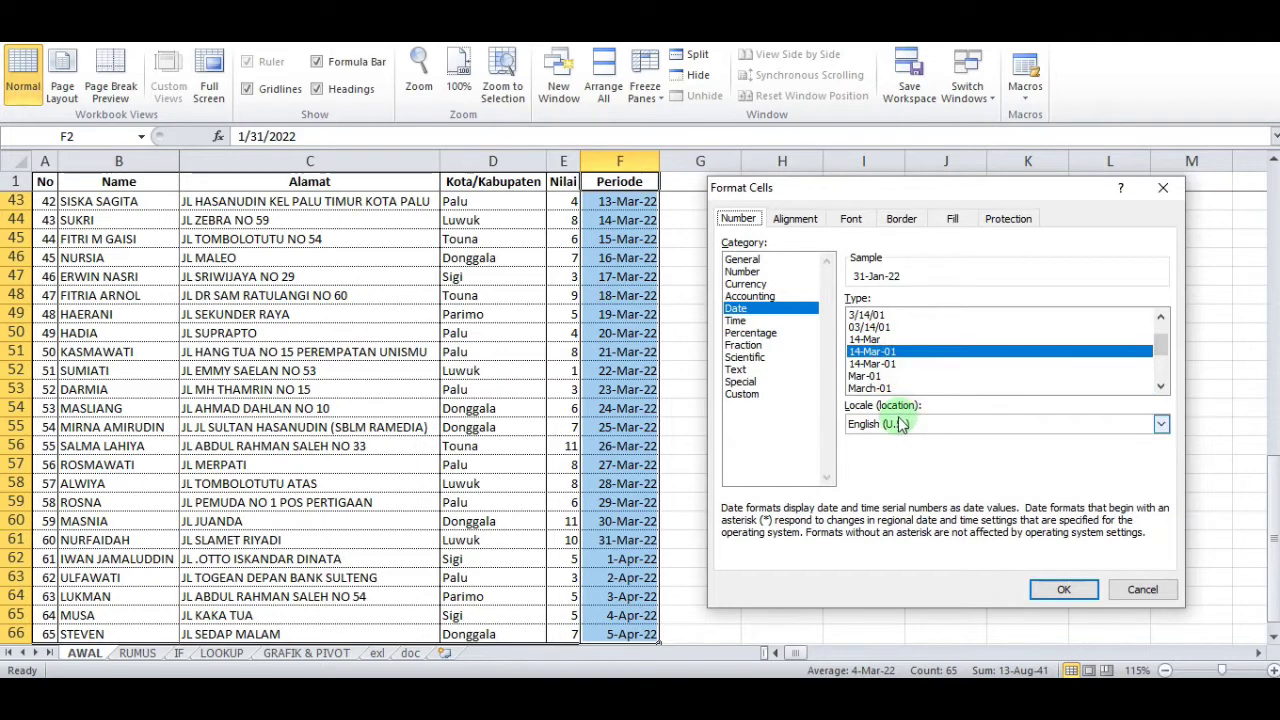
{"action": "left_click", "coordinate": [923, 430]}
{"action": "scroll", "coordinate": [922, 480], "scroll_direction": "down", "scroll_amount": 8}
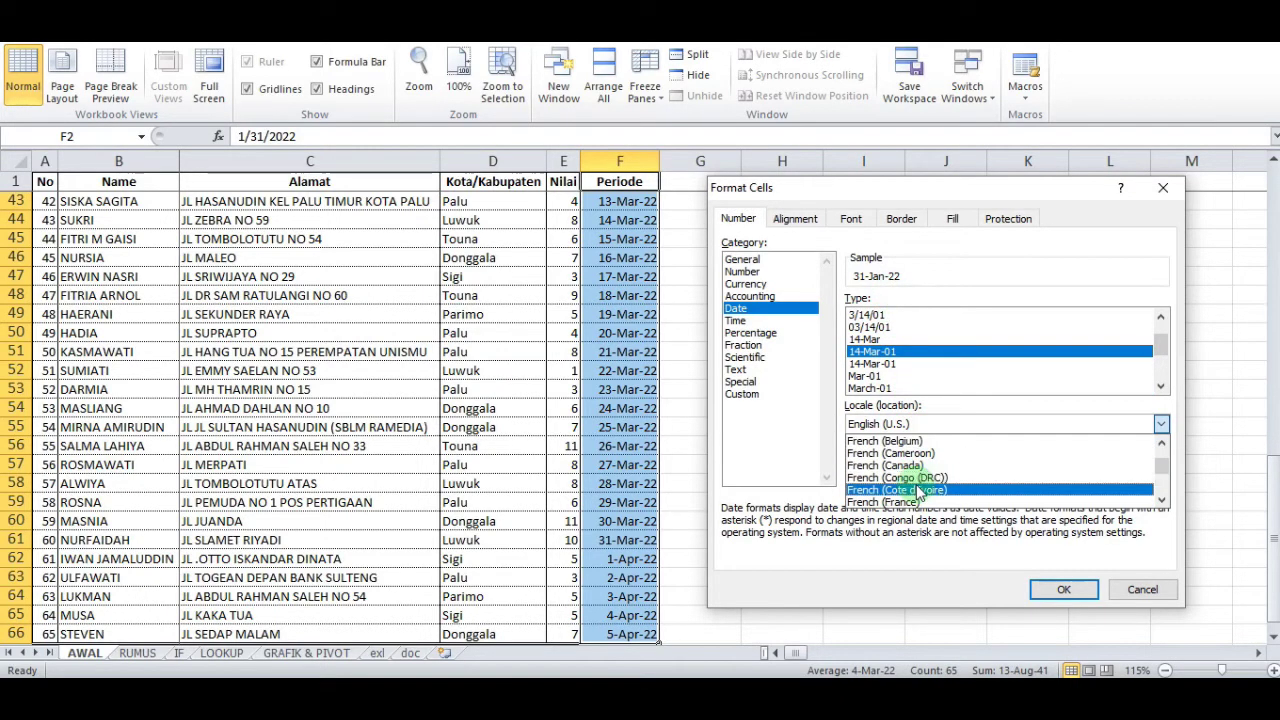
{"action": "scroll", "coordinate": [920, 493], "scroll_direction": "down", "scroll_amount": 6}
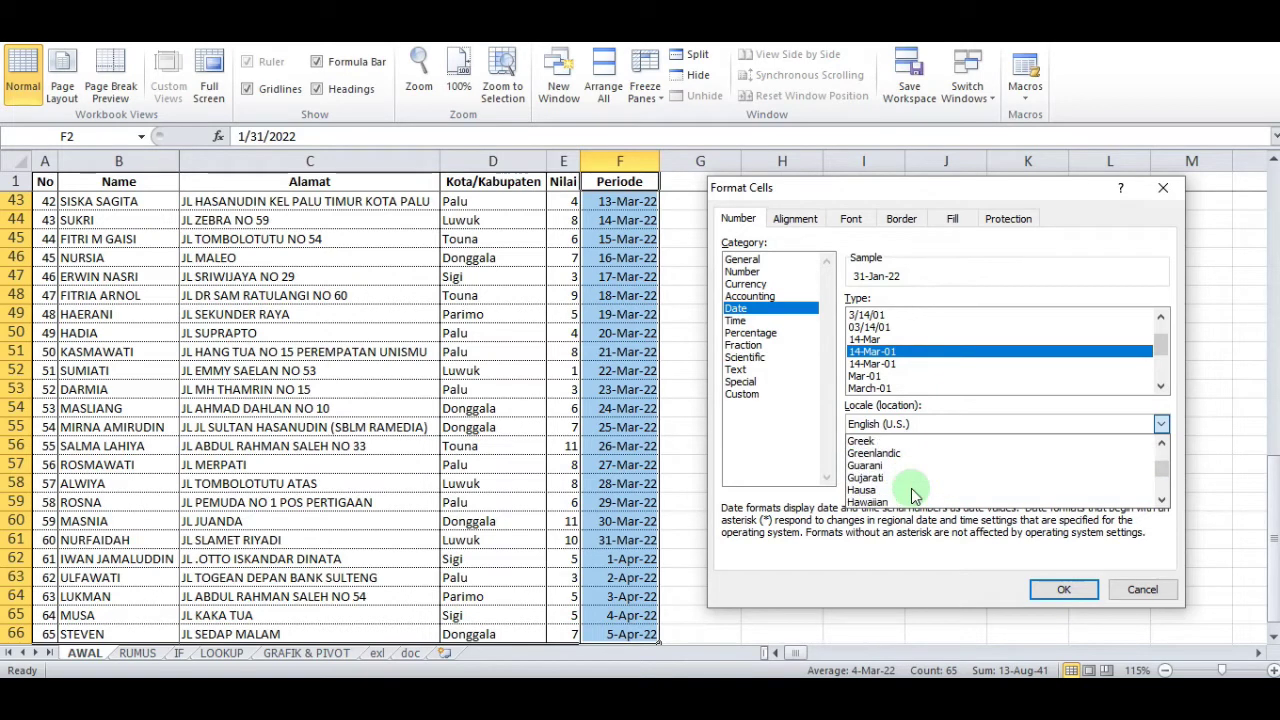
{"action": "scroll", "coordinate": [912, 492], "scroll_direction": "down", "scroll_amount": 2}
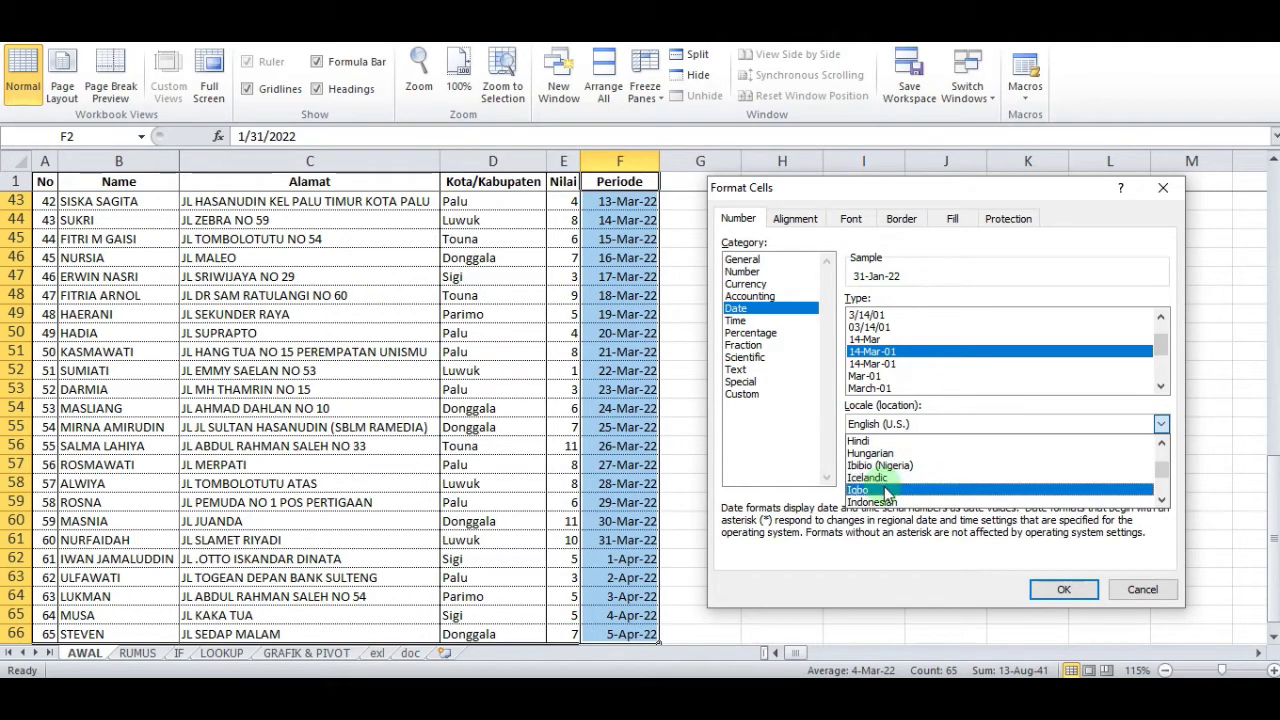
{"action": "left_click", "coordinate": [884, 491]}
{"action": "left_click", "coordinate": [872, 351]}
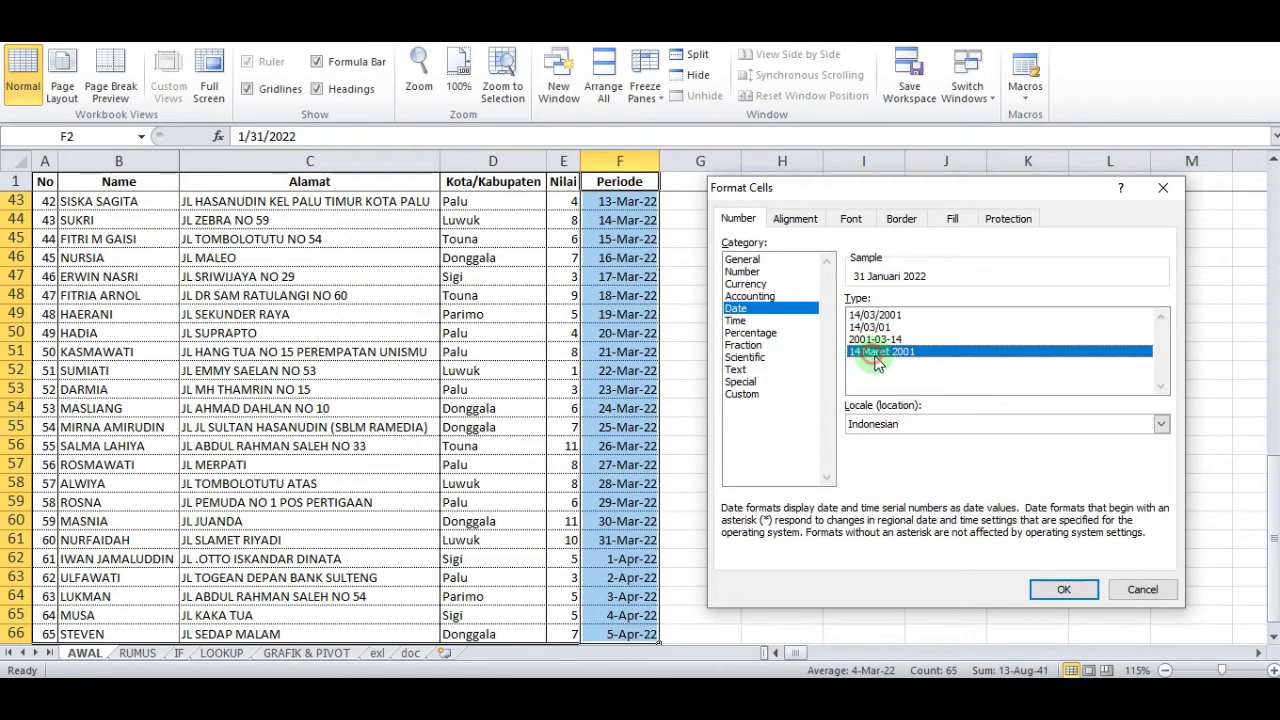
{"action": "left_click", "coordinate": [1063, 590]}
{"action": "scroll", "coordinate": [694, 517], "scroll_direction": "up", "scroll_amount": 14}
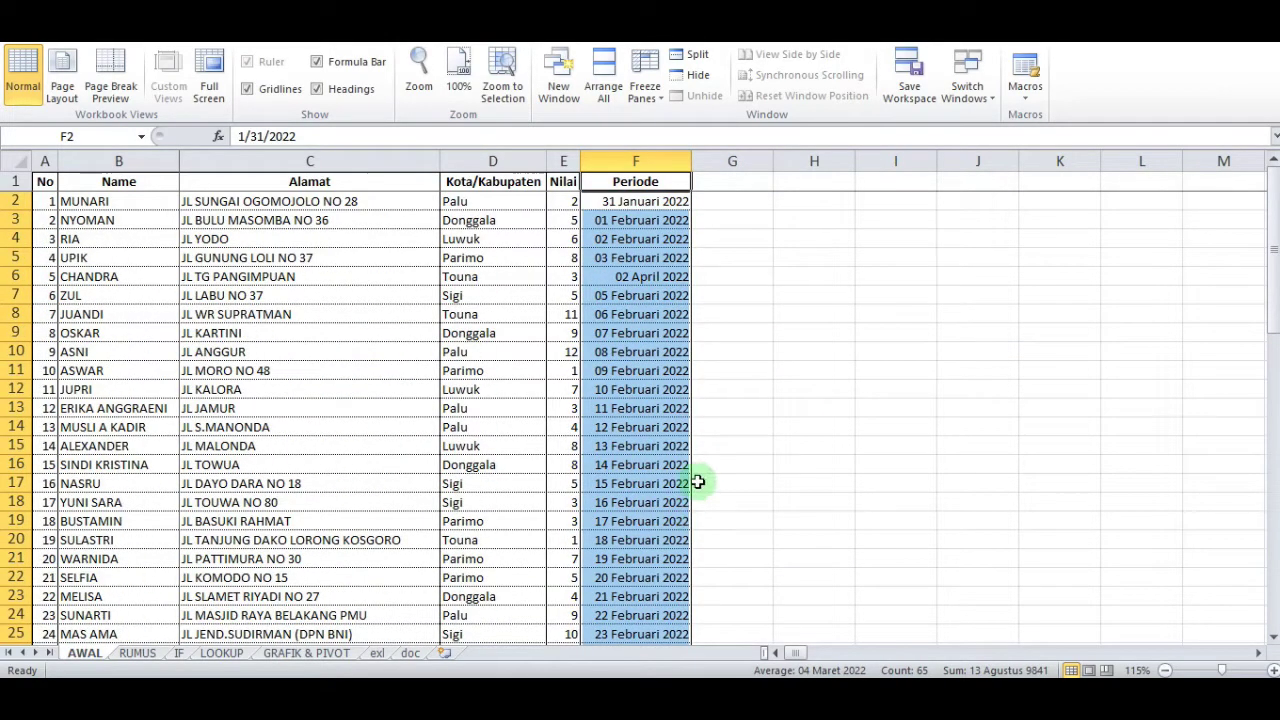
{"action": "scroll", "coordinate": [662, 430], "scroll_direction": "down", "scroll_amount": 14}
- Look through the Percentage, Number, Scientific, Fraction and Special categories of the cell formats, plus the accounting currency choices
{"action": "scroll", "coordinate": [659, 482], "scroll_direction": "down", "scroll_amount": 3}
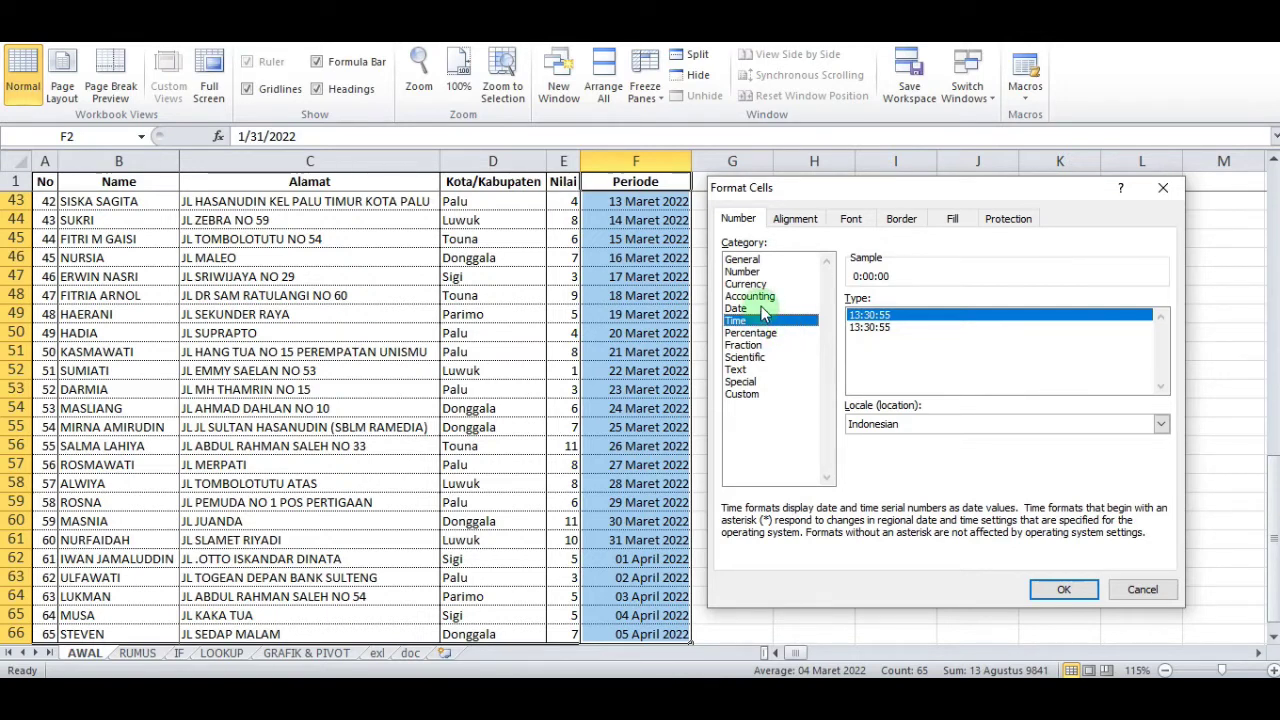
{"action": "left_click", "coordinate": [784, 334]}
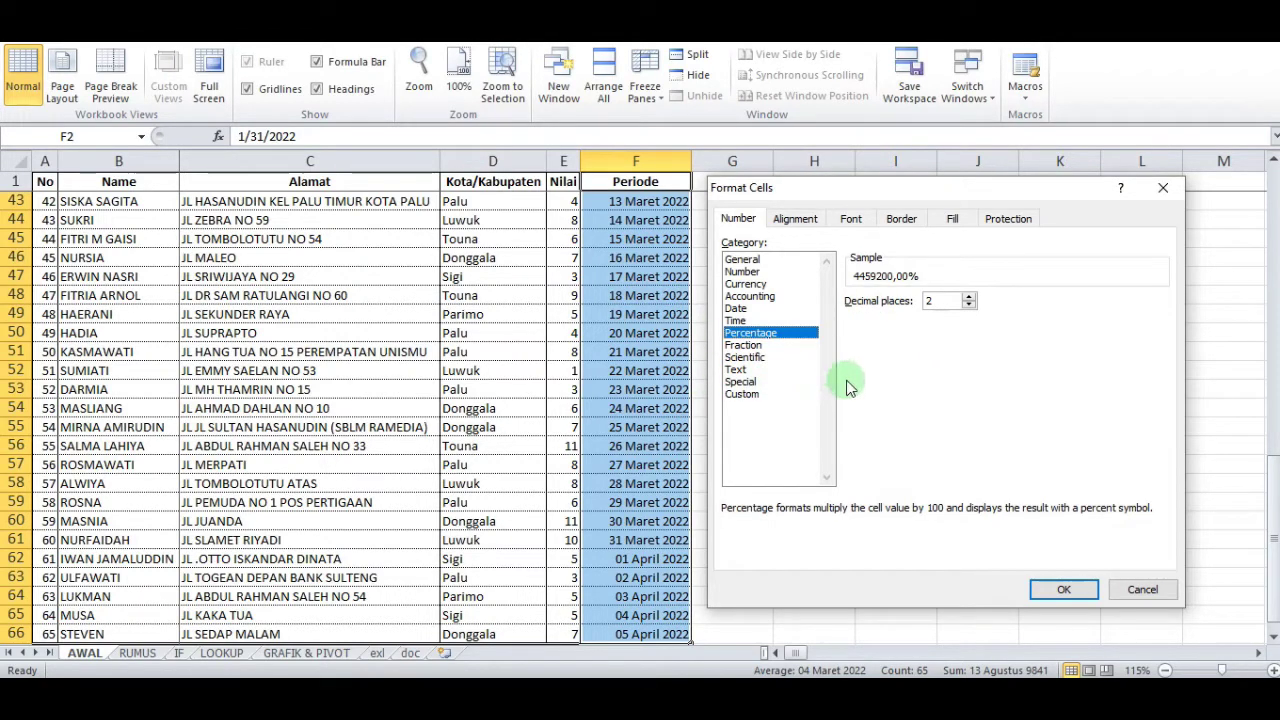
{"action": "left_click", "coordinate": [760, 272]}
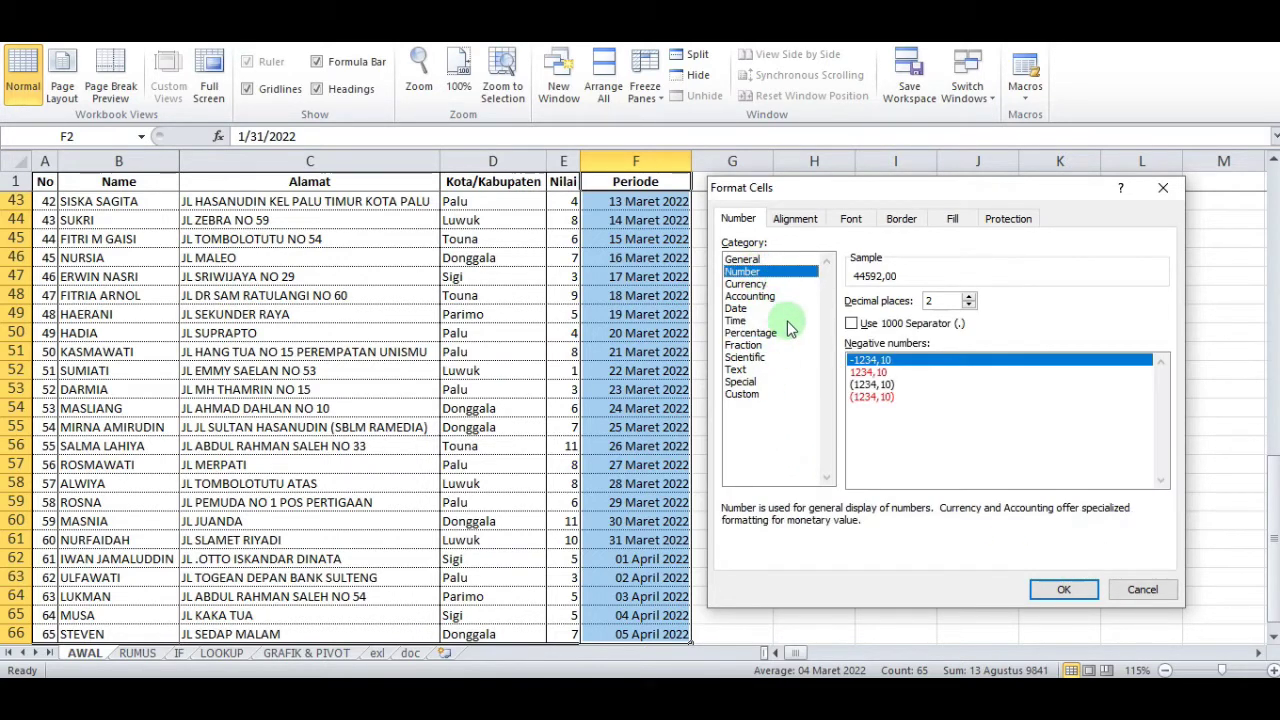
{"action": "left_click", "coordinate": [752, 357]}
{"action": "left_click", "coordinate": [748, 345]}
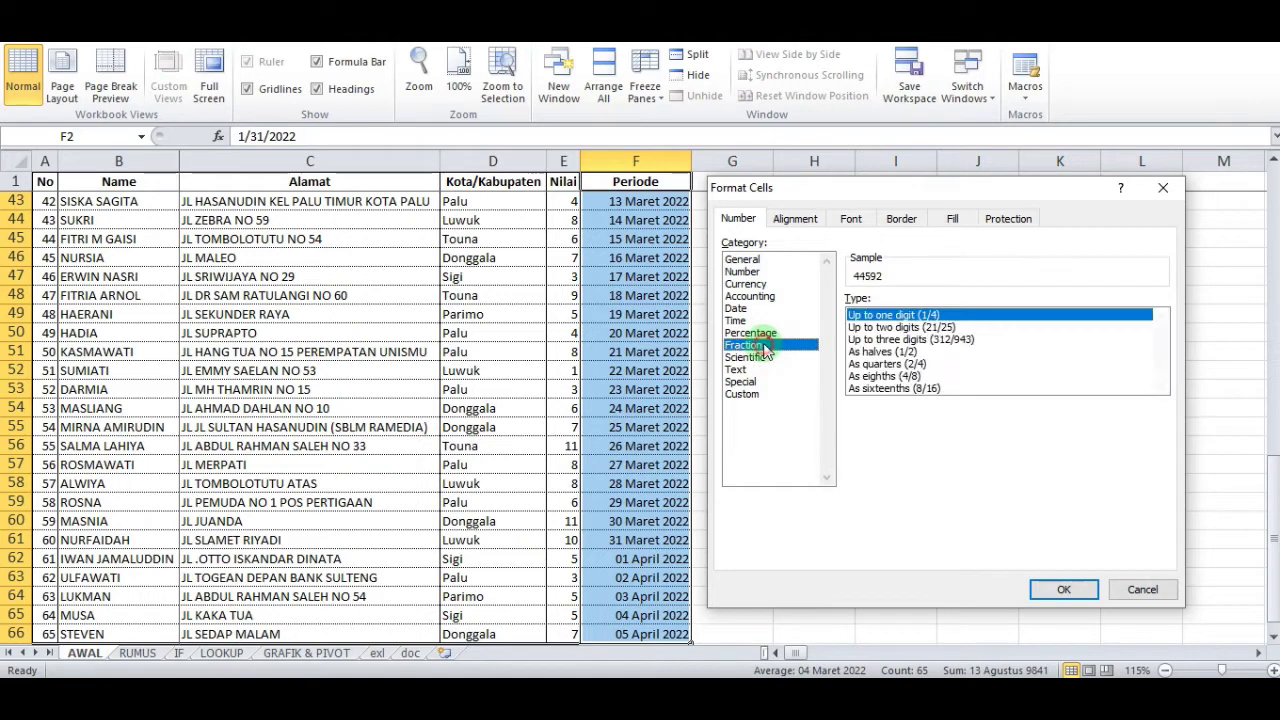
{"action": "left_click", "coordinate": [758, 380]}
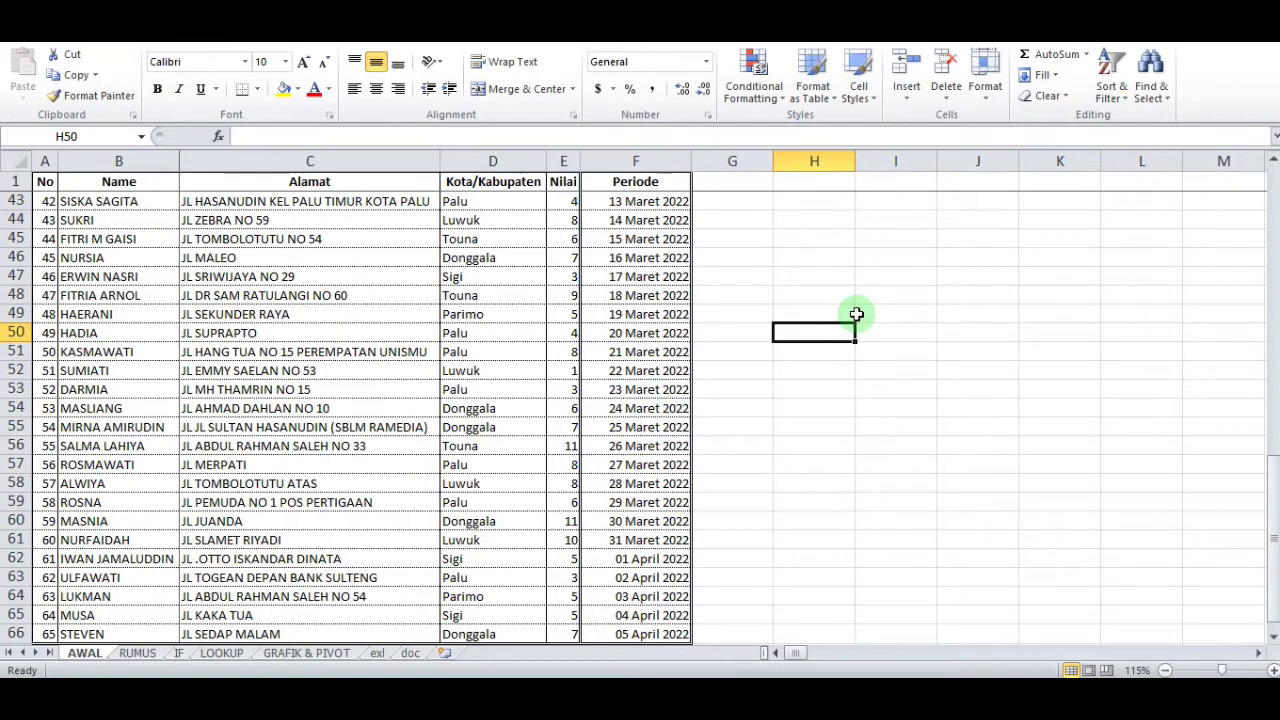
{"action": "left_click", "coordinate": [614, 89]}
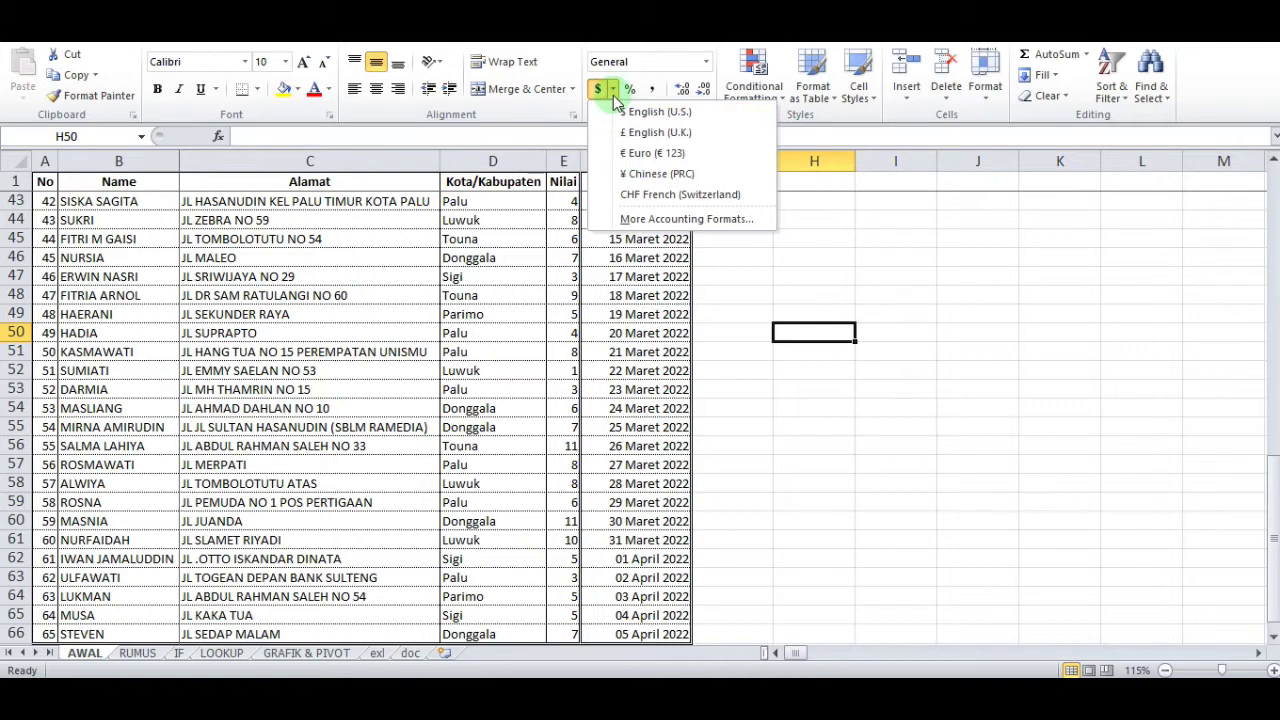
{"action": "left_click", "coordinate": [655, 219]}
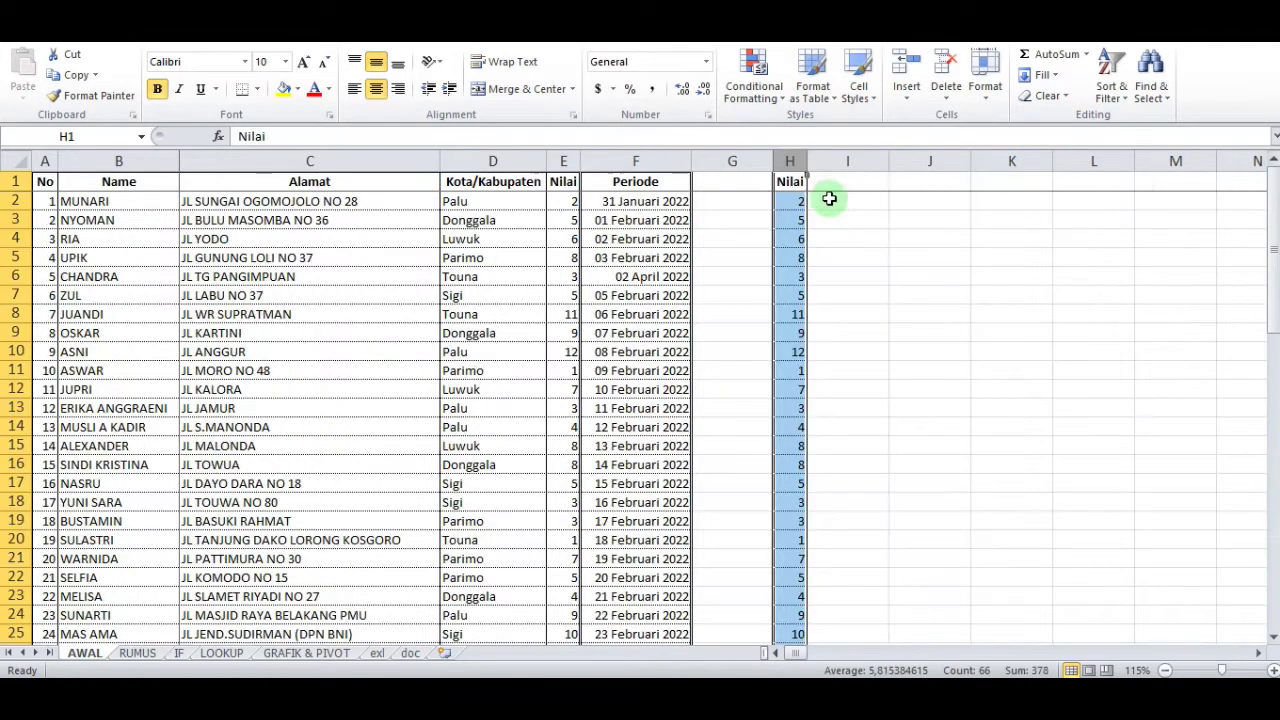
- Copy the Nilai values in column H to column I and title the copy %
{"action": "key", "text": "ctrl+c"}
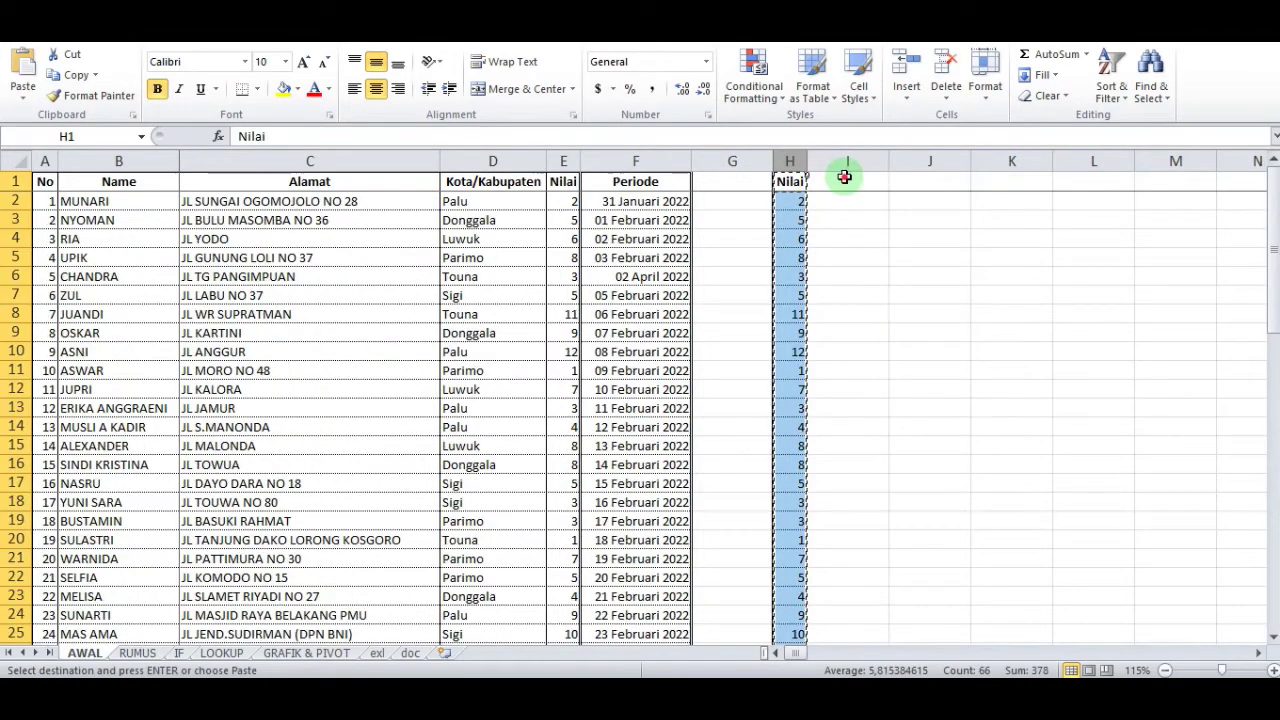
{"action": "left_click", "coordinate": [843, 181]}
{"action": "left_click", "coordinate": [842, 163]}
{"action": "key", "text": "Return"}
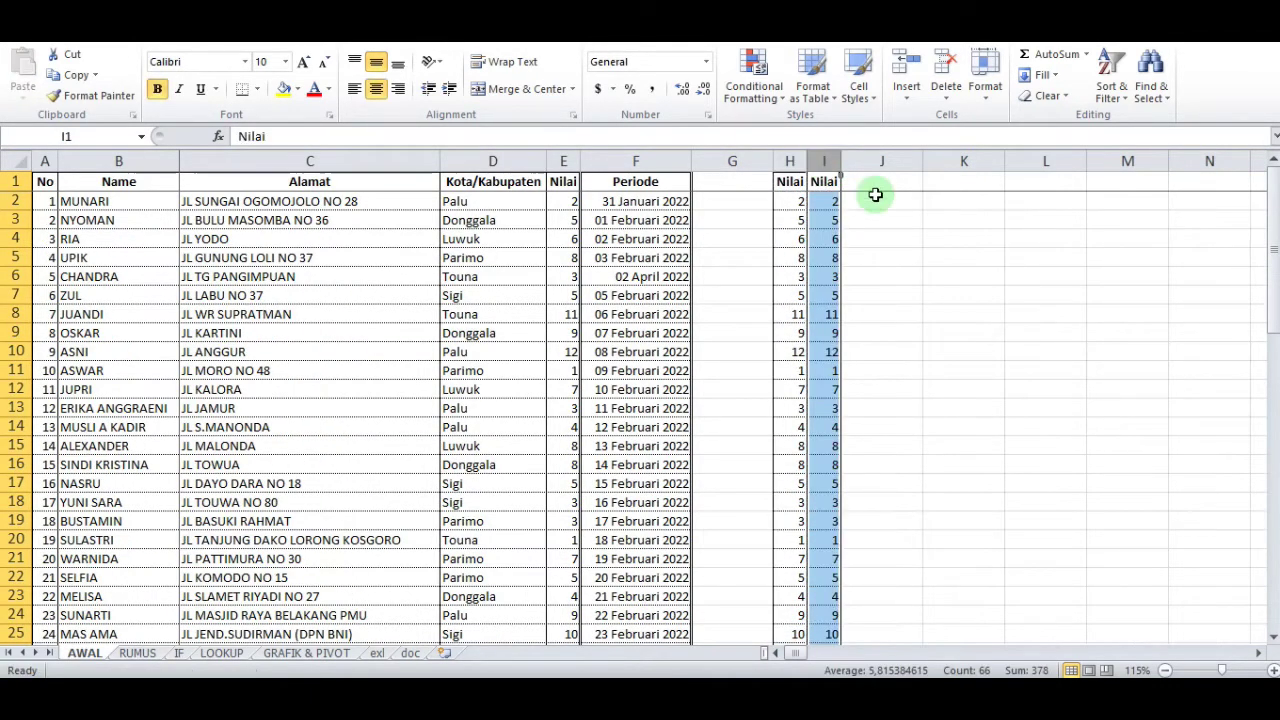
{"action": "left_click", "coordinate": [832, 204]}
{"action": "left_click", "coordinate": [828, 180]}
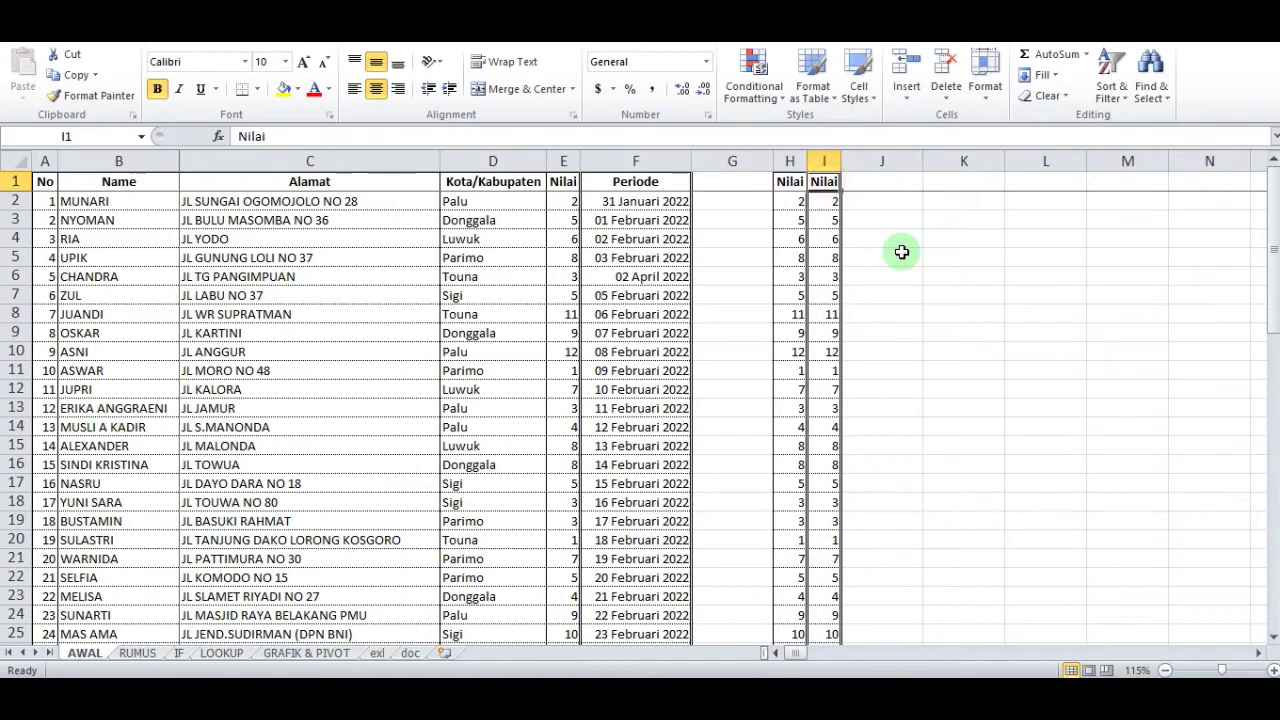
{"action": "type", "text": "%"}
{"action": "key", "text": "Return"}
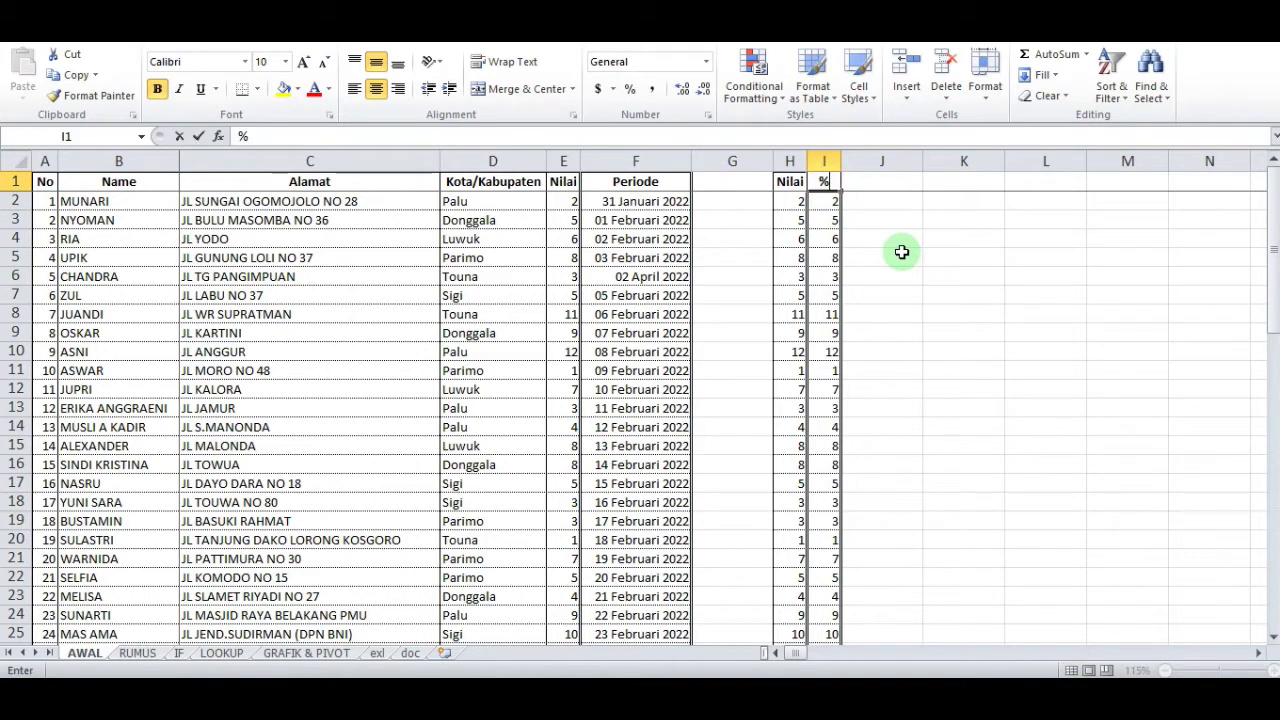
- Widen column I and enter 100 in I2 and 10 in I3 as starting values
{"action": "left_click_drag", "start_coordinate": [842, 160], "coordinate": [866, 162]}
{"action": "type", "text": "100"}
{"action": "key", "text": "Return"}
{"action": "key", "text": "Up"}
{"action": "key", "text": "Down"}
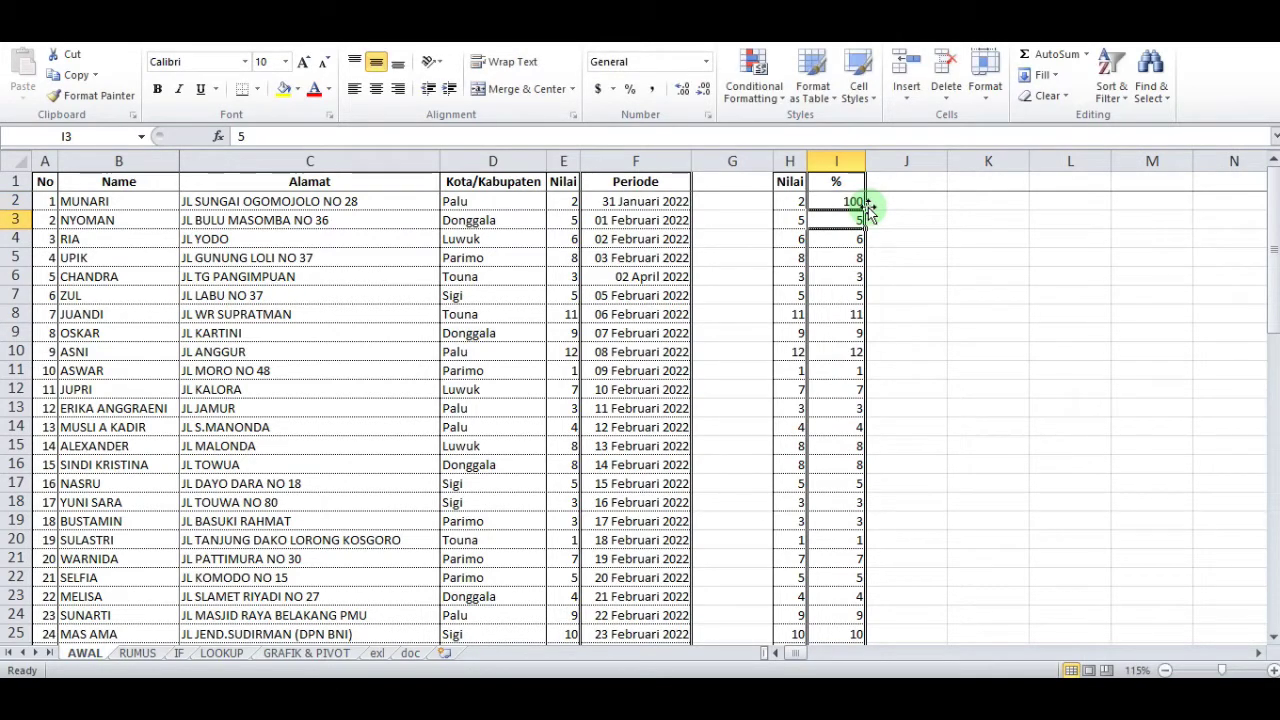
{"action": "type", "text": "10"}
{"action": "key", "text": "Return"}
{"action": "key", "text": "Up"}
{"action": "key", "text": "Up"}
{"action": "key", "text": "shift+Down"}
{"action": "key", "text": "Up"}
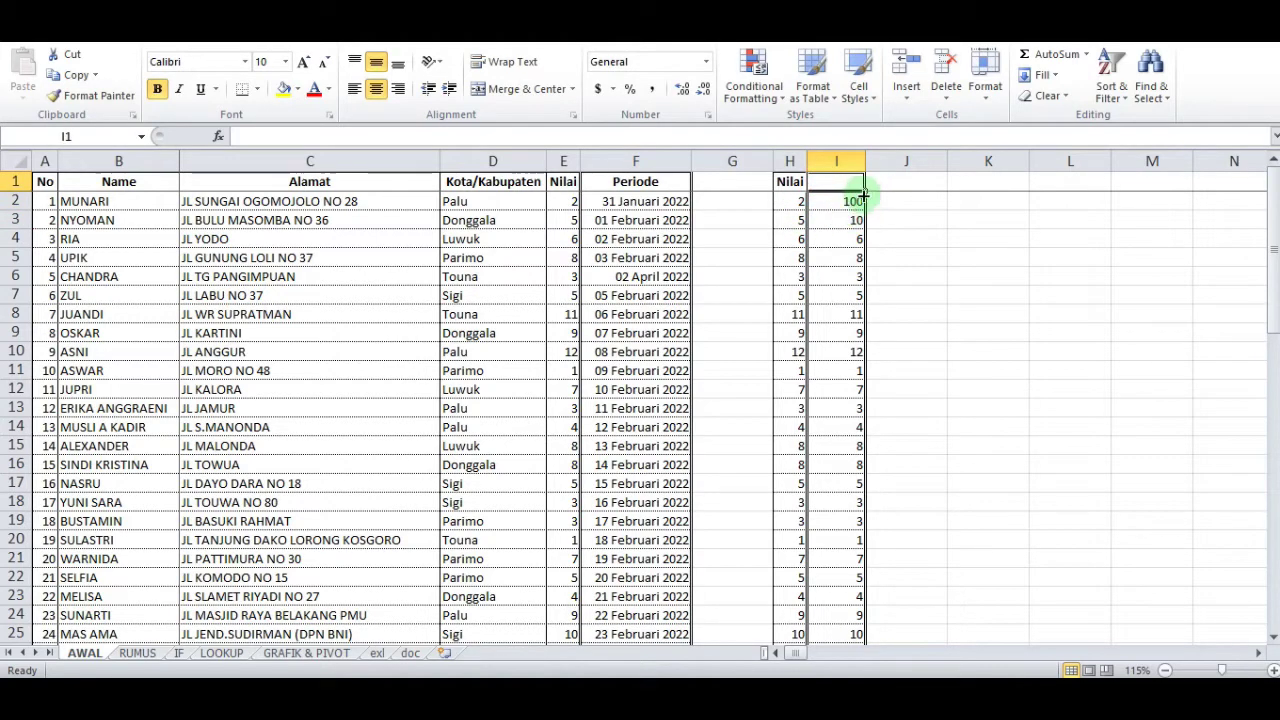
- Try to fill the series starting with 100 and 10 down column I, fitting the column width to the values
{"action": "double_click", "coordinate": [866, 161]}
{"action": "left_click_drag", "start_coordinate": [826, 201], "coordinate": [826, 606]}
{"action": "scroll", "coordinate": [881, 577], "scroll_direction": "up", "scroll_amount": 7}
{"action": "scroll", "coordinate": [884, 500], "scroll_direction": "up", "scroll_amount": 7}
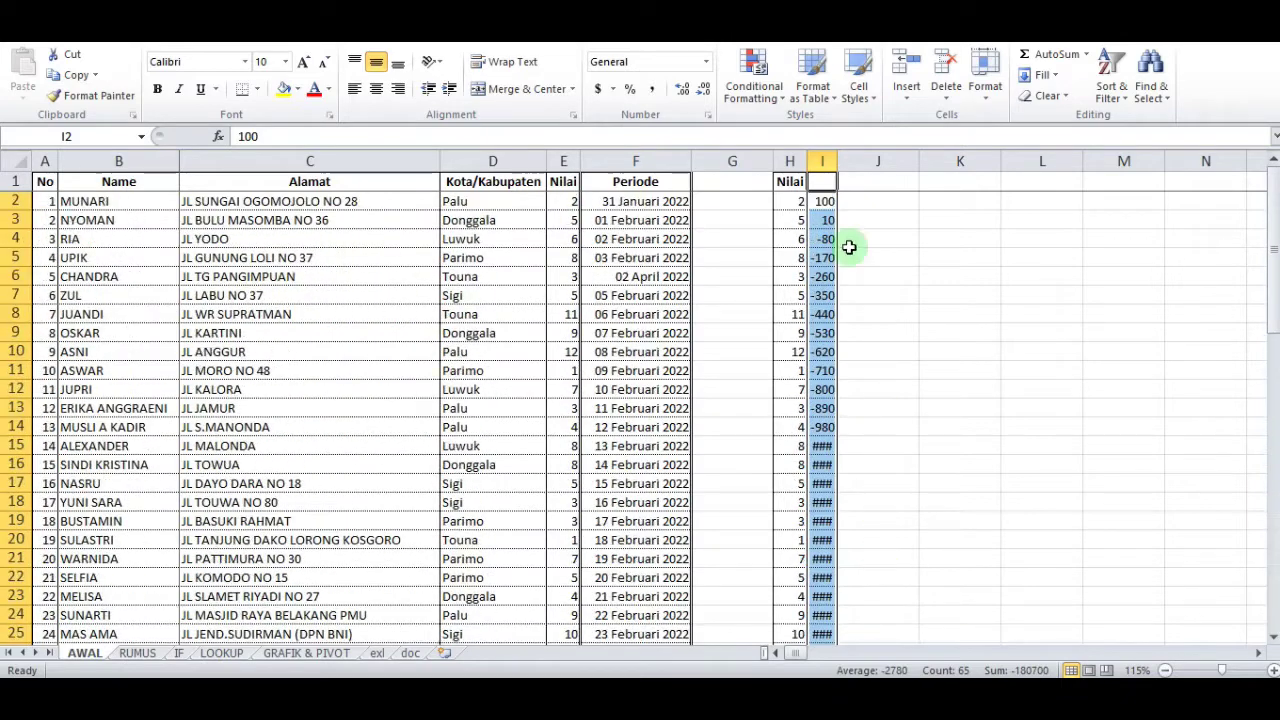
{"action": "double_click", "coordinate": [837, 160]}
{"action": "left_click", "coordinate": [833, 298]}
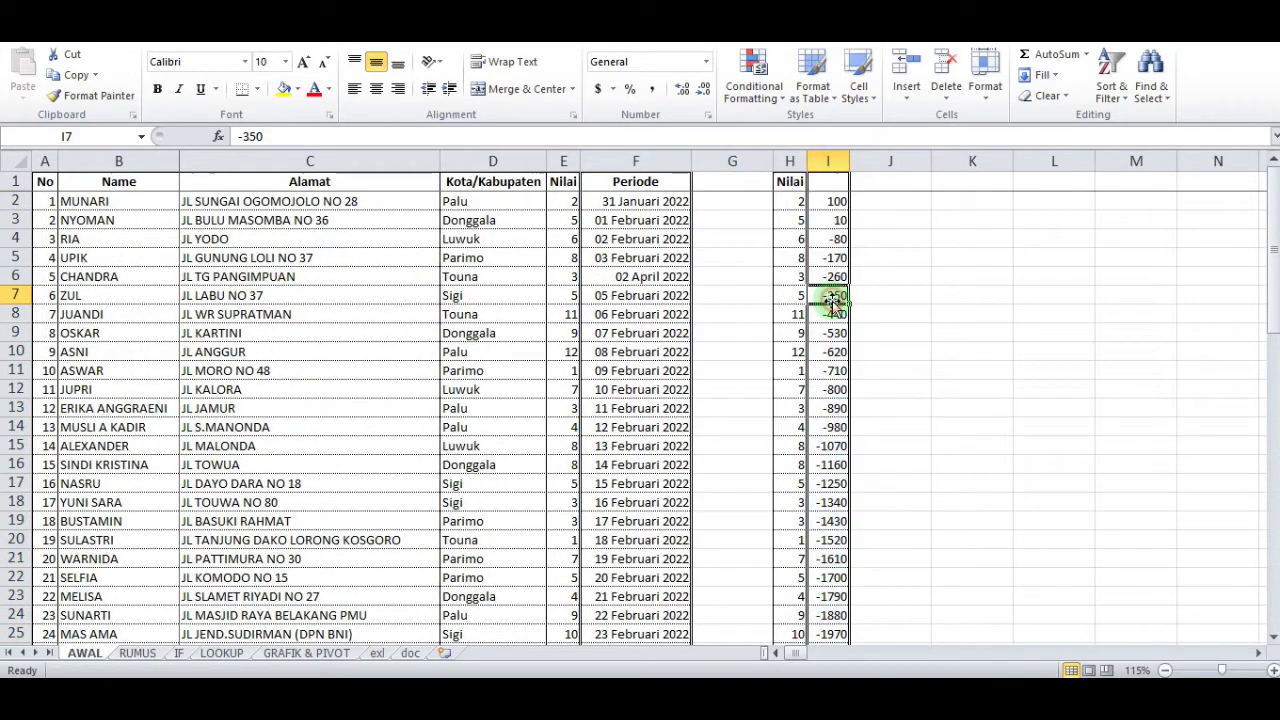
{"action": "left_click", "coordinate": [837, 217]}
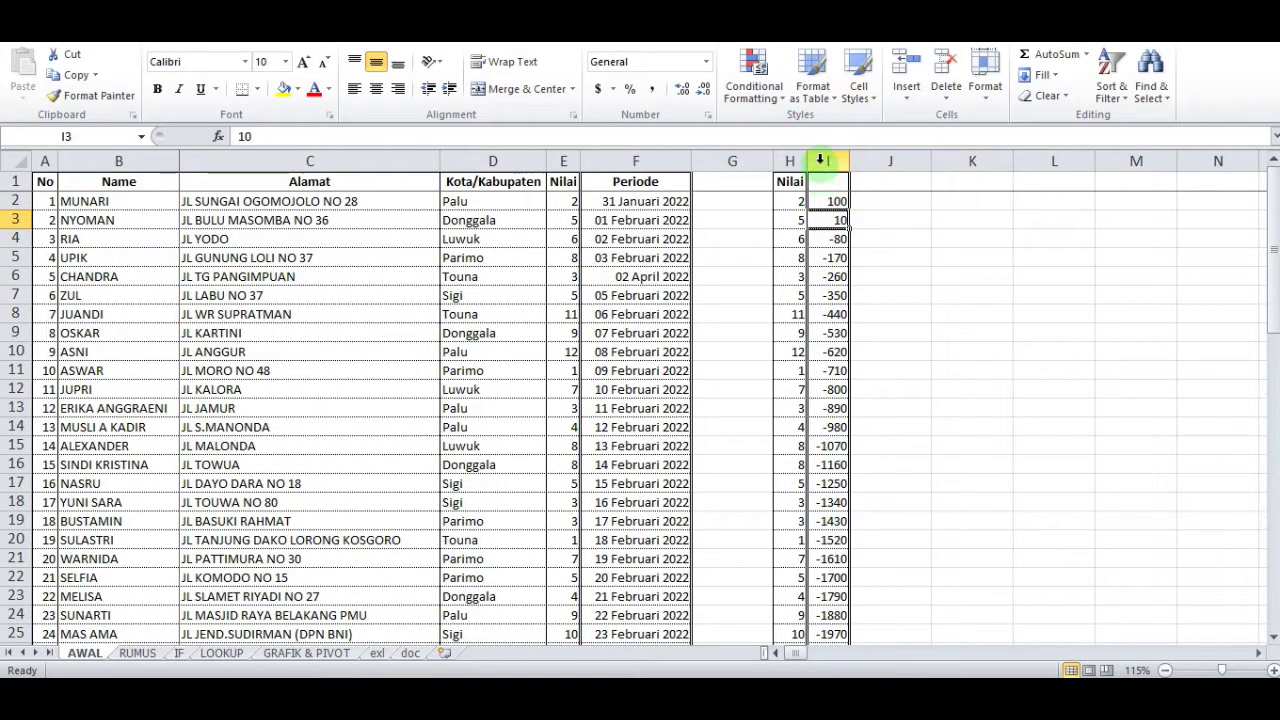
- Clear the filled series from I2 down to the last row of the list
{"action": "left_click", "coordinate": [830, 201]}
{"action": "left_click", "coordinate": [829, 181]}
{"action": "left_click", "coordinate": [827, 201]}
{"action": "key", "text": "ctrl+shift+Down"}
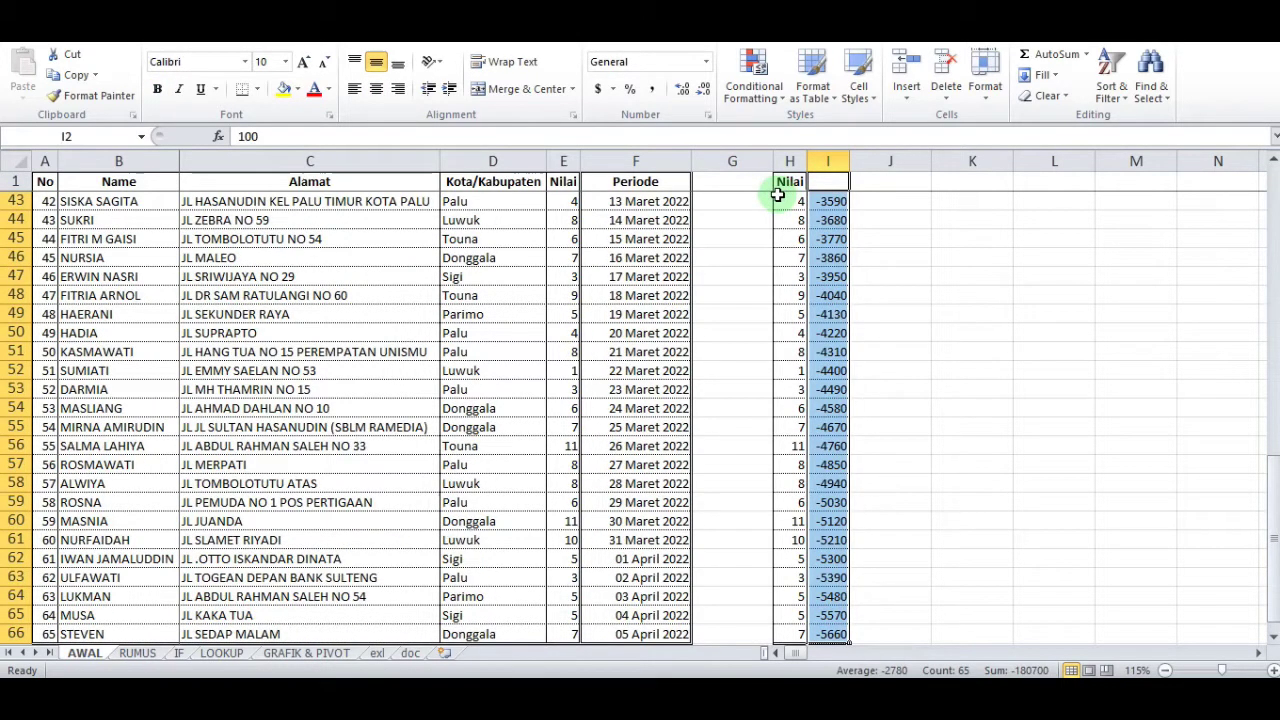
{"action": "key", "text": "Delete"}
- Enter the heading % in I1 and the formula =H2/100 in I2
{"action": "left_click", "coordinate": [826, 182]}
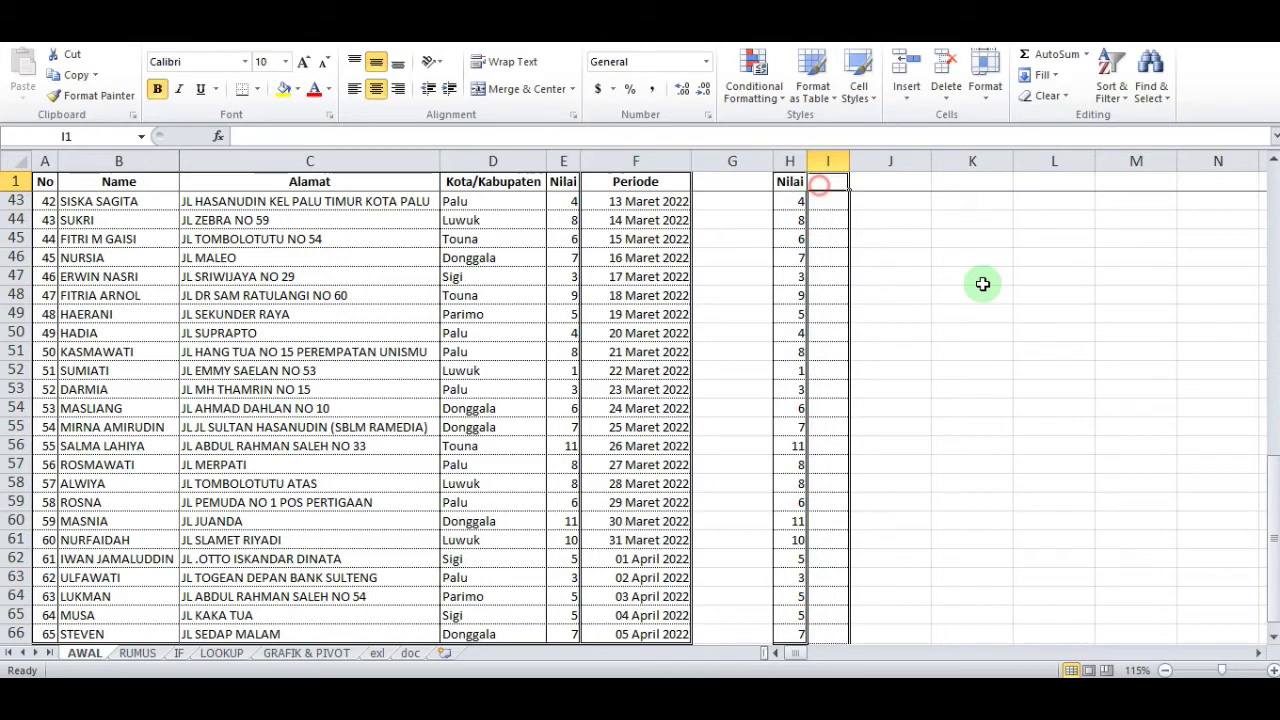
{"action": "key", "text": "Return"}
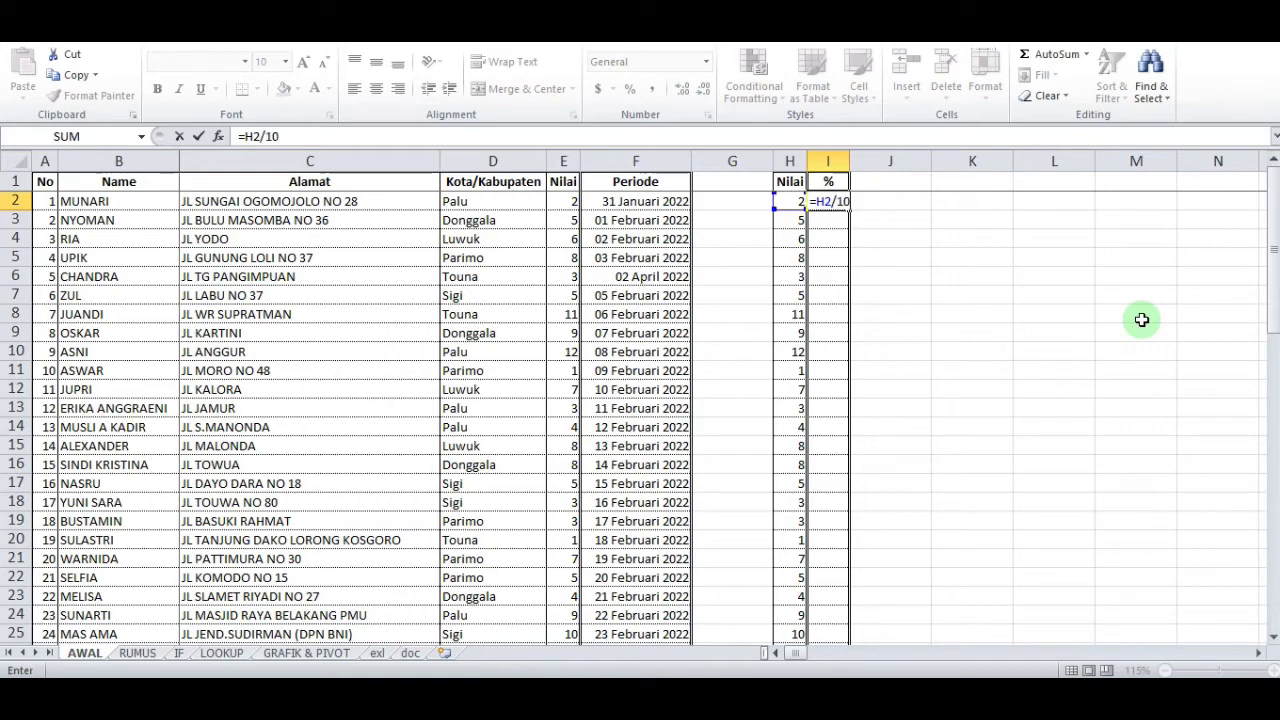
{"action": "type", "text": "=H2/100"}
{"action": "key", "text": "ctrl+Return"}
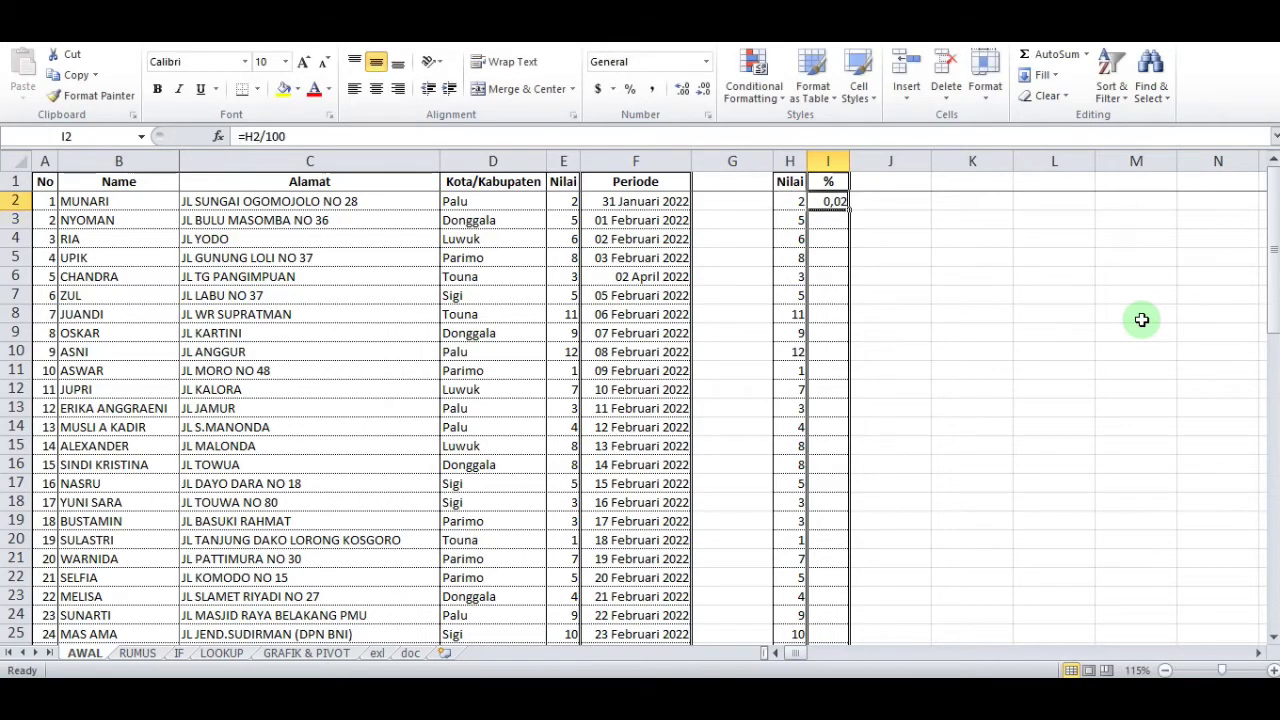
- Copy the formula in I2 down column I to row 66 and check the copied formula in I8
{"action": "key", "text": "ctrl+c"}
{"action": "scroll", "coordinate": [851, 457], "scroll_direction": "down", "scroll_amount": 18}
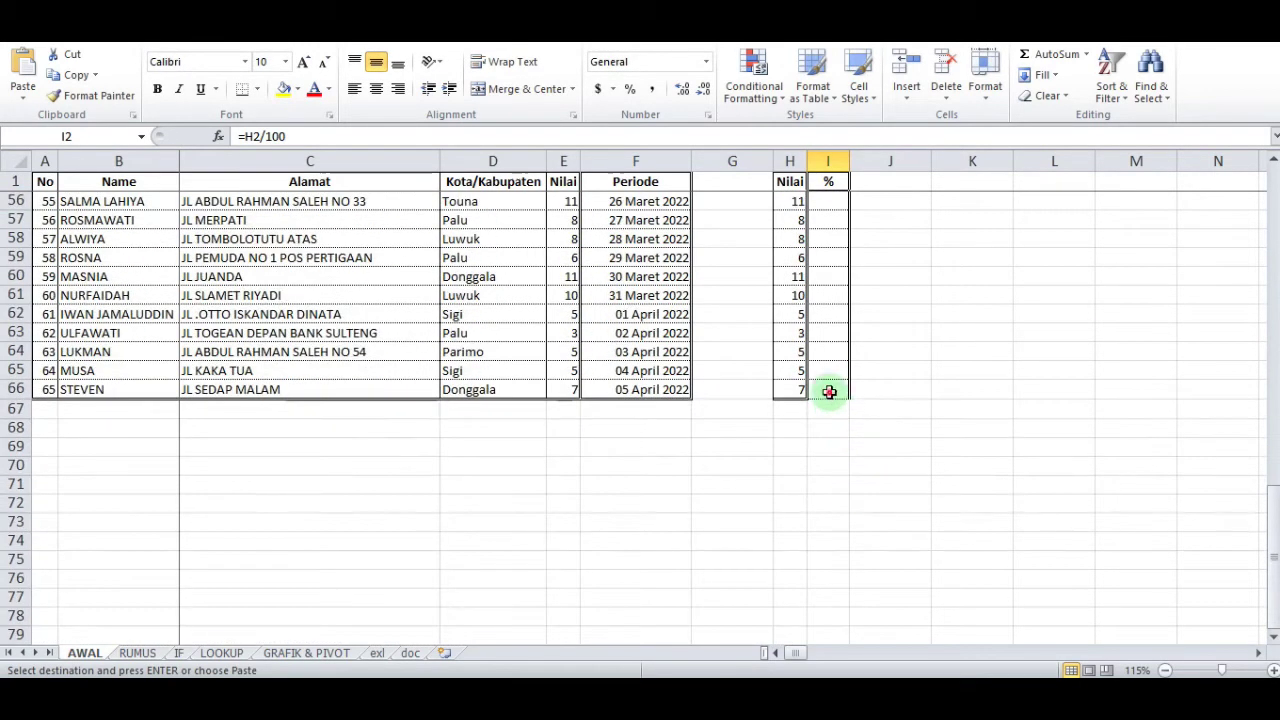
{"action": "left_click", "coordinate": [829, 391], "text": "shift"}
{"action": "key", "text": "Return"}
{"action": "scroll", "coordinate": [829, 395], "scroll_direction": "up", "scroll_amount": 18}
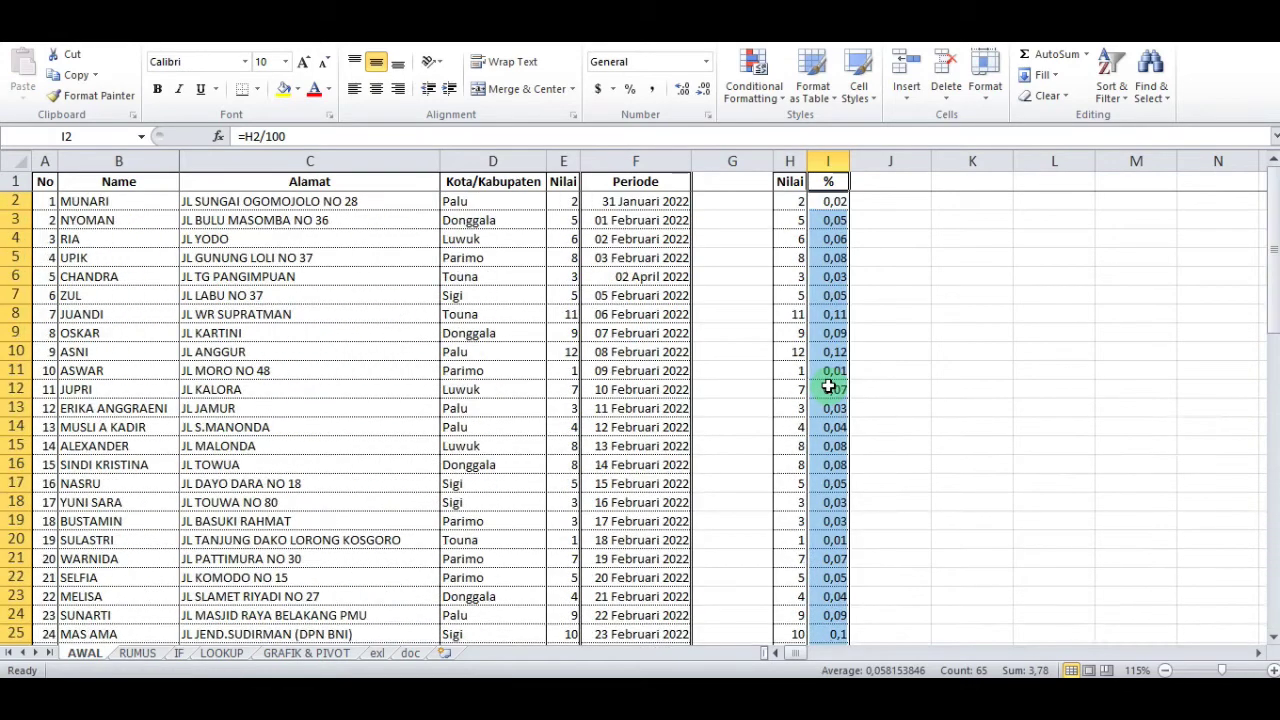
{"action": "left_click", "coordinate": [829, 316]}
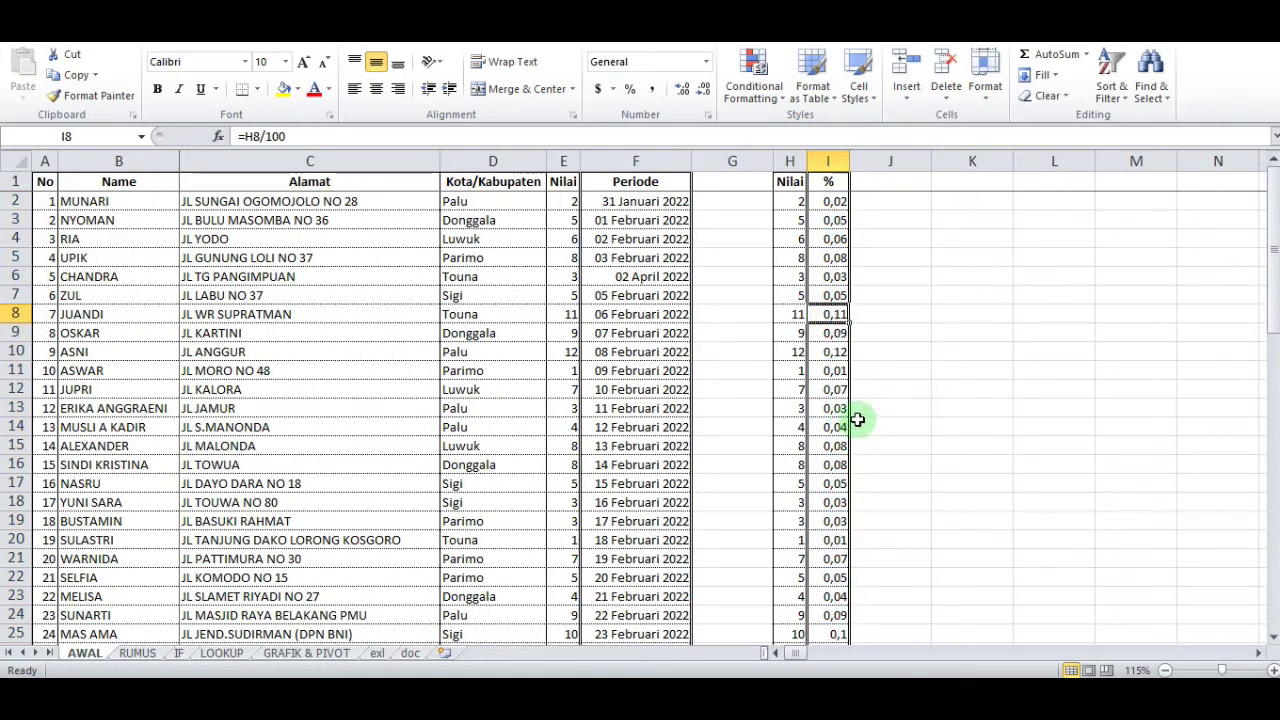
- Format all values under the % heading from I2 down as percentages and fit the column's width
{"action": "left_click", "coordinate": [828, 201]}
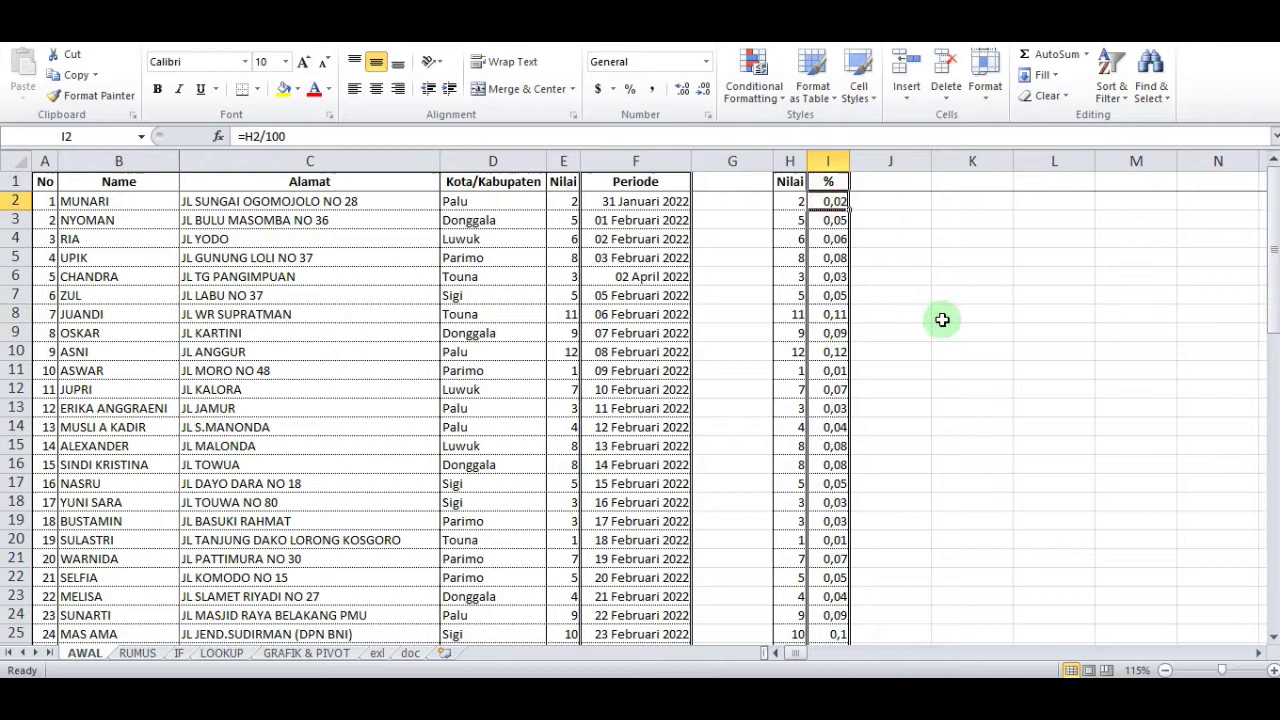
{"action": "key", "text": "ctrl+shift+Down"}
{"action": "scroll", "coordinate": [877, 357], "scroll_direction": "up", "scroll_amount": 12}
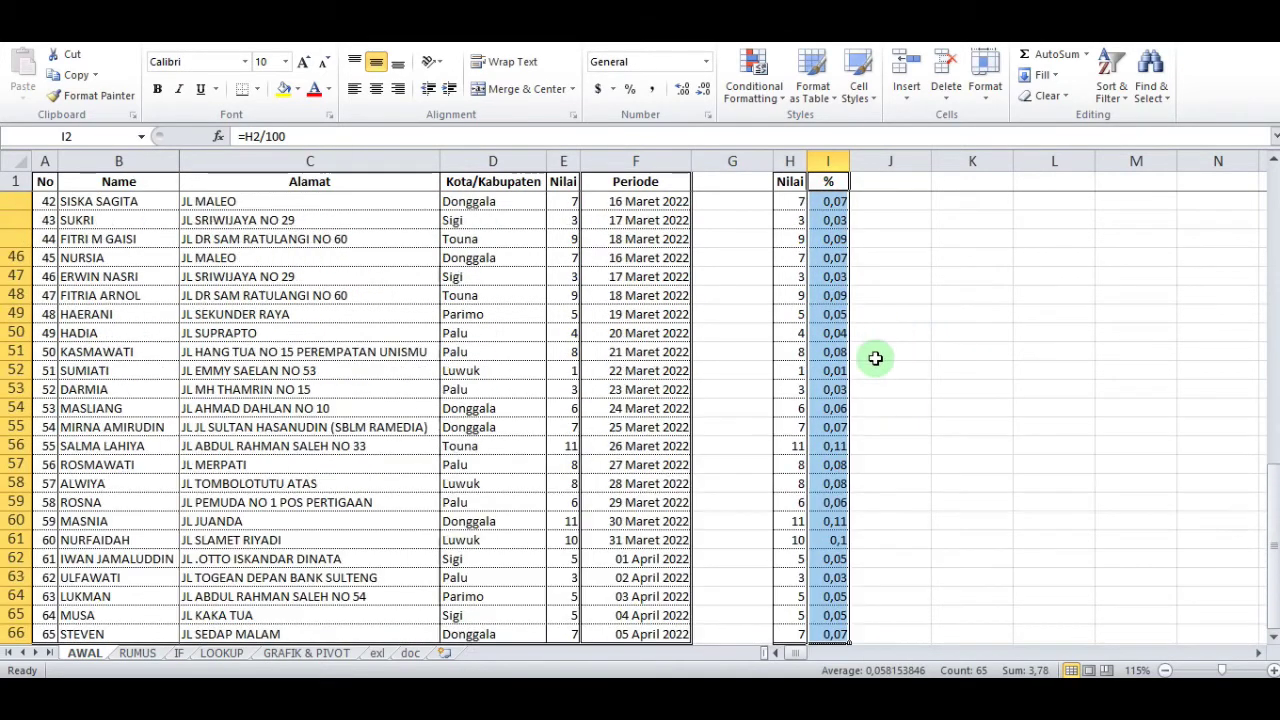
{"action": "scroll", "coordinate": [872, 354], "scroll_direction": "up", "scroll_amount": 2}
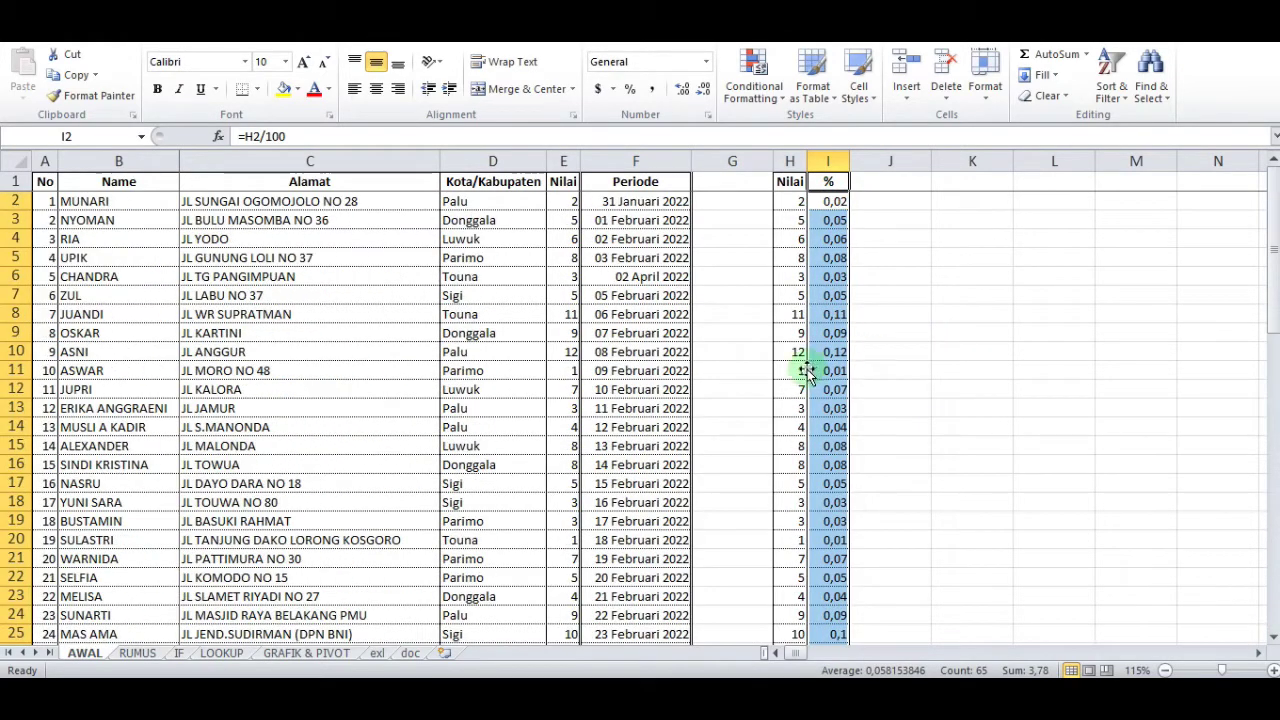
{"action": "left_click", "coordinate": [633, 89]}
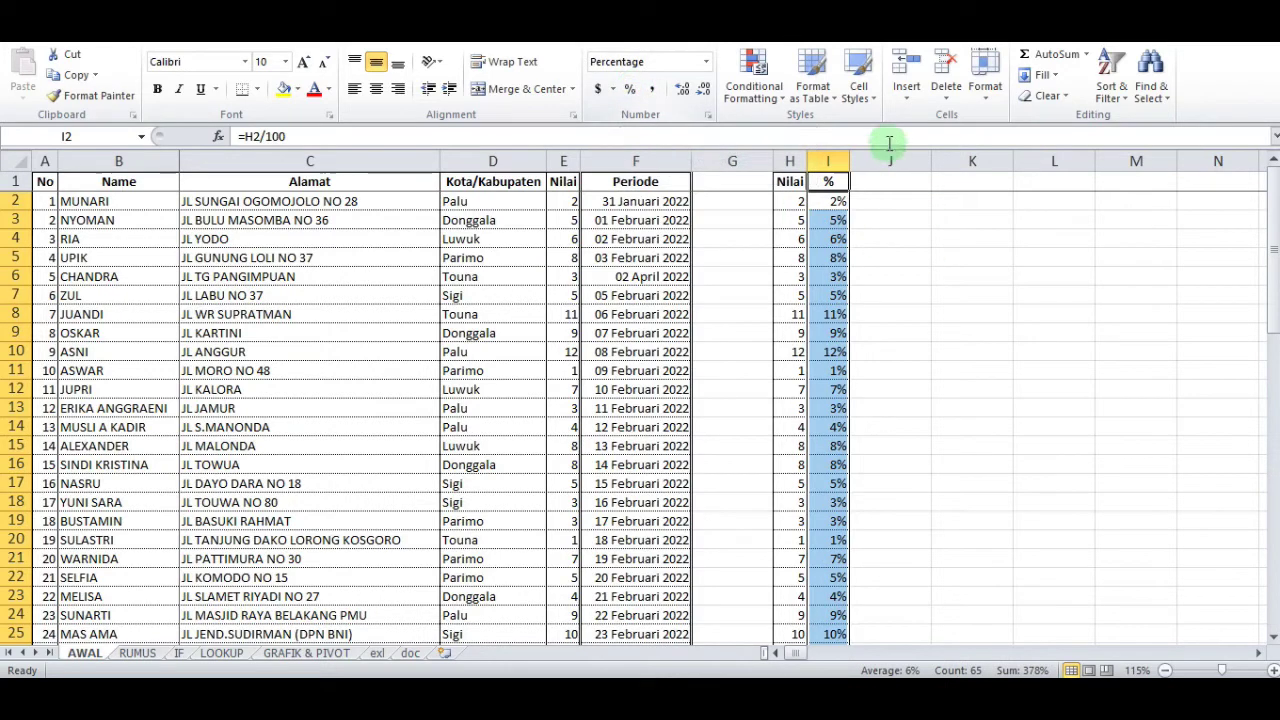
{"action": "double_click", "coordinate": [844, 153]}
{"action": "left_click", "coordinate": [822, 352]}
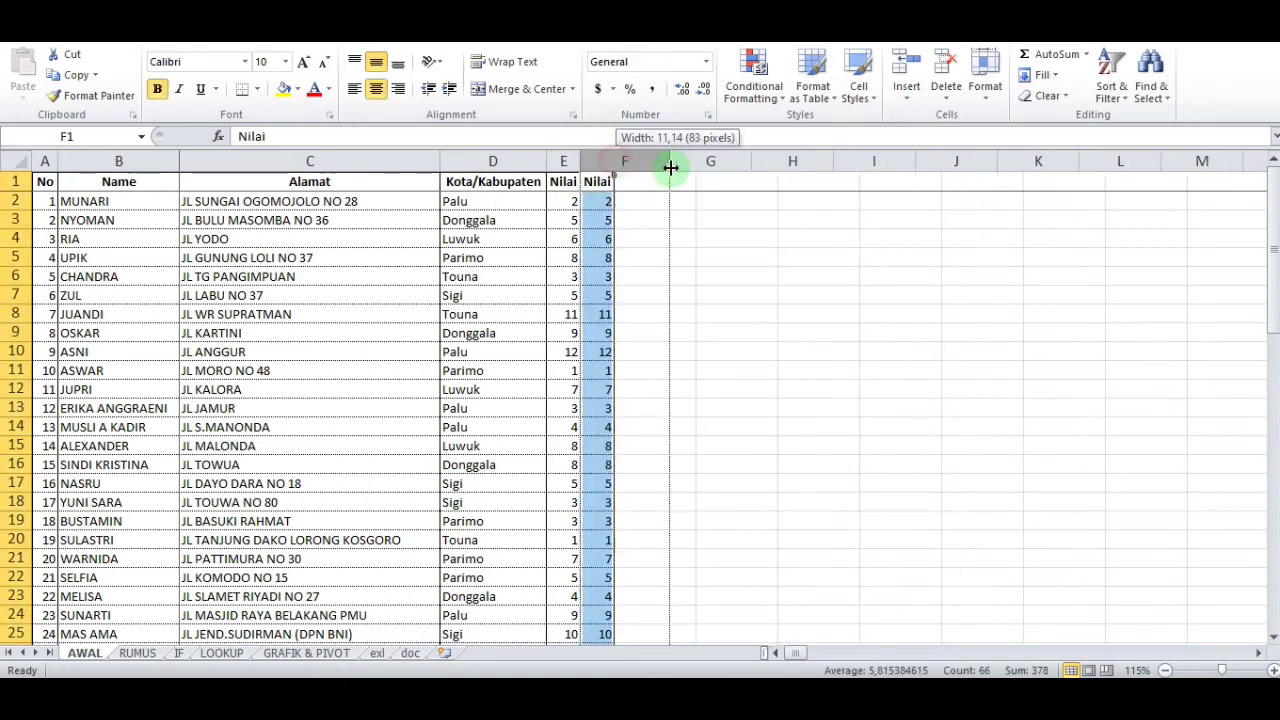
- Widen the copied Nilai column F to about 11 and apply the comma style to its values from F2 down
{"action": "left_click_drag", "start_coordinate": [666, 165], "coordinate": [668, 162]}
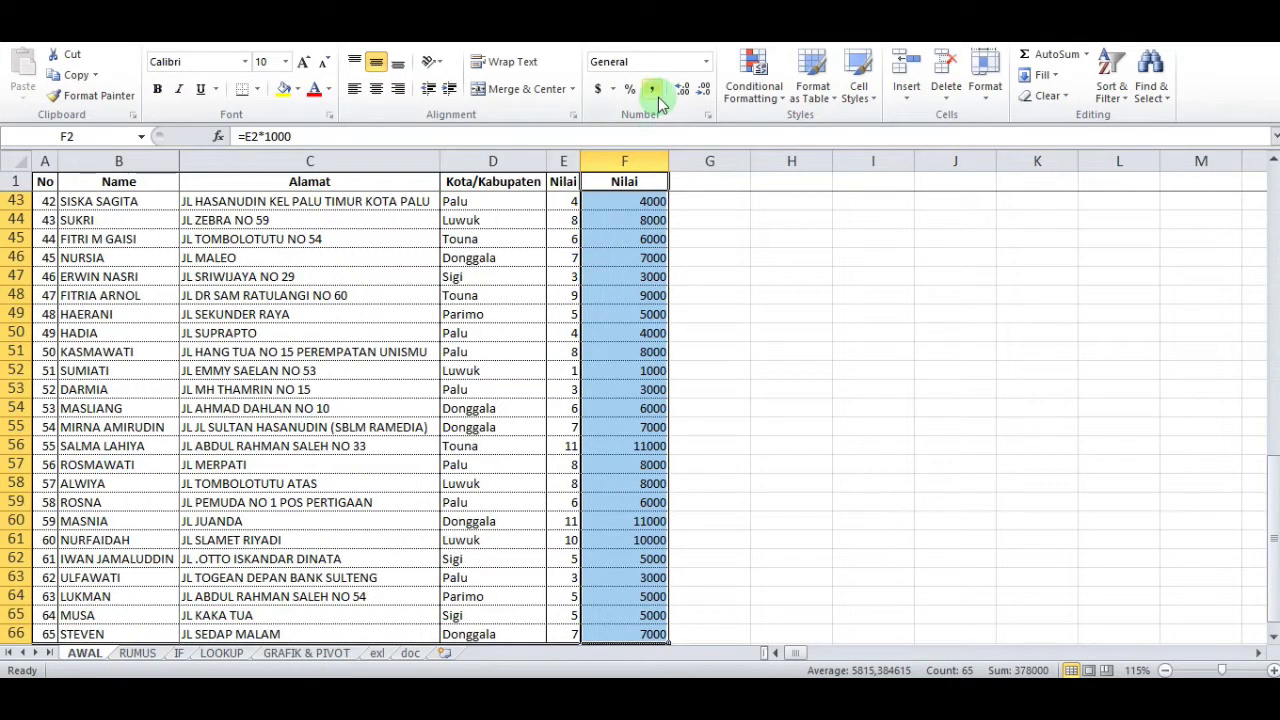
{"action": "left_click", "coordinate": [655, 95]}
{"action": "scroll", "coordinate": [660, 358], "scroll_direction": "up", "scroll_amount": 5}
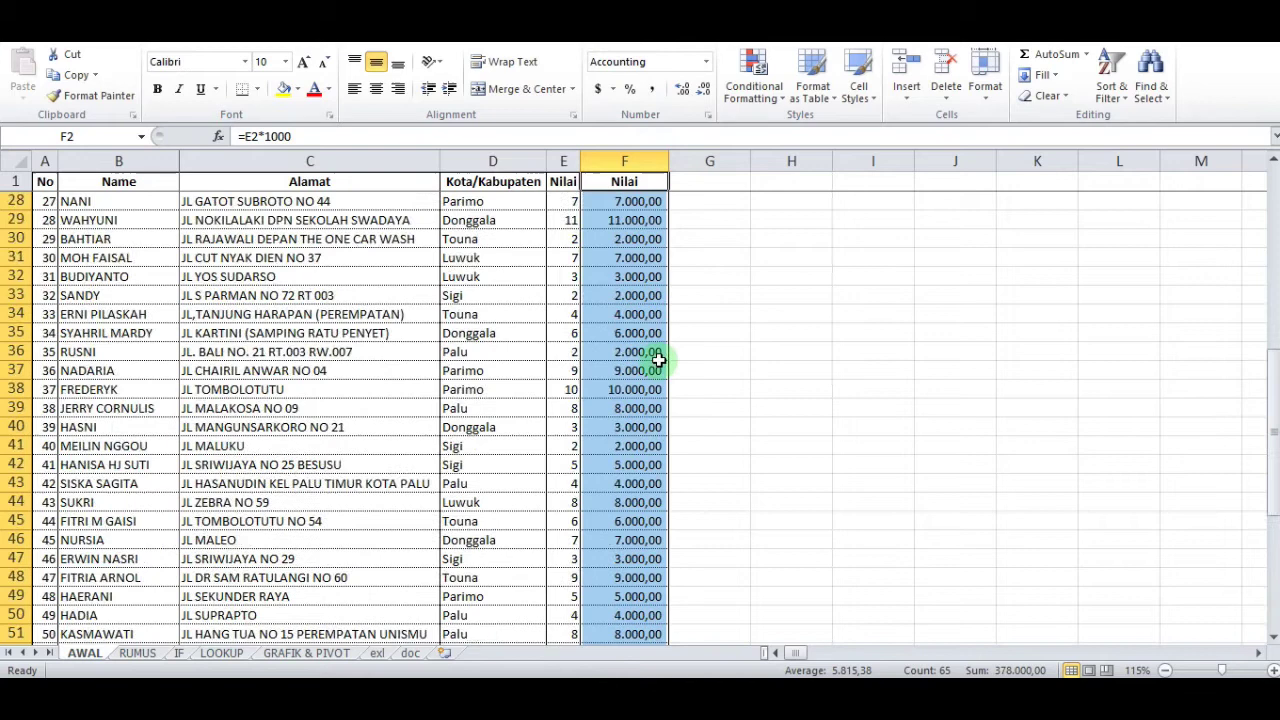
{"action": "scroll", "coordinate": [659, 360], "scroll_direction": "up", "scroll_amount": 9}
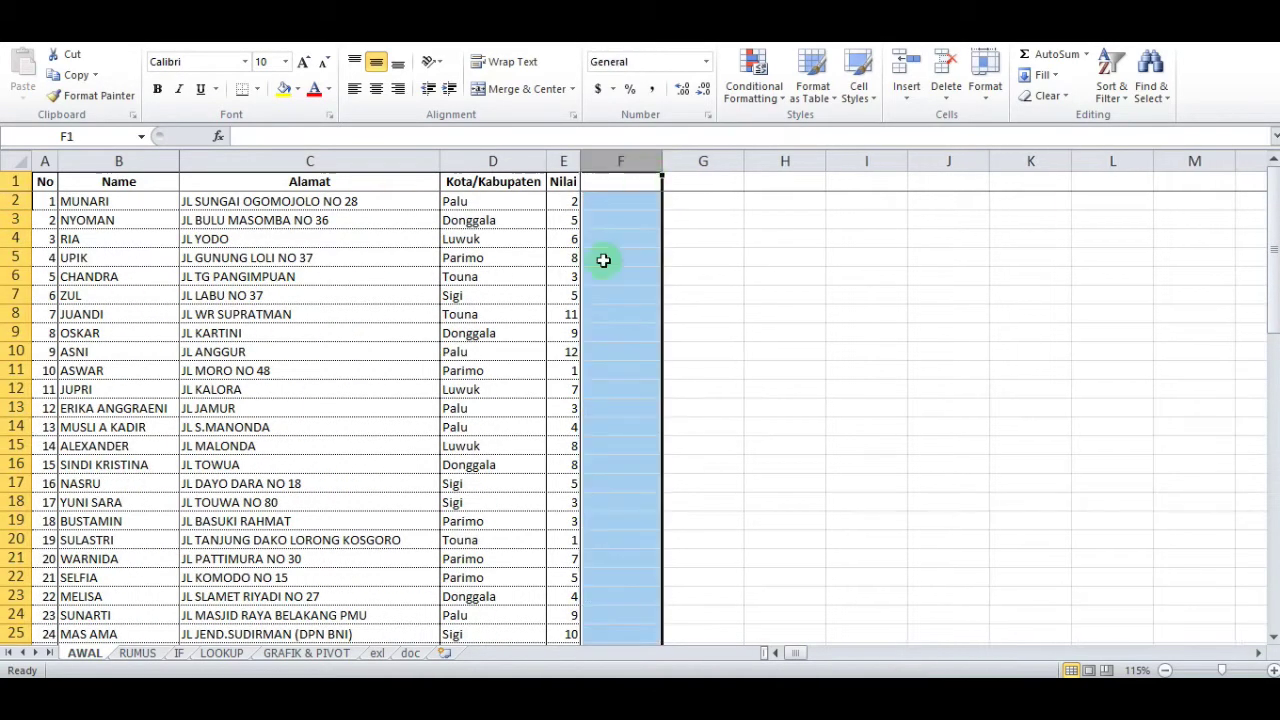
- Examine the text alignment, text control and orientation options in the cell format settings for A2:E17, leaving them unapplied
{"action": "left_click", "coordinate": [606, 331]}
{"action": "left_click", "coordinate": [544, 214]}
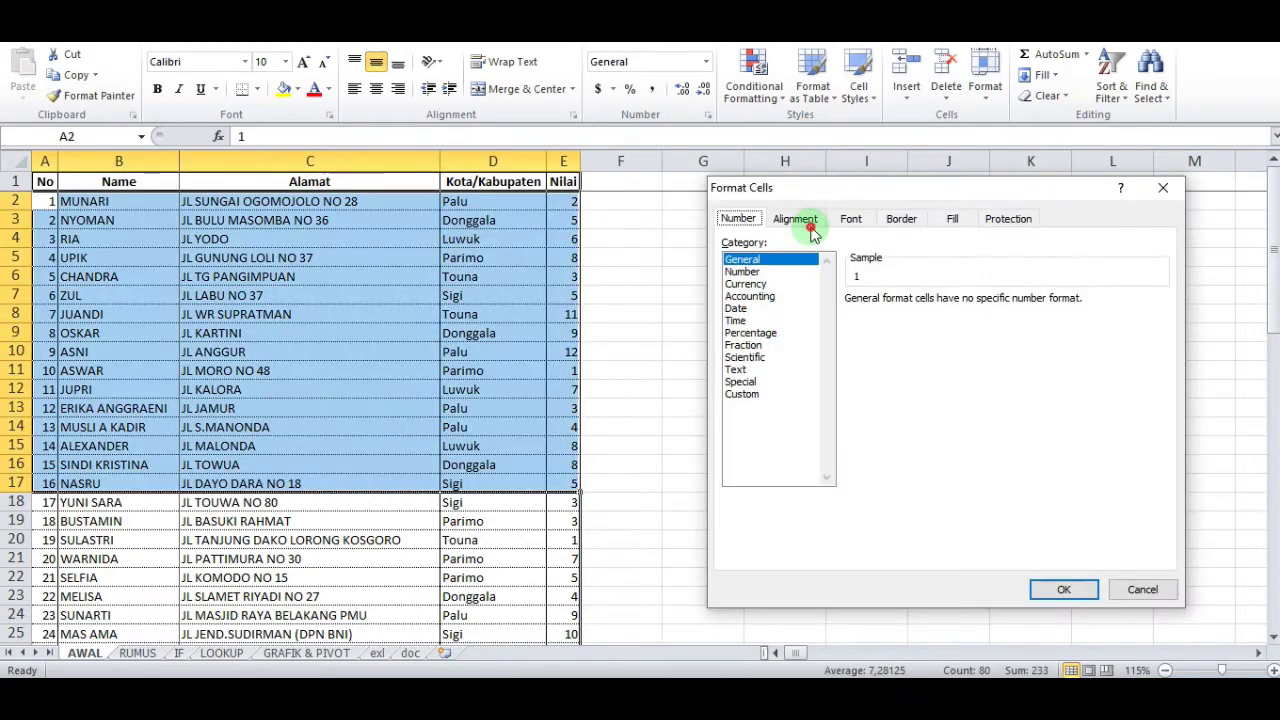
{"action": "left_click", "coordinate": [800, 218]}
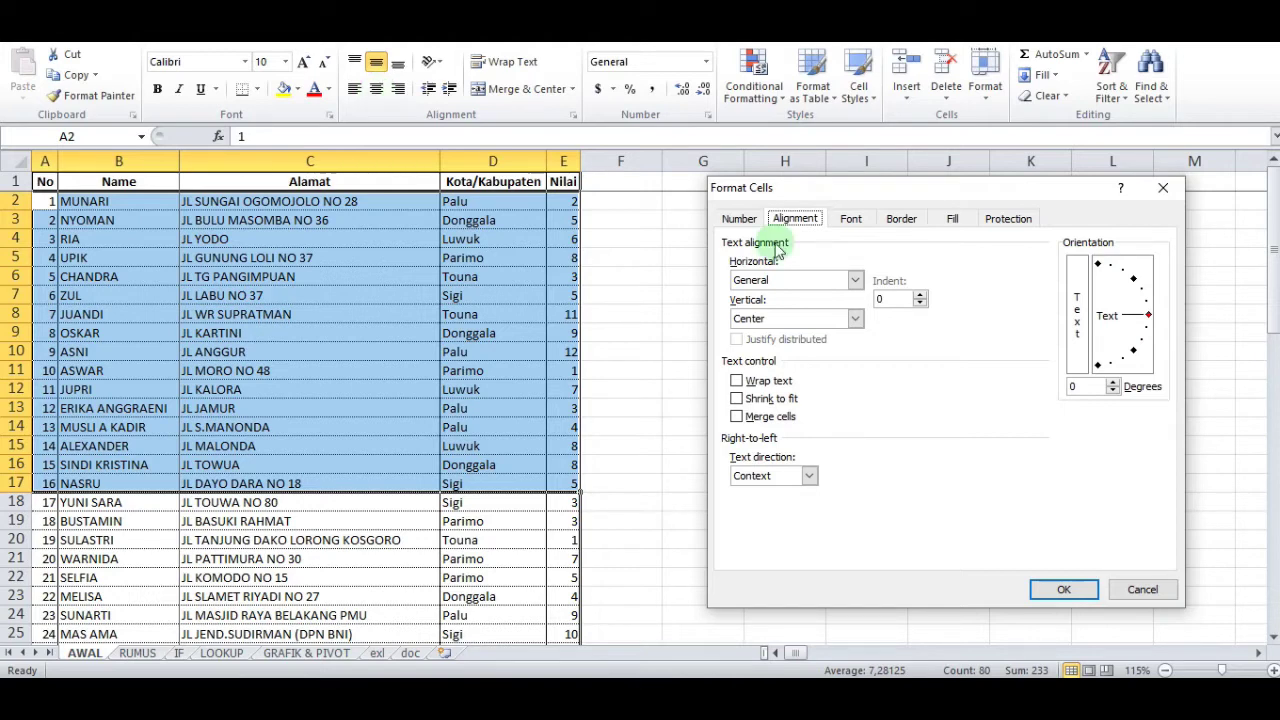
{"action": "left_click_drag", "start_coordinate": [803, 188], "coordinate": [714, 188]}
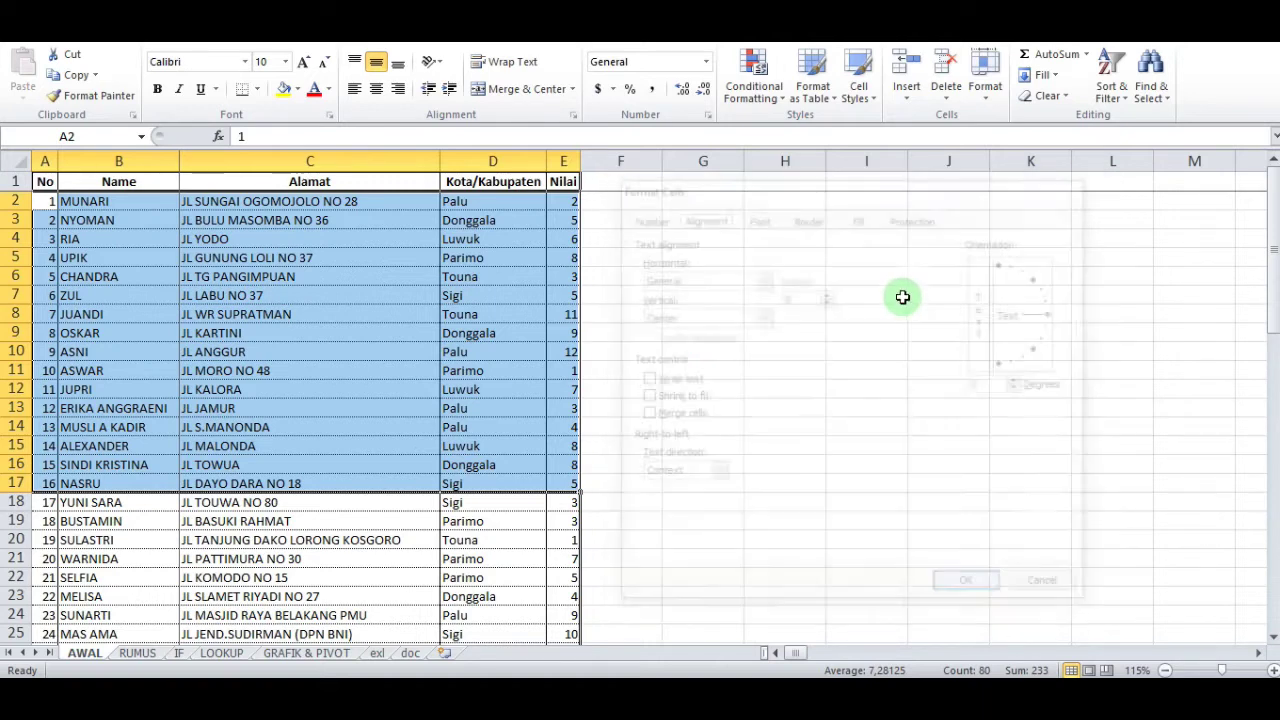
{"action": "key", "text": "Escape"}
- Centre the contents of B2:E6 horizontally through the cell alignment settings
{"action": "left_click", "coordinate": [190, 295]}
{"action": "left_click_drag", "start_coordinate": [85, 203], "coordinate": [457, 285]}
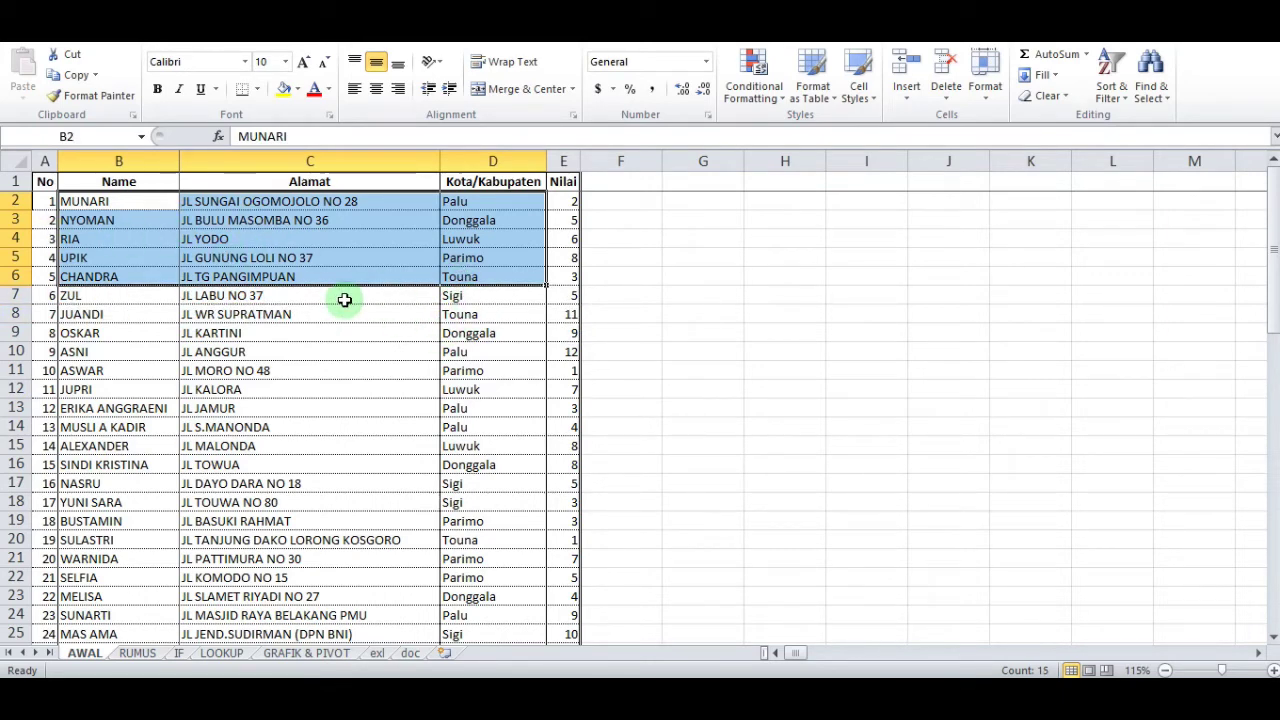
{"action": "key", "text": "ctrl+1"}
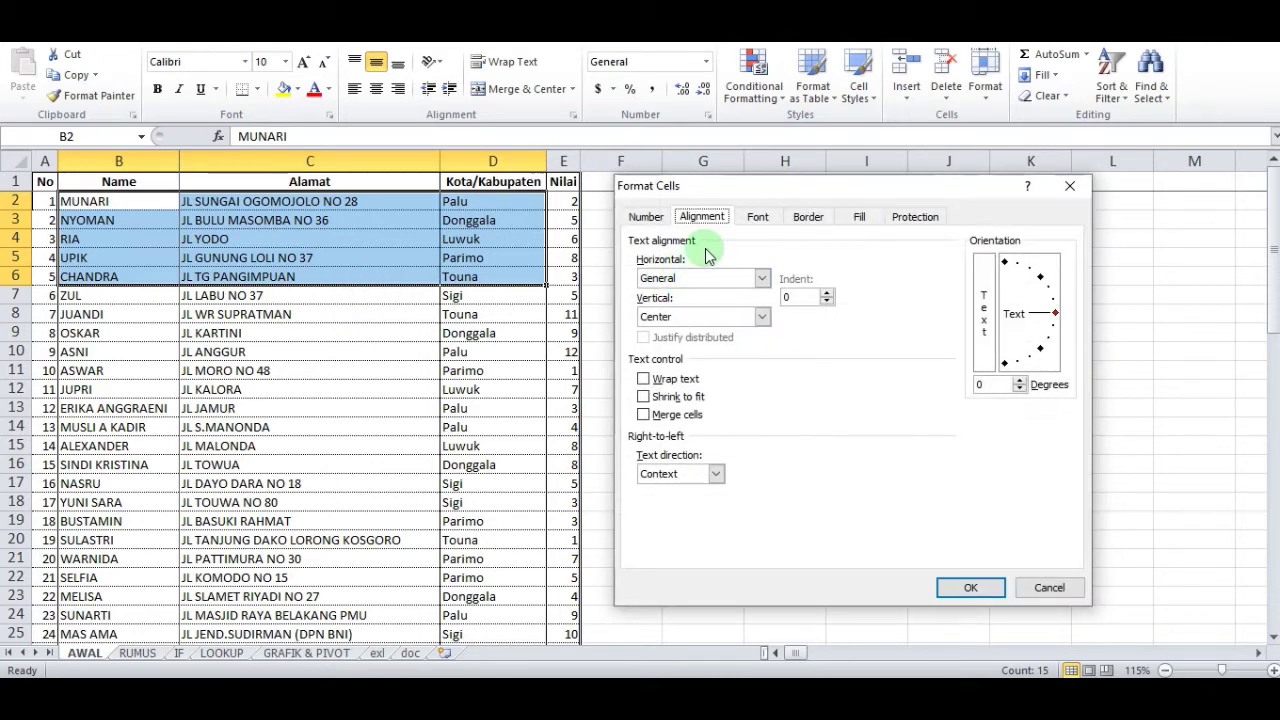
{"action": "key", "text": "Escape"}
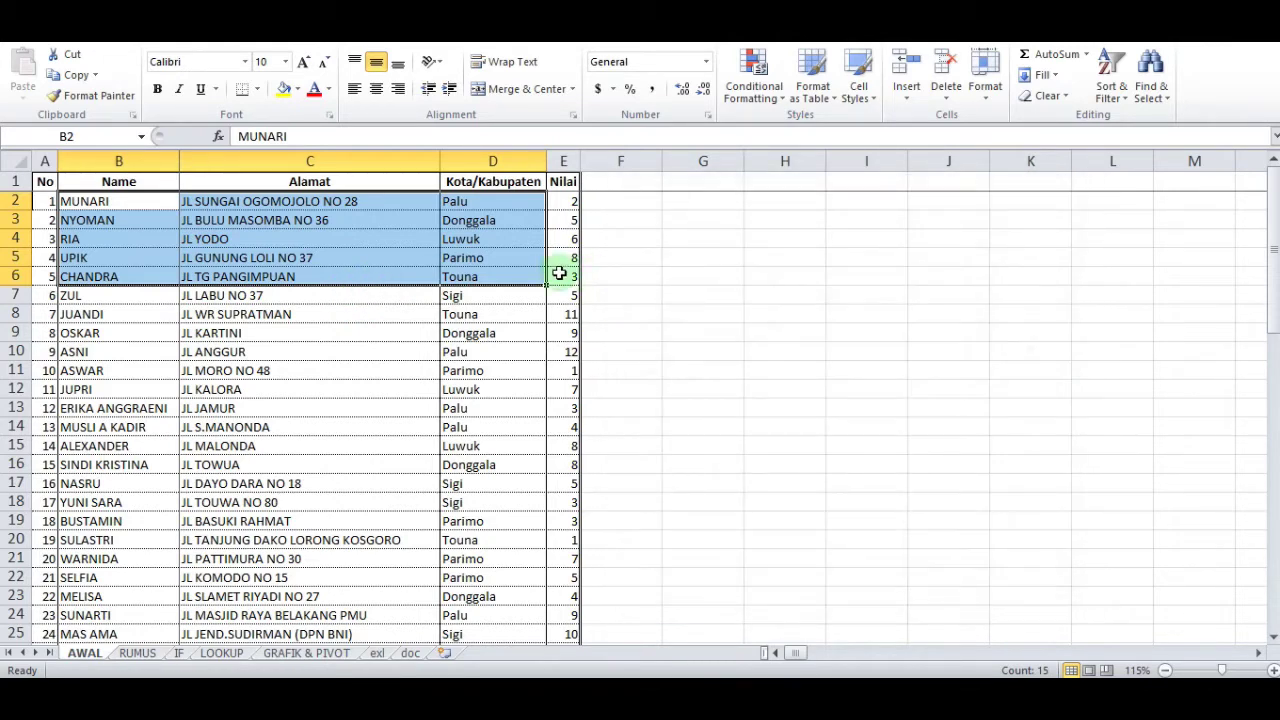
{"action": "left_click", "coordinate": [559, 274], "text": "shift"}
{"action": "key", "text": "ctrl+1"}
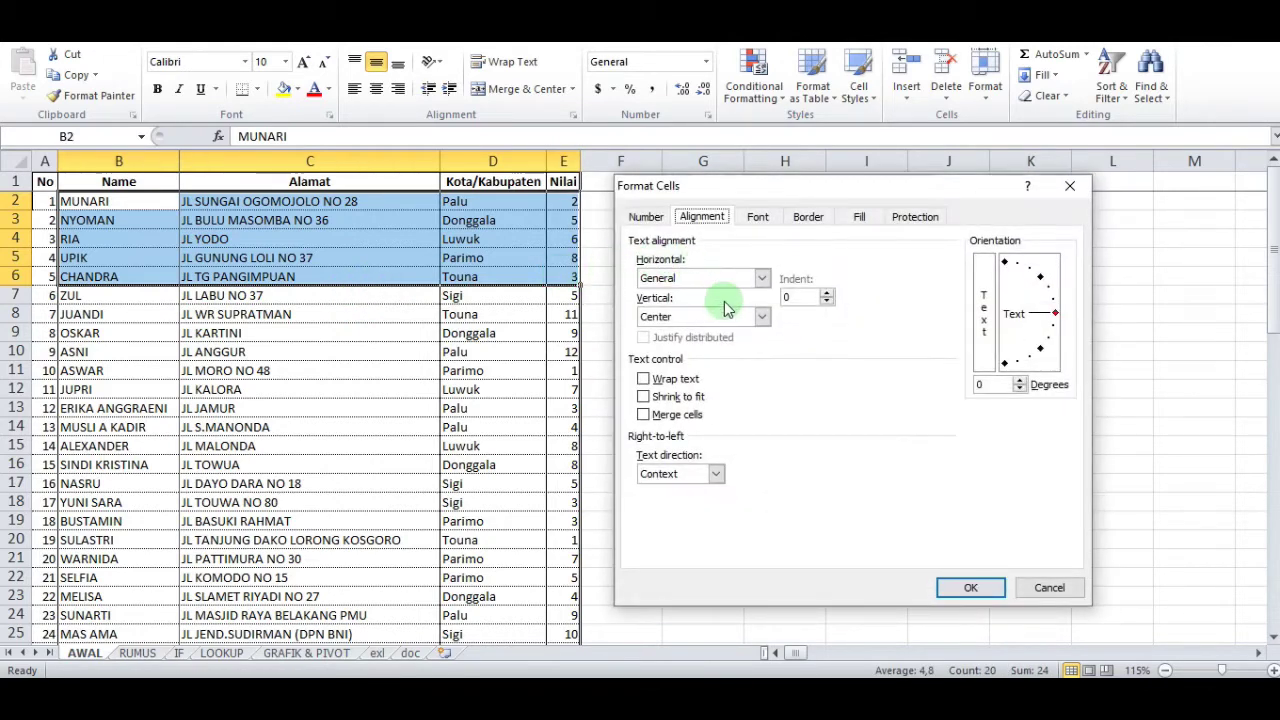
{"action": "left_click", "coordinate": [704, 281]}
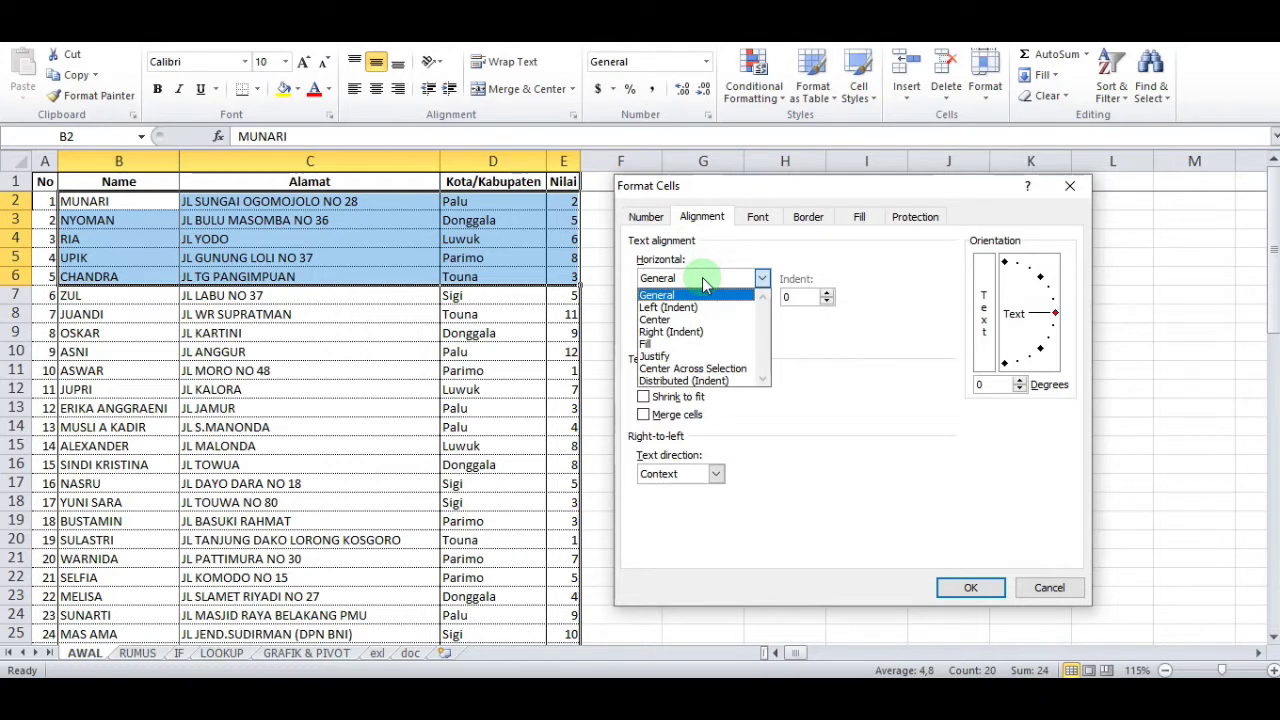
{"action": "left_click", "coordinate": [645, 216]}
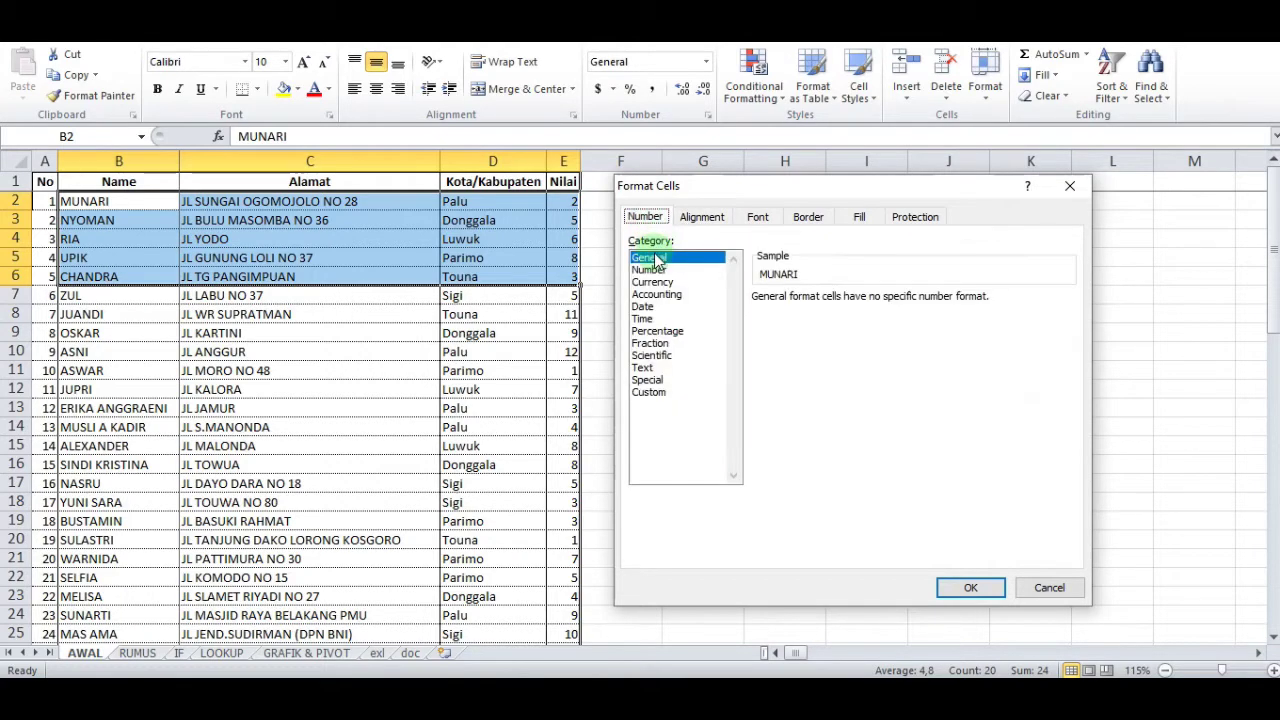
{"action": "left_click", "coordinate": [701, 217]}
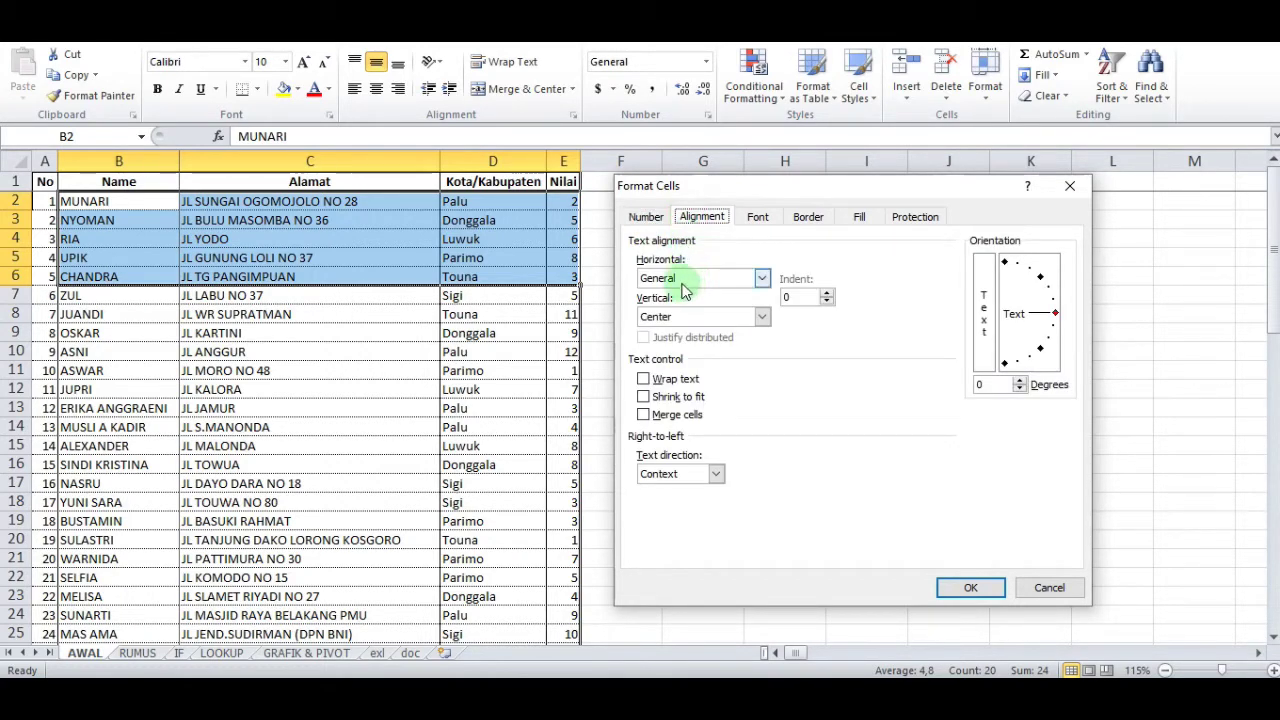
{"action": "left_click", "coordinate": [684, 279]}
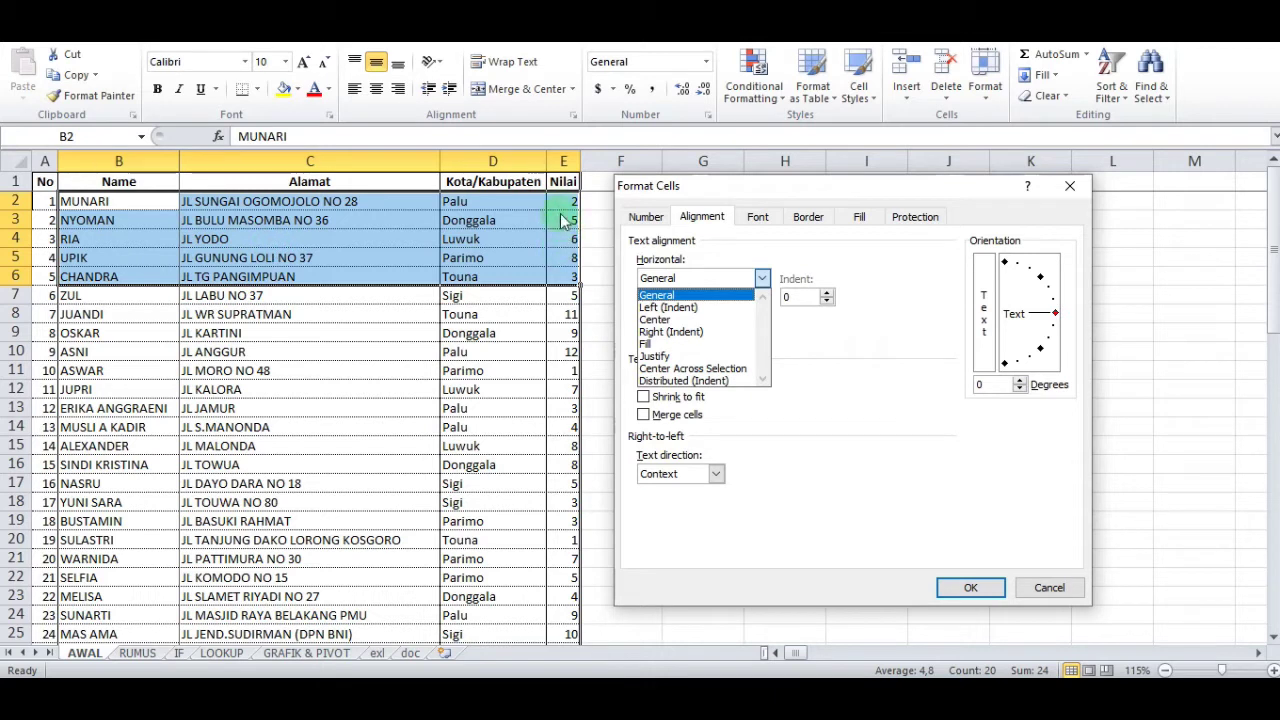
{"action": "left_click", "coordinate": [665, 319]}
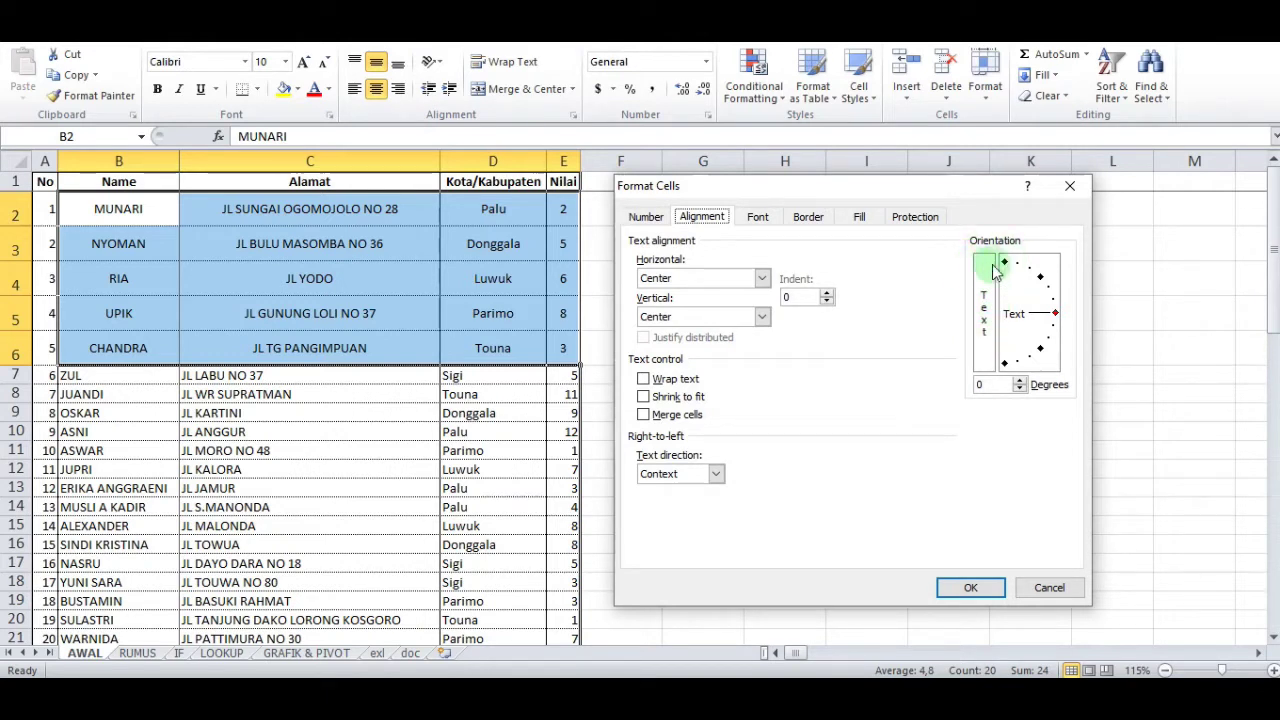
- Left-align B2:E6 with an increased indent and check the full content of C2
{"action": "left_click", "coordinate": [826, 292]}
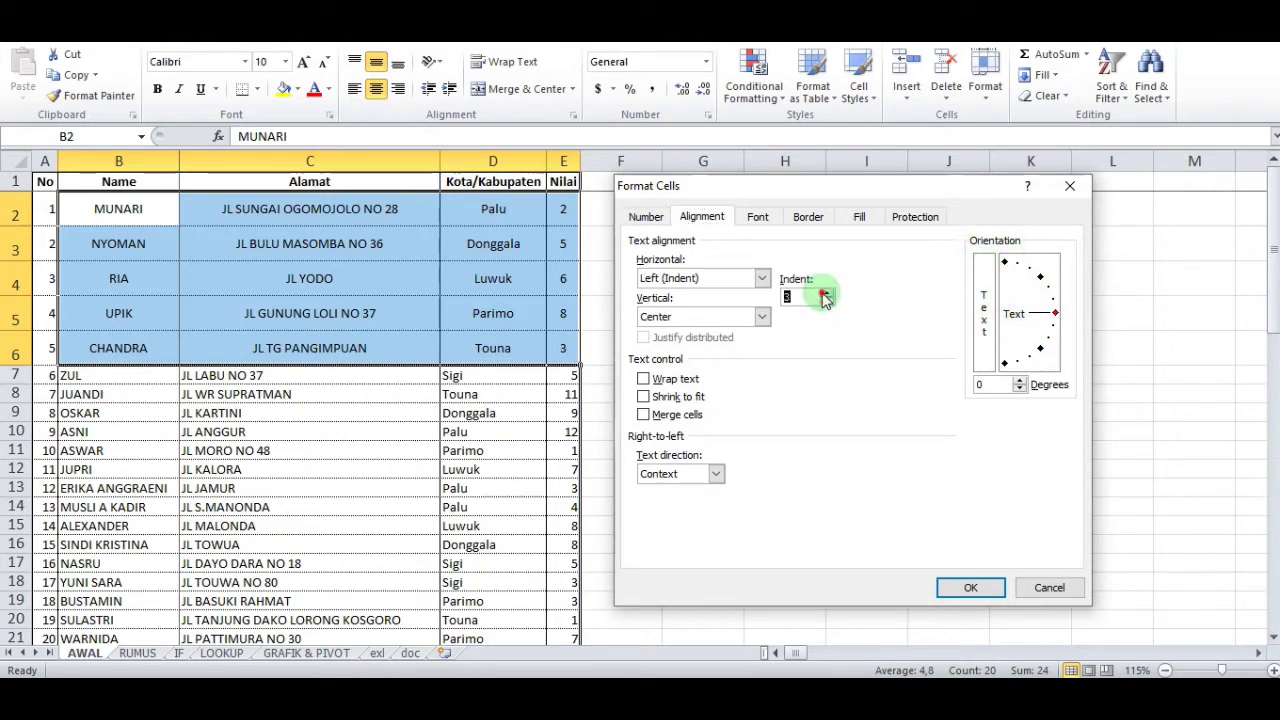
{"action": "left_click", "coordinate": [826, 297]}
{"action": "left_click", "coordinate": [970, 588]}
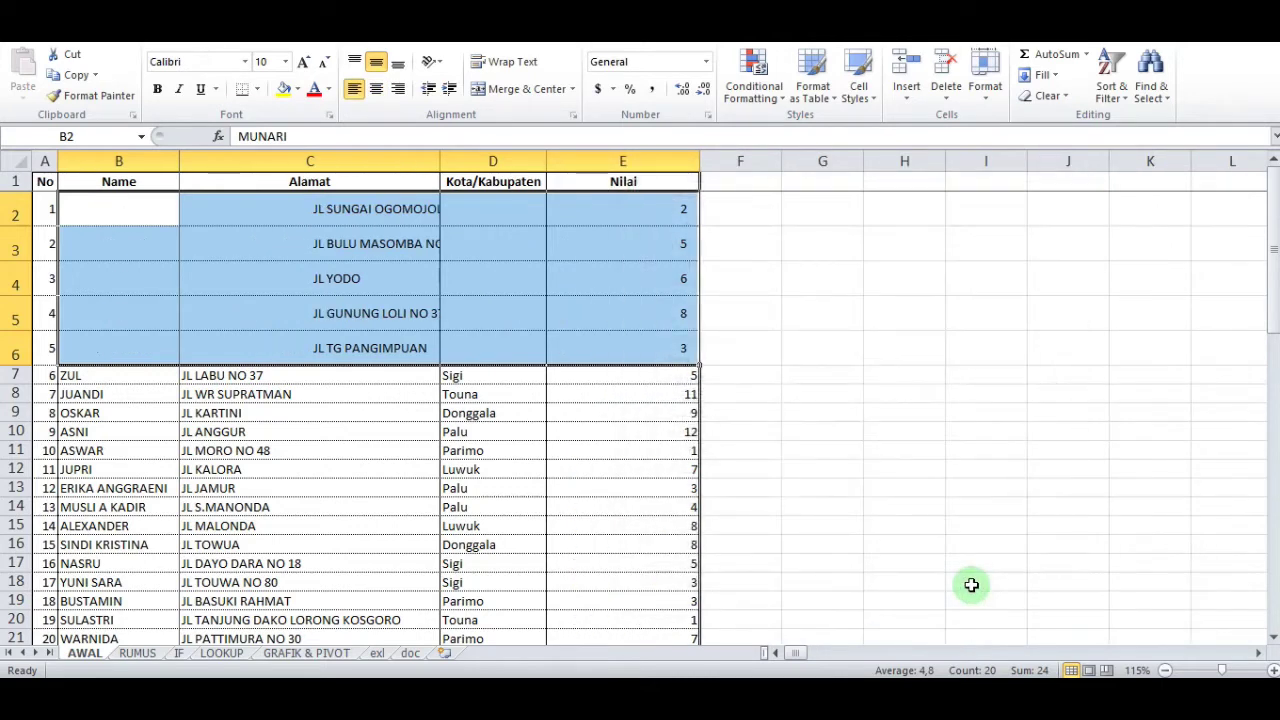
{"action": "left_click", "coordinate": [286, 220]}
{"action": "left_click", "coordinate": [241, 136]}
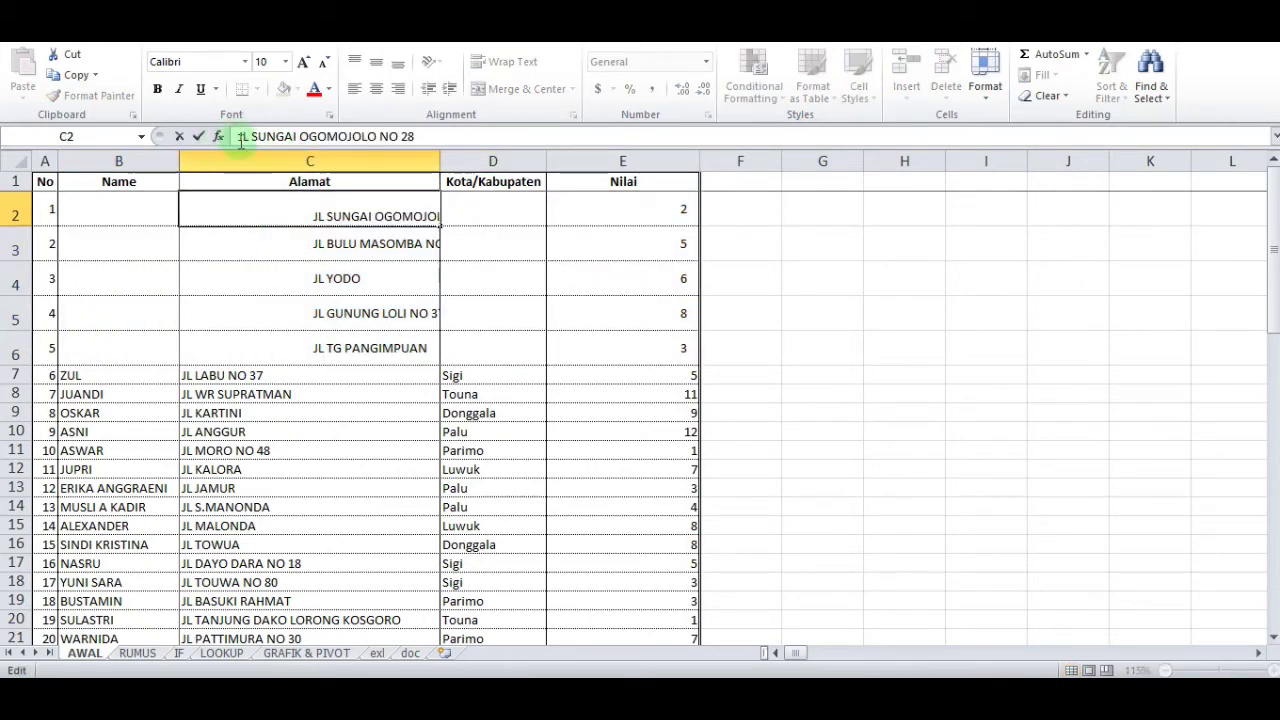
{"action": "key", "text": "Escape"}
- Set the text in B2:E6 to stacked vertical orientation with no indent
{"action": "left_click", "coordinate": [135, 216]}
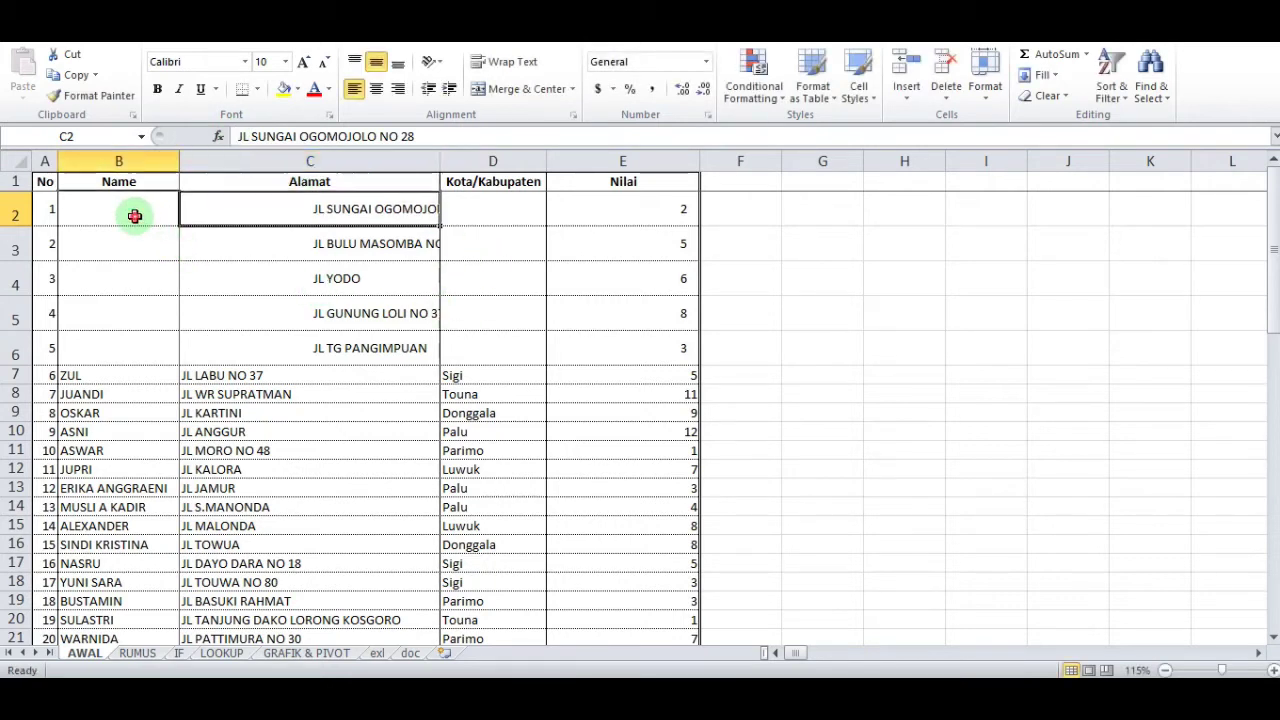
{"action": "left_click_drag", "start_coordinate": [135, 216], "coordinate": [611, 354]}
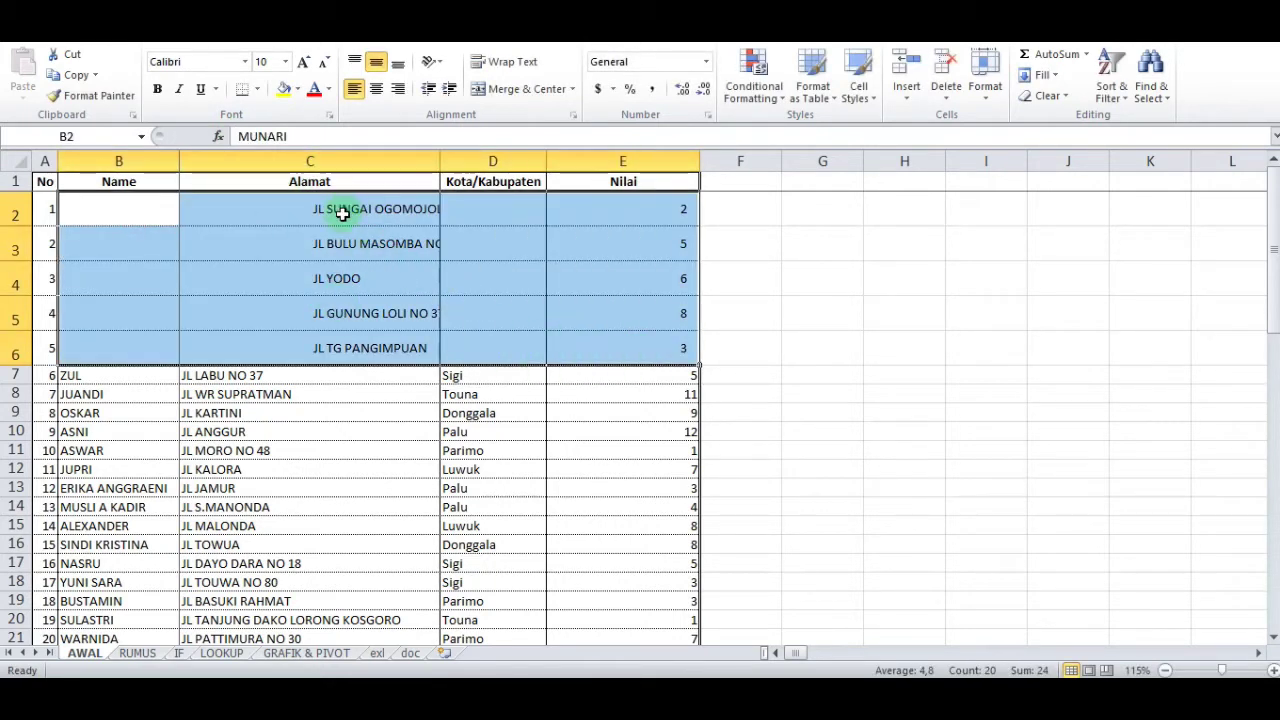
{"action": "left_click", "coordinate": [194, 377]}
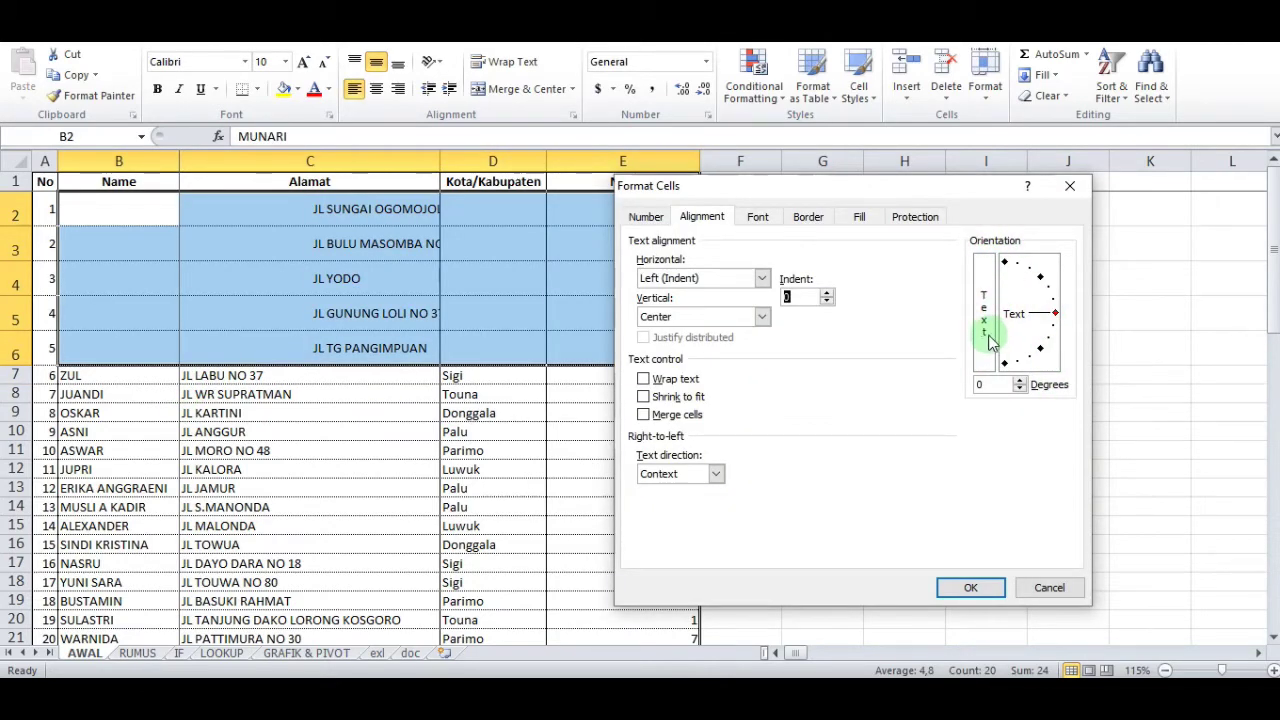
{"action": "left_click", "coordinate": [986, 292]}
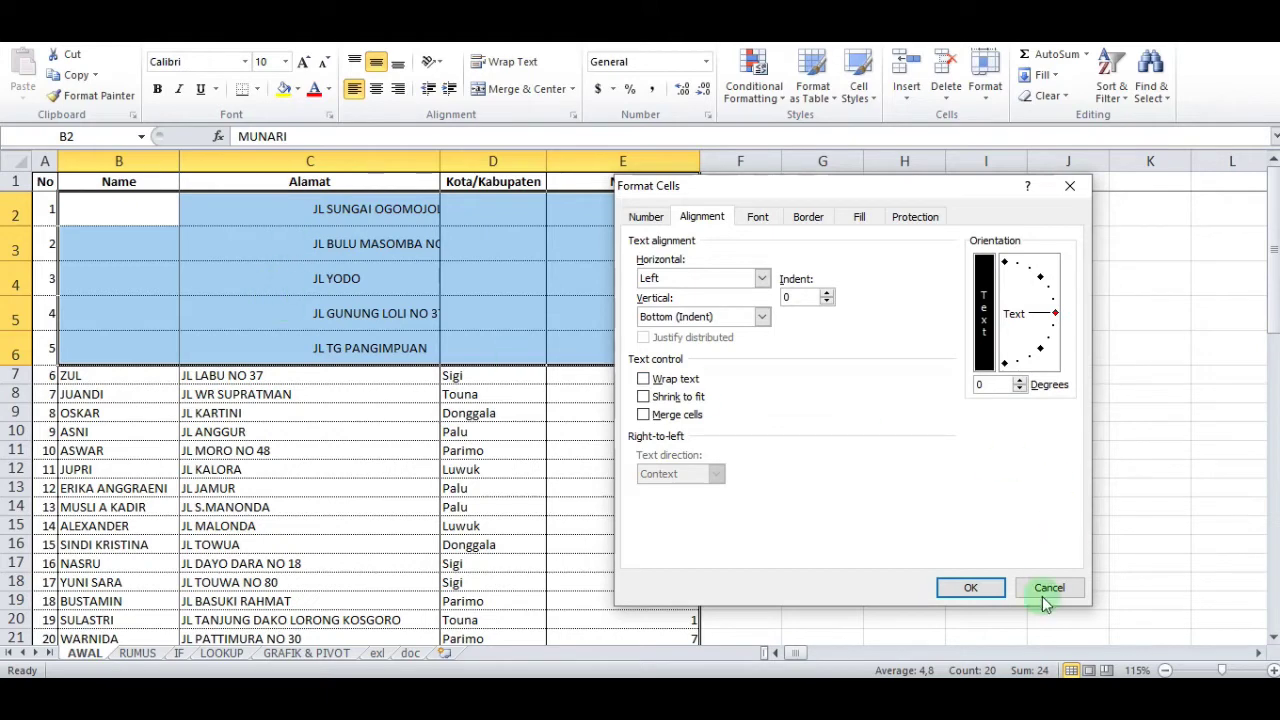
{"action": "left_click", "coordinate": [967, 587]}
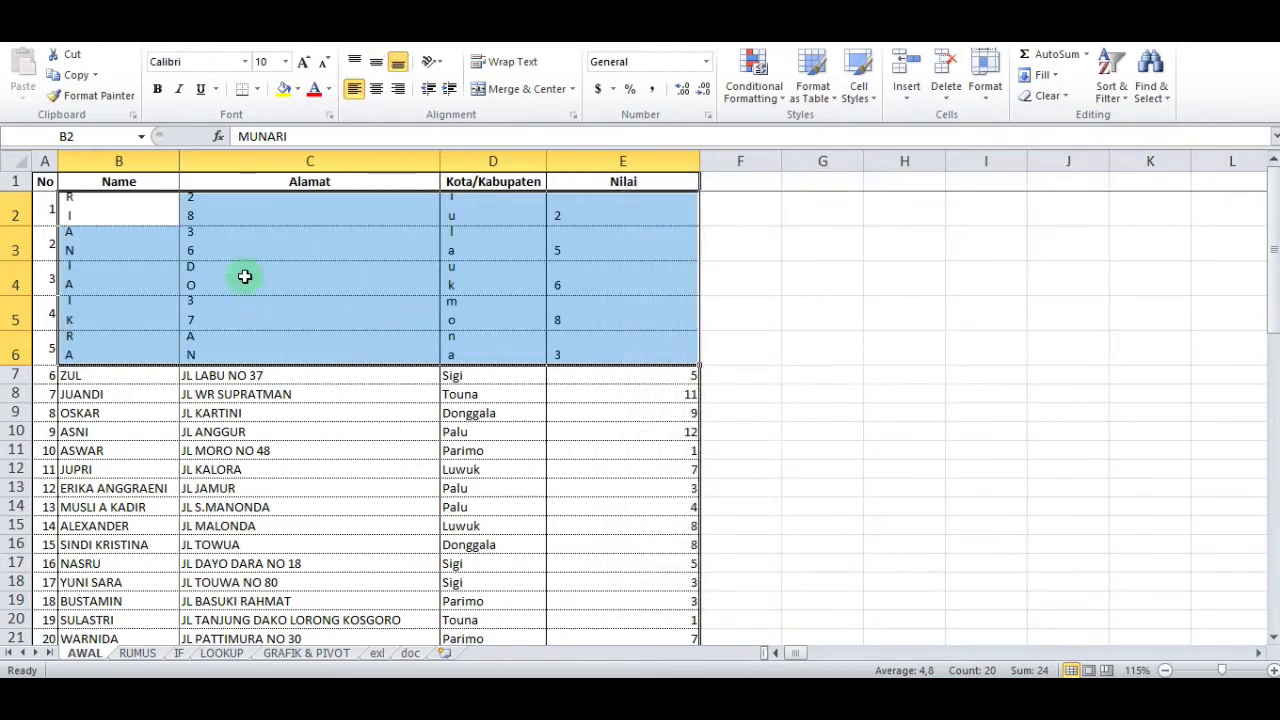
- Turn off the stacked vertical text orientation for B2:E6
{"action": "key", "text": "ctrl+1"}
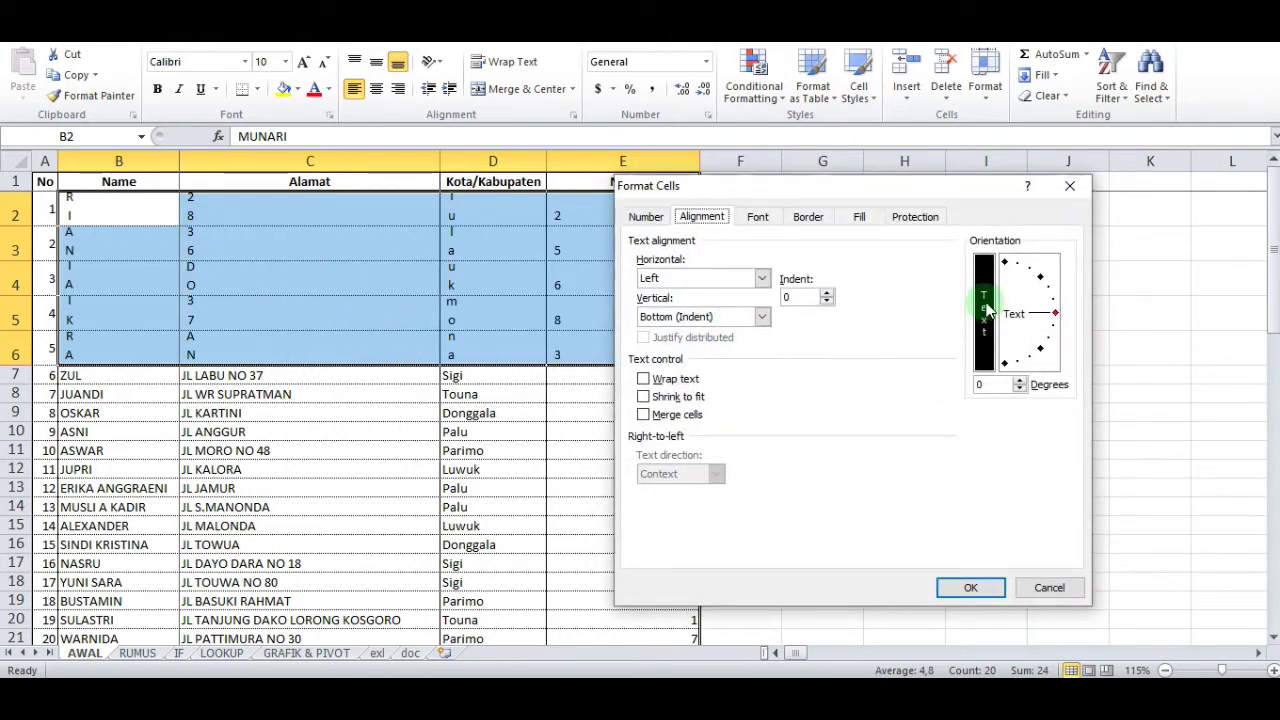
{"action": "left_click", "coordinate": [985, 300]}
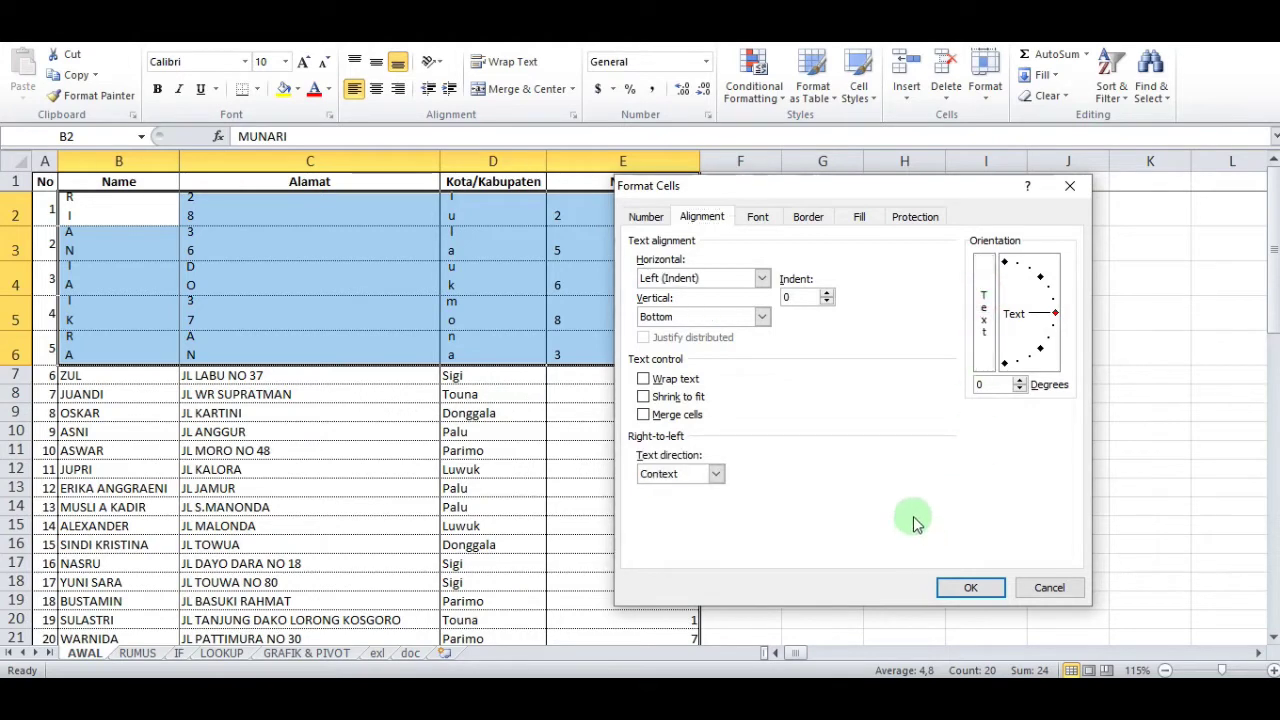
{"action": "left_click", "coordinate": [951, 587]}
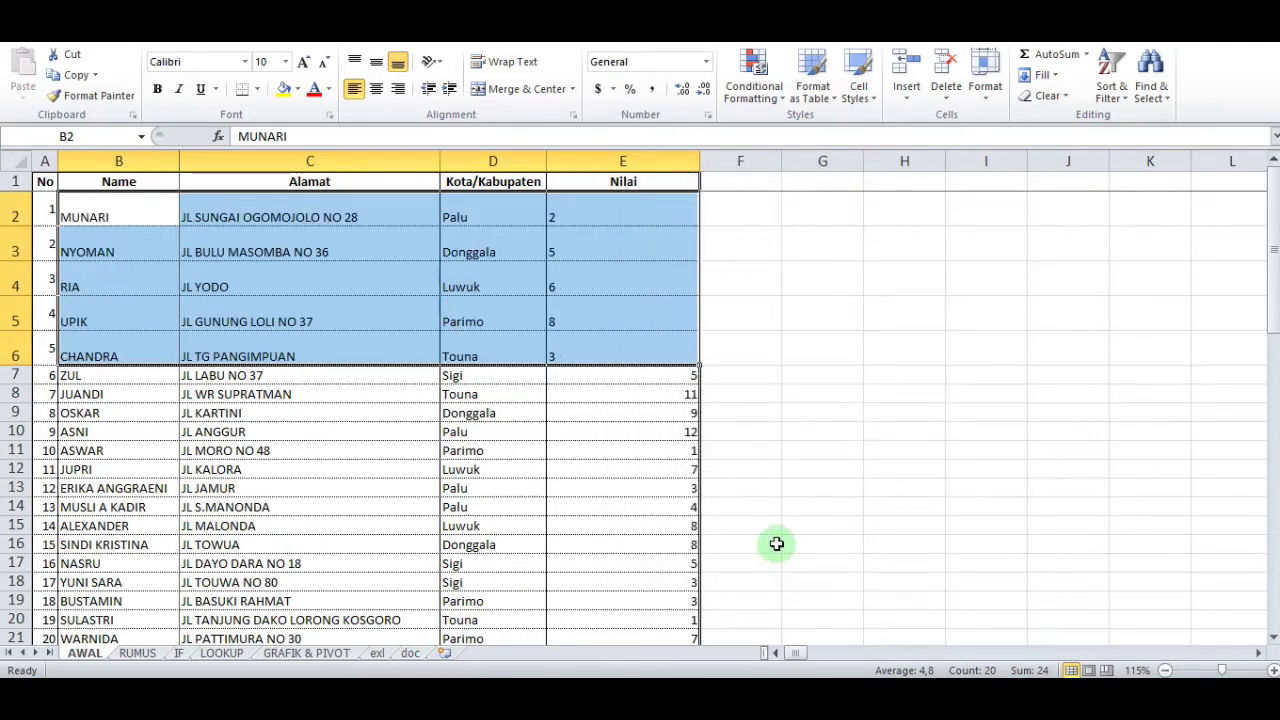
- Rotate the text in B2:E6 to -63 degrees
{"action": "key", "text": "ctrl+1"}
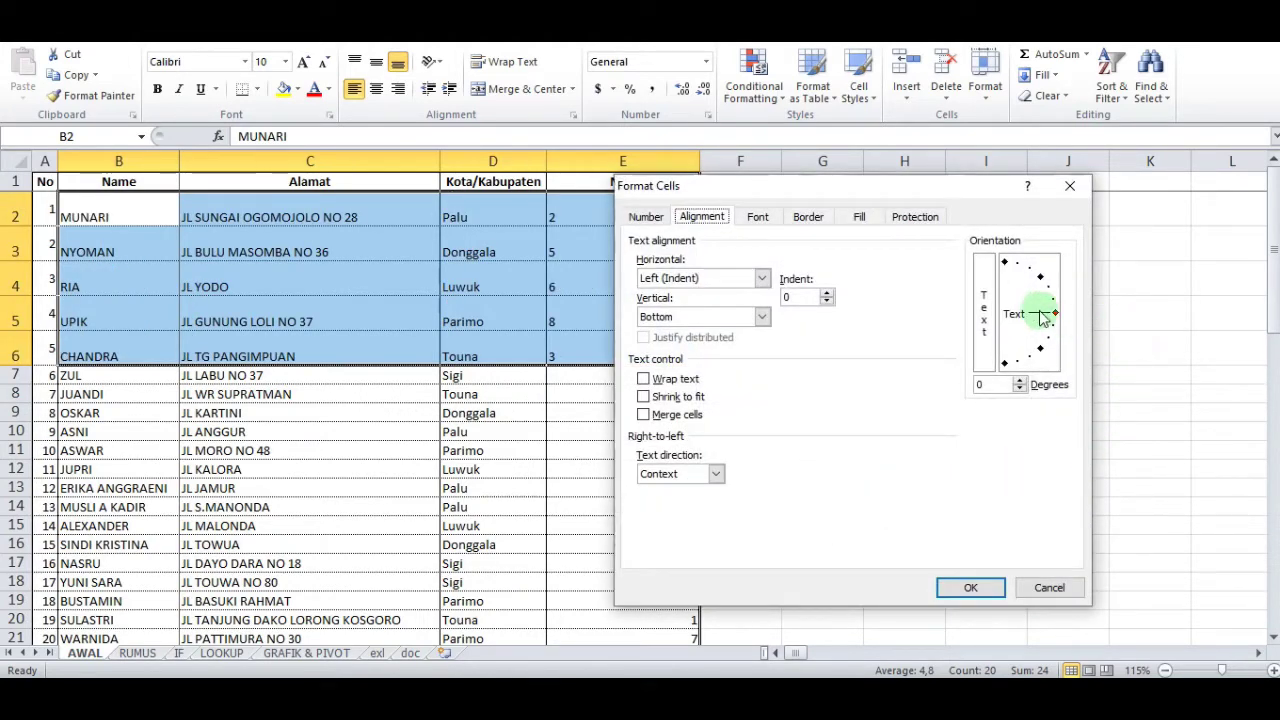
{"action": "left_click", "coordinate": [983, 314]}
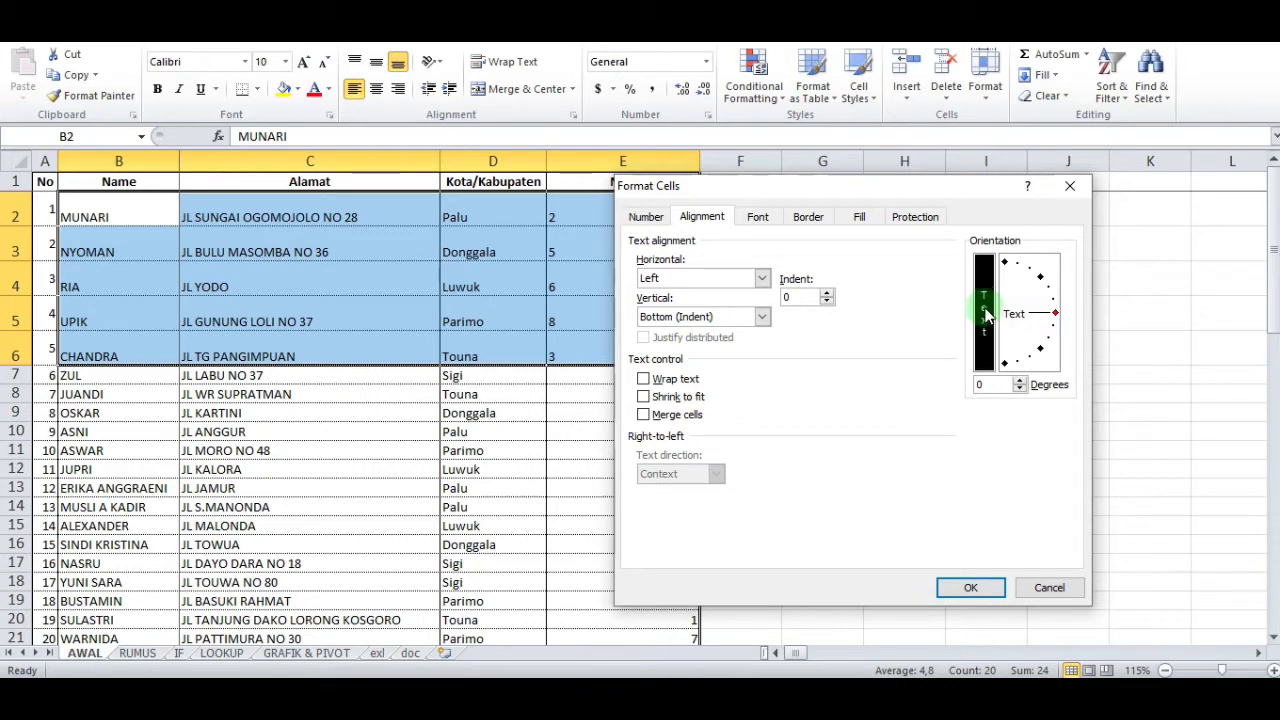
{"action": "left_click", "coordinate": [1038, 315]}
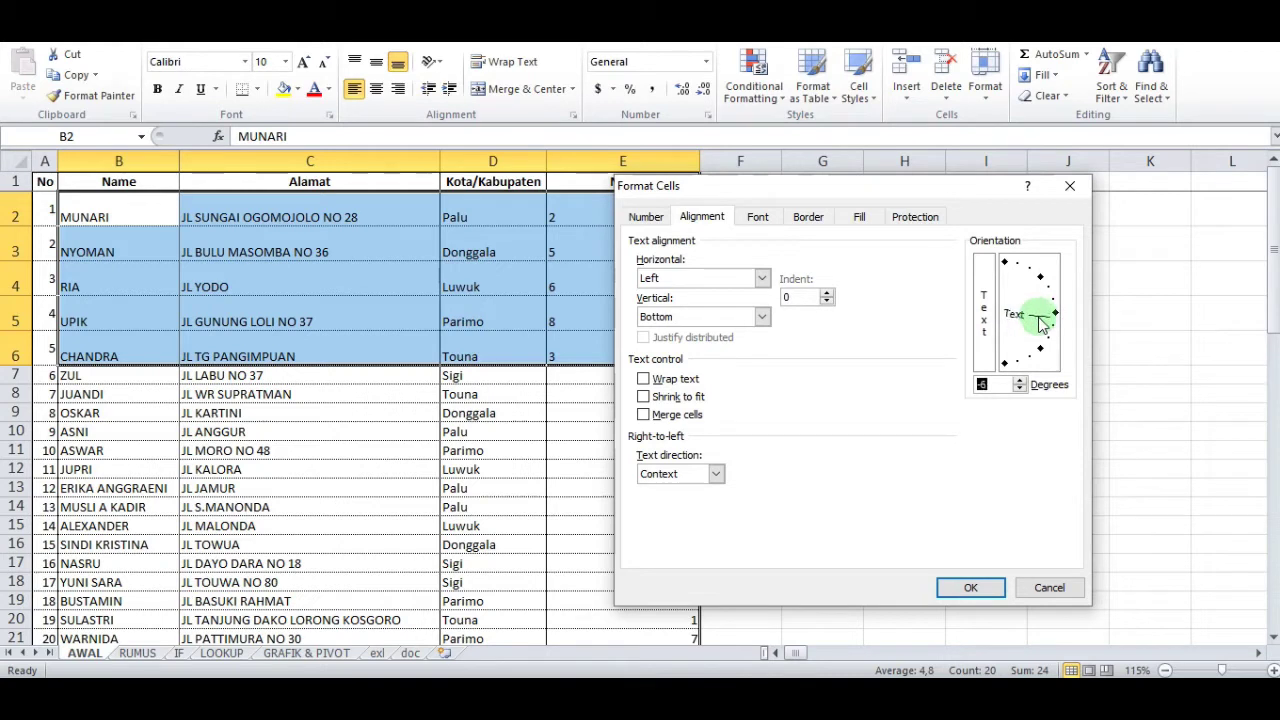
{"action": "left_click_drag", "start_coordinate": [1040, 333], "coordinate": [1029, 357]}
{"action": "left_click", "coordinate": [974, 590]}
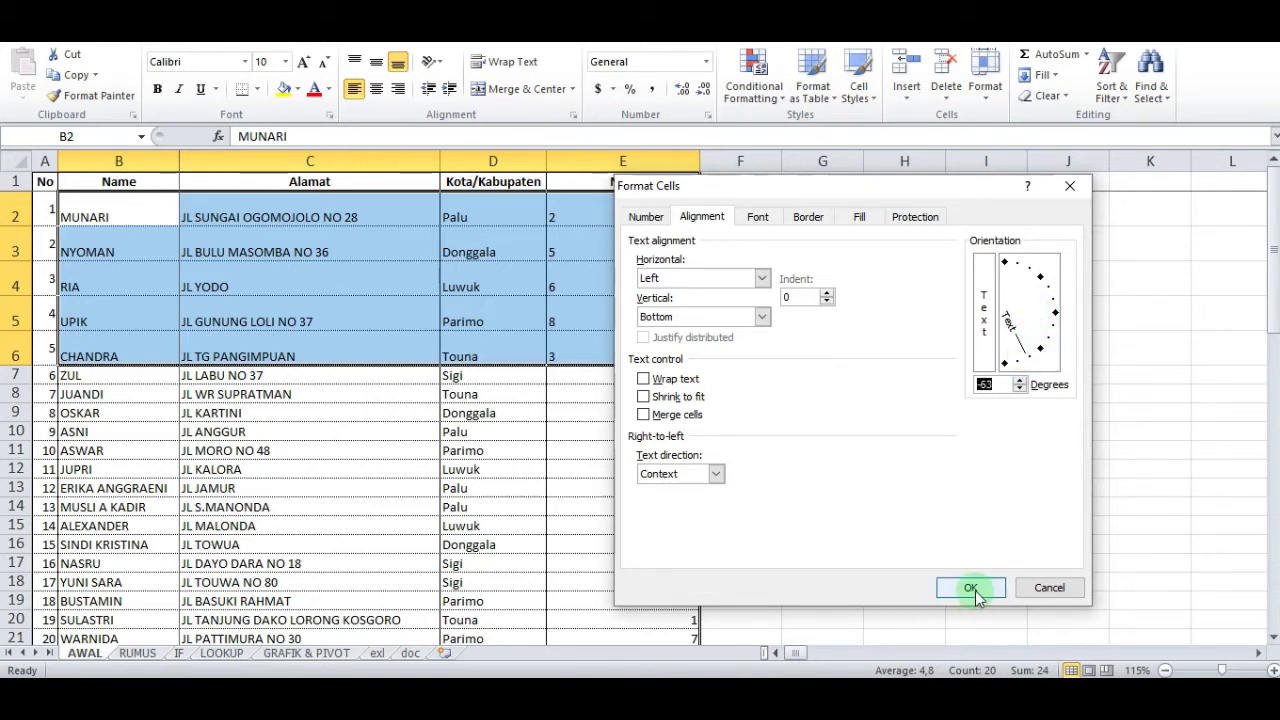
{"action": "left_click", "coordinate": [972, 590]}
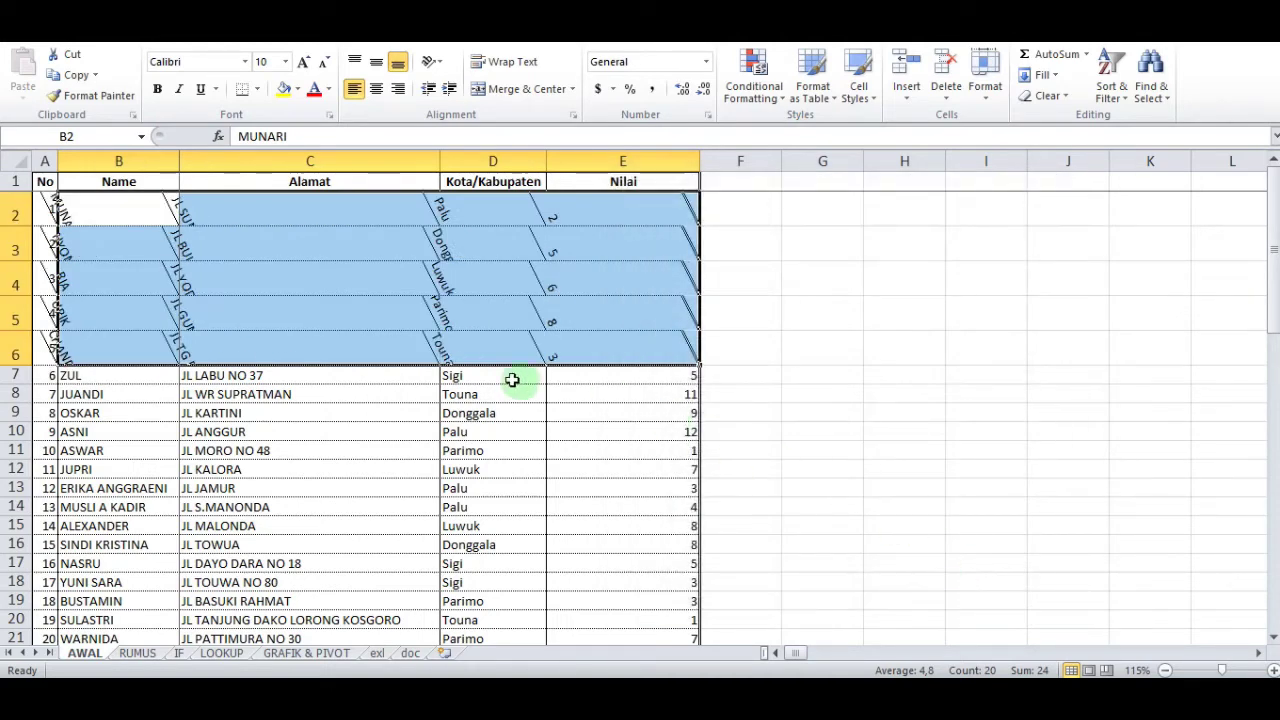
- Set B2:E6 to 0 degrees orientation with General horizontal alignment, and auto-fit the height of rows 2 to 6
{"action": "left_click_drag", "start_coordinate": [16, 231], "coordinate": [20, 260]}
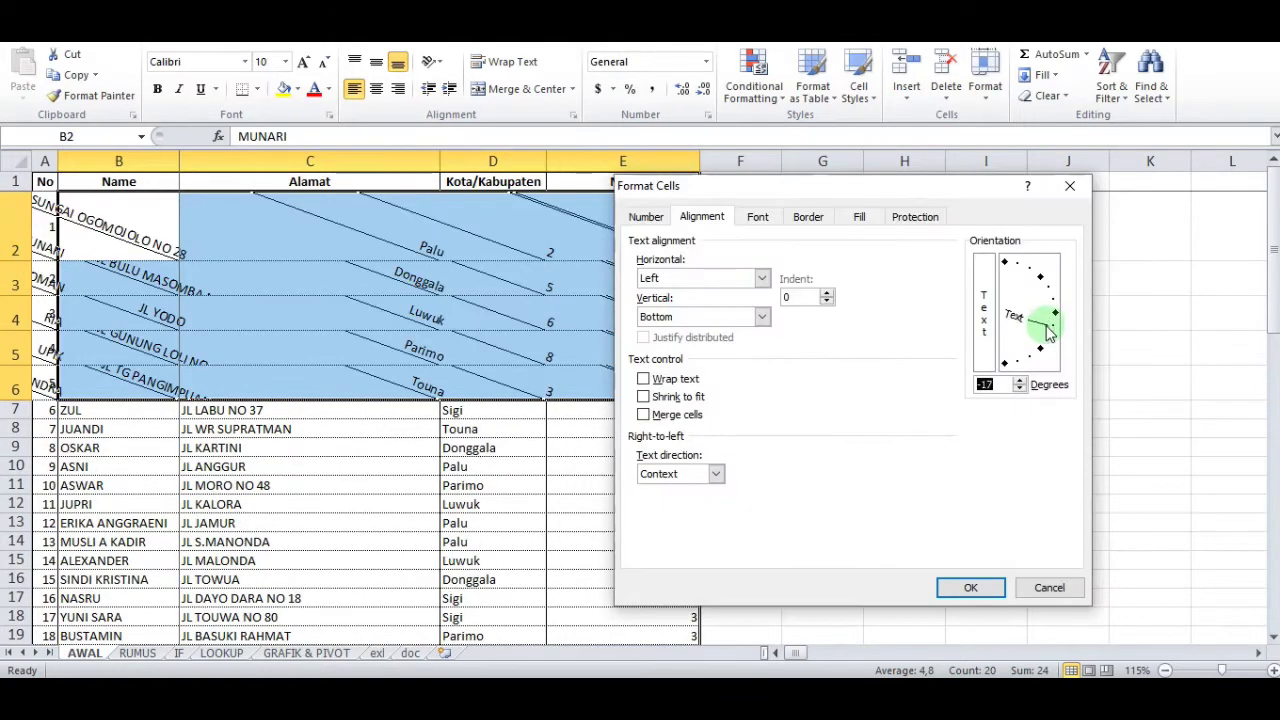
{"action": "left_click_drag", "start_coordinate": [1043, 323], "coordinate": [1018, 270]}
{"action": "left_click", "coordinate": [995, 384]}
{"action": "left_click_drag", "start_coordinate": [1000, 383], "coordinate": [887, 384]}
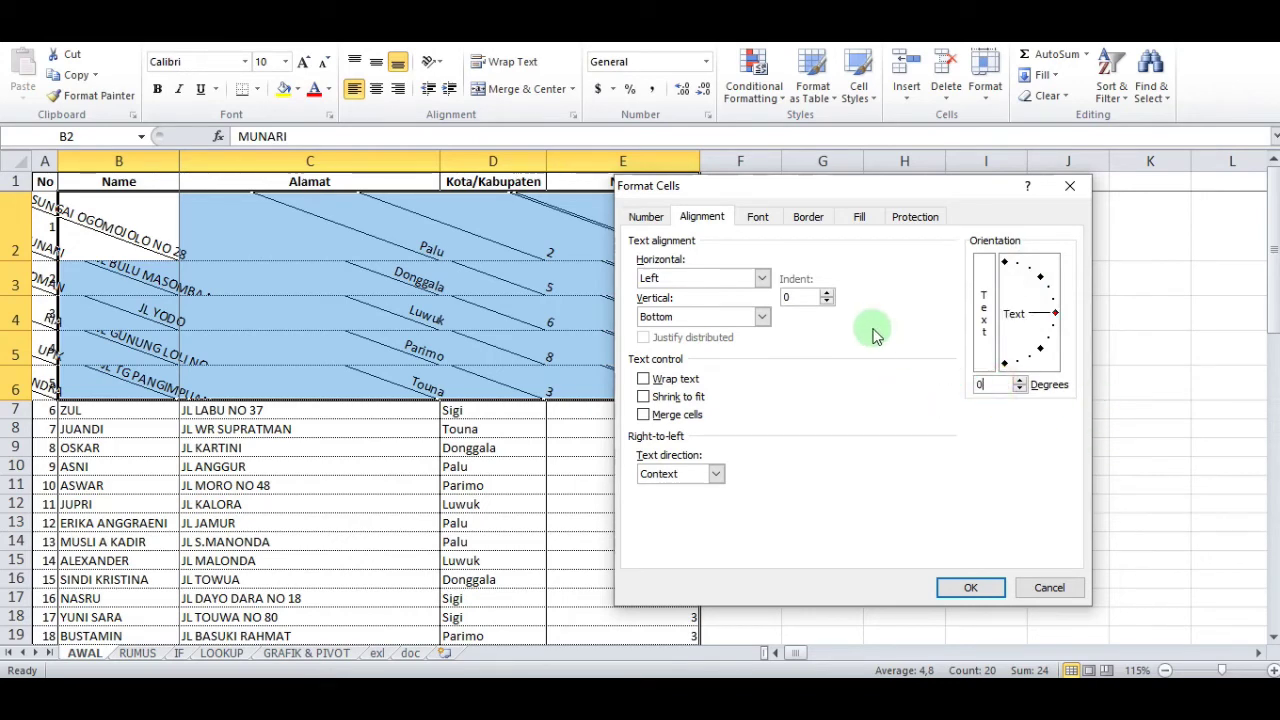
{"action": "type", "text": "0"}
{"action": "key", "text": "Return"}
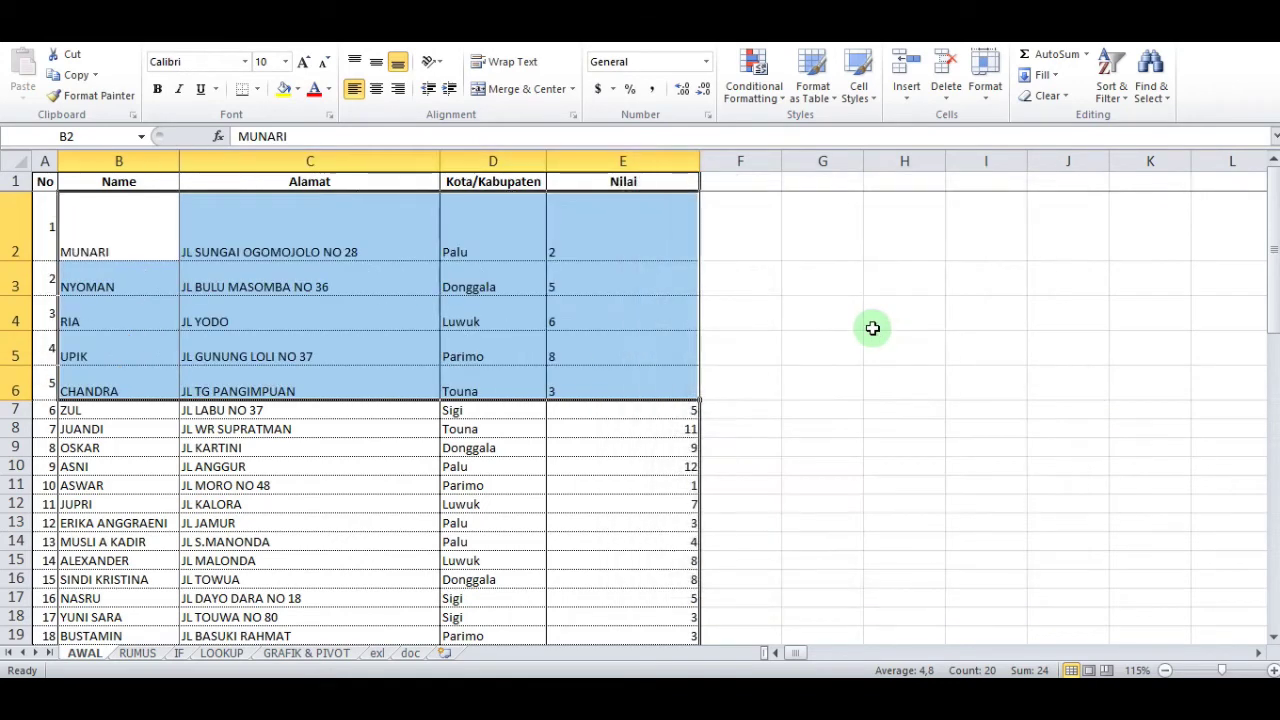
{"action": "double_click", "coordinate": [17, 260]}
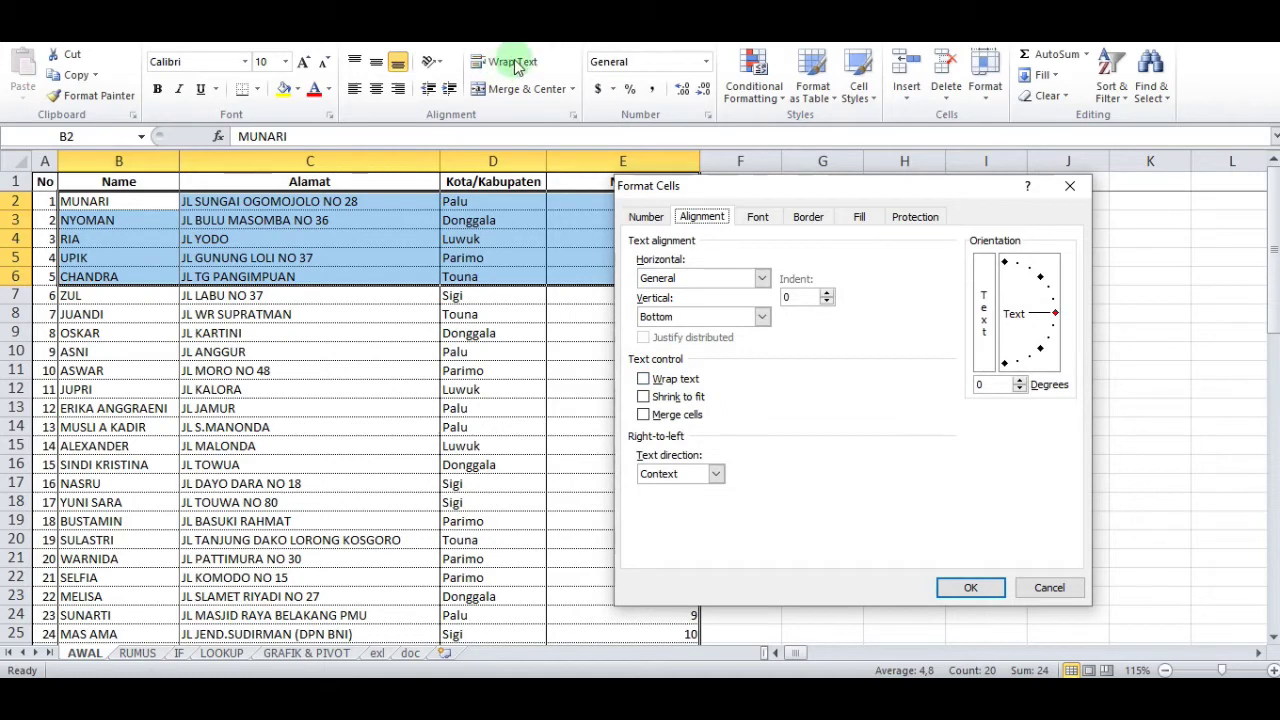
{"action": "key", "text": "Escape"}
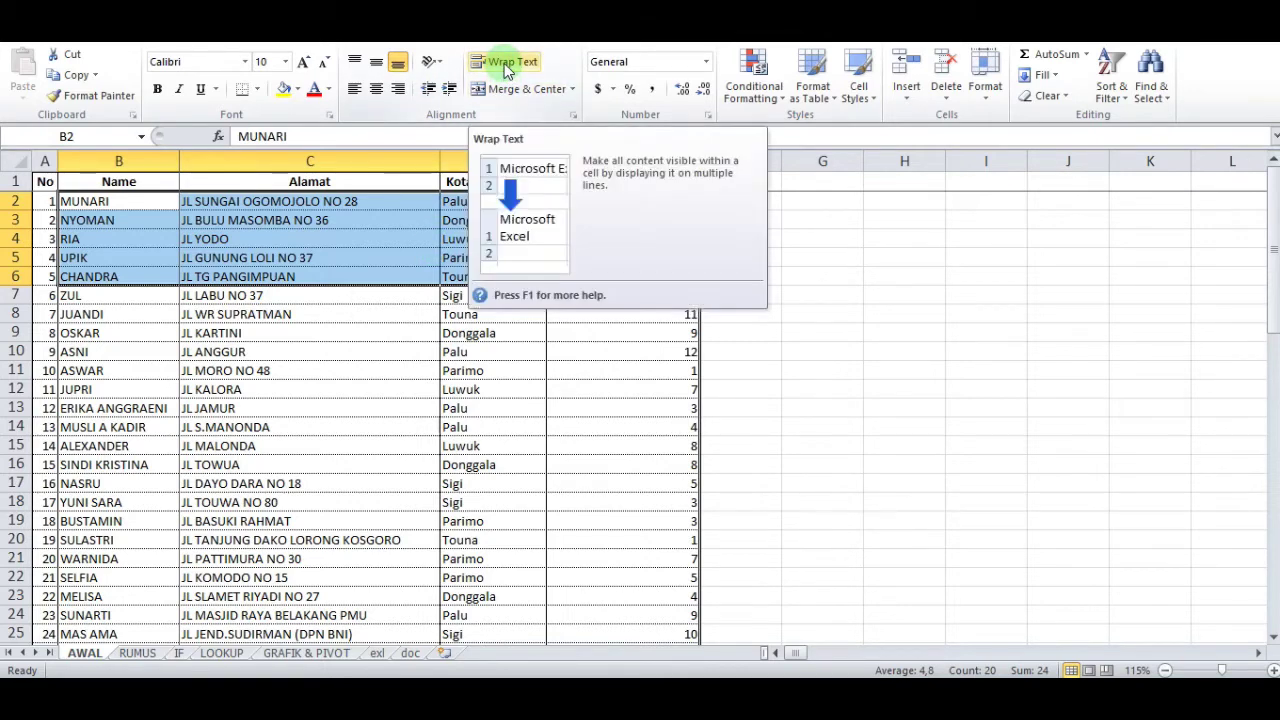
- Narrow the Alamat column until the address in C2 is cut off, and wrap the text in C2
{"action": "left_click", "coordinate": [386, 205]}
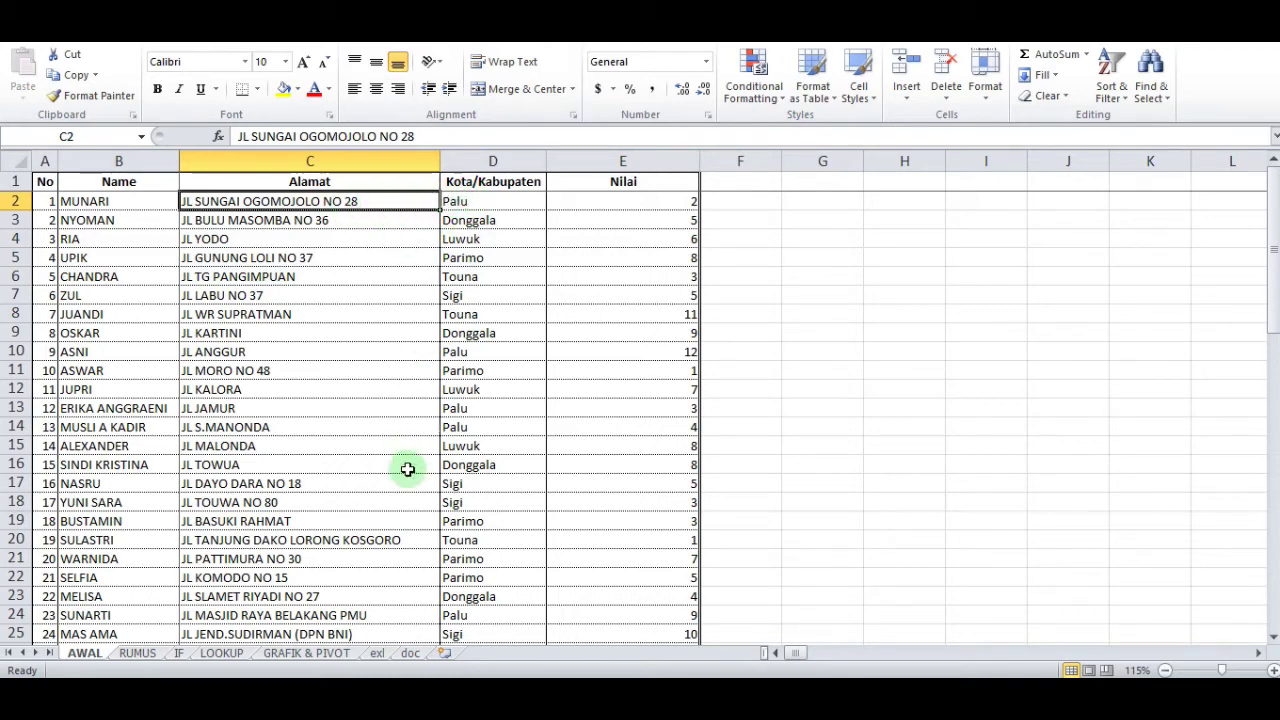
{"action": "left_click_drag", "start_coordinate": [435, 180], "coordinate": [329, 163]}
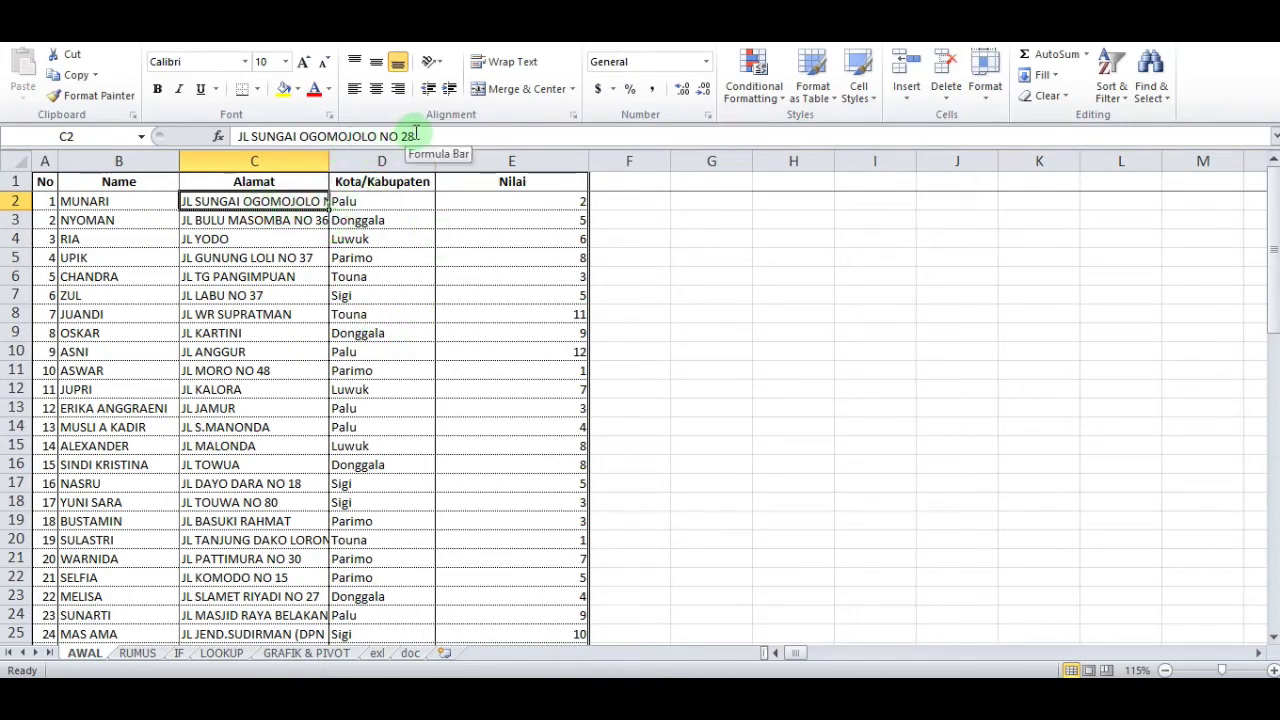
{"action": "left_click", "coordinate": [495, 64]}
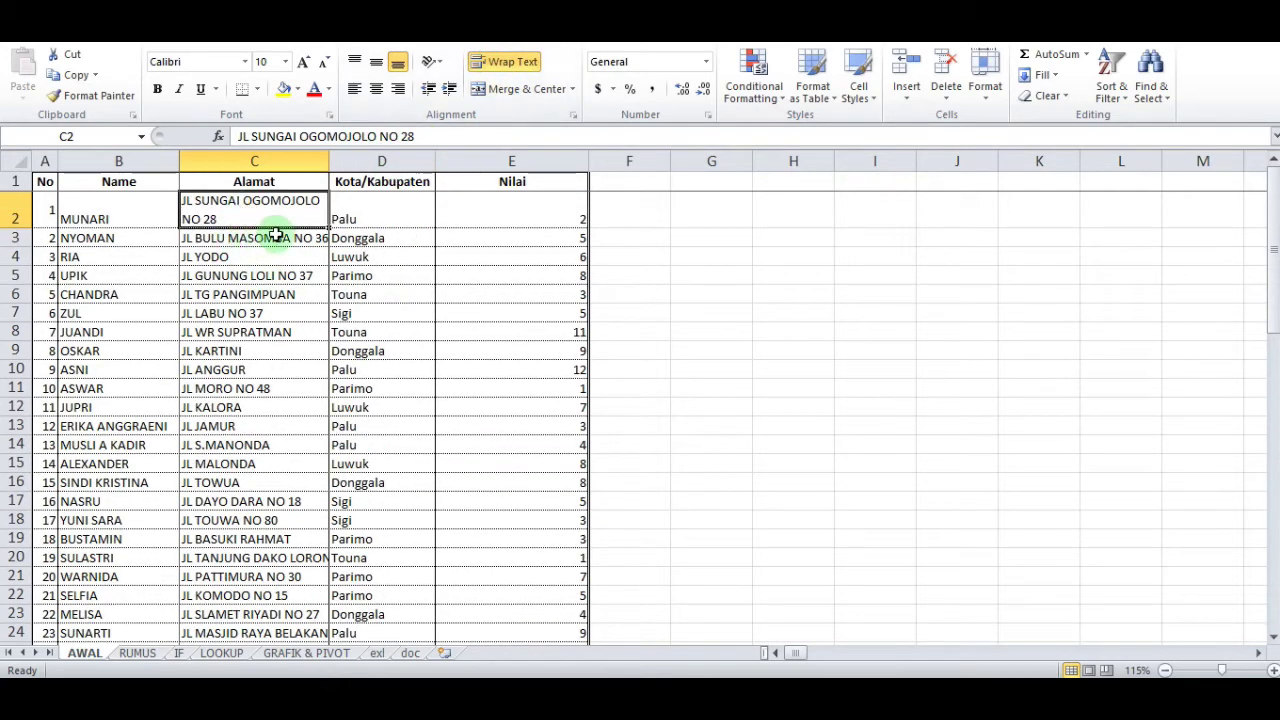
{"action": "left_click_drag", "start_coordinate": [31, 228], "coordinate": [26, 228]}
{"action": "left_click", "coordinate": [195, 257]}
- Examine row 2 from the Name cell to the Nilai cell, comparing the wrapped address in C2 with its neighbours
{"action": "left_click", "coordinate": [110, 212]}
{"action": "left_click_drag", "start_coordinate": [110, 212], "coordinate": [452, 222]}
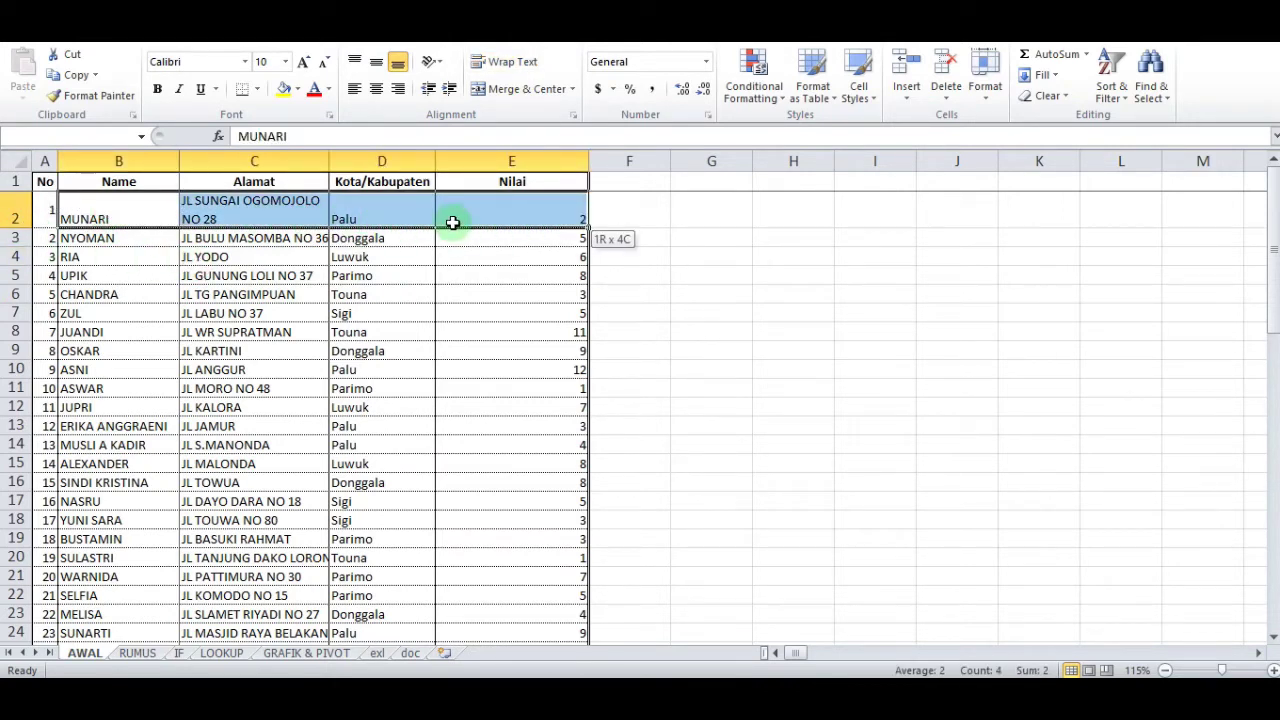
{"action": "left_click_drag", "start_coordinate": [452, 222], "coordinate": [452, 222]}
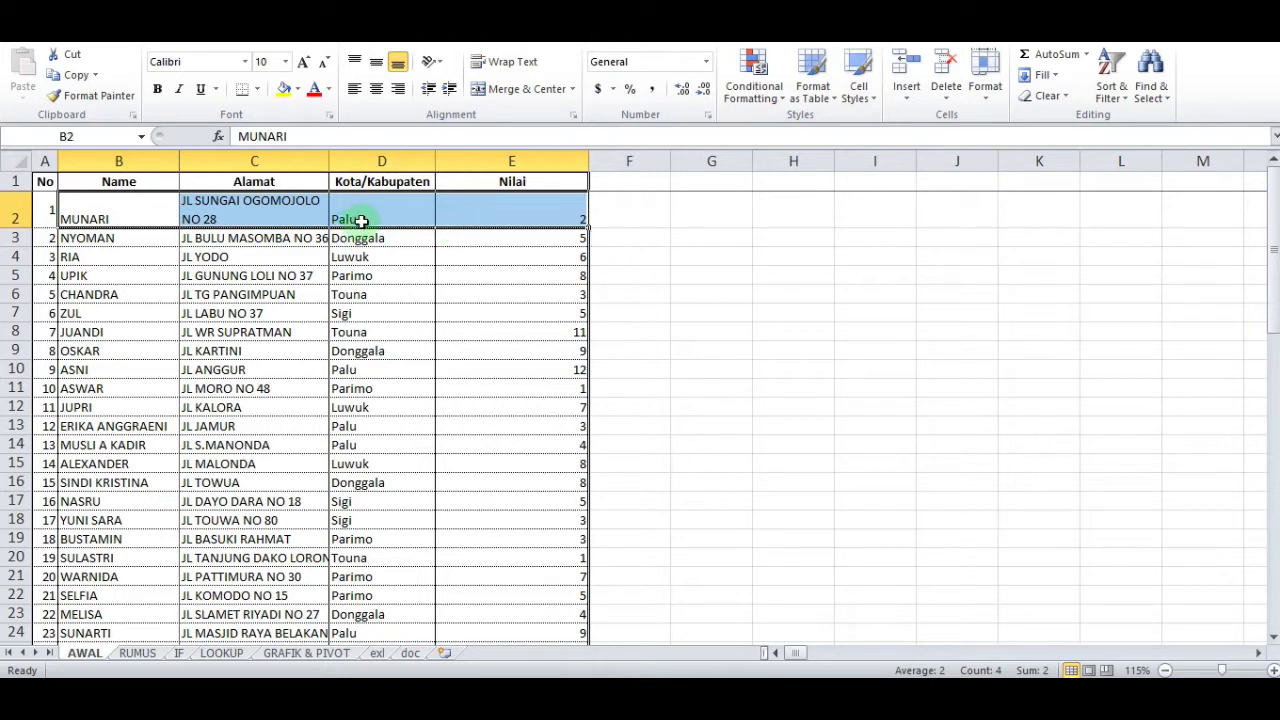
{"action": "left_click", "coordinate": [106, 219]}
{"action": "left_click", "coordinate": [503, 222]}
{"action": "left_click", "coordinate": [400, 313]}
{"action": "left_click_drag", "start_coordinate": [106, 214], "coordinate": [455, 216]}
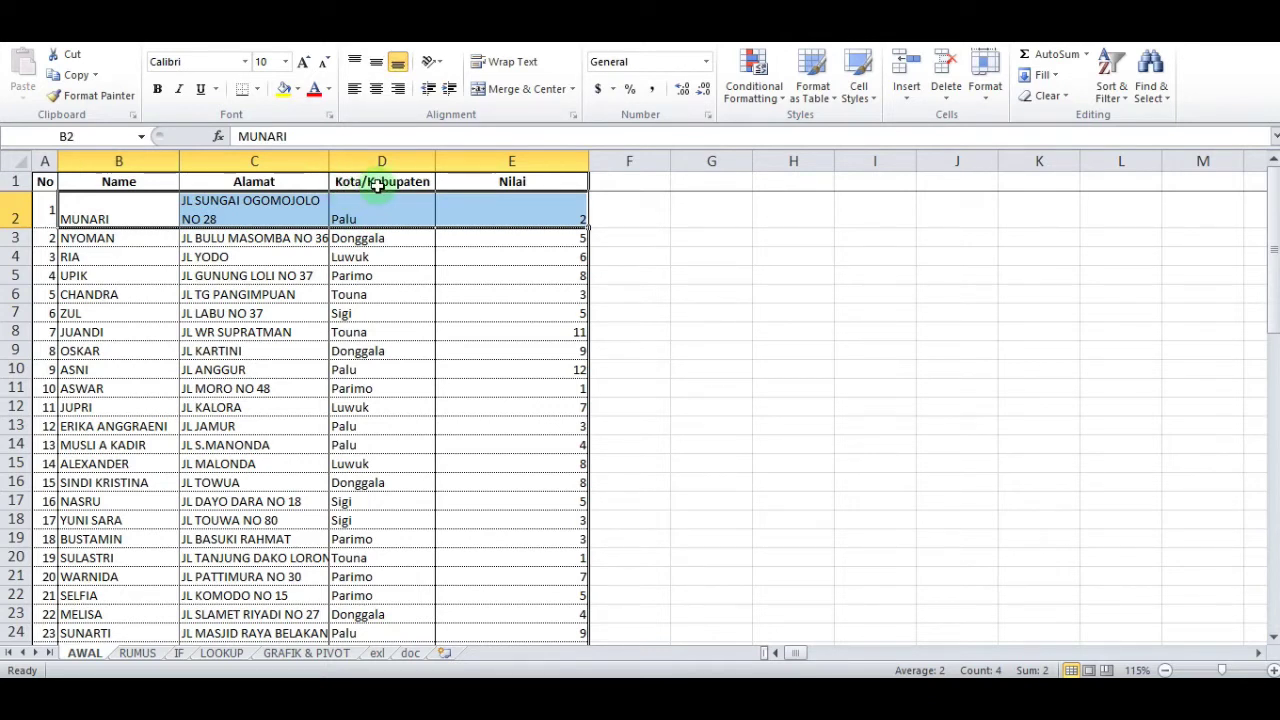
{"action": "left_click", "coordinate": [377, 294]}
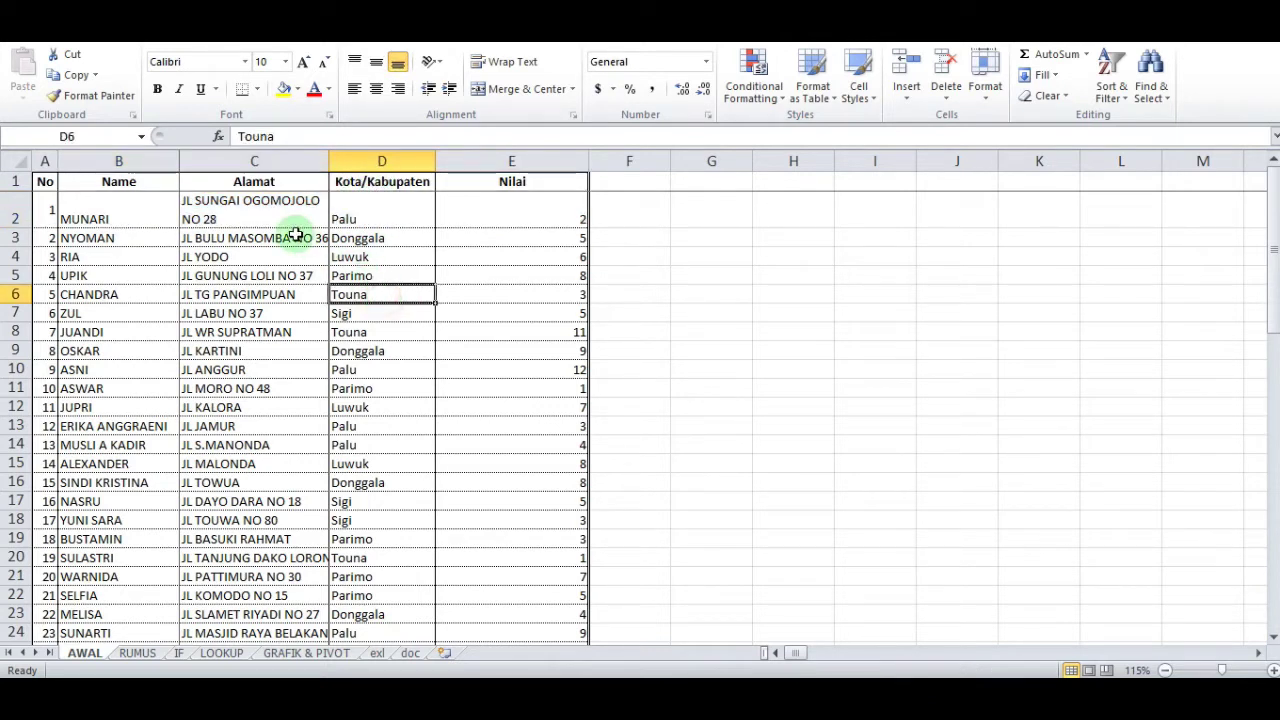
{"action": "left_click", "coordinate": [263, 213]}
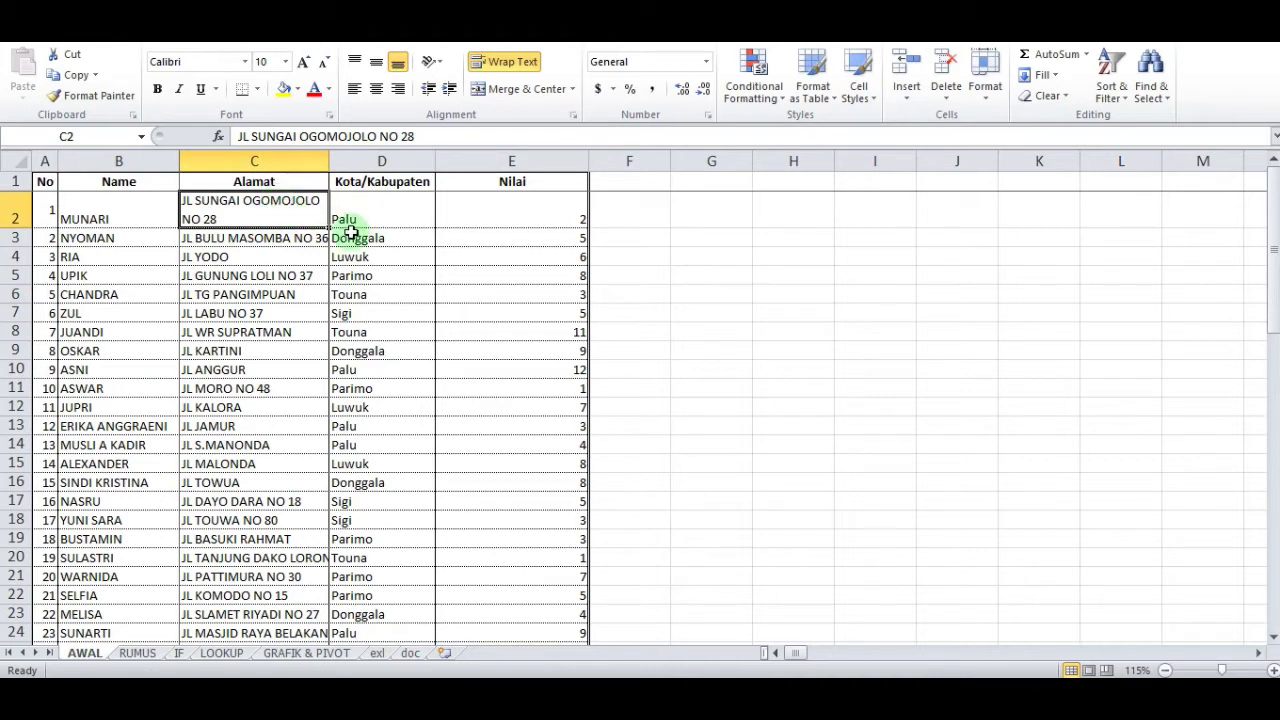
- Narrow the Nilai column so it is only slightly wider than its heading
{"action": "left_click", "coordinate": [532, 215]}
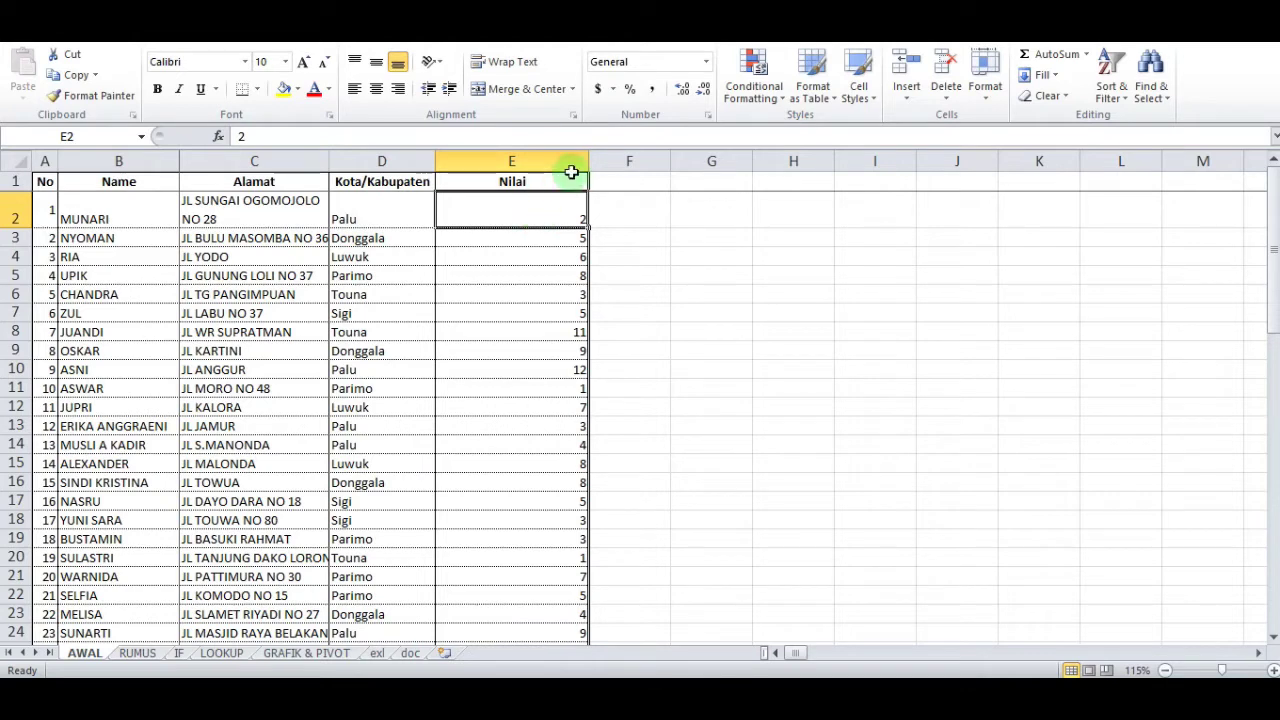
{"action": "left_click_drag", "start_coordinate": [586, 161], "coordinate": [481, 161]}
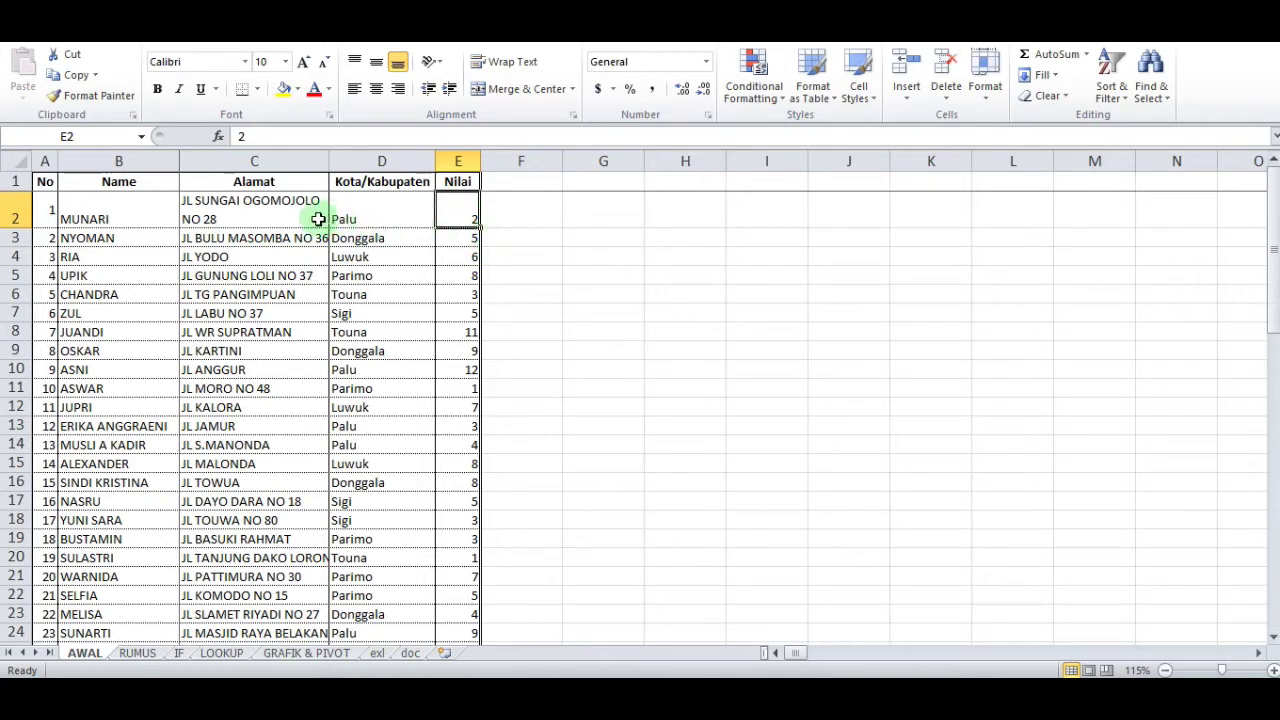
{"action": "left_click", "coordinate": [265, 218]}
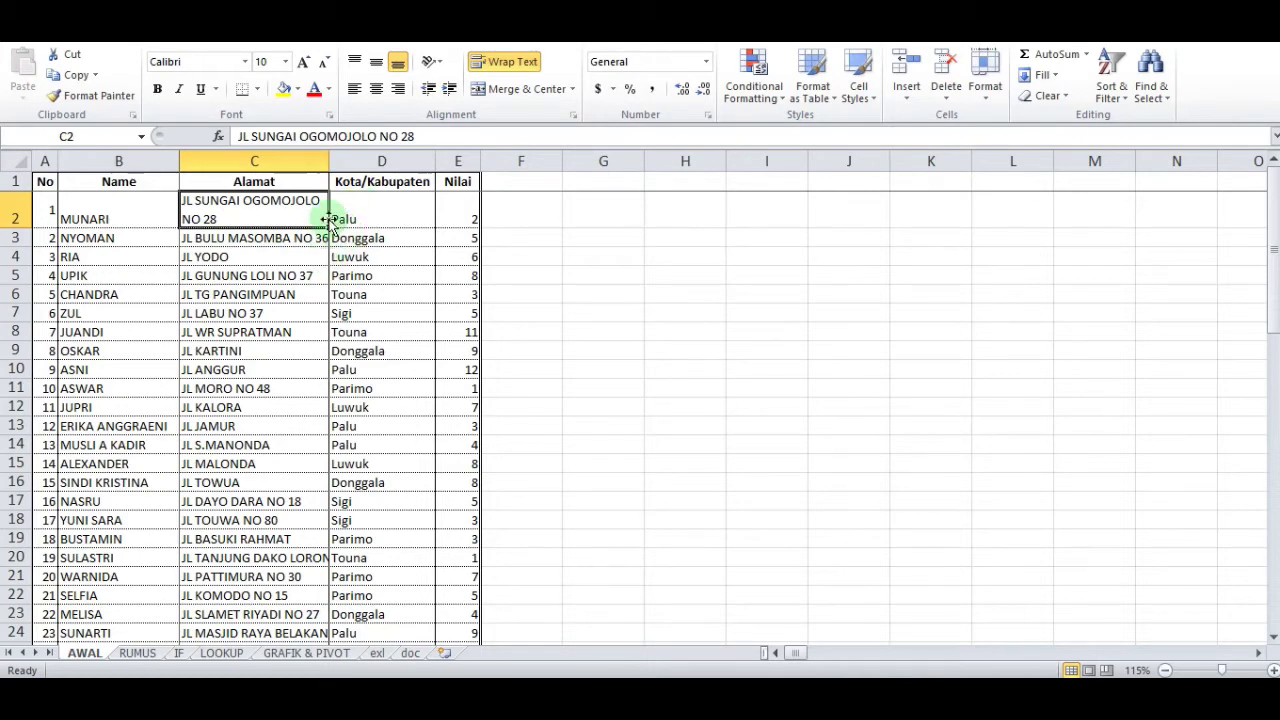
{"action": "left_click", "coordinate": [98, 163]}
{"action": "left_click_drag", "start_coordinate": [103, 161], "coordinate": [899, 280]}
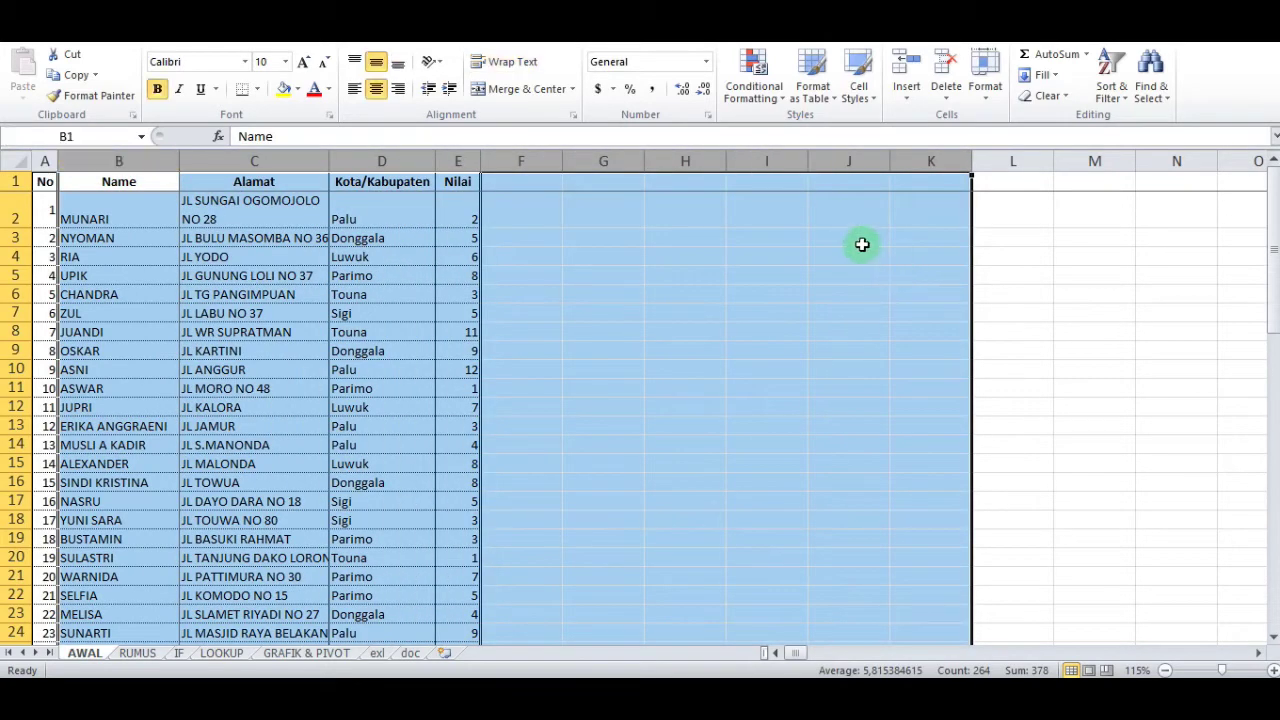
{"action": "left_click", "coordinate": [467, 163]}
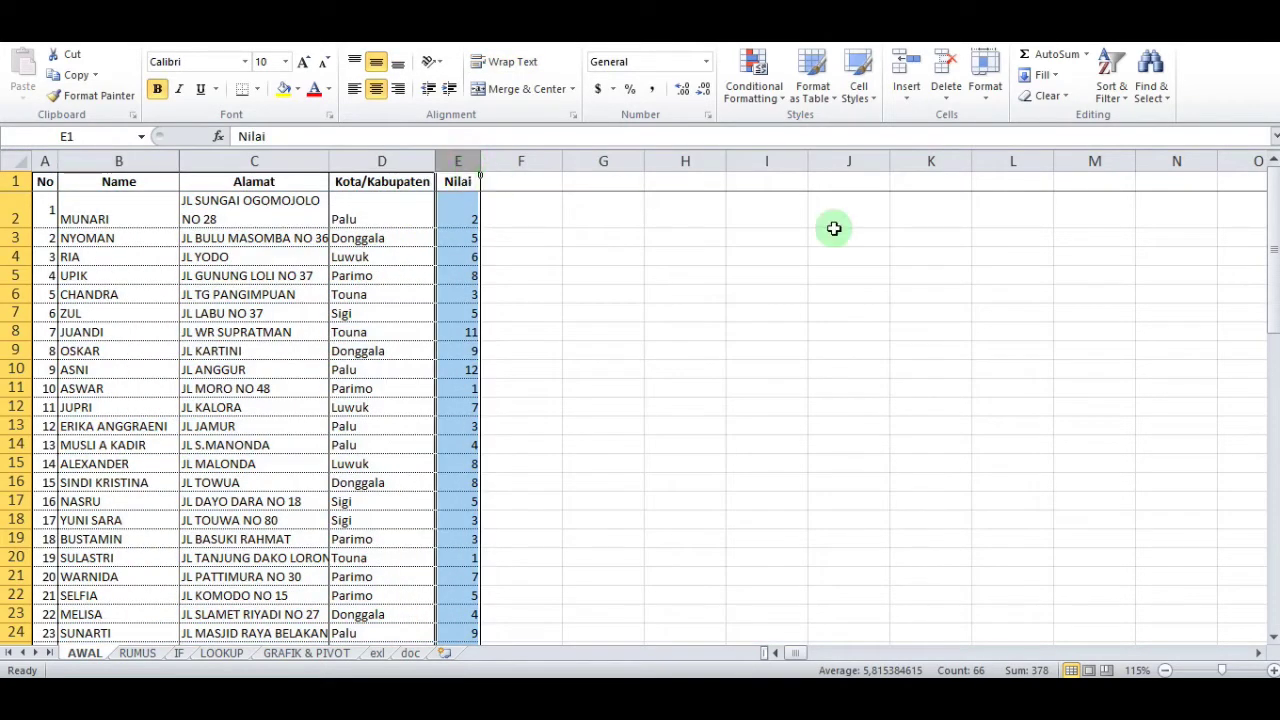
{"action": "left_click", "coordinate": [930, 163]}
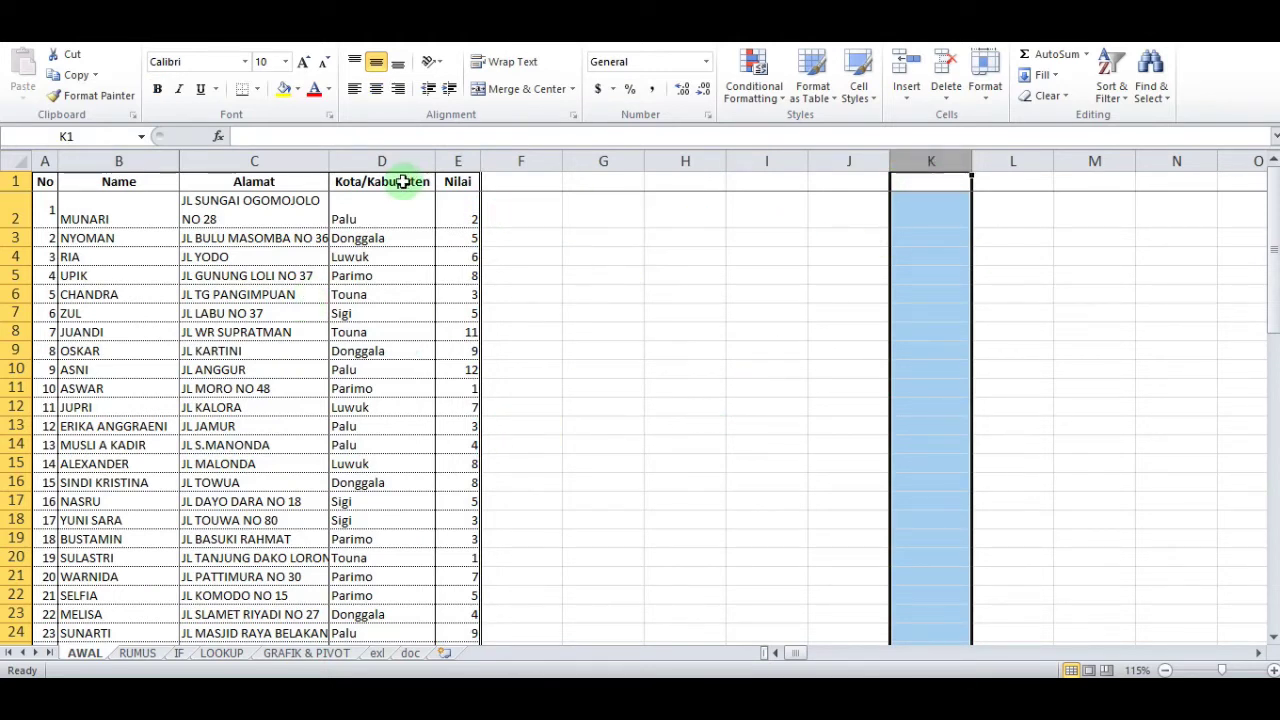
- Turn off text wrapping in C2 and auto-fit the width of the Alamat column
{"action": "left_click", "coordinate": [298, 224]}
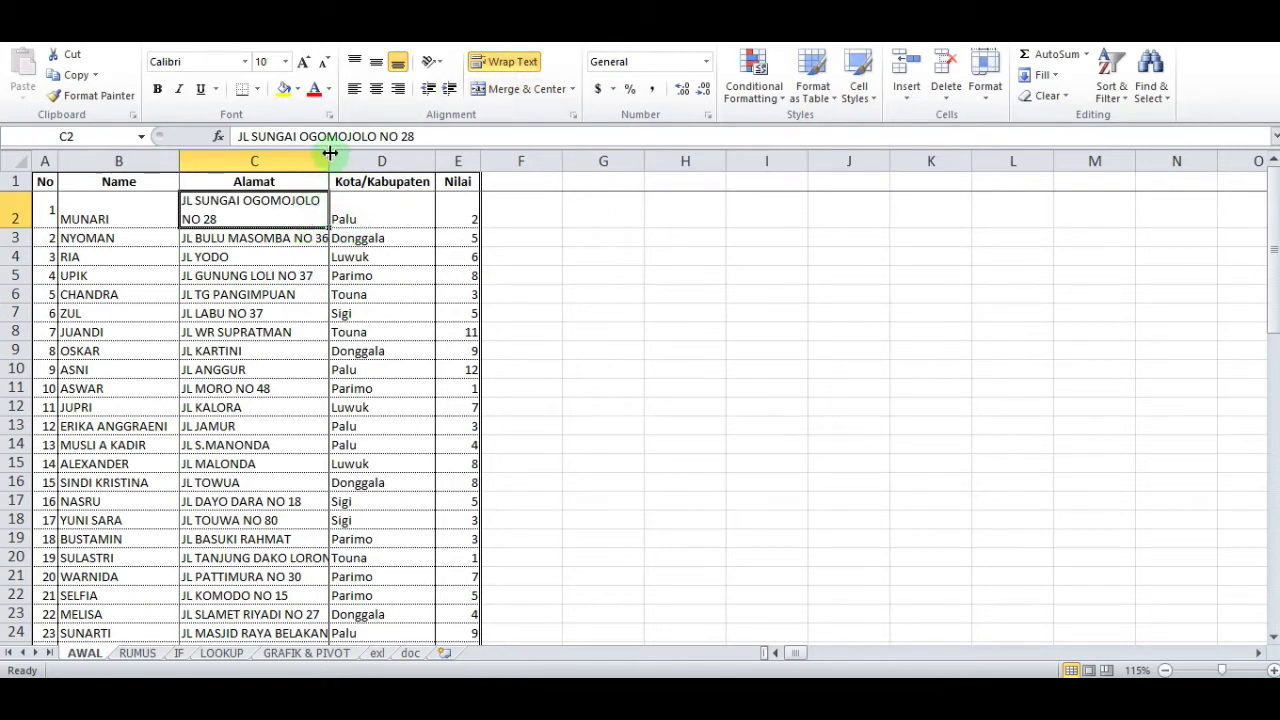
{"action": "left_click", "coordinate": [500, 62]}
{"action": "double_click", "coordinate": [332, 157]}
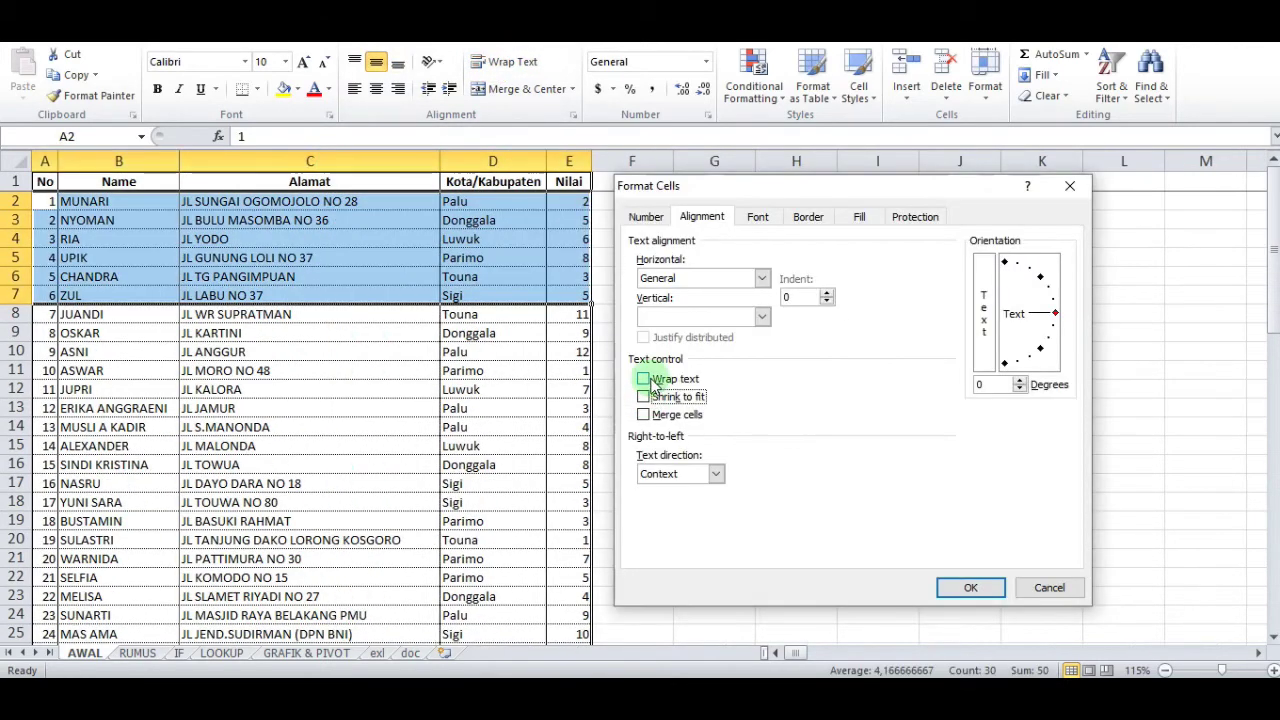
- Apply the Shrink to fit text control to A2:E7, leaving Wrap text off
{"action": "left_click", "coordinate": [645, 379]}
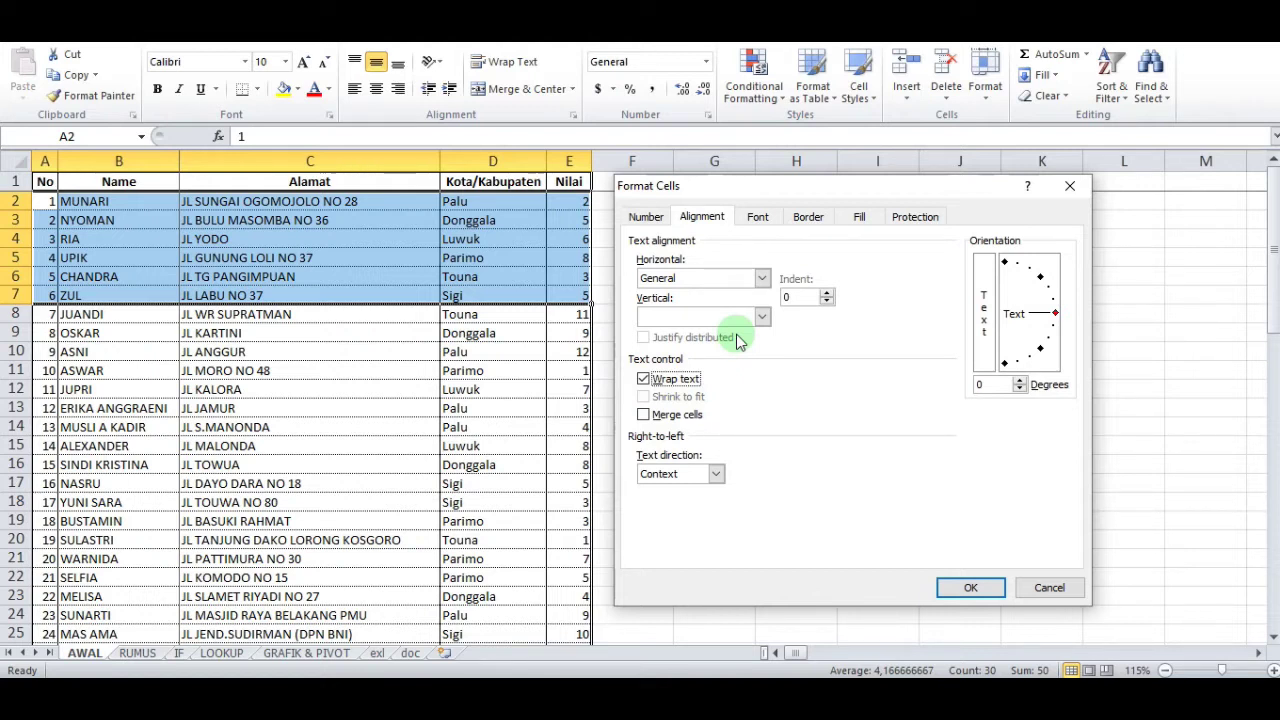
{"action": "left_click", "coordinate": [643, 379]}
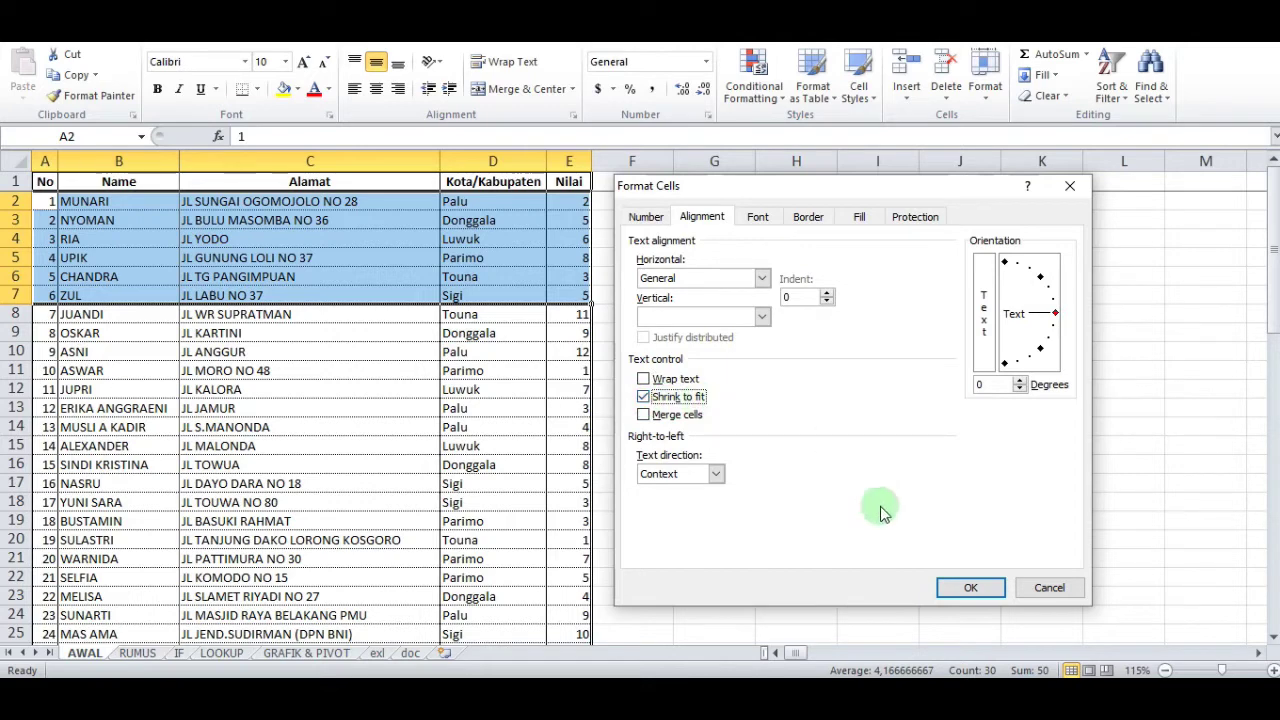
{"action": "left_click", "coordinate": [945, 590]}
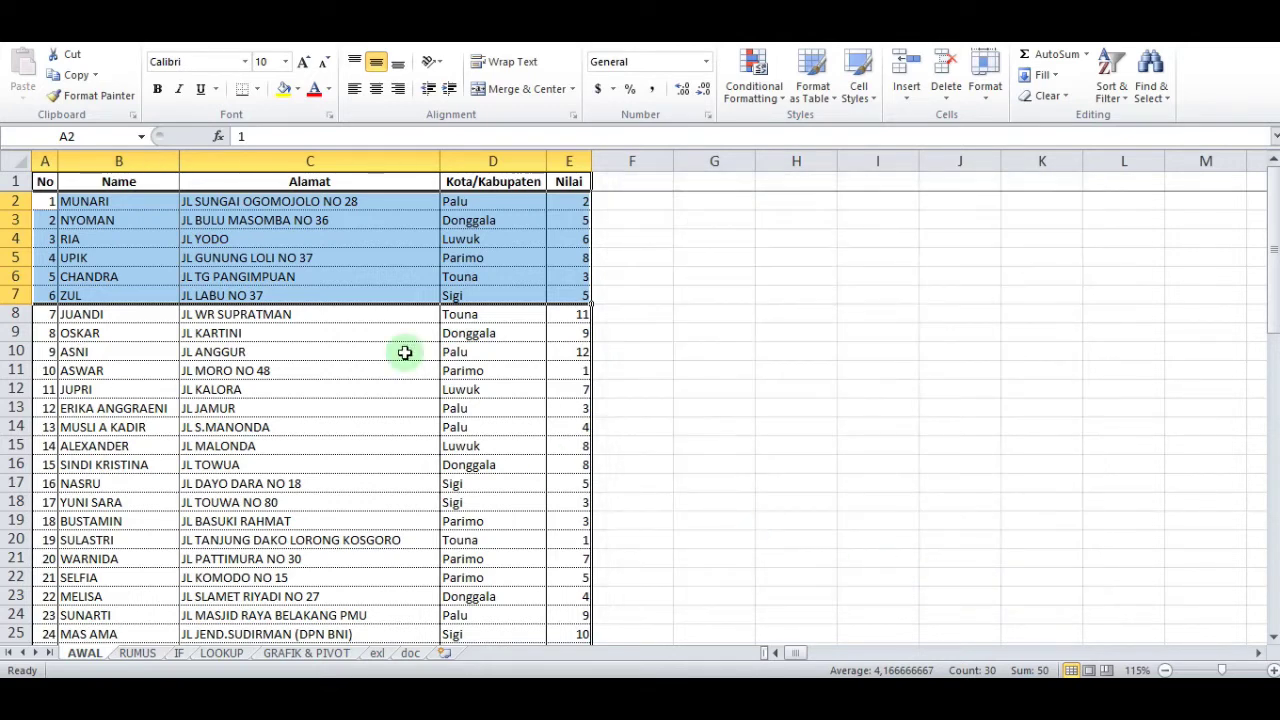
- Narrow the Alamat column until its longer addresses shrink, and check the shrunken text in C2 and C3
{"action": "left_click", "coordinate": [395, 239]}
{"action": "left_click_drag", "start_coordinate": [435, 161], "coordinate": [278, 163]}
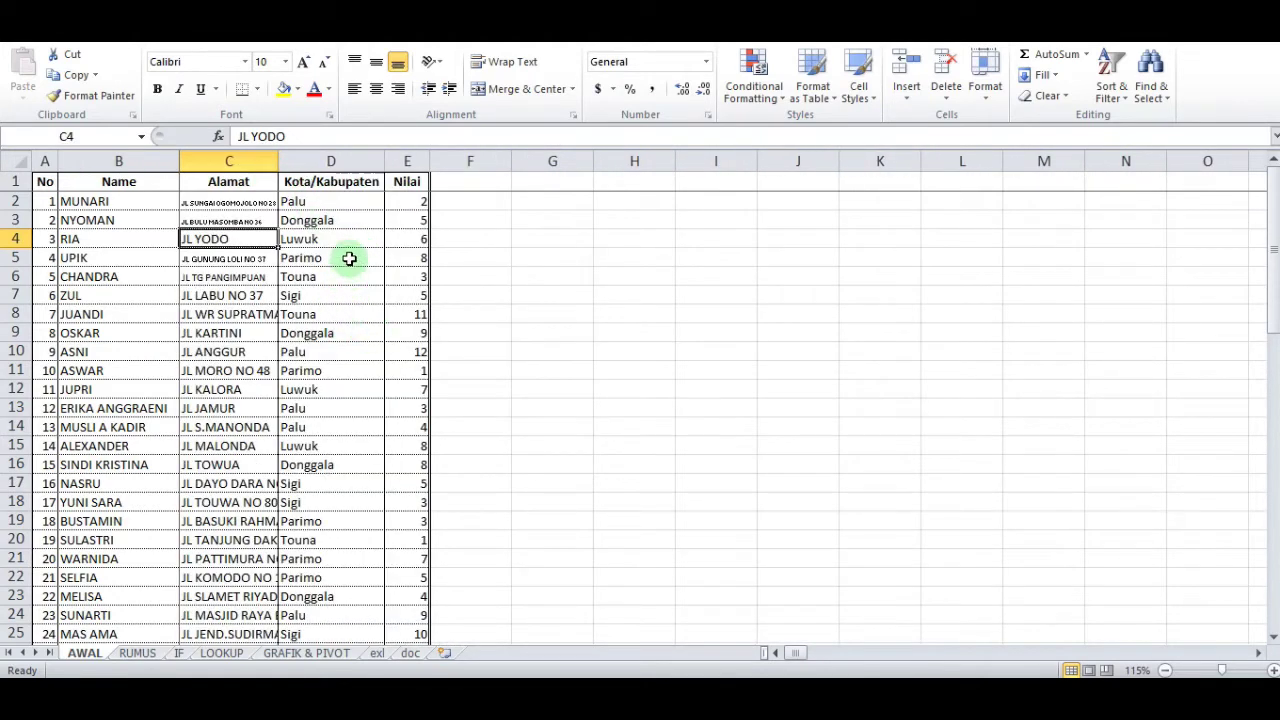
{"action": "left_click_drag", "start_coordinate": [100, 201], "coordinate": [423, 263]}
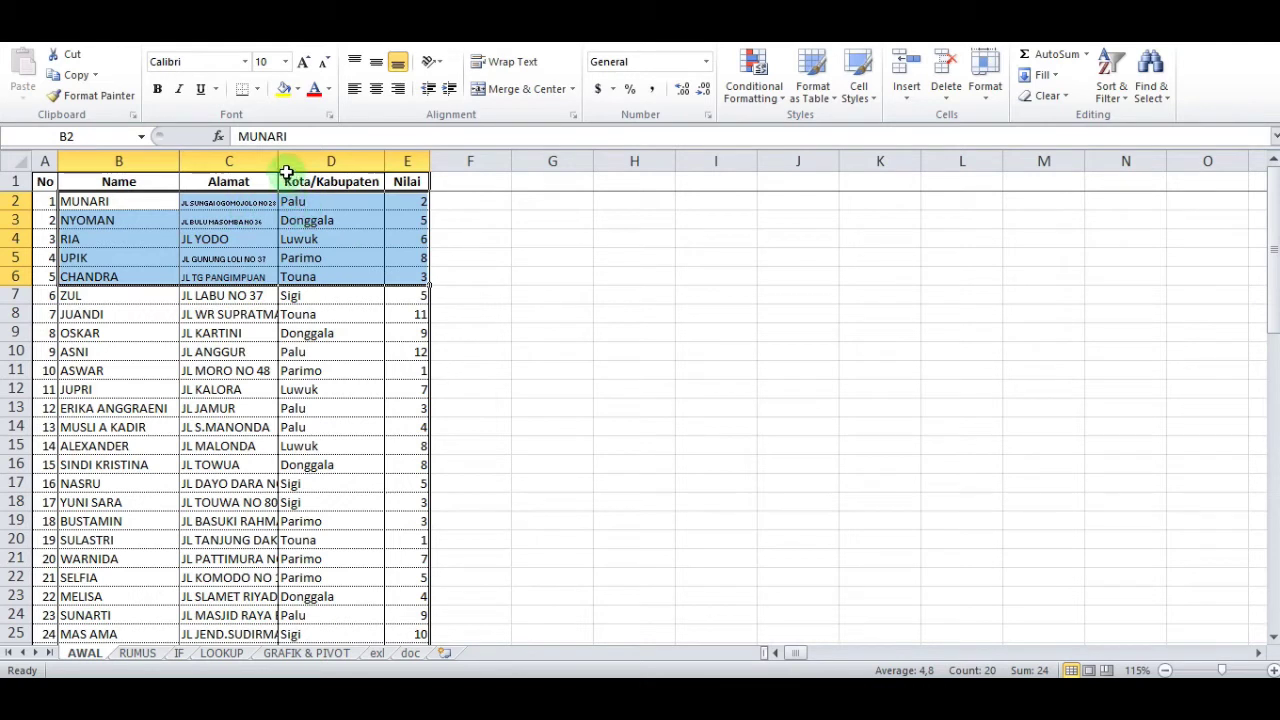
{"action": "left_click", "coordinate": [300, 240]}
{"action": "left_click", "coordinate": [244, 200]}
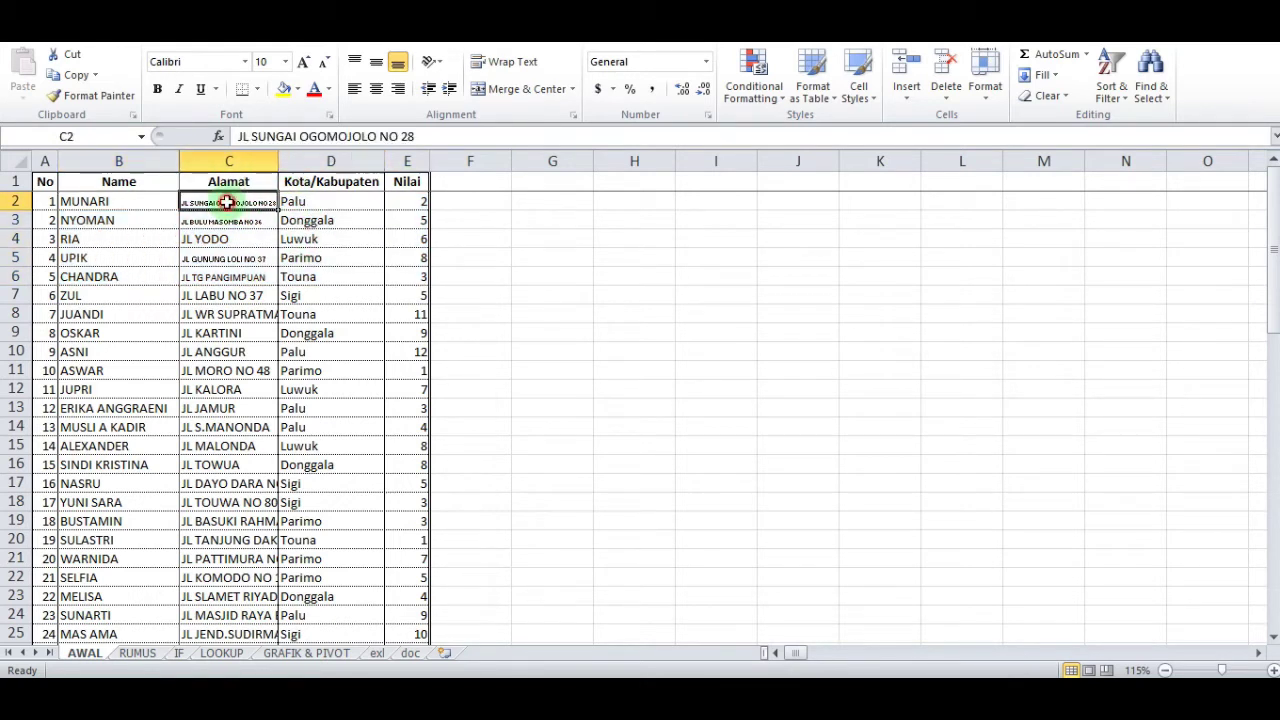
{"action": "left_click", "coordinate": [230, 222]}
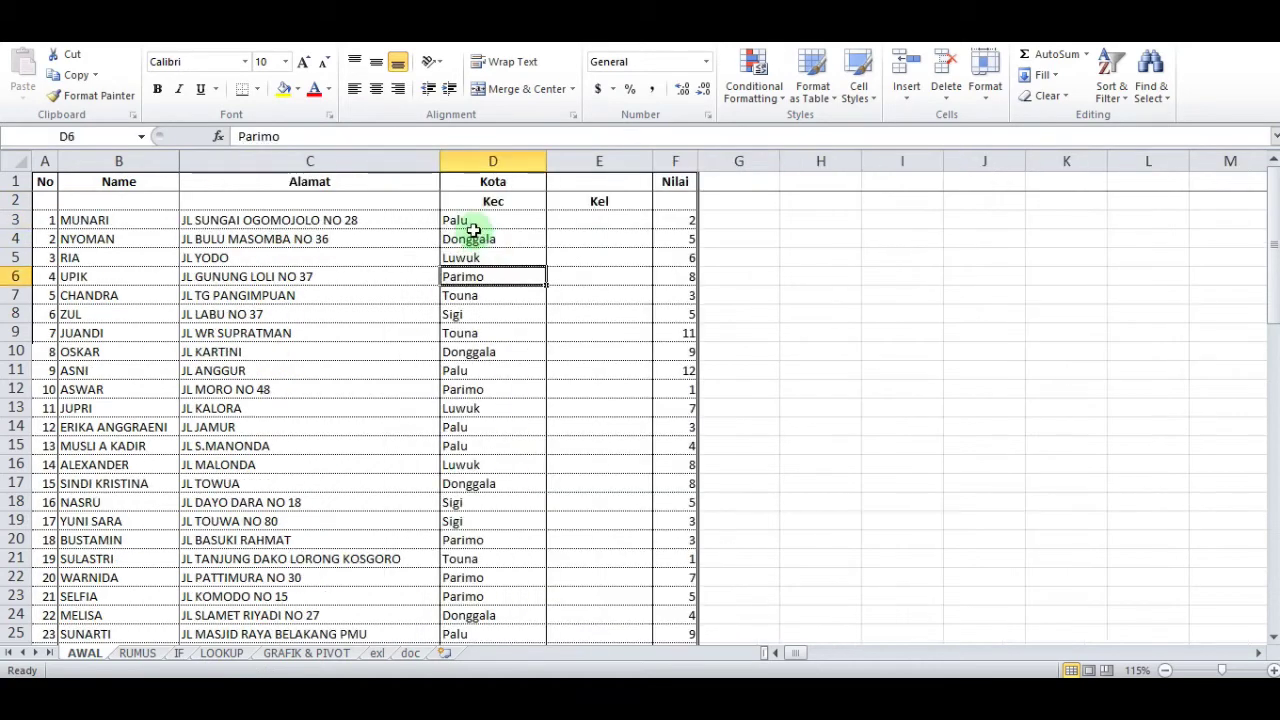
- Merge and center the Kota heading across D1:E1
{"action": "left_click", "coordinate": [493, 239]}
{"action": "left_click_drag", "start_coordinate": [493, 181], "coordinate": [549, 175]}
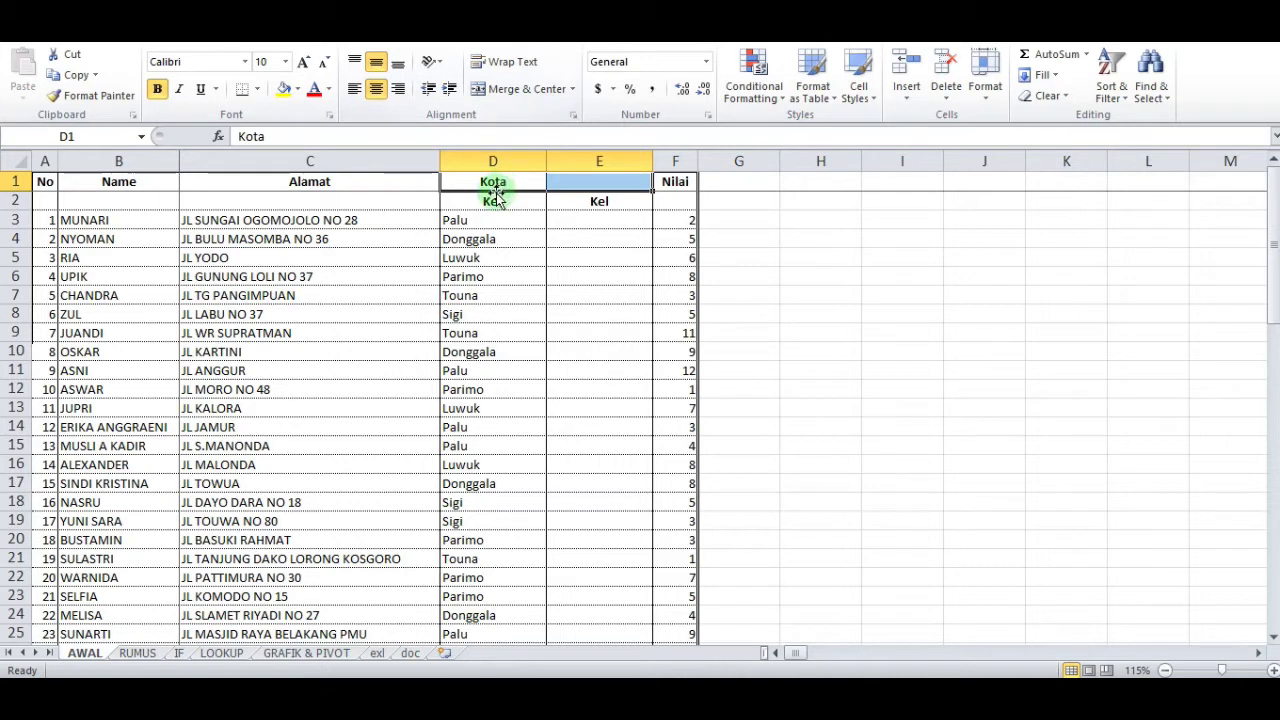
{"action": "left_click_drag", "start_coordinate": [498, 183], "coordinate": [583, 181]}
{"action": "left_click", "coordinate": [565, 263]}
{"action": "left_click", "coordinate": [515, 87]}
{"action": "left_click", "coordinate": [500, 198]}
{"action": "left_click", "coordinate": [498, 184]}
{"action": "left_click_drag", "start_coordinate": [498, 185], "coordinate": [568, 186]}
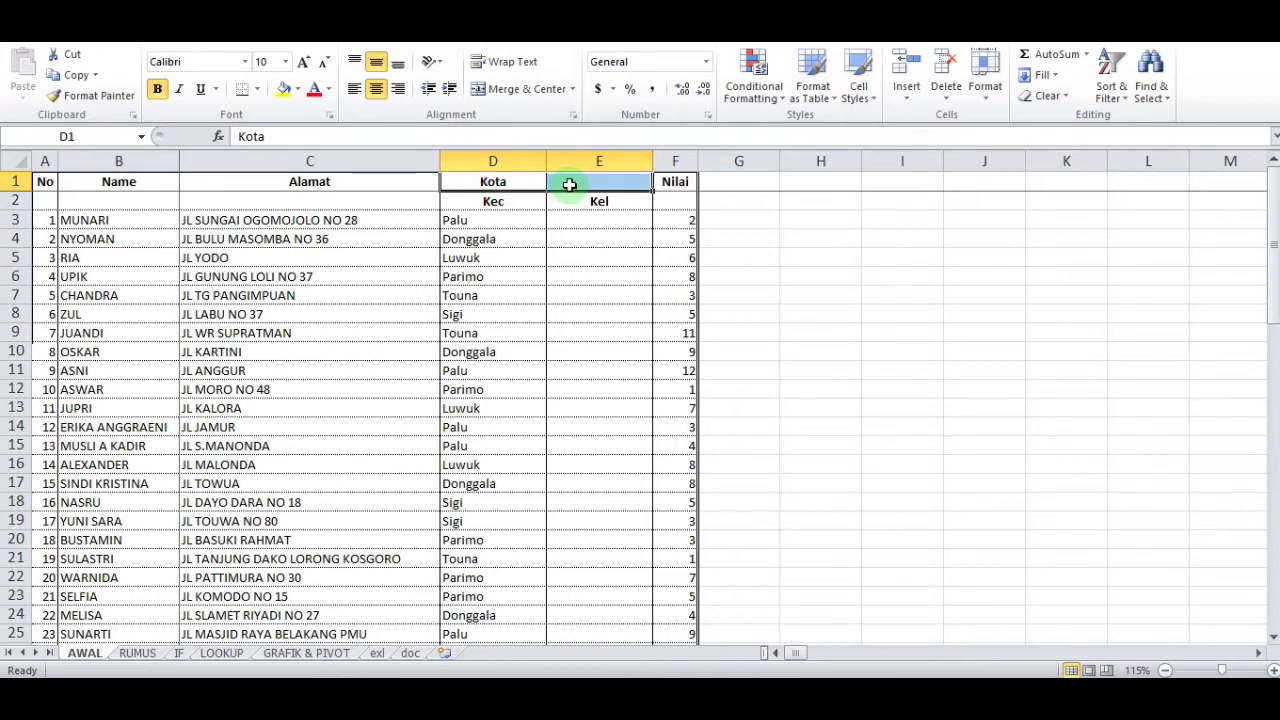
{"action": "left_click", "coordinate": [573, 89]}
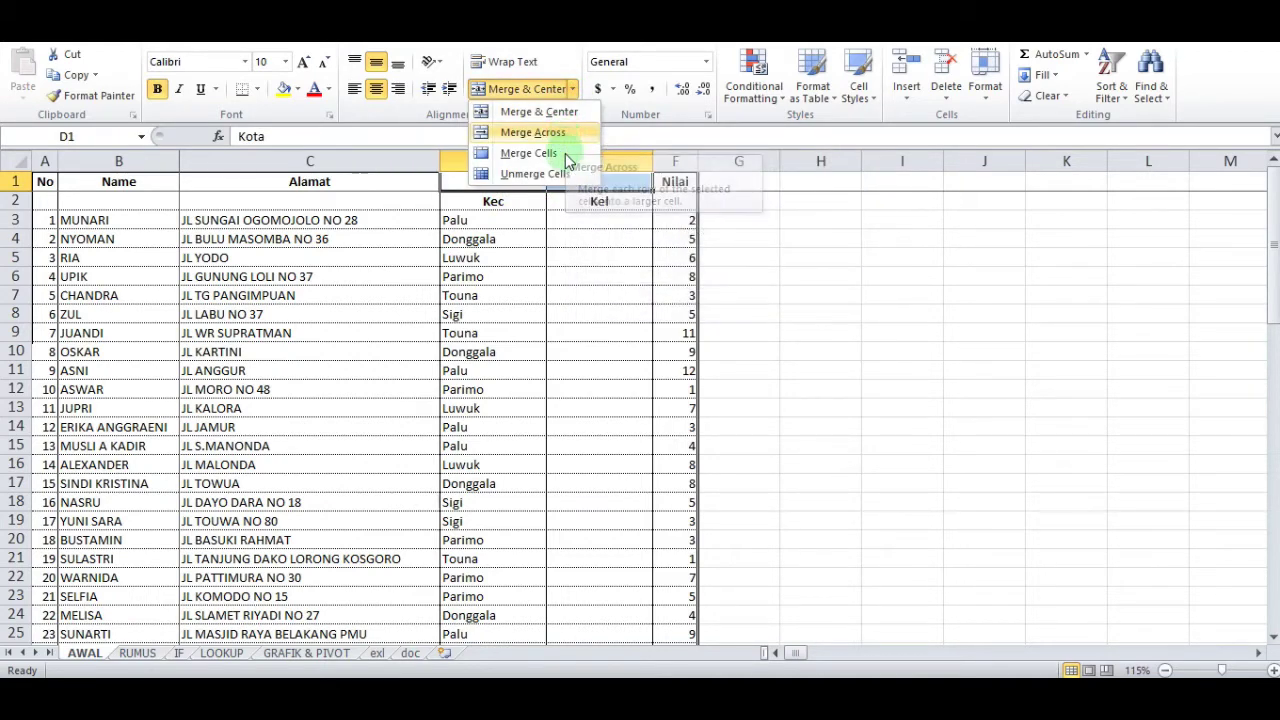
{"action": "left_click", "coordinate": [565, 182]}
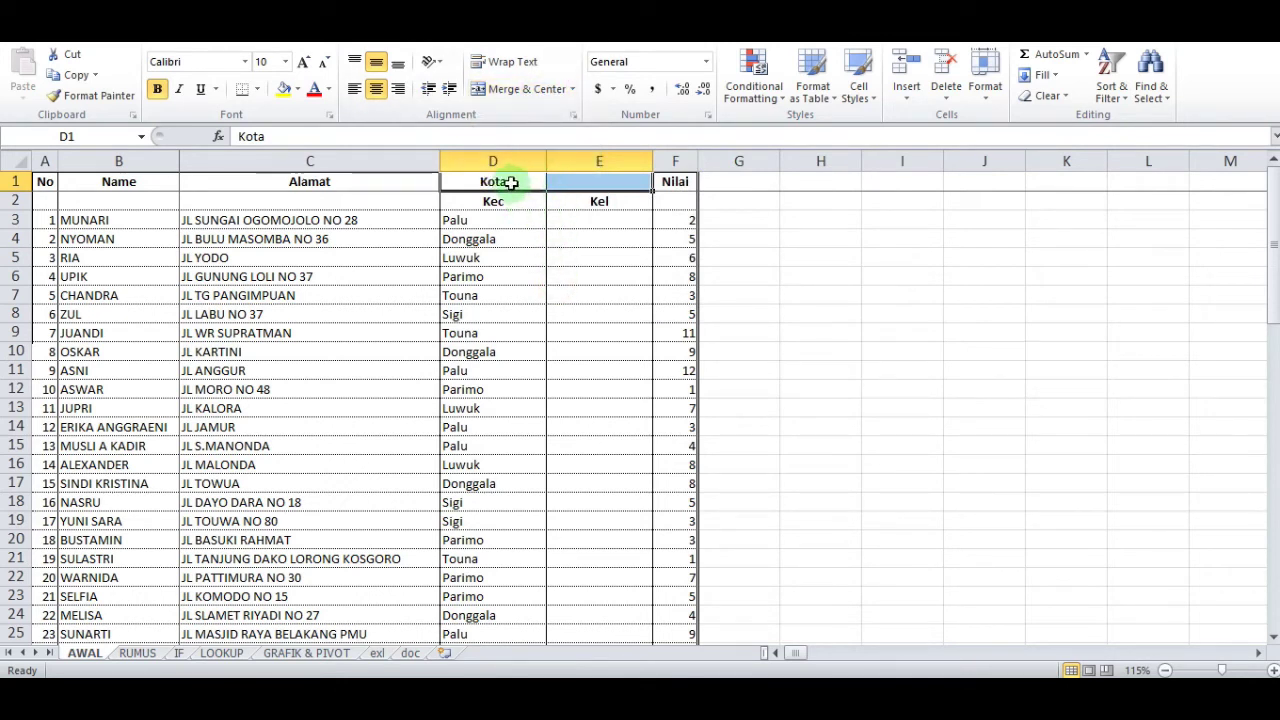
{"action": "left_click", "coordinate": [571, 89]}
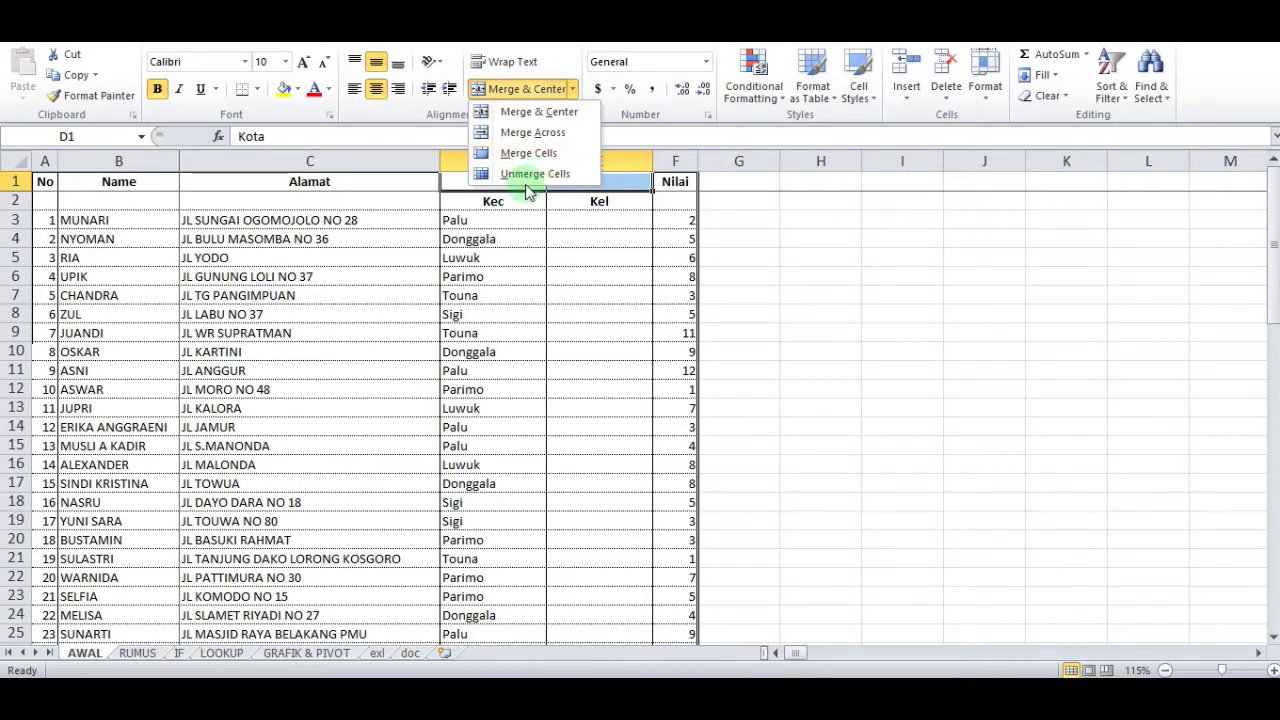
{"action": "left_click", "coordinate": [540, 112]}
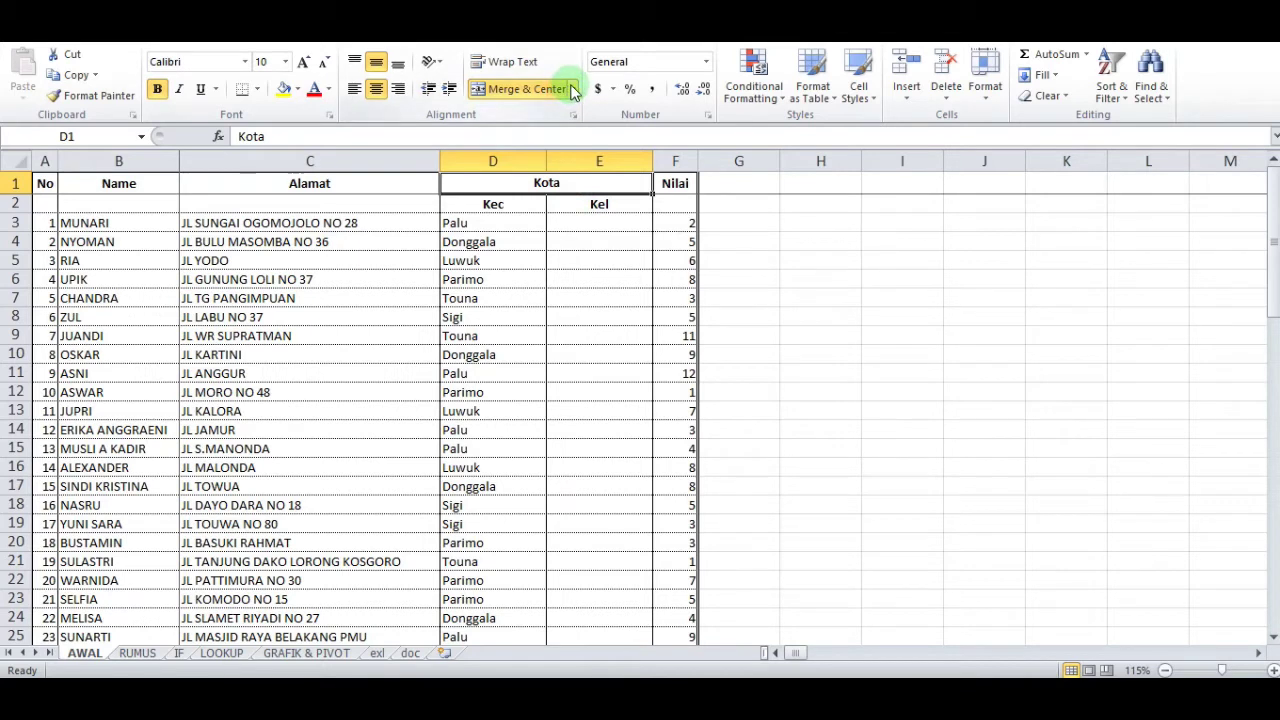
- Undo the merge of the Kota heading in D1:E1
{"action": "left_click", "coordinate": [574, 261]}
{"action": "key", "text": "ctrl+z"}
{"action": "left_click", "coordinate": [512, 186]}
{"action": "left_click", "coordinate": [555, 277]}
- Apply Merge Across to D1:E2 so each heading row is merged separately, accepting the loss of Kel
{"action": "left_click_drag", "start_coordinate": [516, 190], "coordinate": [591, 200]}
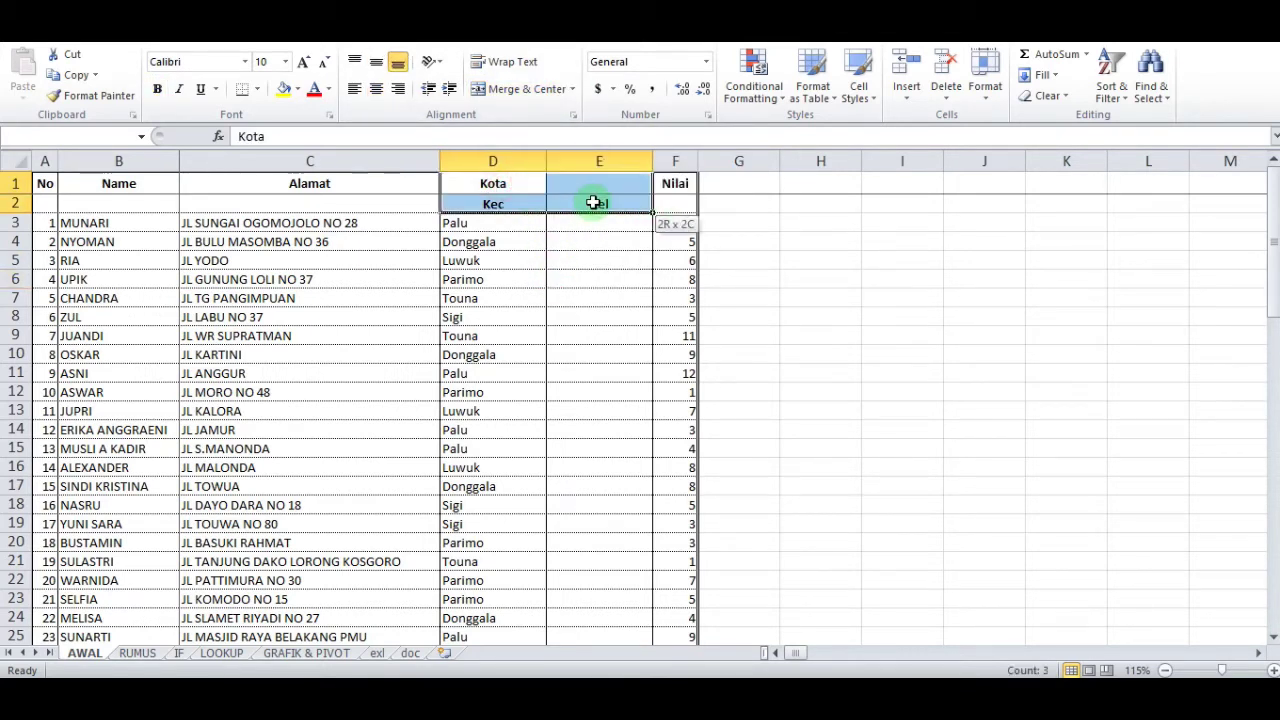
{"action": "left_click", "coordinate": [572, 90]}
{"action": "left_click", "coordinate": [562, 138]}
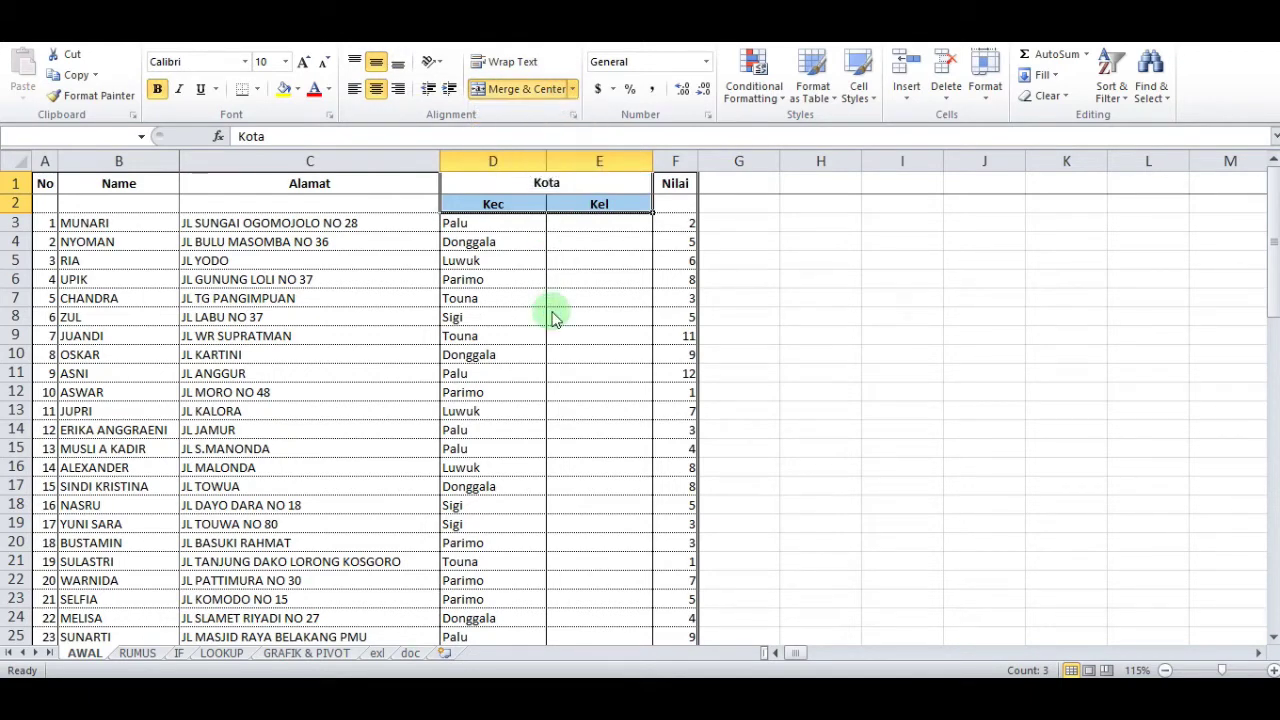
{"action": "left_click", "coordinate": [604, 414]}
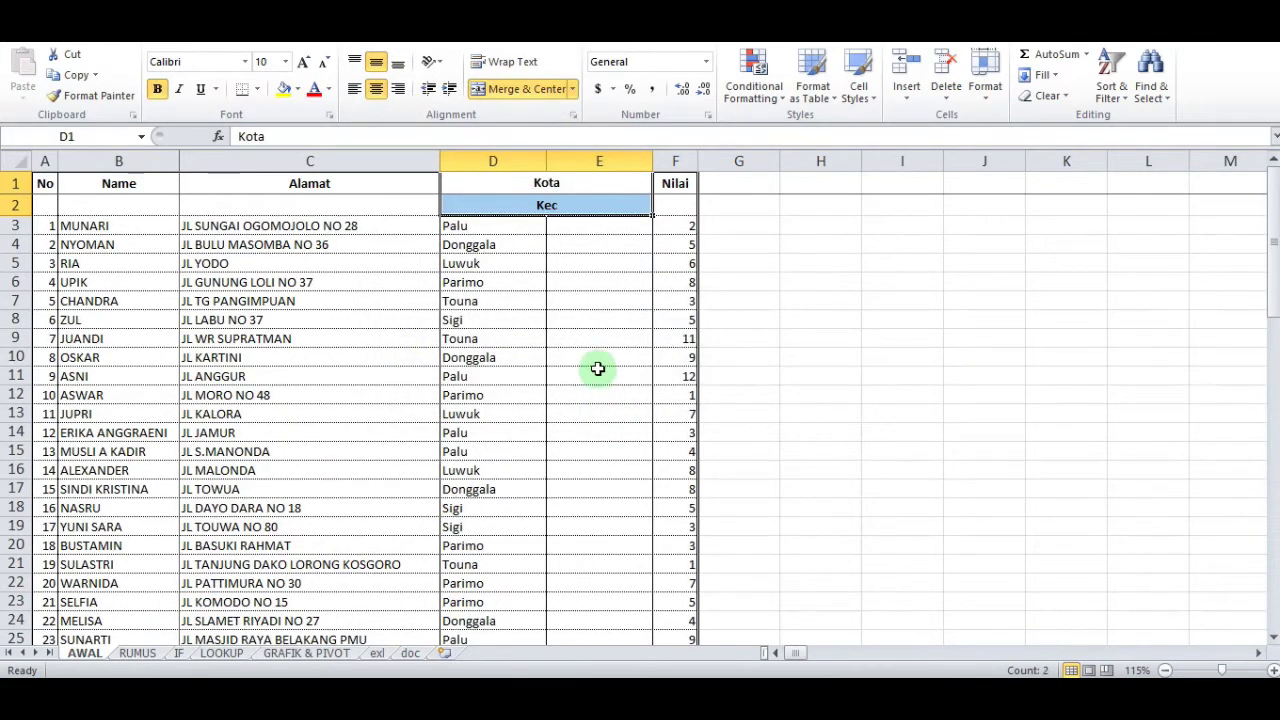
{"action": "left_click", "coordinate": [598, 370]}
- Check the merged Kota and Kec heading cells and undo the Merge Across on D1:E2
{"action": "left_click_drag", "start_coordinate": [569, 184], "coordinate": [568, 201]}
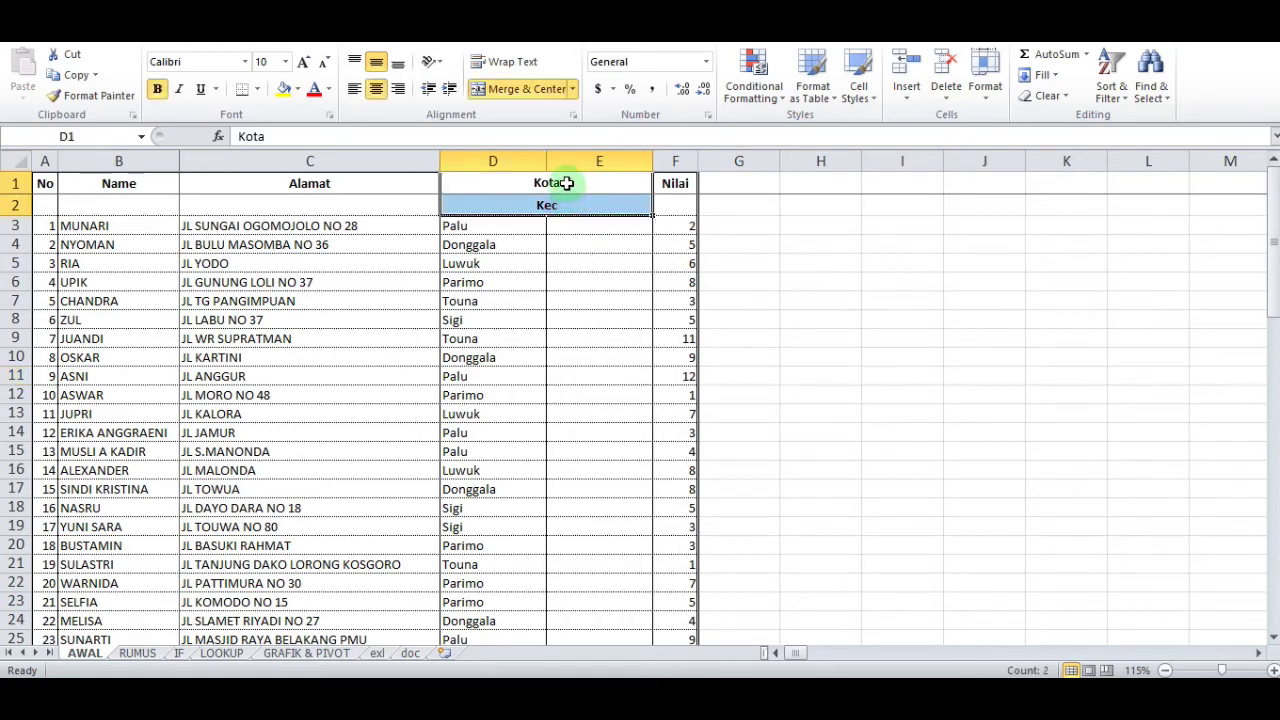
{"action": "left_click", "coordinate": [471, 191]}
{"action": "left_click", "coordinate": [571, 203]}
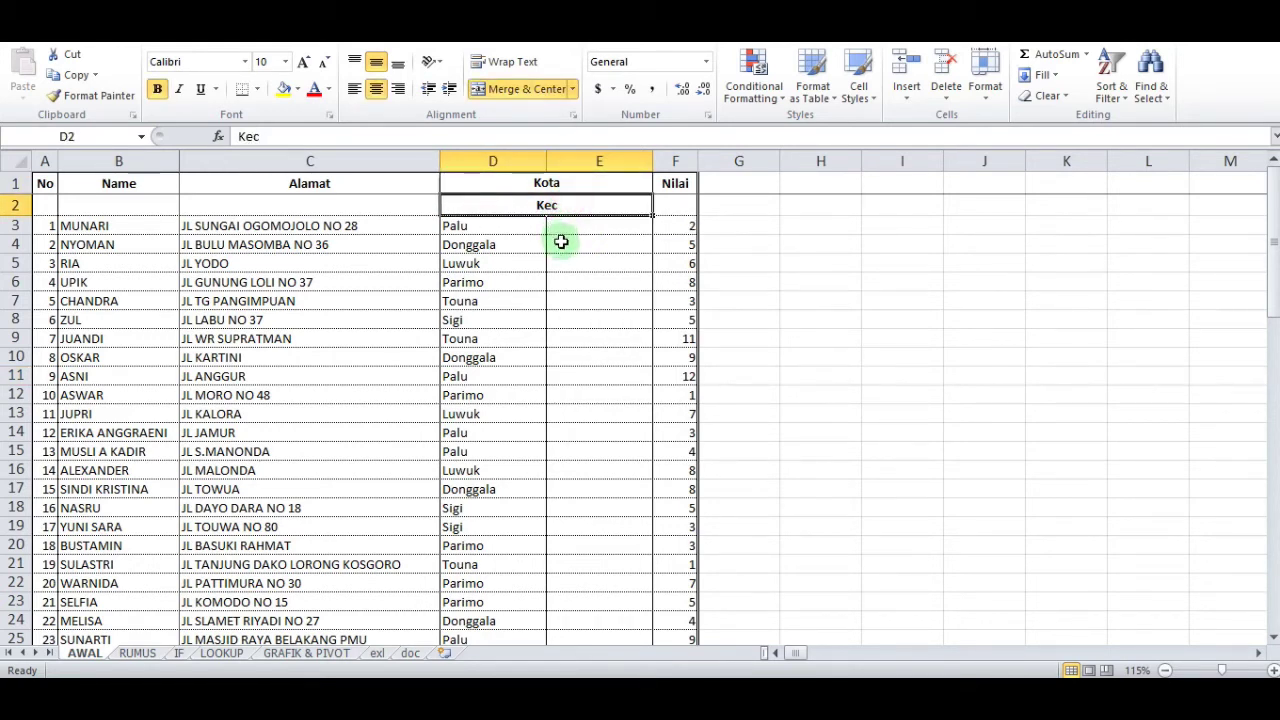
{"action": "key", "text": "ctrl+z"}
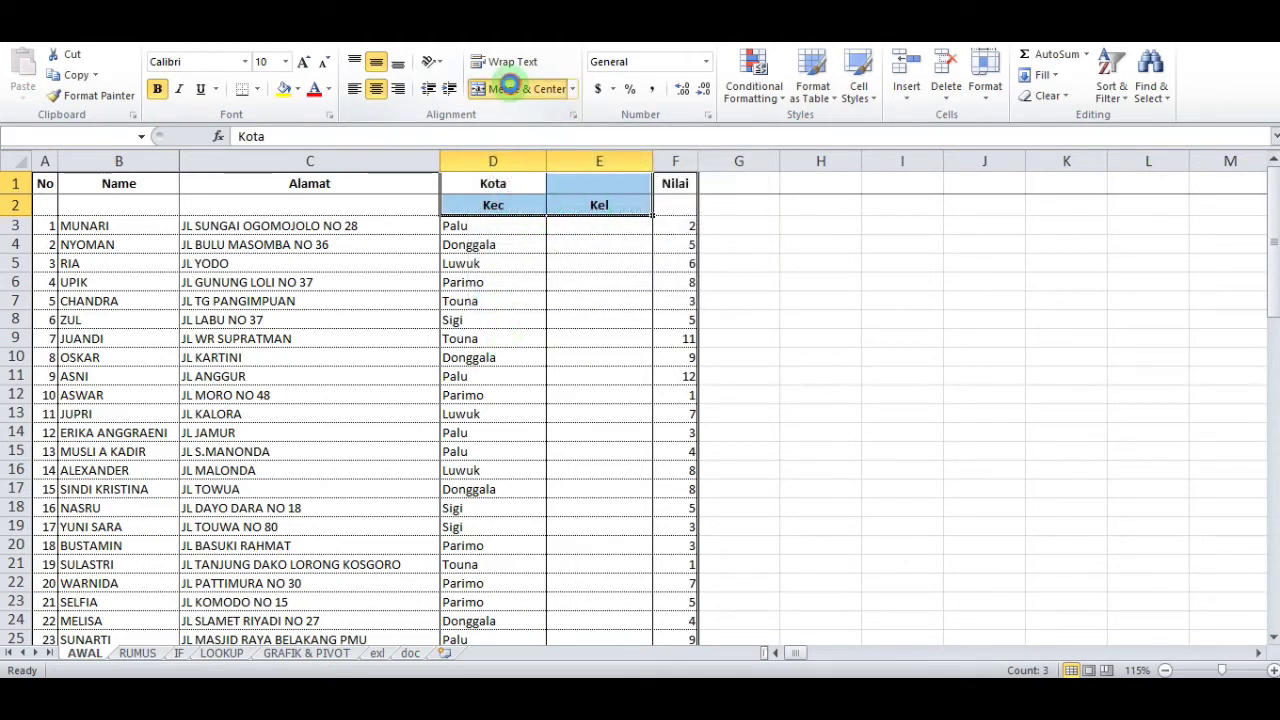
- Merge and center the whole block D1:E2 into one Kota cell, accepting the loss of the other values
{"action": "left_click", "coordinate": [510, 88]}
{"action": "left_click", "coordinate": [603, 411]}
{"action": "left_click", "coordinate": [594, 394]}
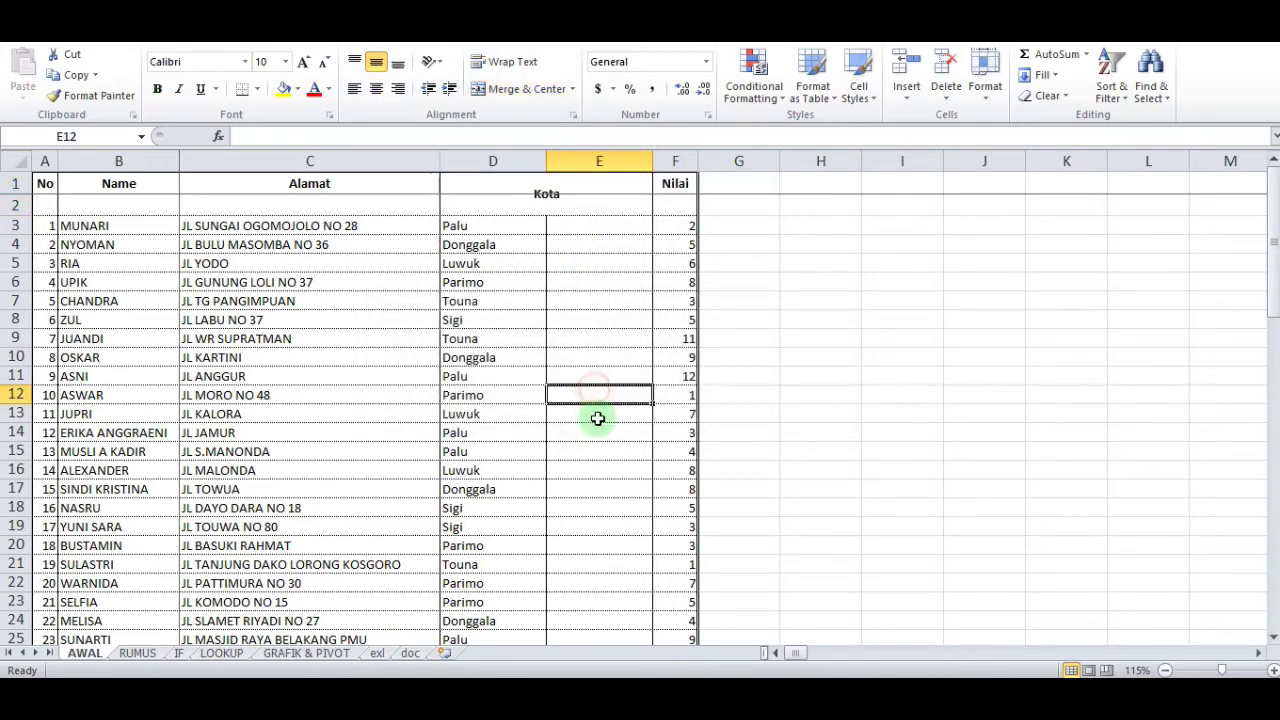
{"action": "left_click", "coordinate": [564, 206]}
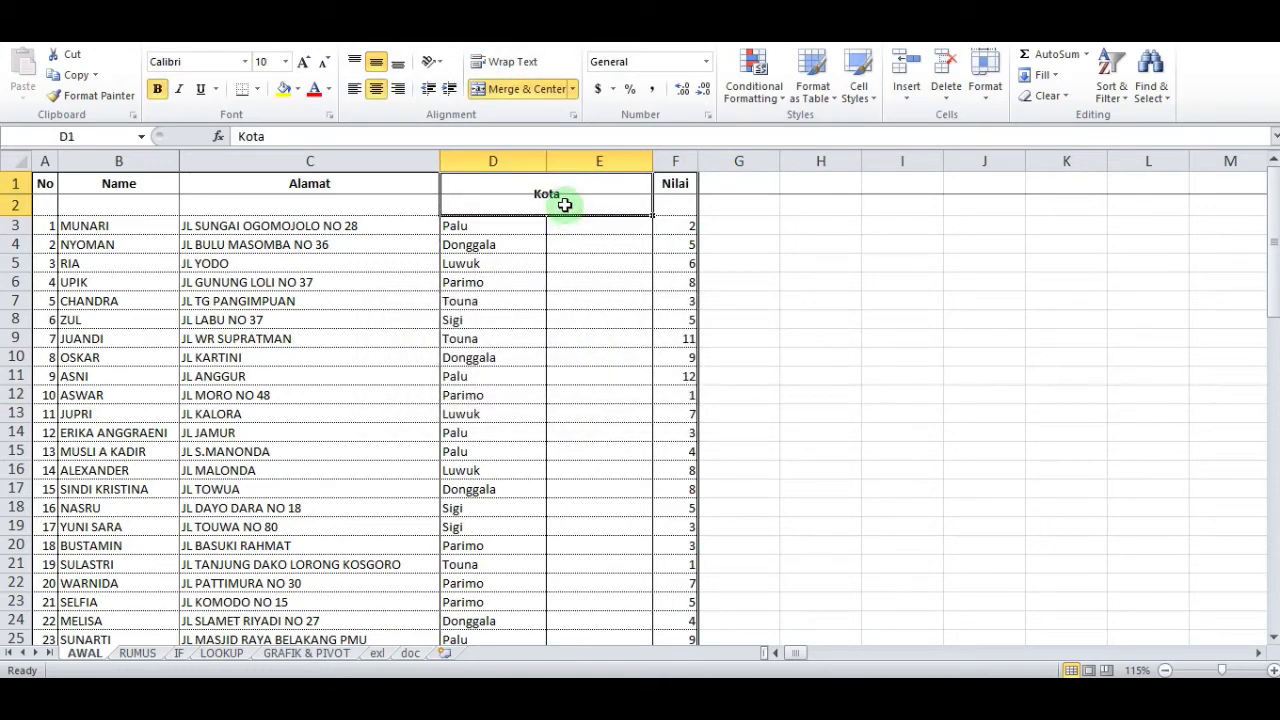
- Undo the Merge & Center of D1:E2 to restore the separate Kota, Kec and Kel cells
{"action": "key", "text": "ctrl+z"}
{"action": "left_click", "coordinate": [520, 208]}
{"action": "left_click", "coordinate": [543, 282]}
{"action": "left_click", "coordinate": [597, 300]}
{"action": "left_click", "coordinate": [555, 224]}
{"action": "left_click_drag", "start_coordinate": [511, 180], "coordinate": [594, 180]}
{"action": "left_click", "coordinate": [422, 228]}
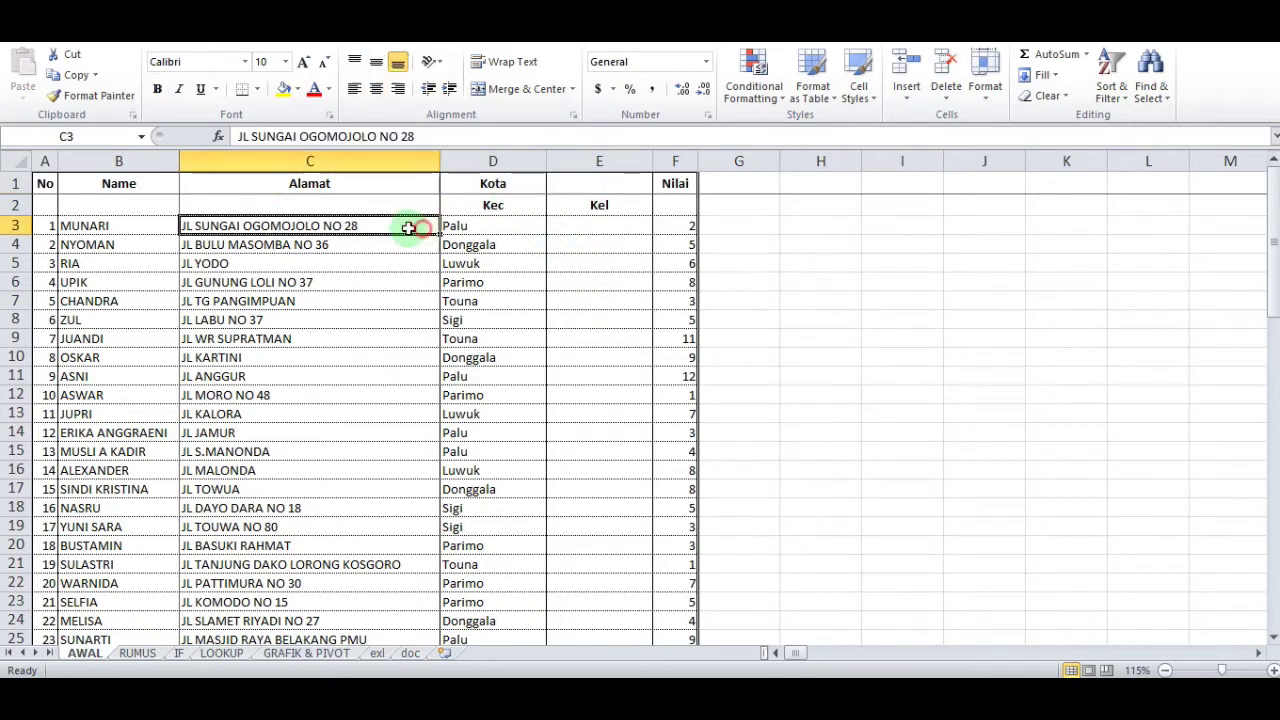
- Merge and center C1:C2 so the Alamat heading spans both header rows
{"action": "left_click_drag", "start_coordinate": [266, 171], "coordinate": [266, 203]}
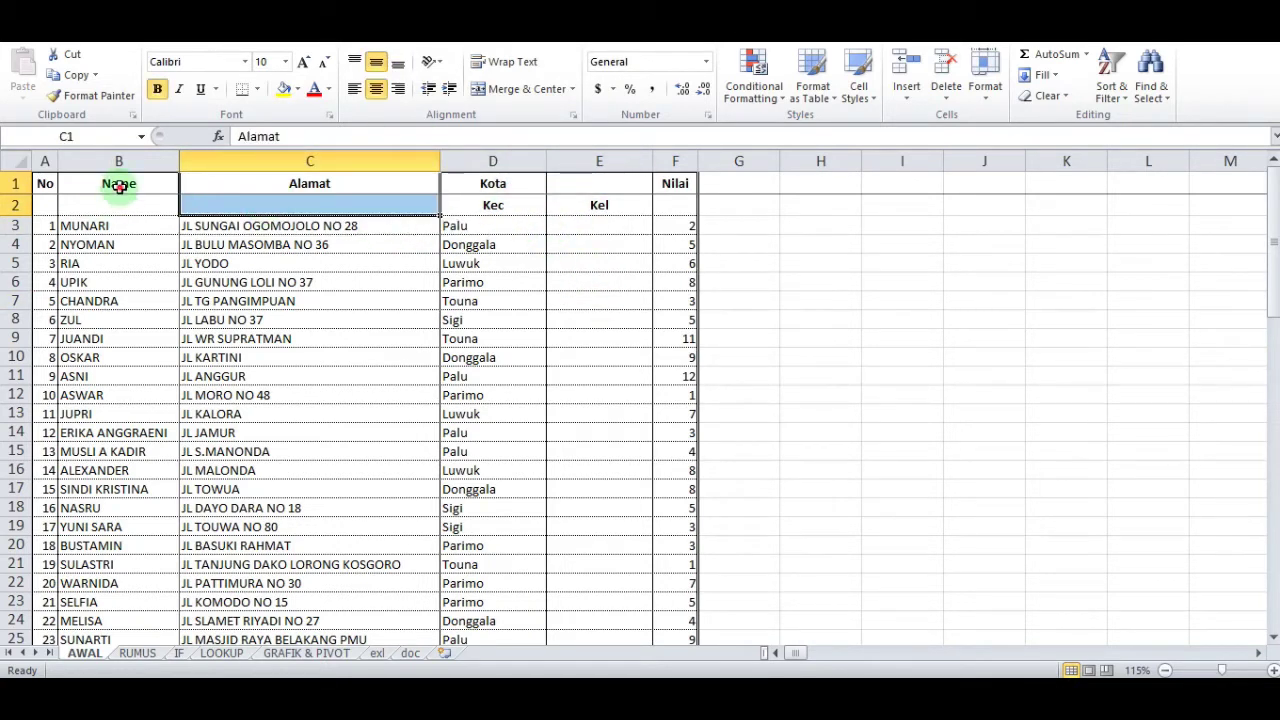
{"action": "left_click_drag", "start_coordinate": [119, 186], "coordinate": [123, 209]}
{"action": "left_click_drag", "start_coordinate": [265, 180], "coordinate": [263, 196]}
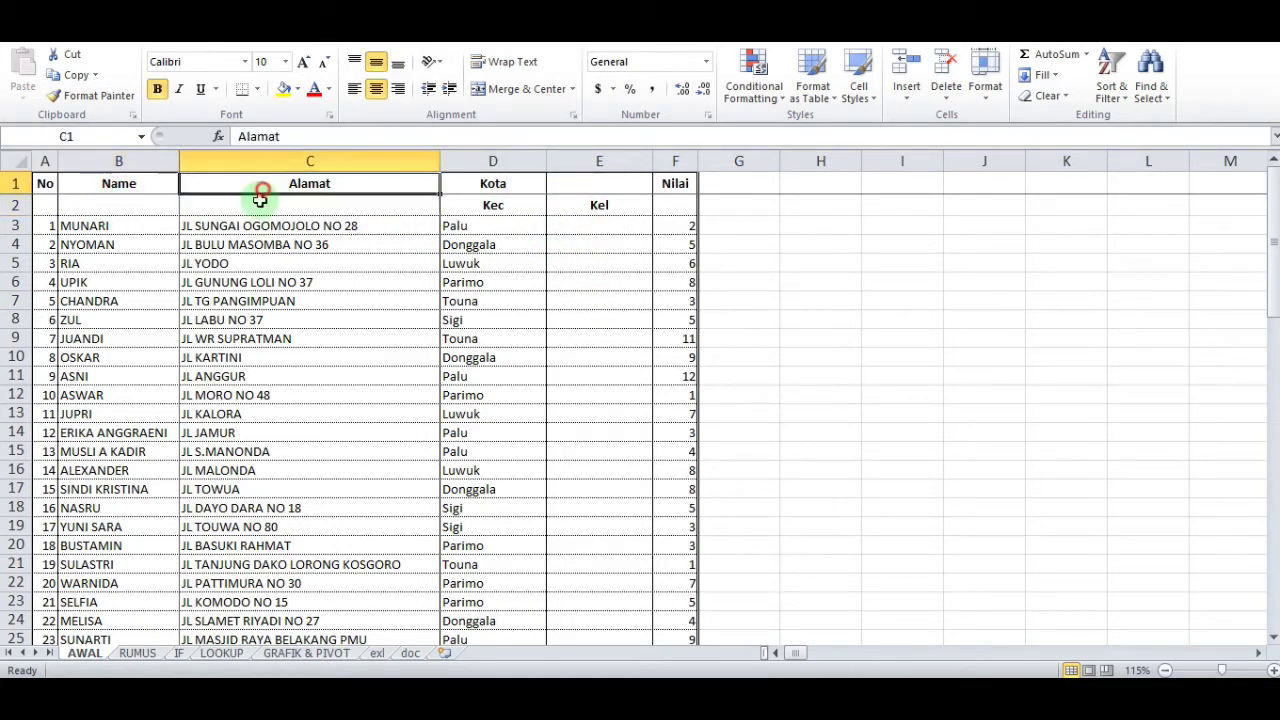
{"action": "left_click", "coordinate": [497, 89]}
{"action": "left_click", "coordinate": [349, 429]}
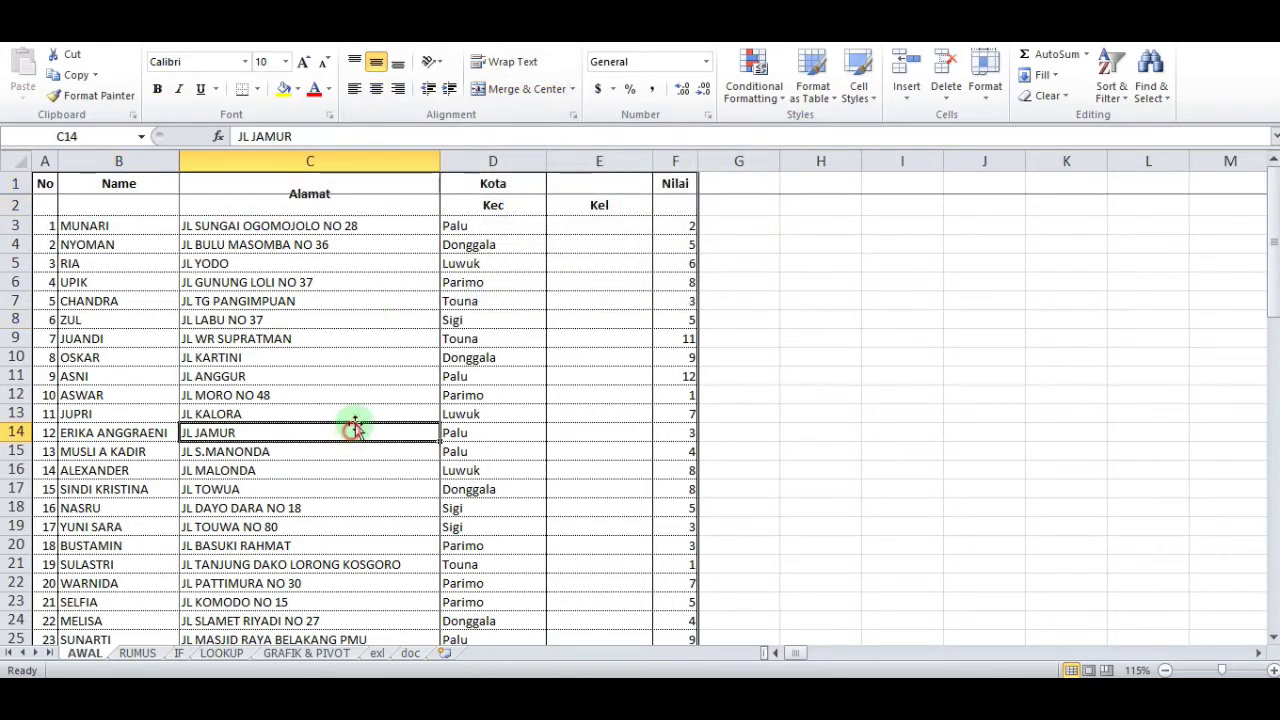
{"action": "left_click", "coordinate": [355, 193]}
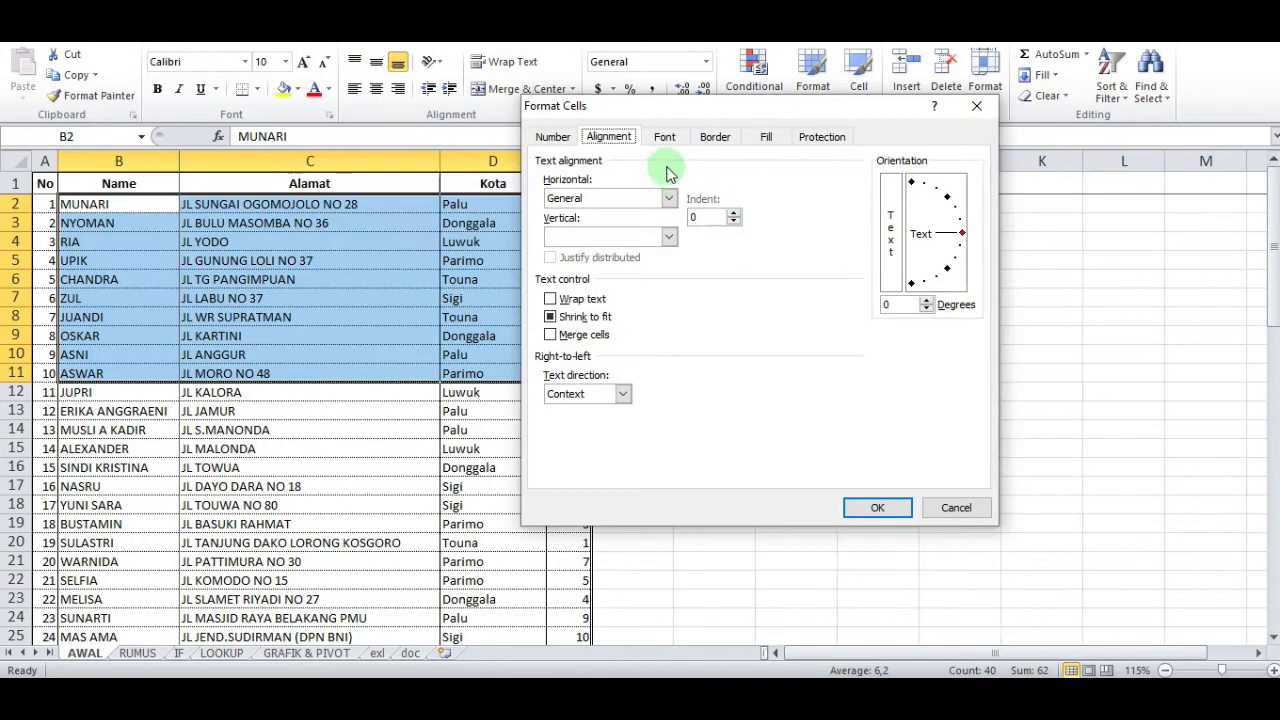
- In the cell font settings for B2:E11, choose the Comic Sans MS font
{"action": "left_click", "coordinate": [662, 138]}
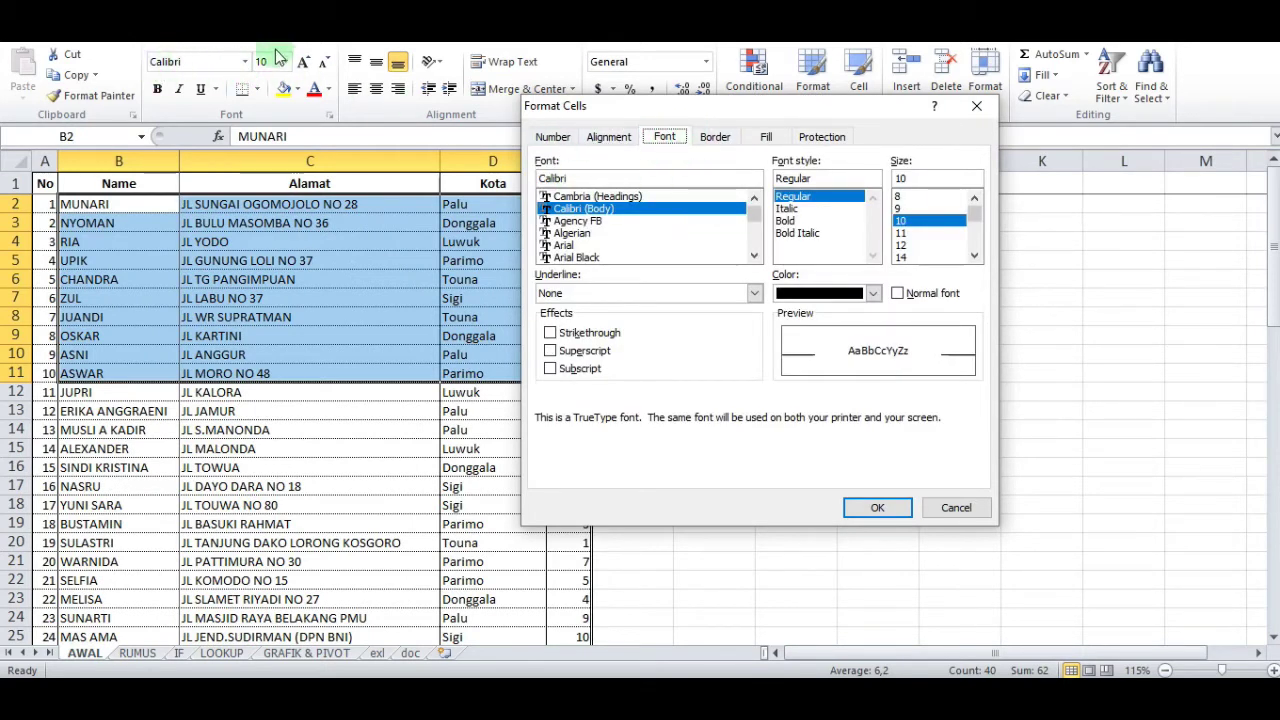
{"action": "left_click", "coordinate": [977, 105]}
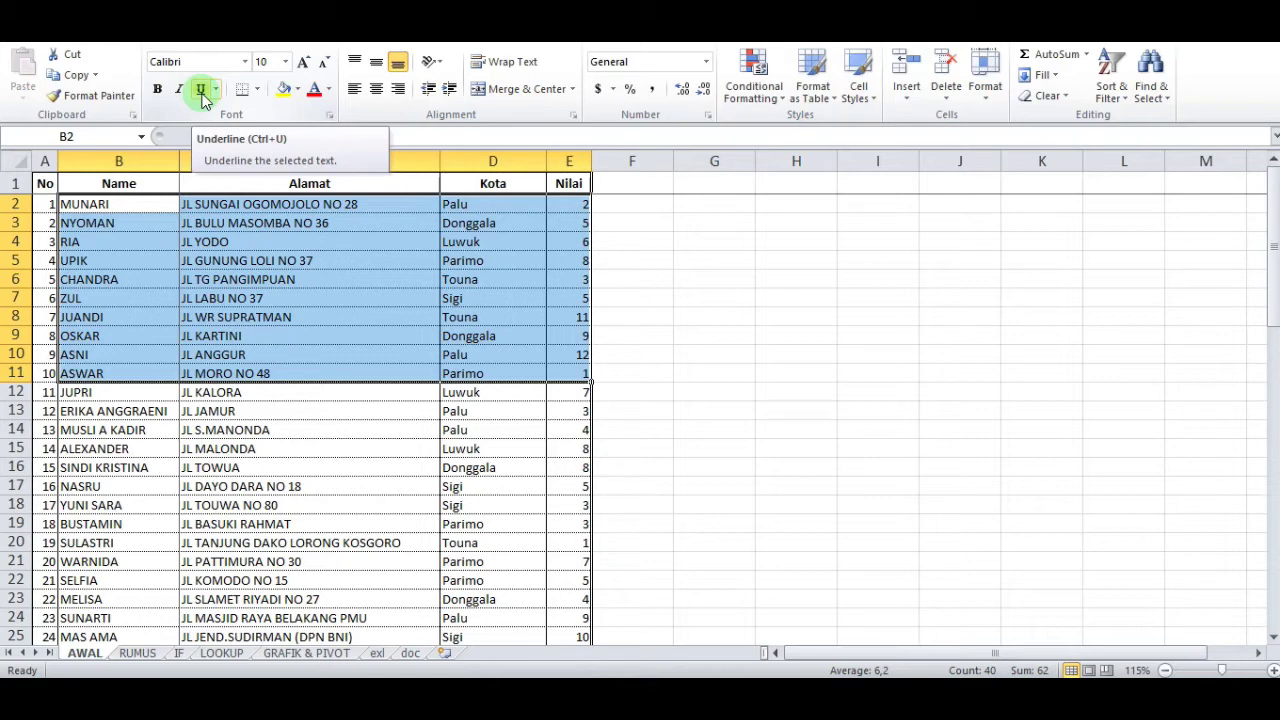
{"action": "left_click", "coordinate": [329, 114]}
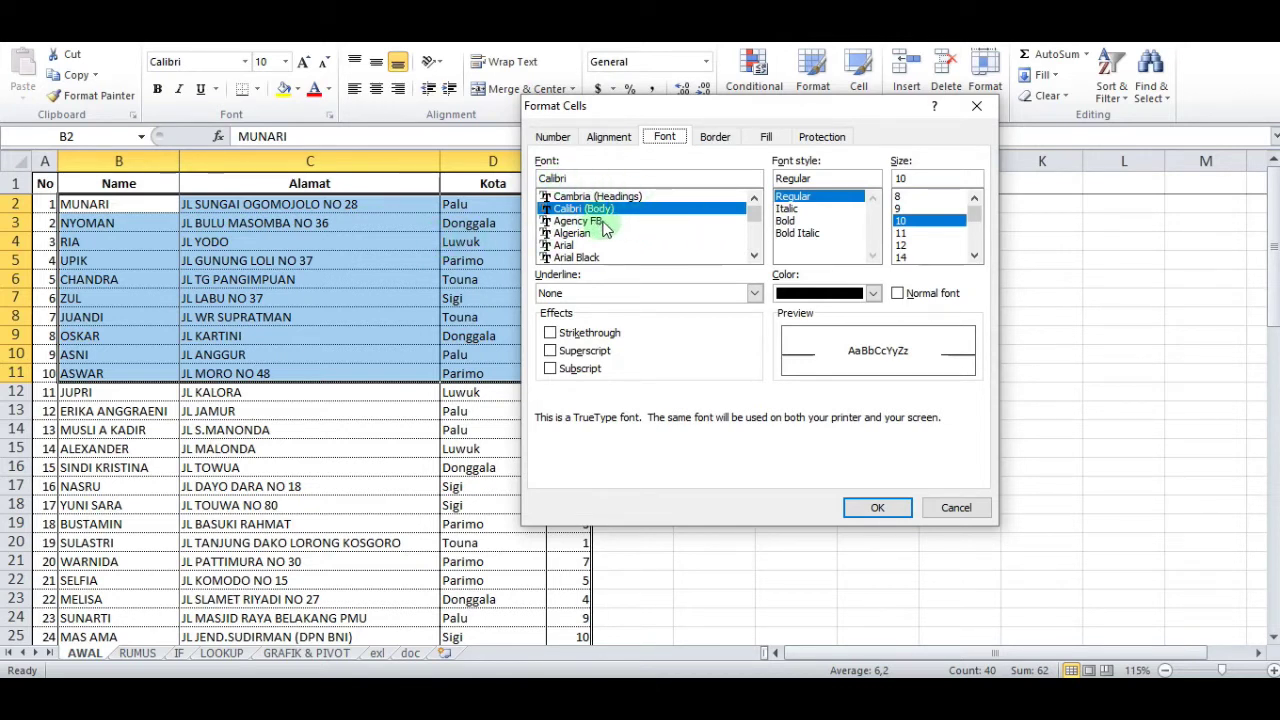
{"action": "scroll", "coordinate": [603, 230], "scroll_direction": "down", "scroll_amount": 18}
{"action": "scroll", "coordinate": [608, 245], "scroll_direction": "down", "scroll_amount": 10}
{"action": "scroll", "coordinate": [608, 245], "scroll_direction": "down", "scroll_amount": 1}
{"action": "scroll", "coordinate": [600, 245], "scroll_direction": "up", "scroll_amount": 9}
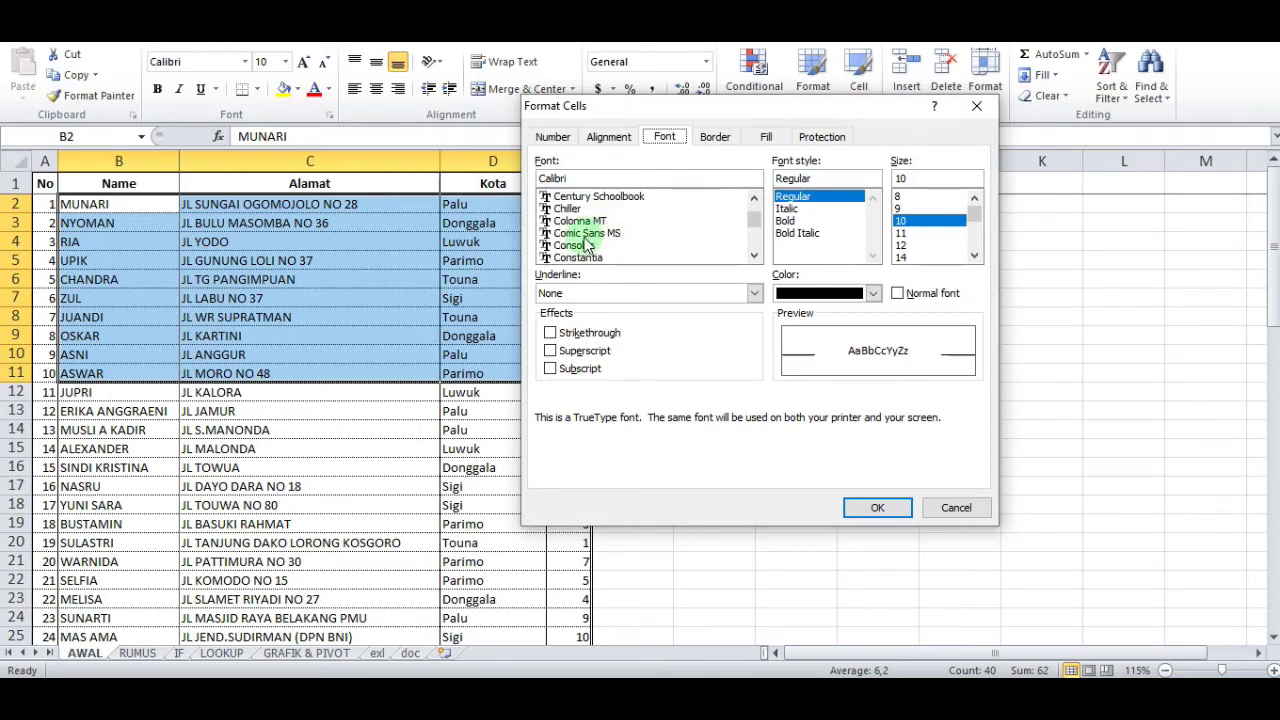
{"action": "left_click", "coordinate": [586, 236]}
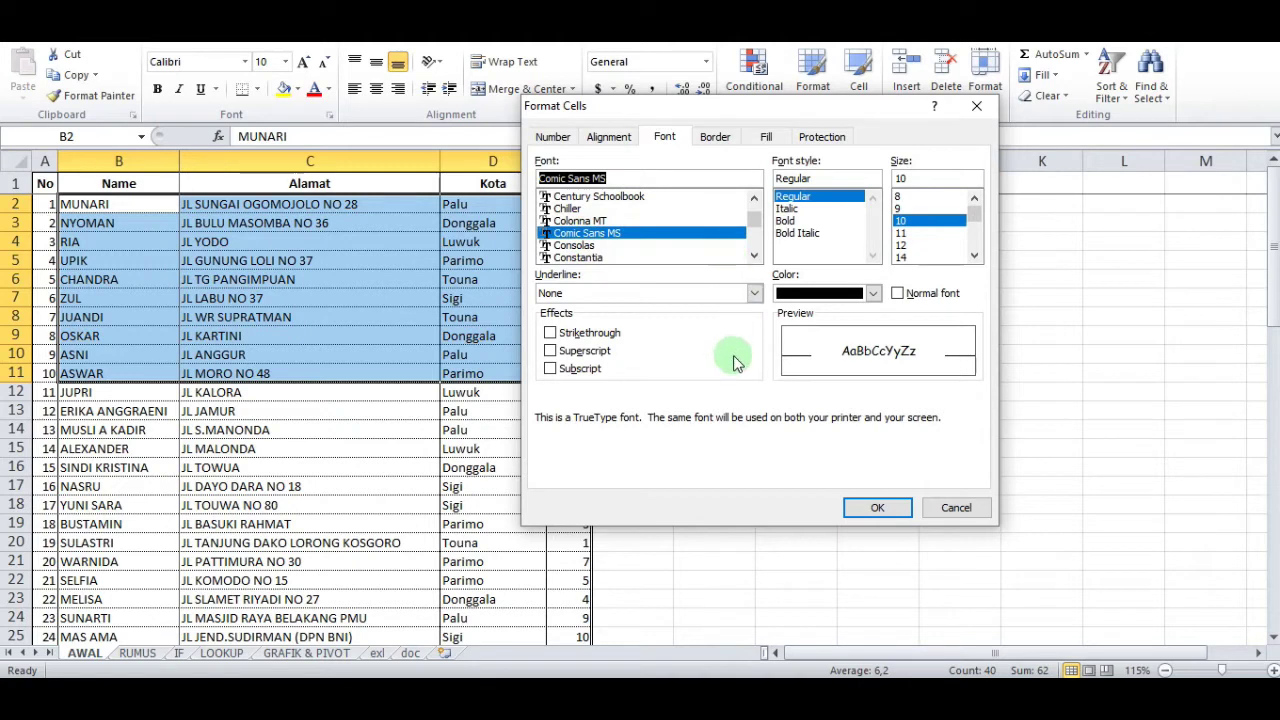
- Try the Italic and Bold styles, settle on Bold Italic, and set the font size to 12
{"action": "left_click", "coordinate": [790, 209]}
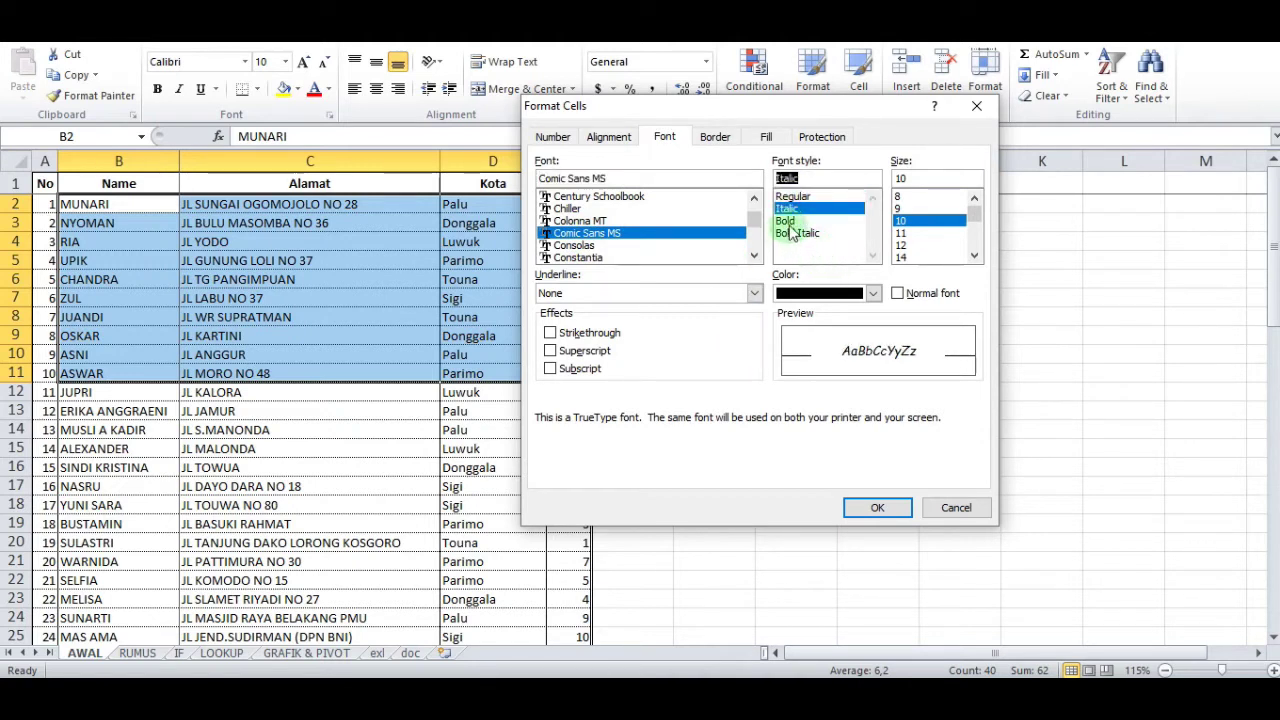
{"action": "left_click", "coordinate": [789, 221]}
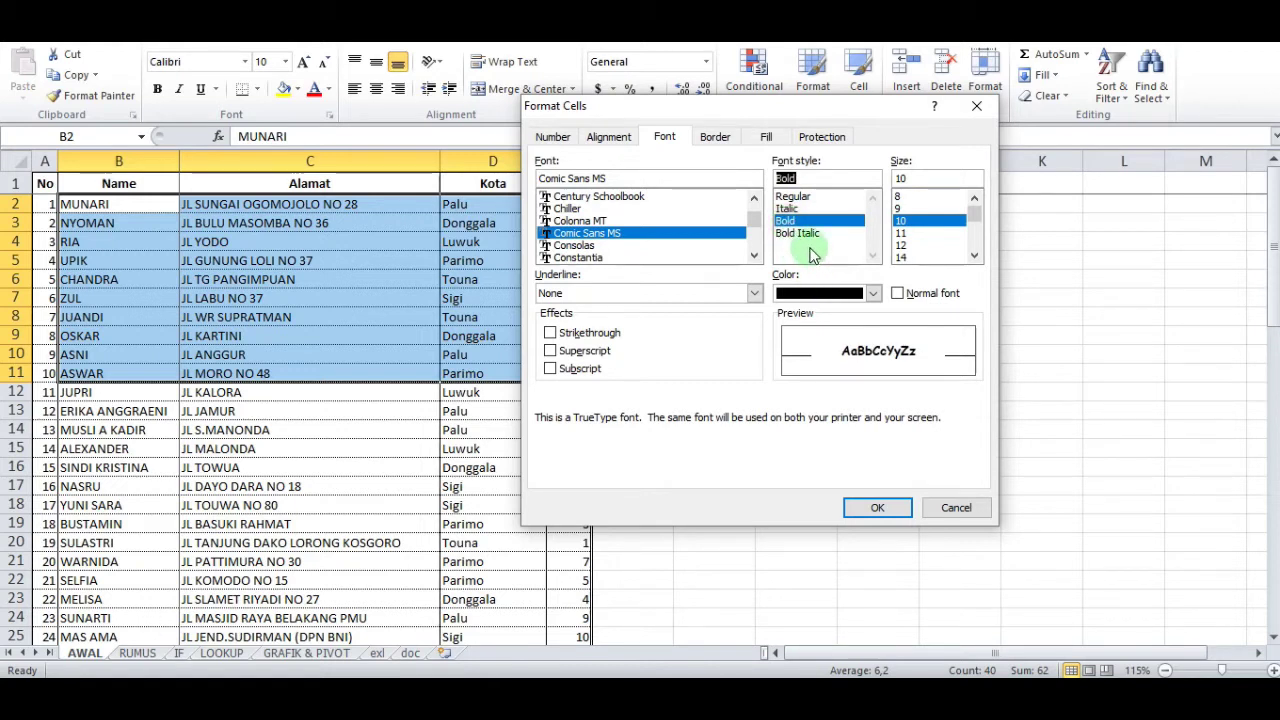
{"action": "left_click", "coordinate": [803, 236]}
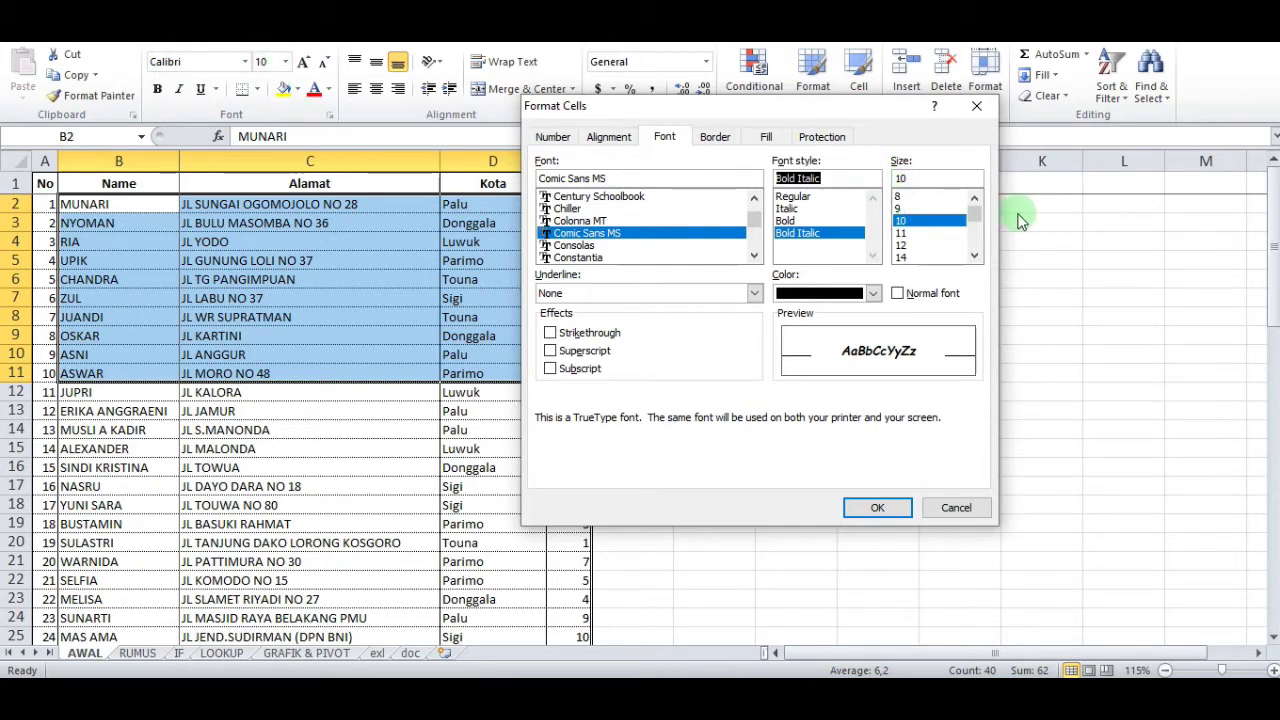
{"action": "left_click", "coordinate": [902, 246]}
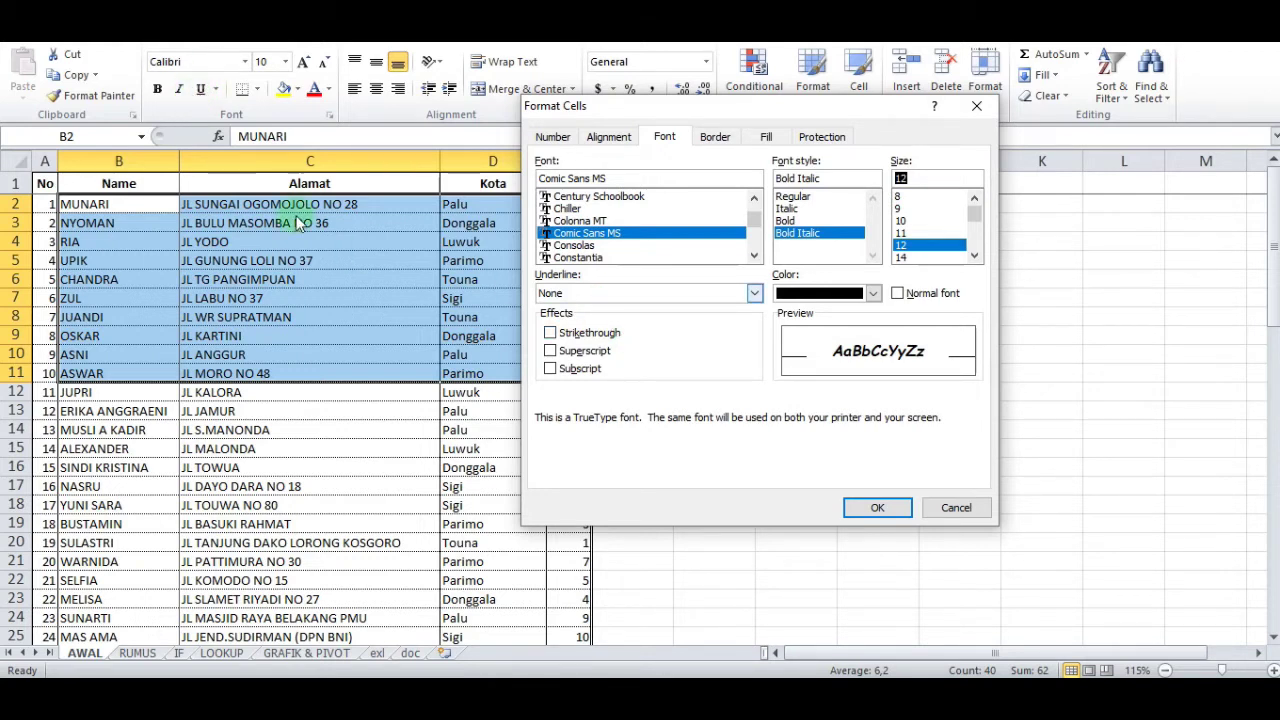
- Compare the Single Accounting, Double Accounting and Double underlines in the preview, and settle on Double
{"action": "left_click", "coordinate": [553, 294]}
{"action": "left_click", "coordinate": [568, 298]}
{"action": "left_click", "coordinate": [651, 291]}
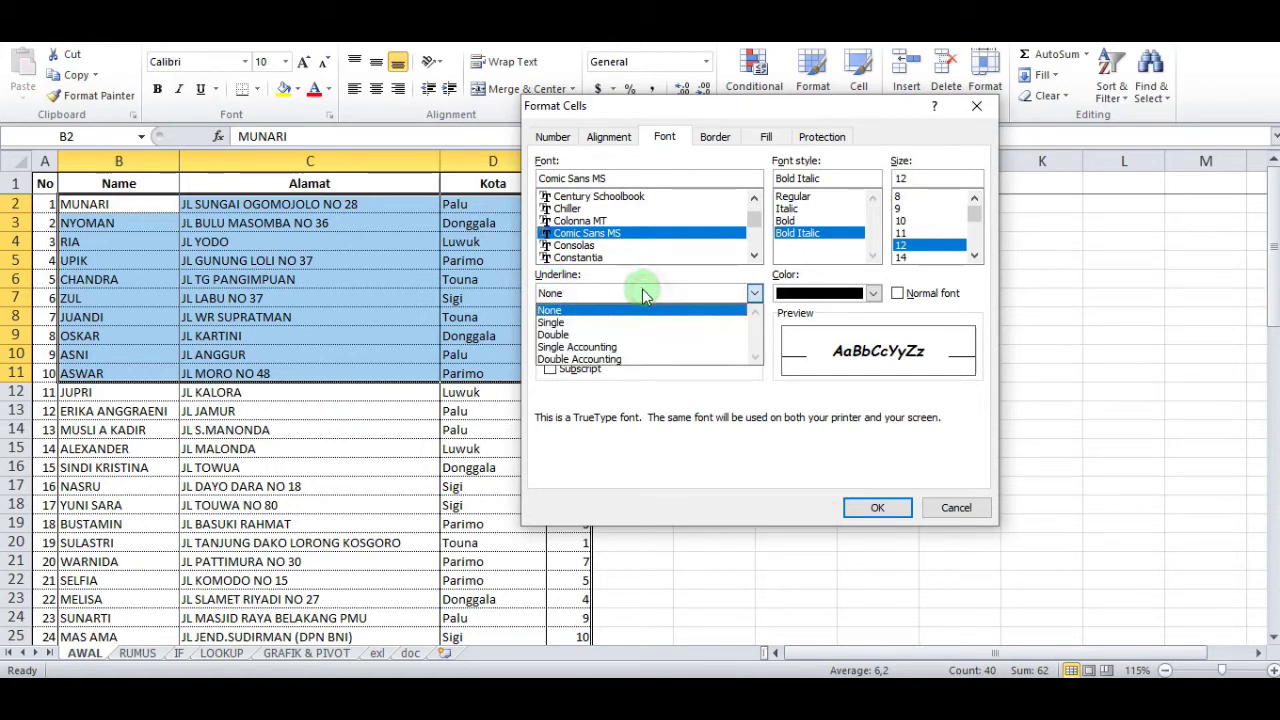
{"action": "left_click", "coordinate": [600, 347]}
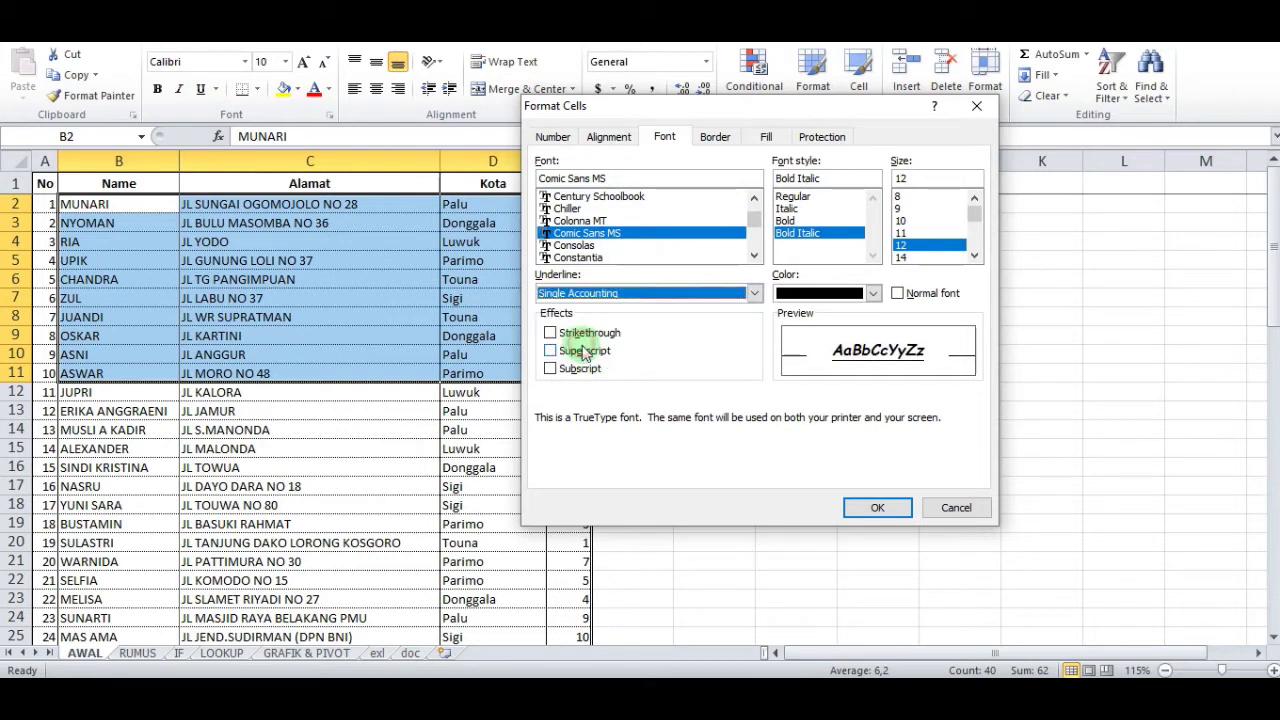
{"action": "left_click", "coordinate": [598, 293]}
{"action": "left_click", "coordinate": [590, 359]}
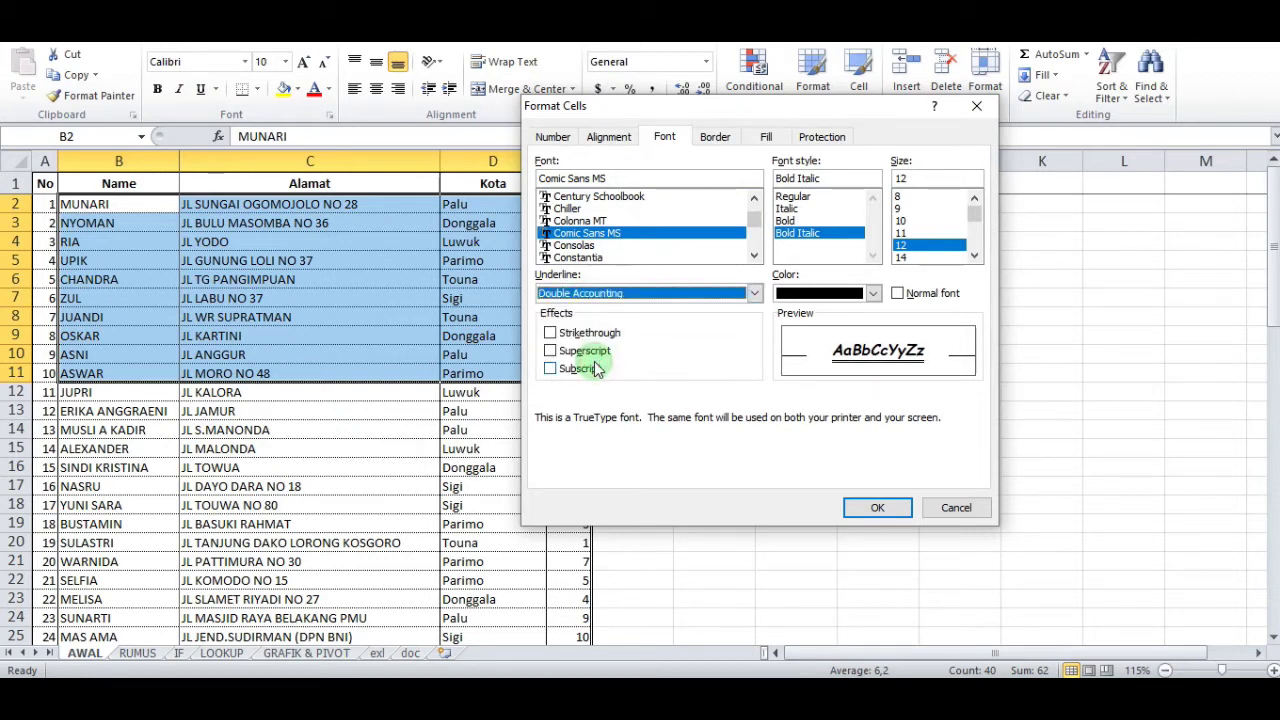
{"action": "left_click", "coordinate": [594, 293]}
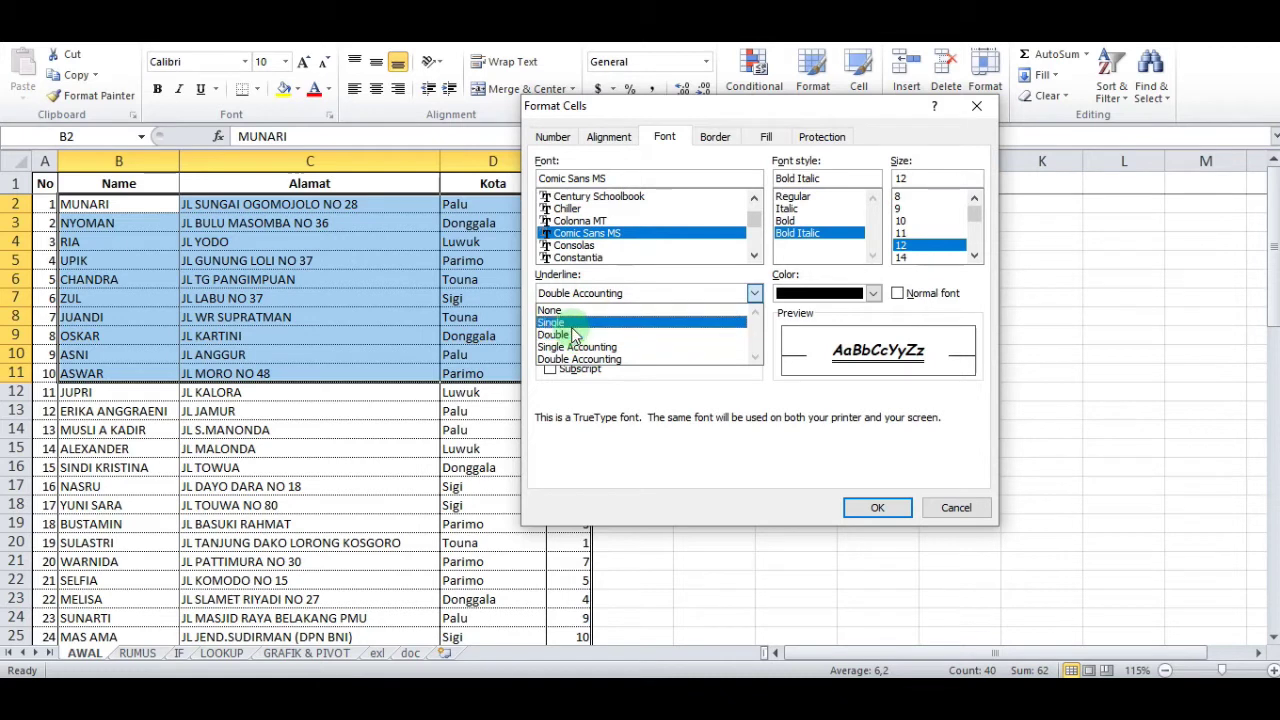
{"action": "left_click", "coordinate": [557, 335]}
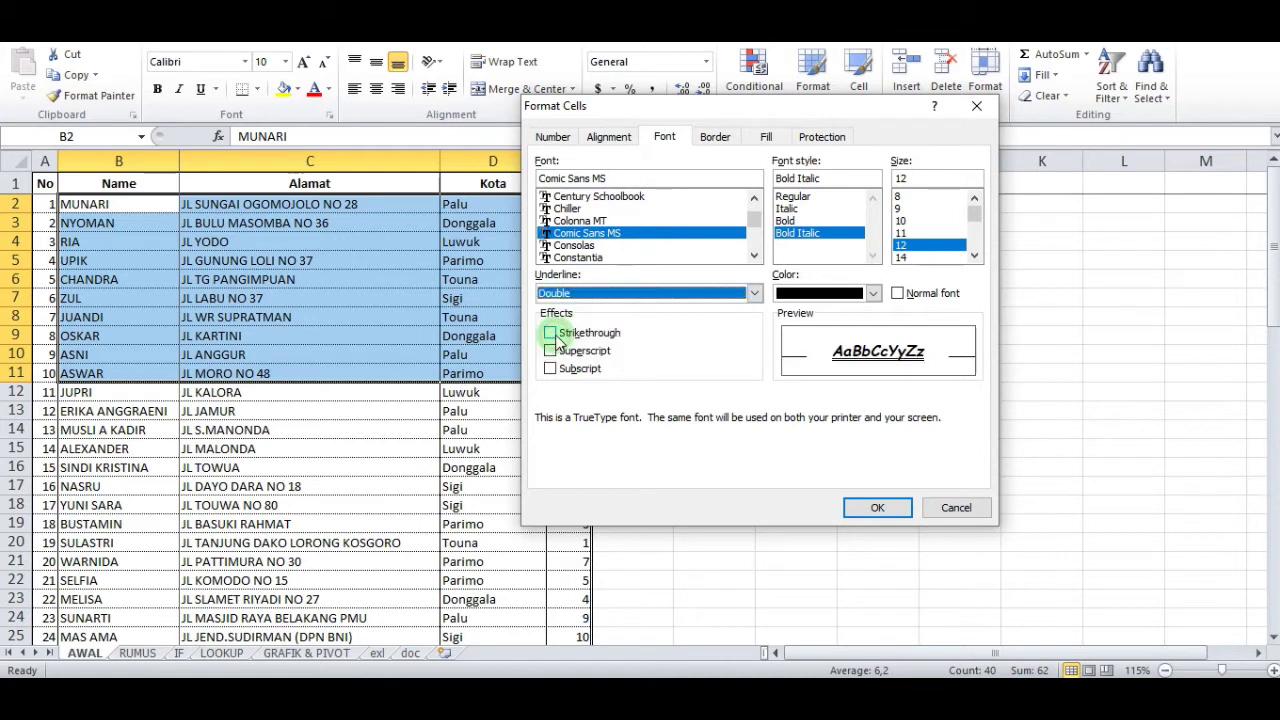
{"action": "left_click", "coordinate": [642, 292]}
{"action": "left_click", "coordinate": [615, 358]}
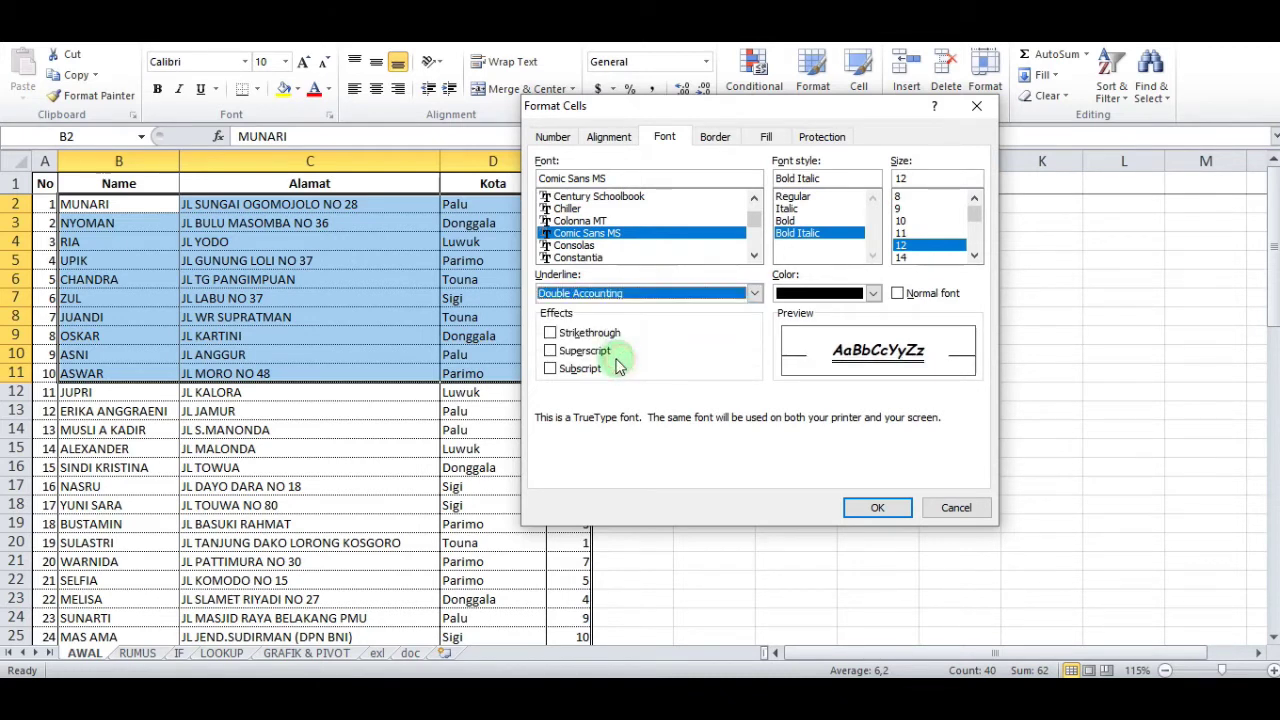
{"action": "left_click", "coordinate": [630, 293]}
{"action": "left_click", "coordinate": [575, 335]}
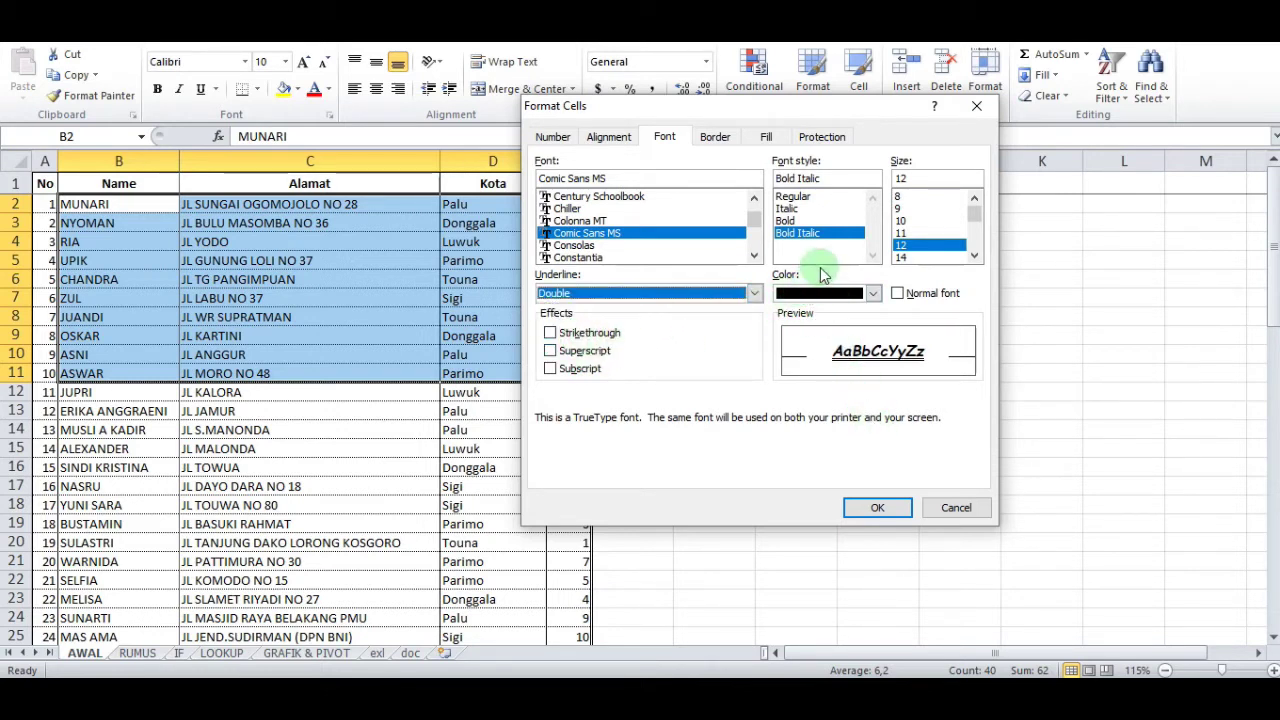
- Set the font color to standard purple and apply the font settings to B2:E11
{"action": "left_click", "coordinate": [872, 294]}
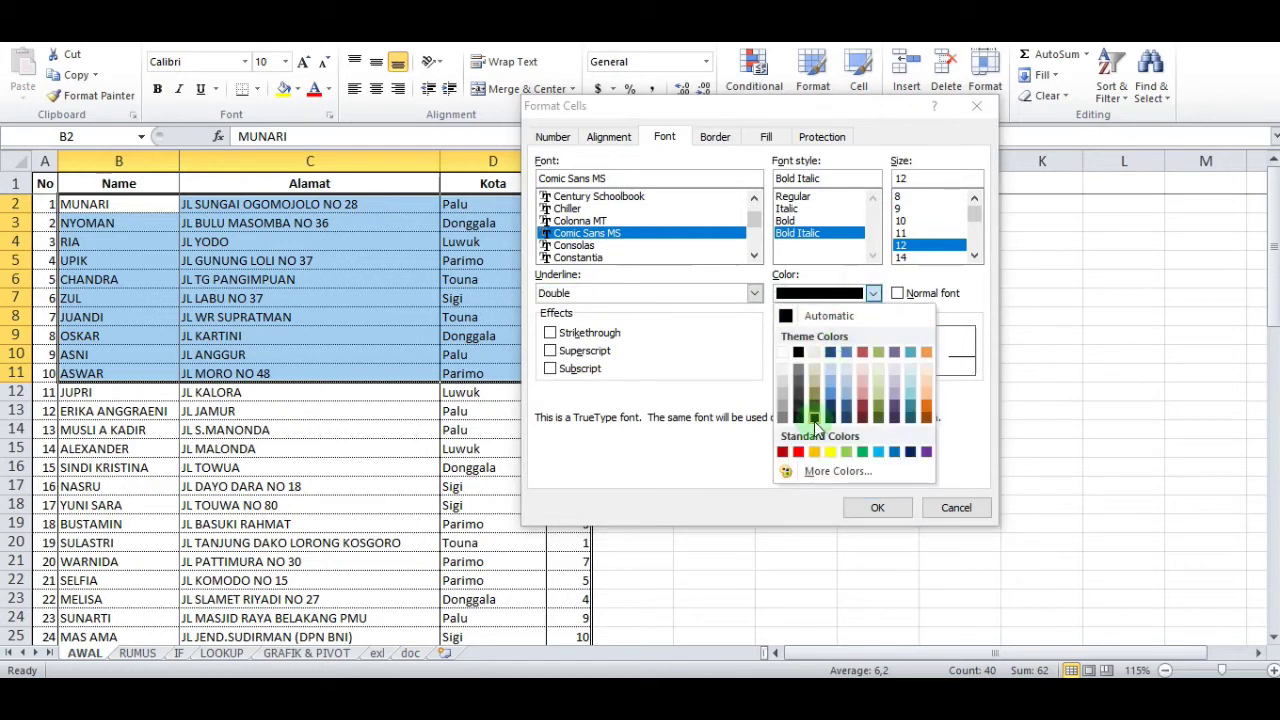
{"action": "left_click", "coordinate": [926, 452]}
{"action": "left_click", "coordinate": [880, 508]}
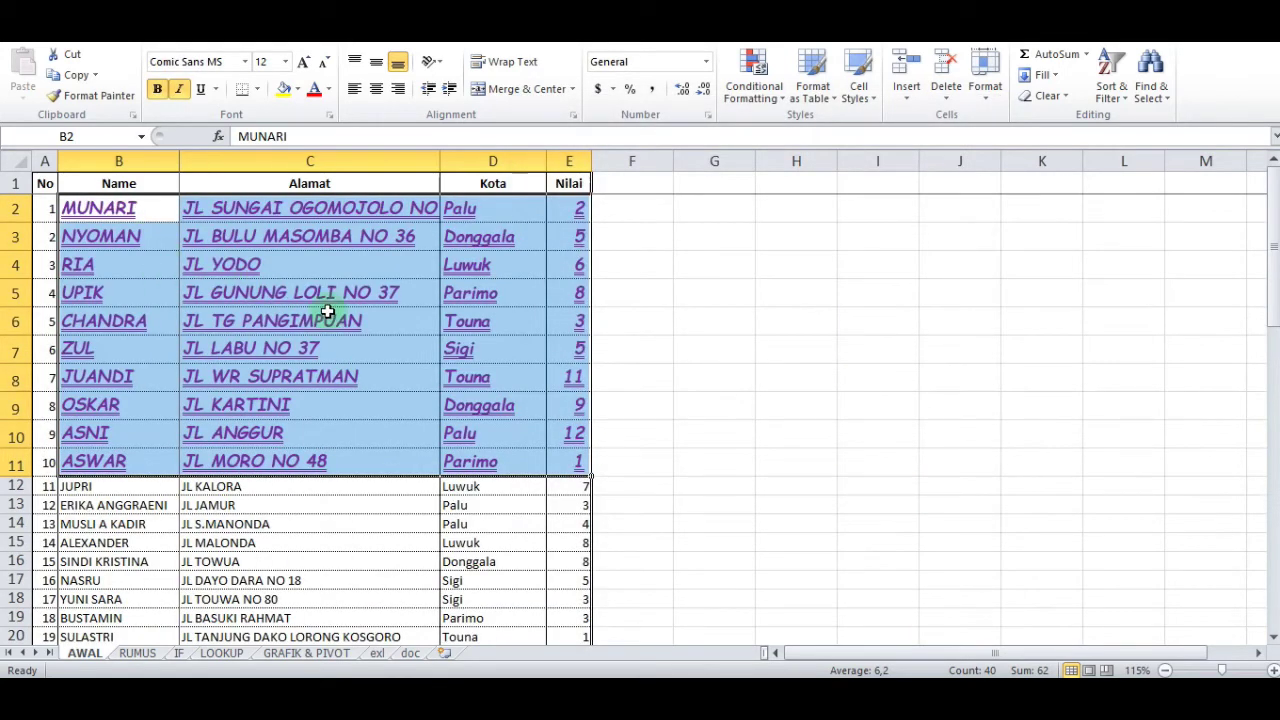
- Change the font of B2:E11 to Bold style, size 10, with a Double Accounting underline
{"action": "key", "text": "ctrl+1"}
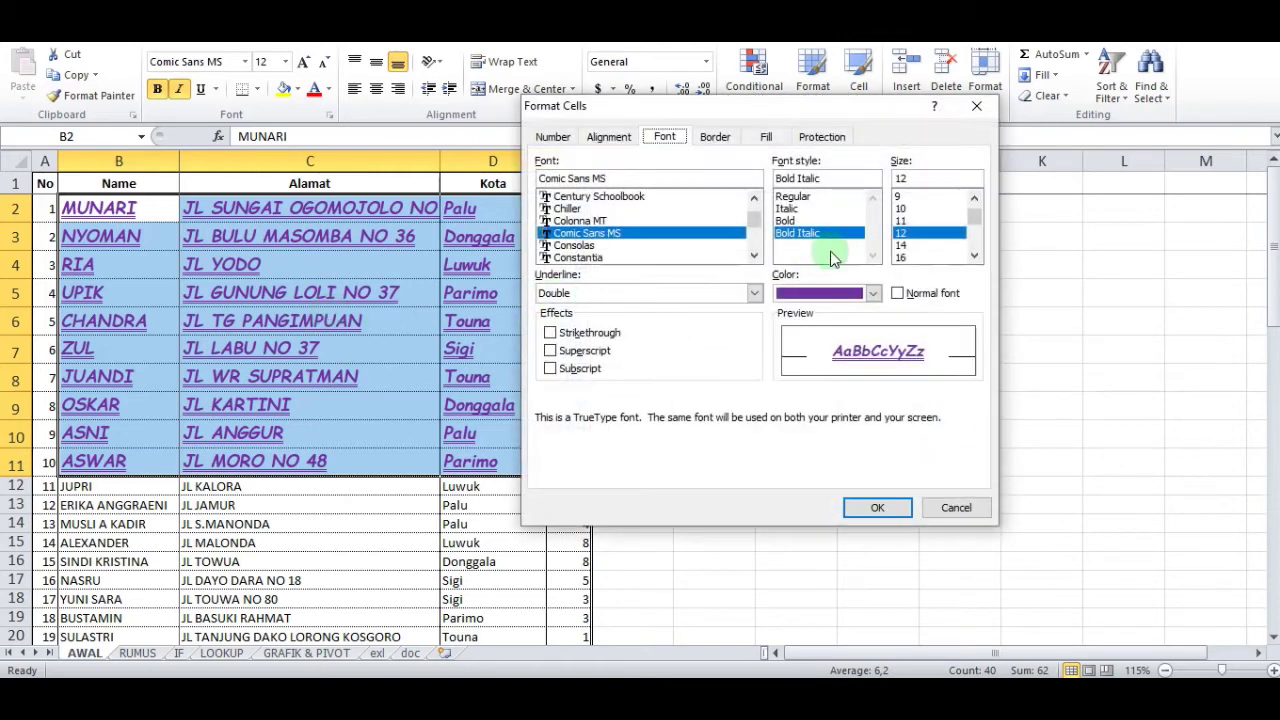
{"action": "left_click_drag", "start_coordinate": [770, 110], "coordinate": [914, 118]}
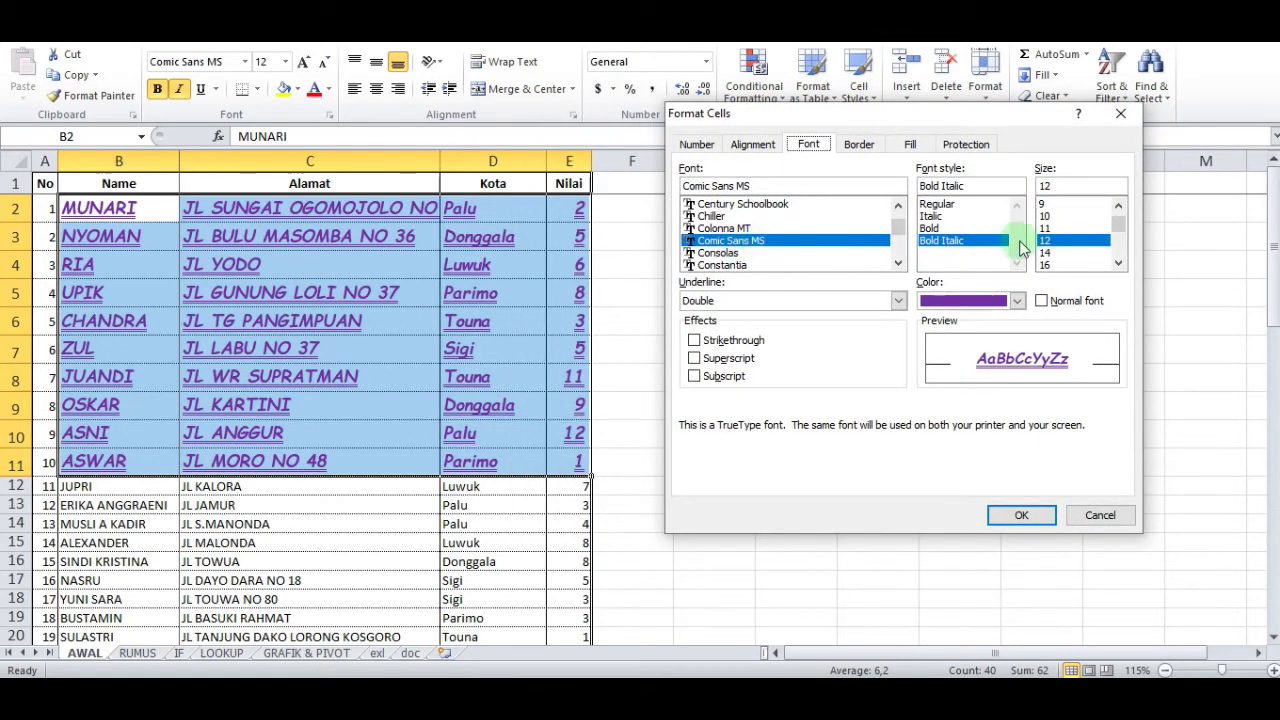
{"action": "left_click", "coordinate": [932, 228]}
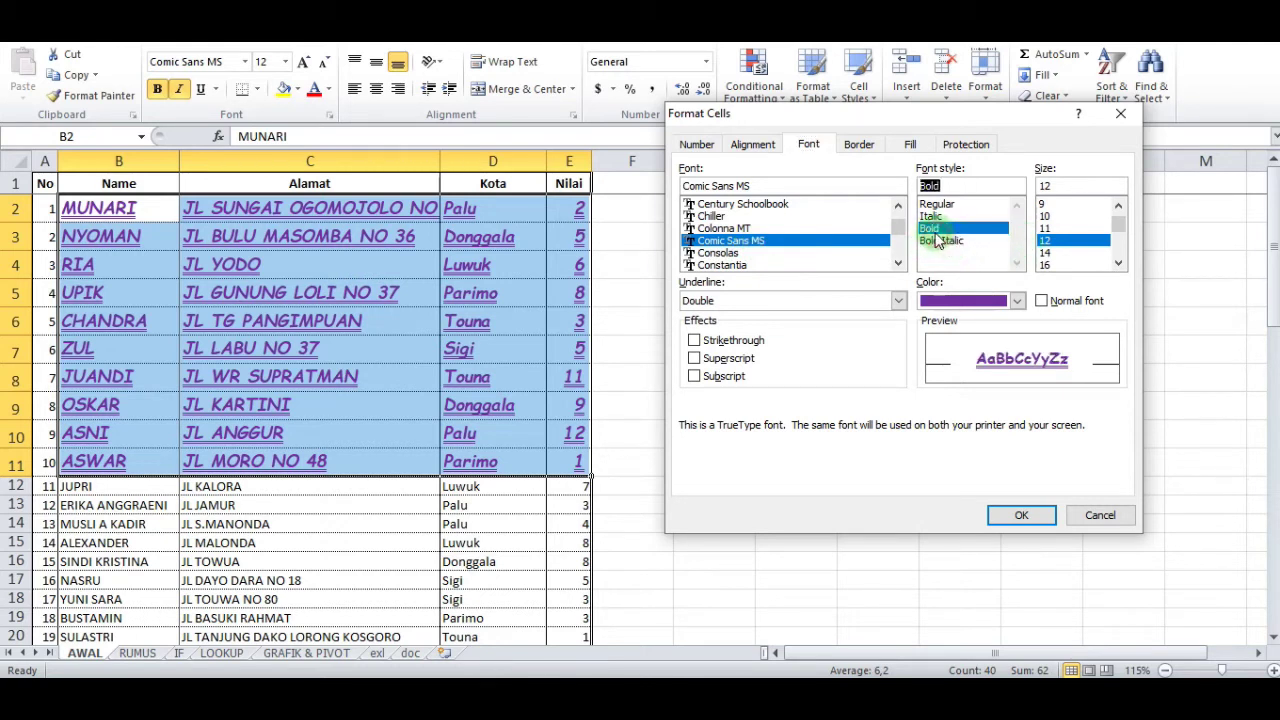
{"action": "left_click", "coordinate": [1045, 216]}
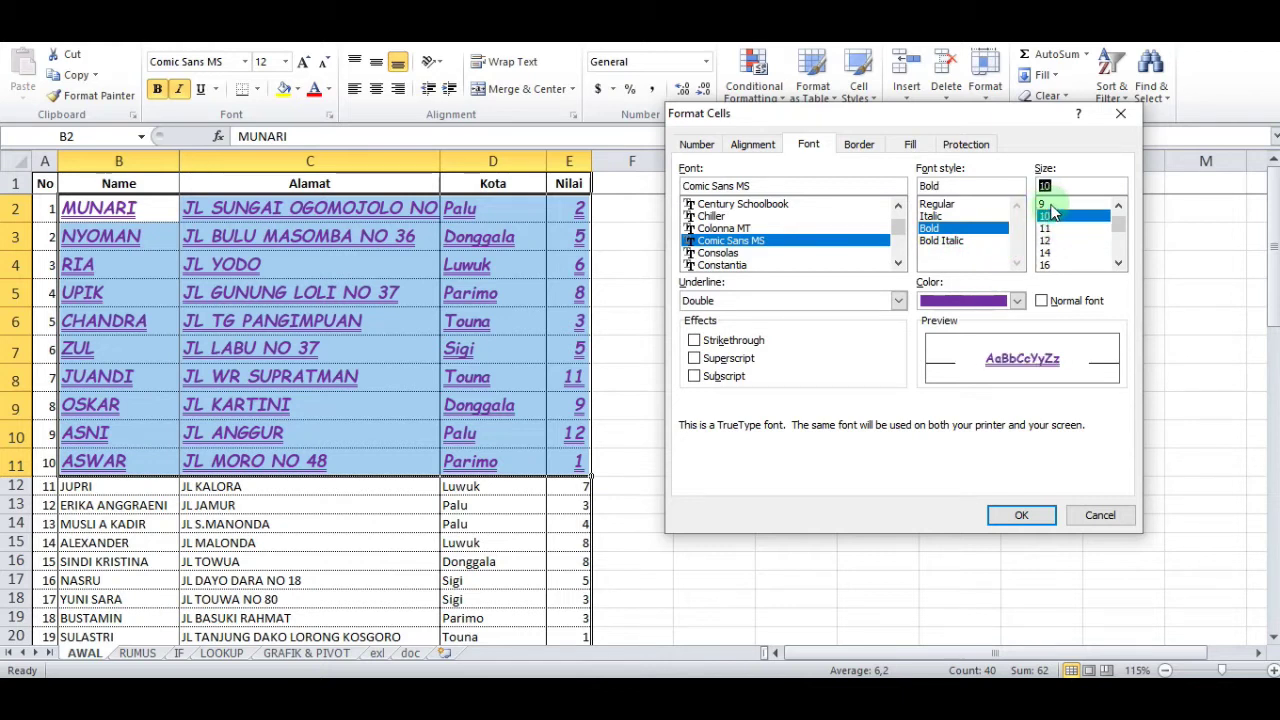
{"action": "left_click", "coordinate": [735, 303]}
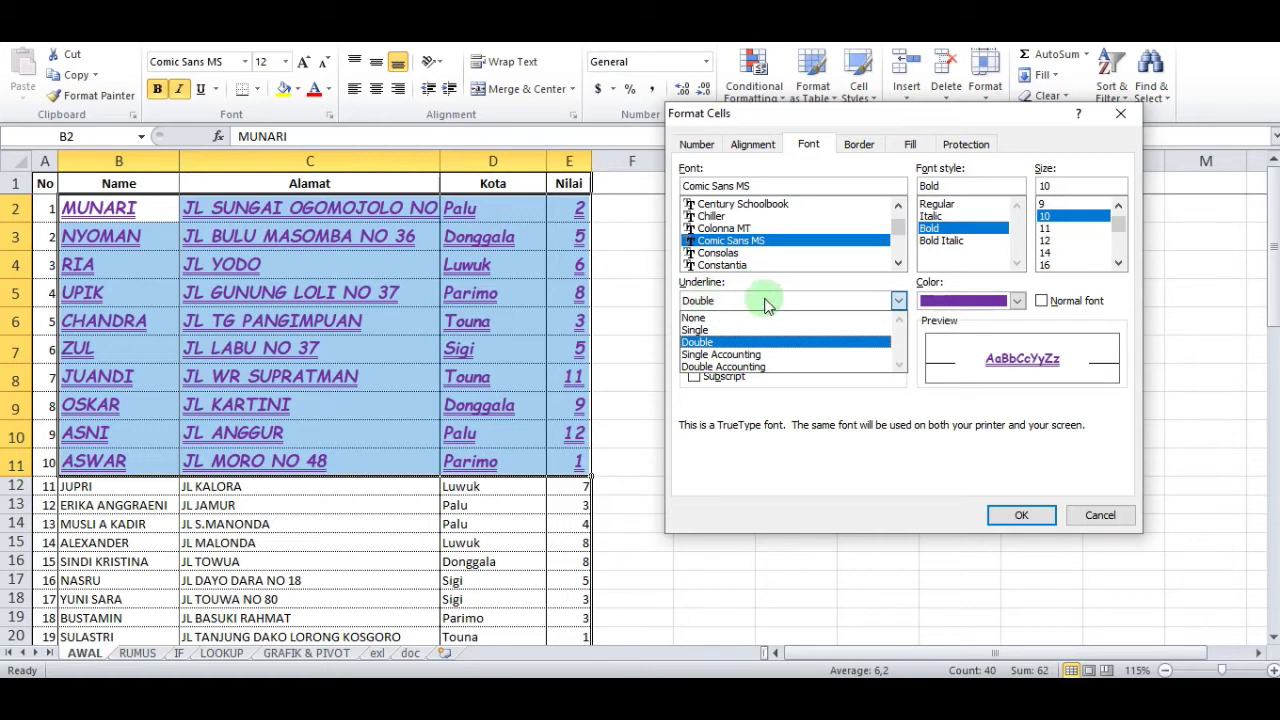
{"action": "left_click", "coordinate": [742, 367]}
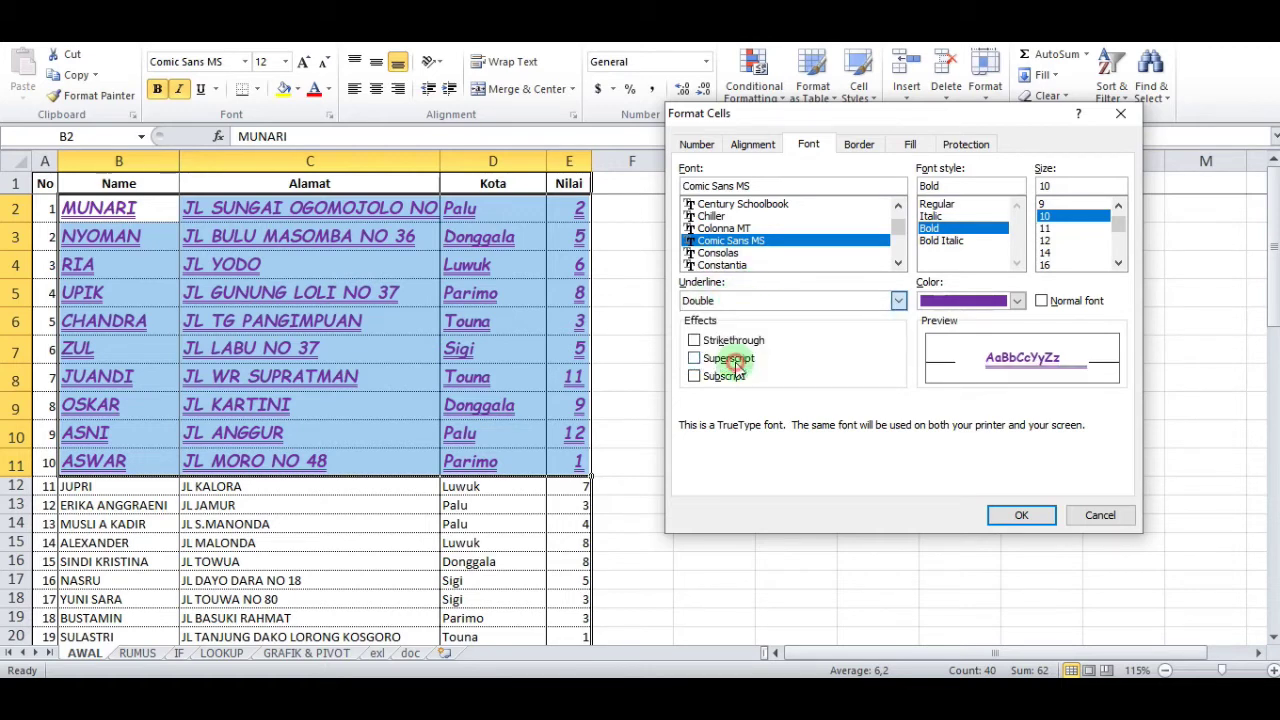
{"action": "left_click", "coordinate": [1020, 515]}
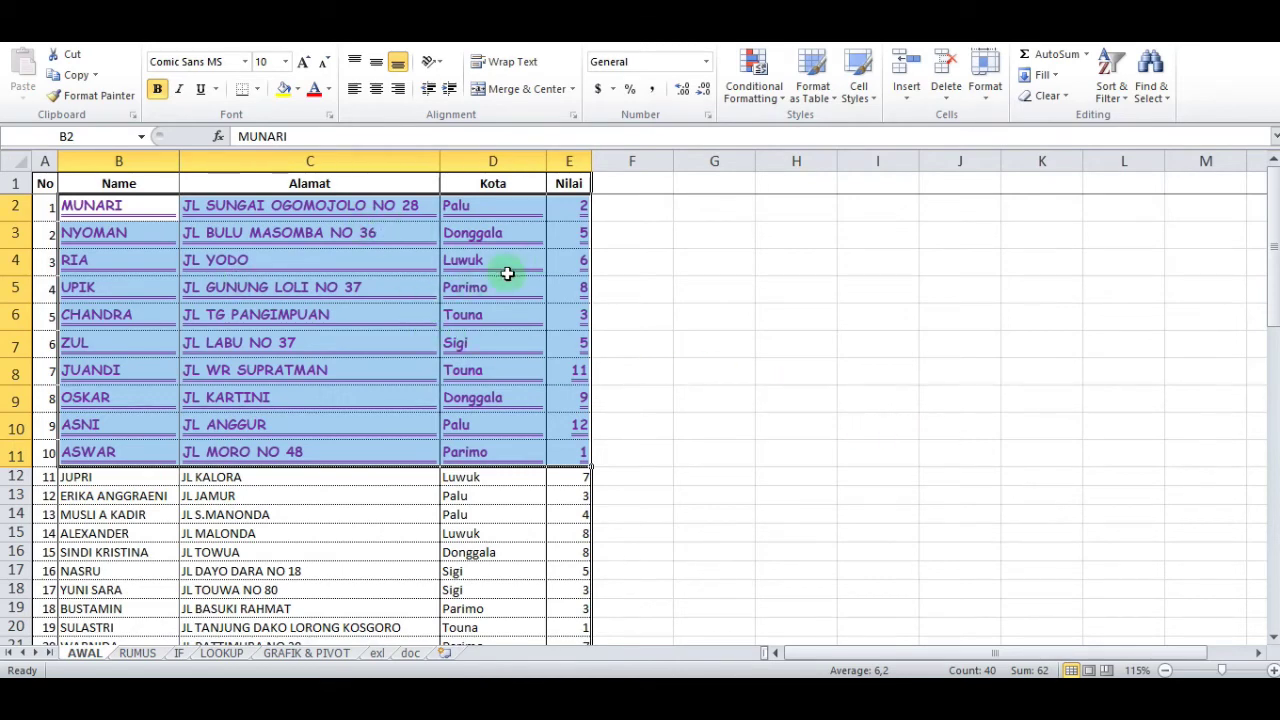
- Set the underline of B2:E11 to None
{"action": "key", "text": "ctrl+1"}
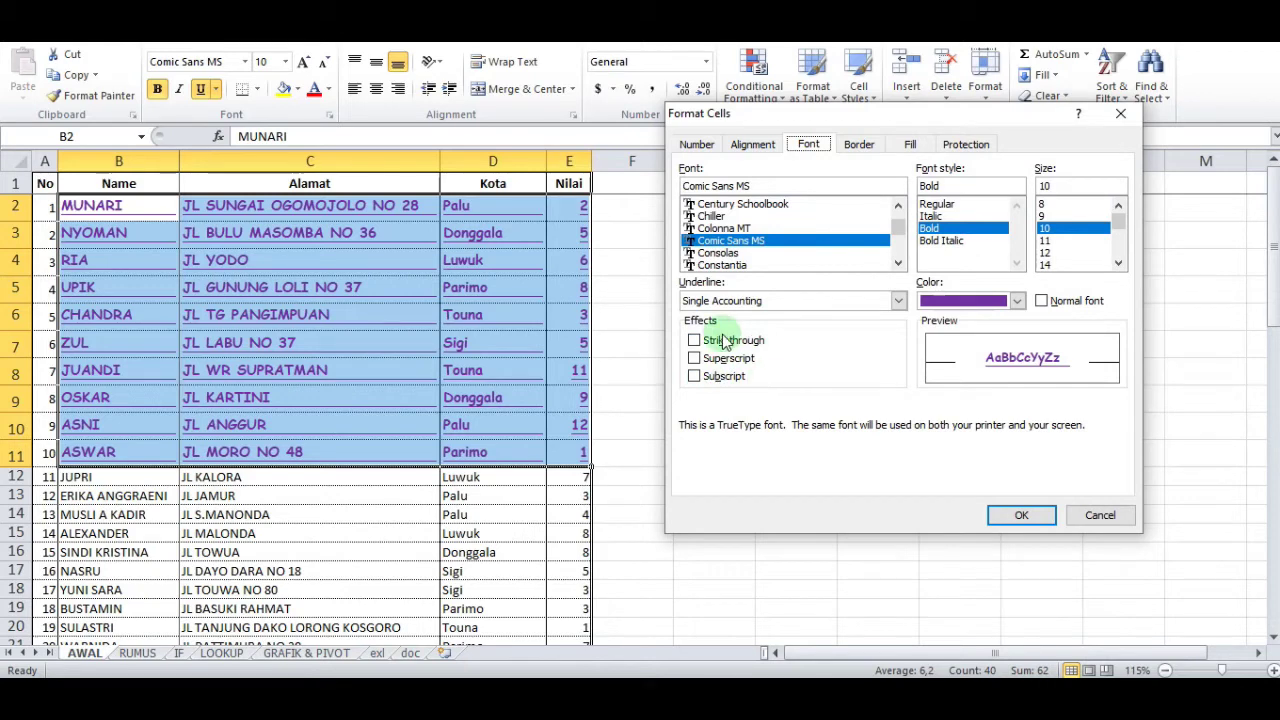
{"action": "left_click", "coordinate": [755, 300]}
{"action": "left_click", "coordinate": [740, 313]}
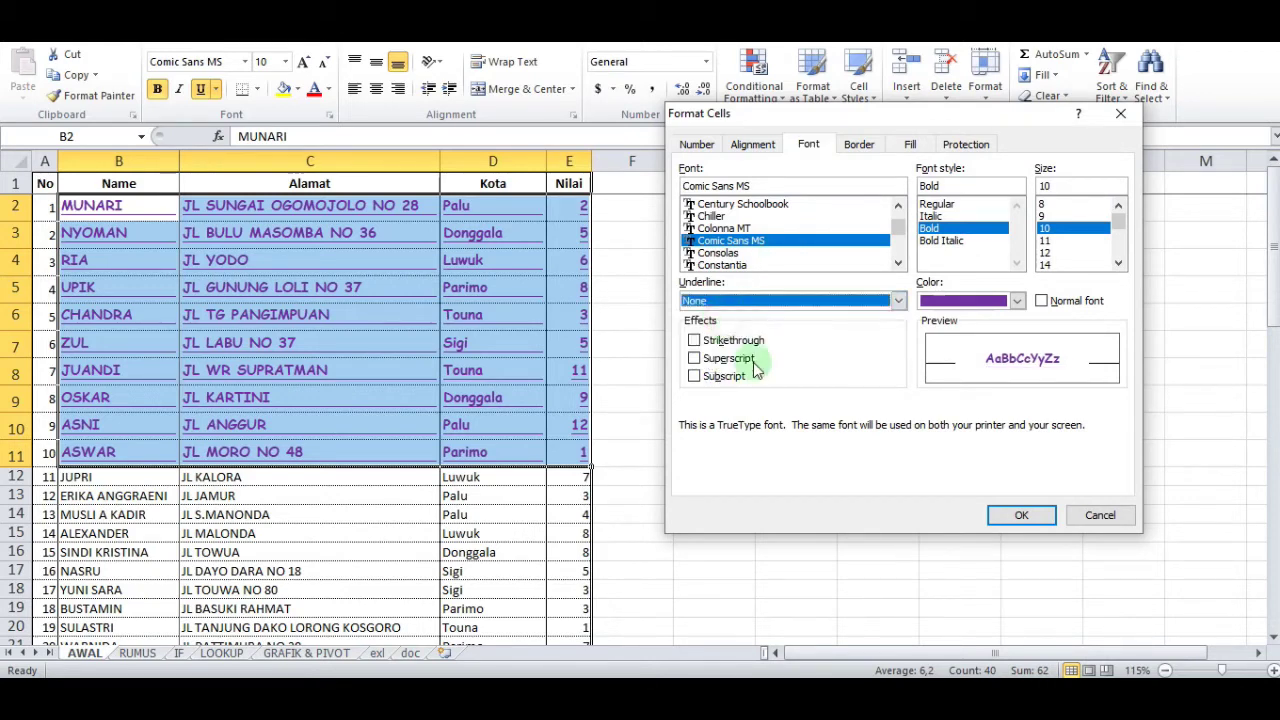
{"action": "left_click", "coordinate": [1012, 511]}
- Apply the Strikethrough effect to B2:E11
{"action": "key", "text": "ctrl+1"}
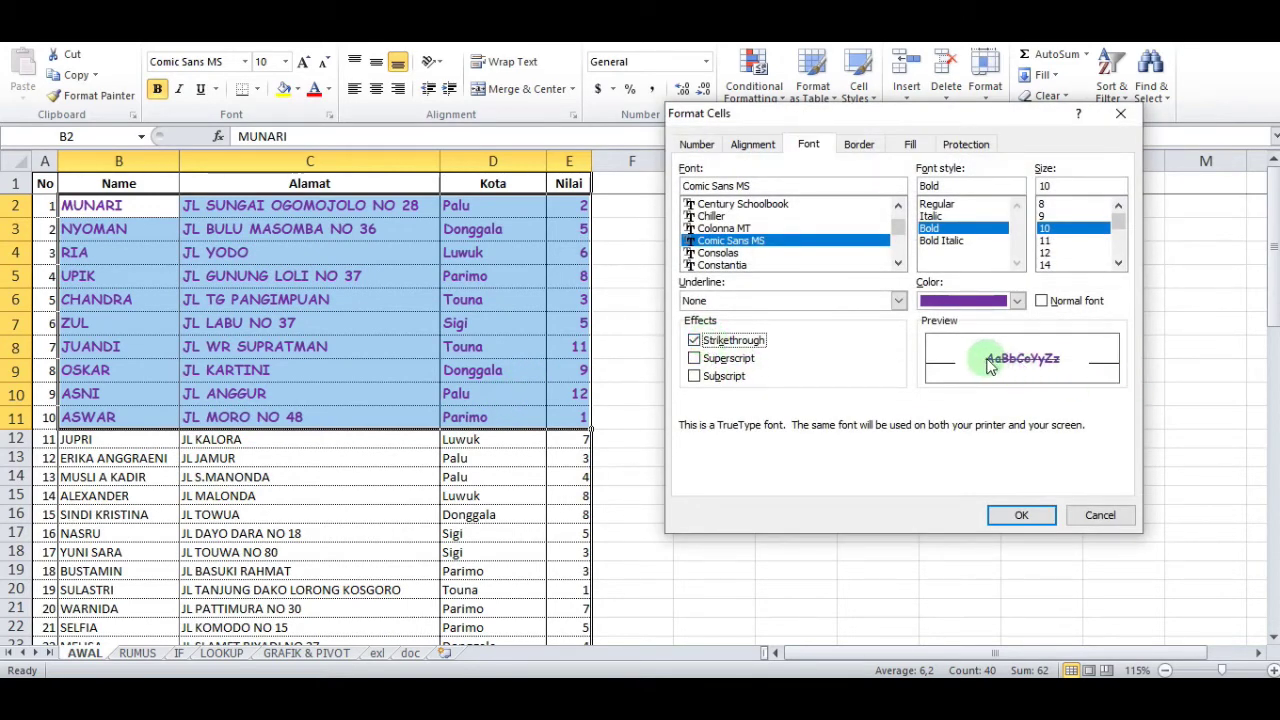
{"action": "left_click", "coordinate": [1021, 515]}
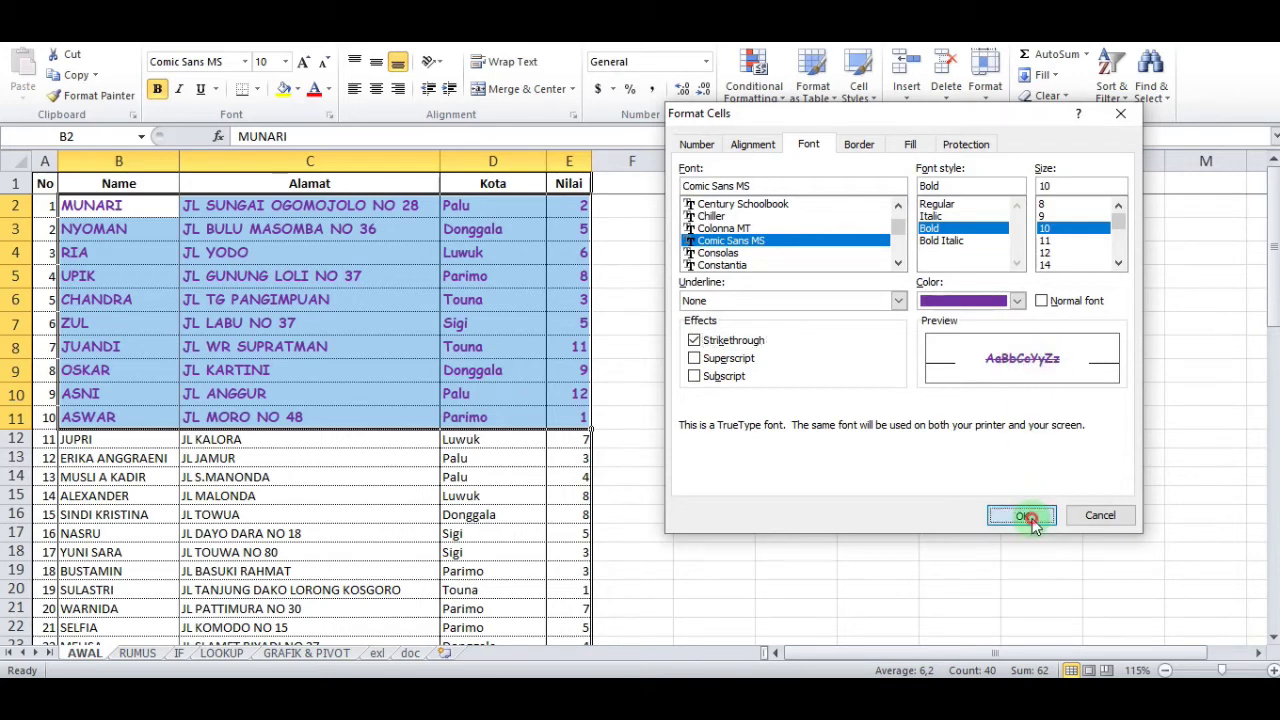
{"action": "left_click", "coordinate": [330, 350]}
{"action": "left_click", "coordinate": [345, 280]}
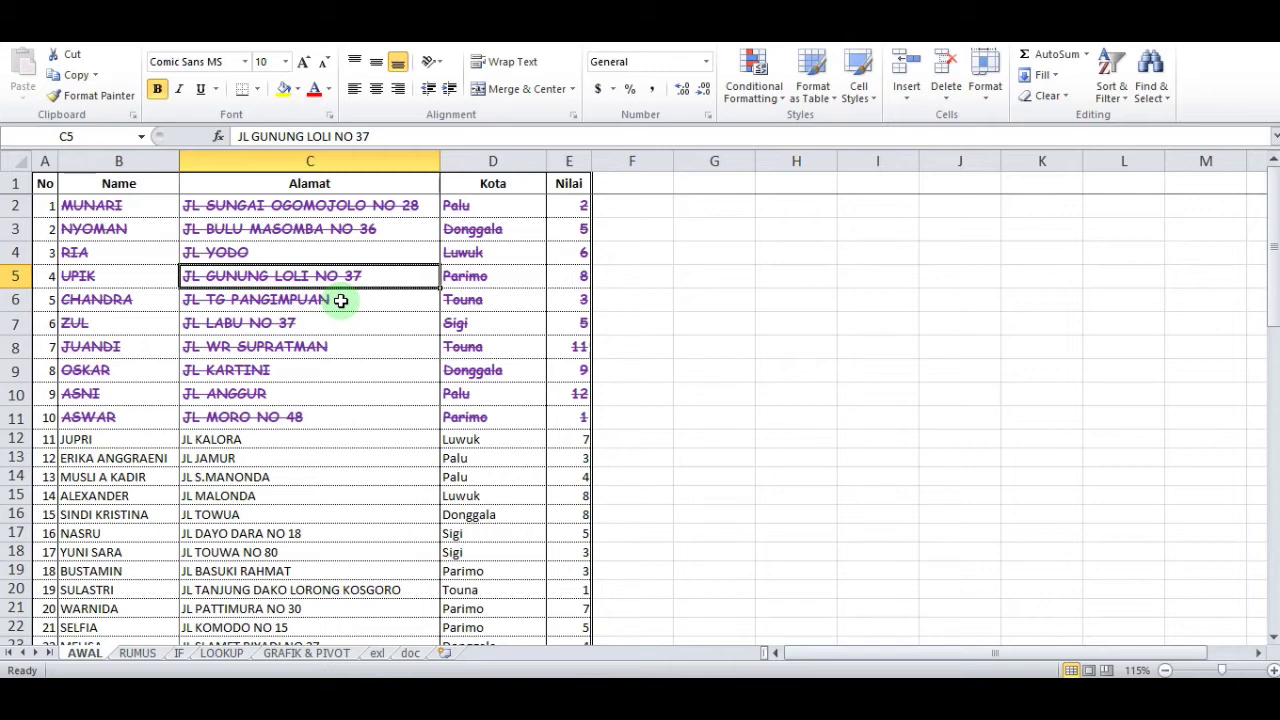
{"action": "key", "text": "ctrl+1"}
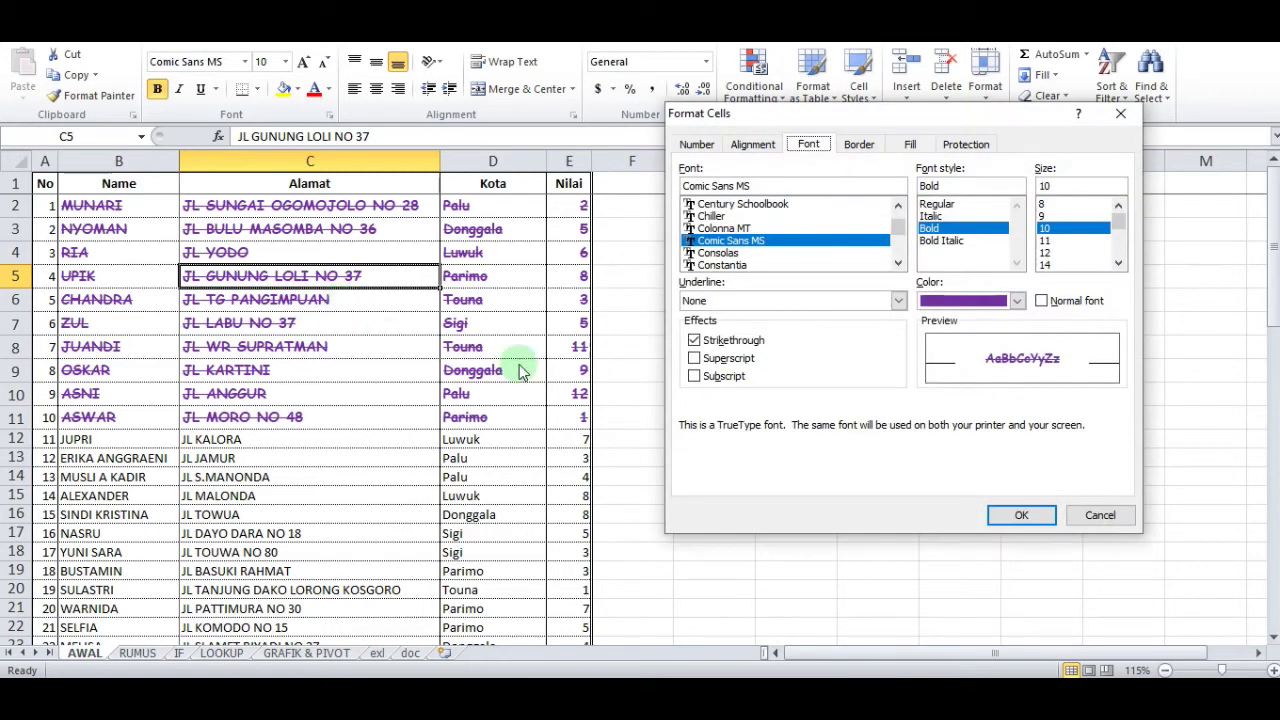
{"action": "left_click", "coordinate": [695, 358]}
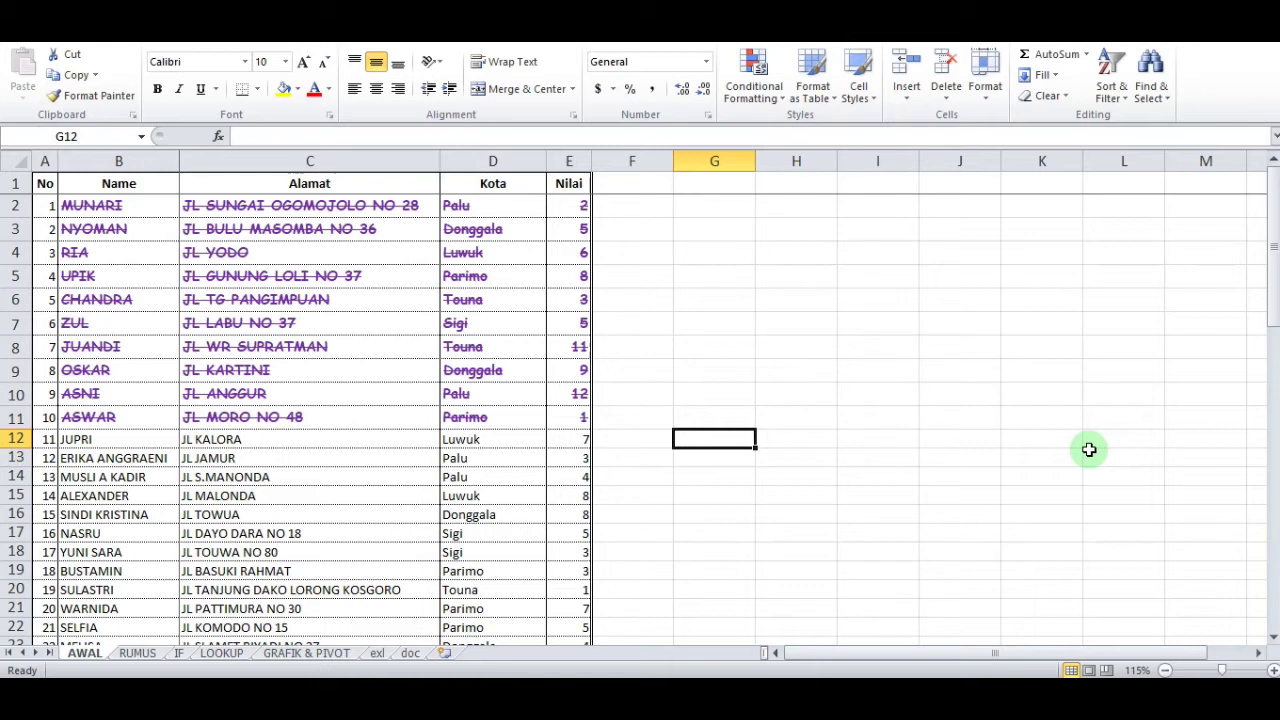
- Enter 123,65 M2 in cell G12 and format only its final 2 as superscript
{"action": "type", "text": "123,65 M2"}
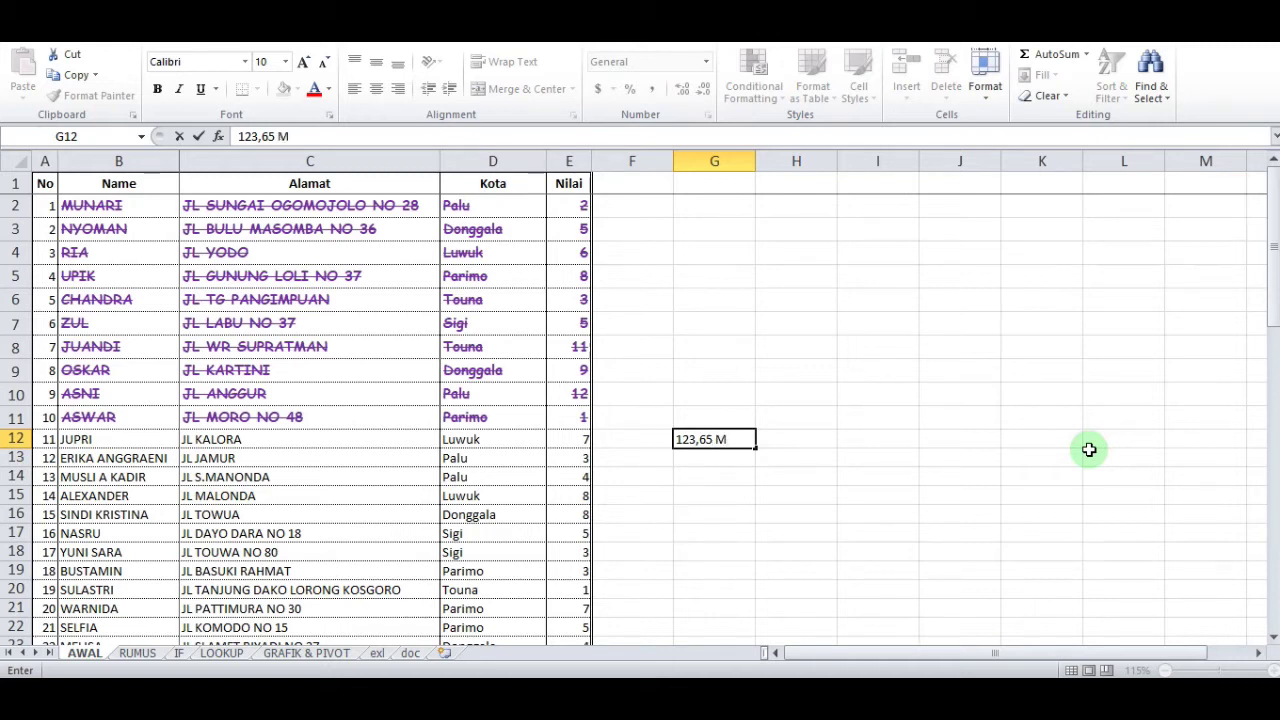
{"action": "key", "text": "F2"}
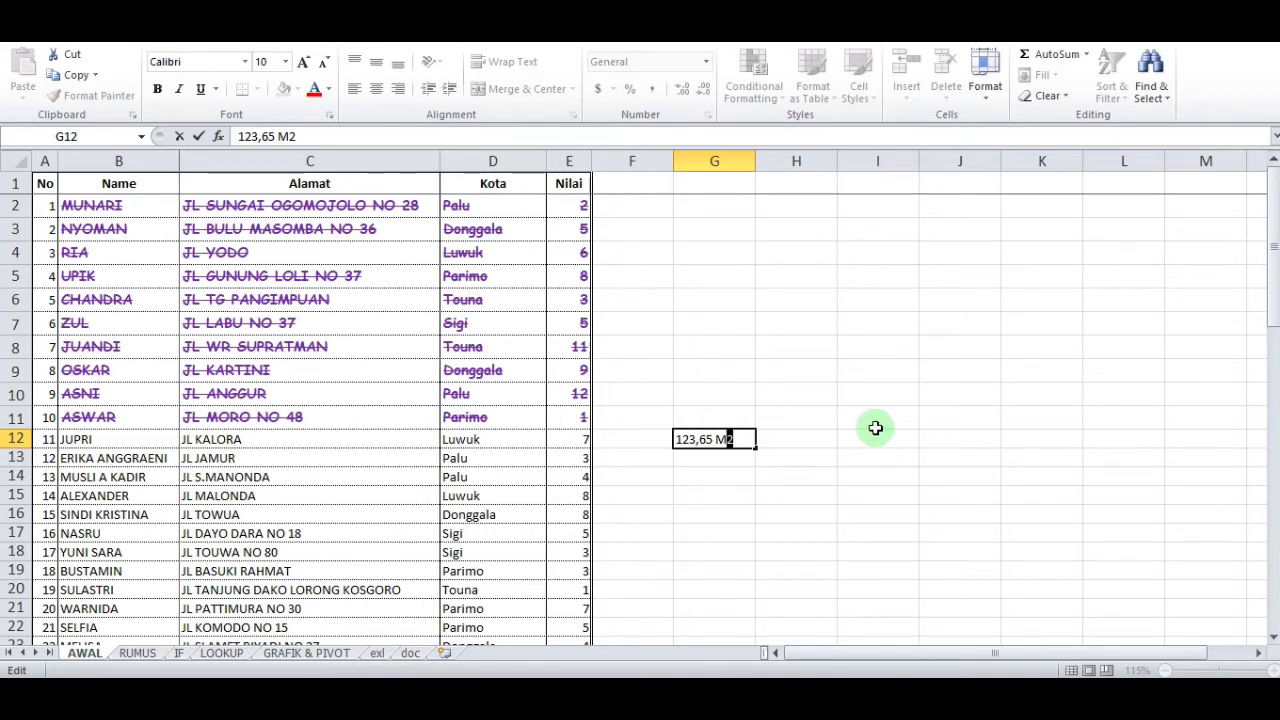
{"action": "key", "text": "ctrl+1"}
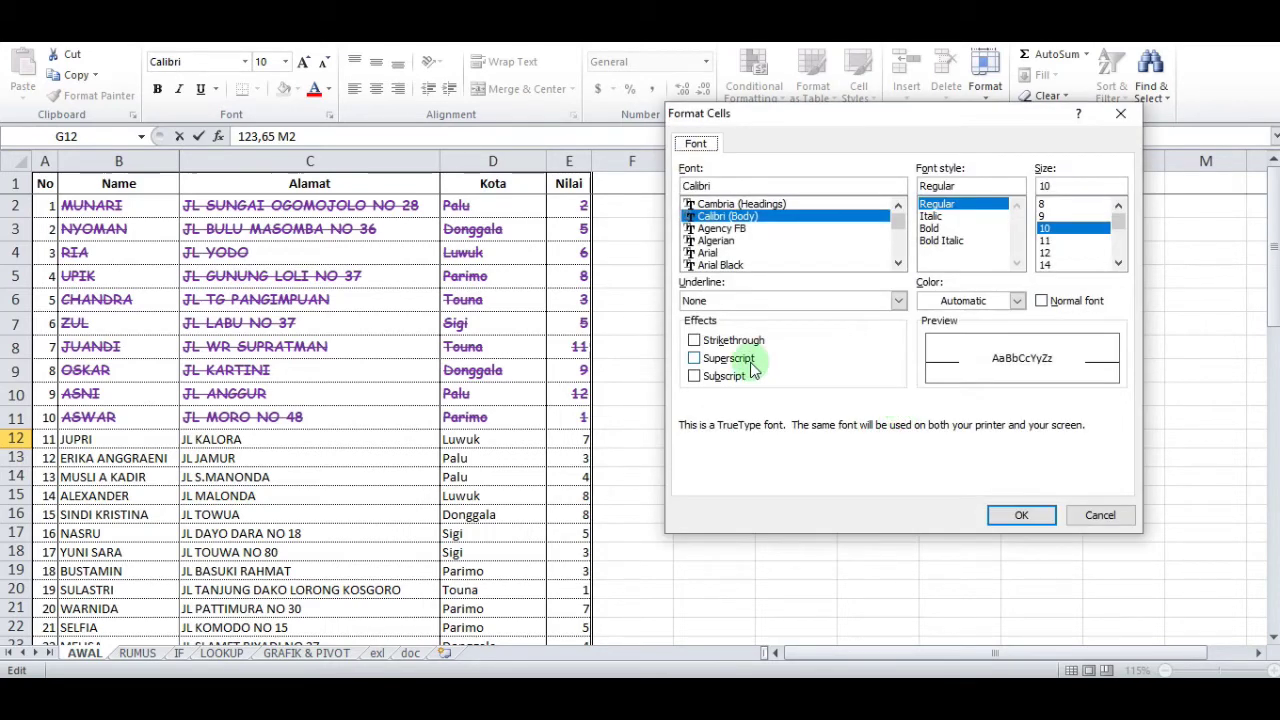
{"action": "left_click", "coordinate": [748, 358]}
{"action": "left_click", "coordinate": [1010, 513]}
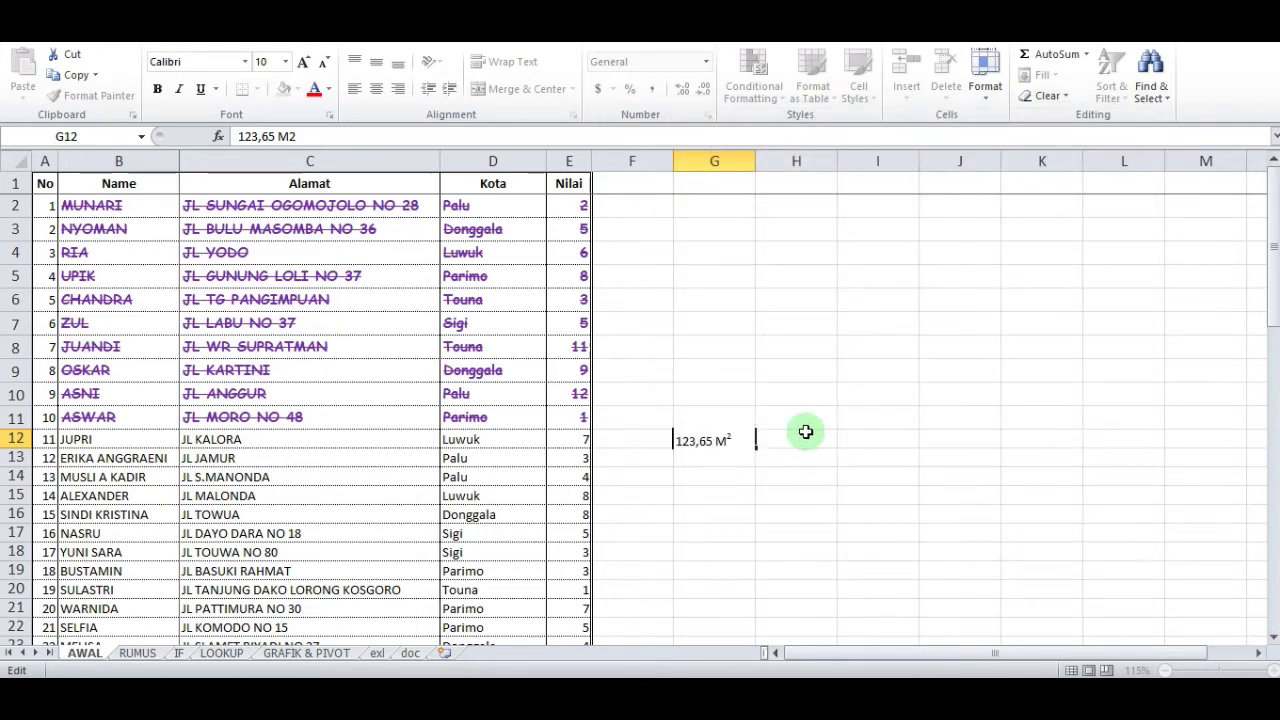
- Change the final 2 of the text in G12 to subscript and finish editing the cell
{"action": "key", "text": "Return"}
{"action": "key", "text": "Up"}
{"action": "key", "text": "F2"}
{"action": "key", "text": "shift+Left"}
{"action": "key", "text": "ctrl+1"}
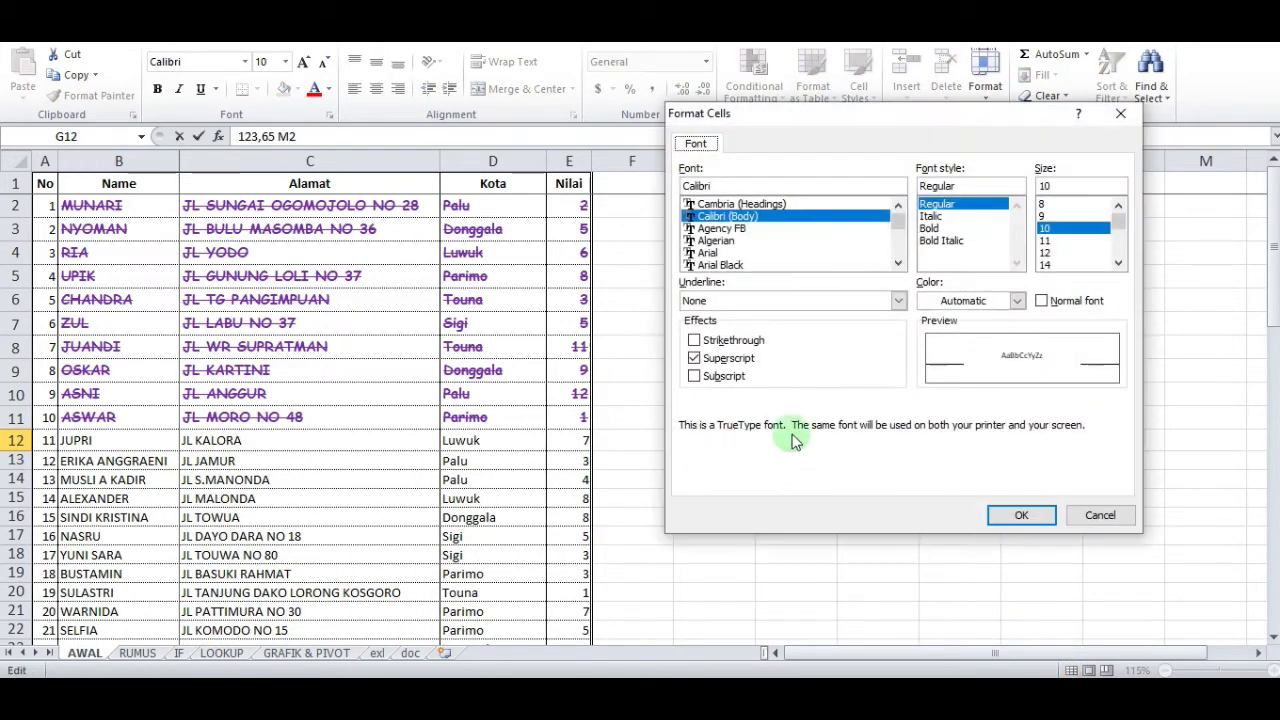
{"action": "left_click", "coordinate": [716, 377]}
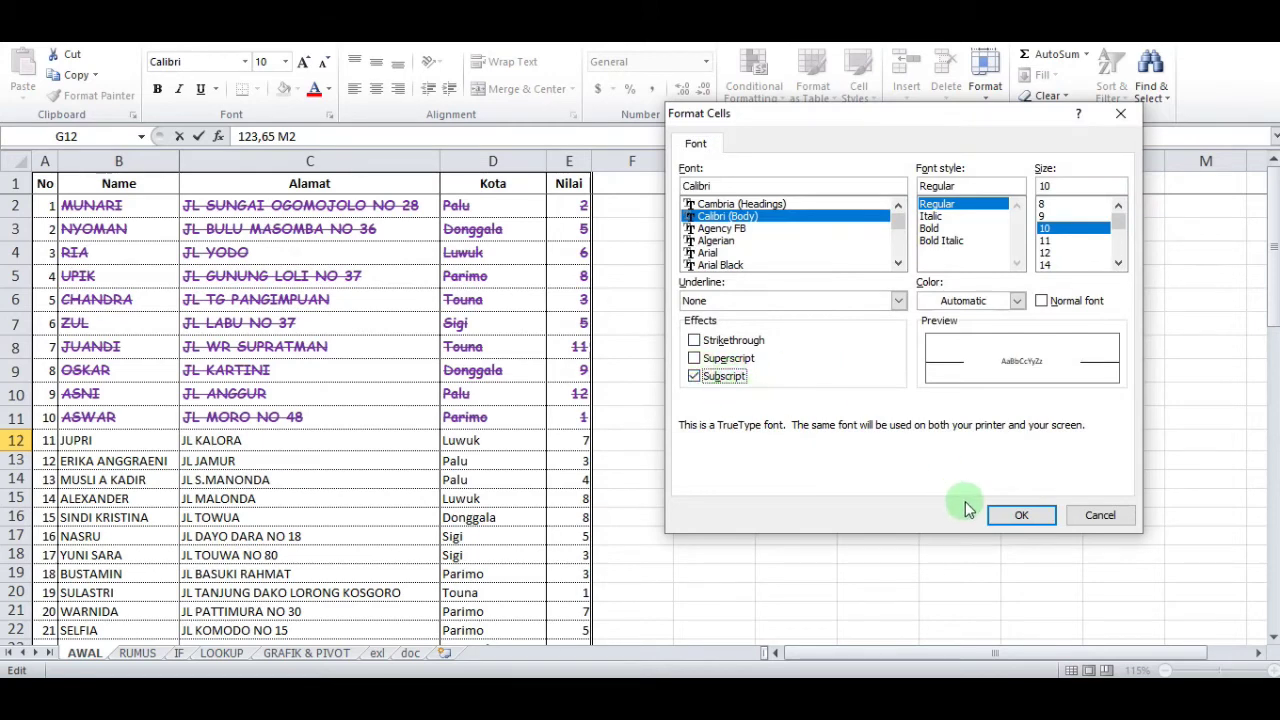
{"action": "left_click", "coordinate": [1000, 514]}
{"action": "left_click", "coordinate": [752, 498]}
- Examine the border options and the gradient shading styles available for filling cell G12, without applying any
{"action": "left_click", "coordinate": [742, 444]}
{"action": "key", "text": "ctrl+1"}
{"action": "left_click", "coordinate": [859, 144]}
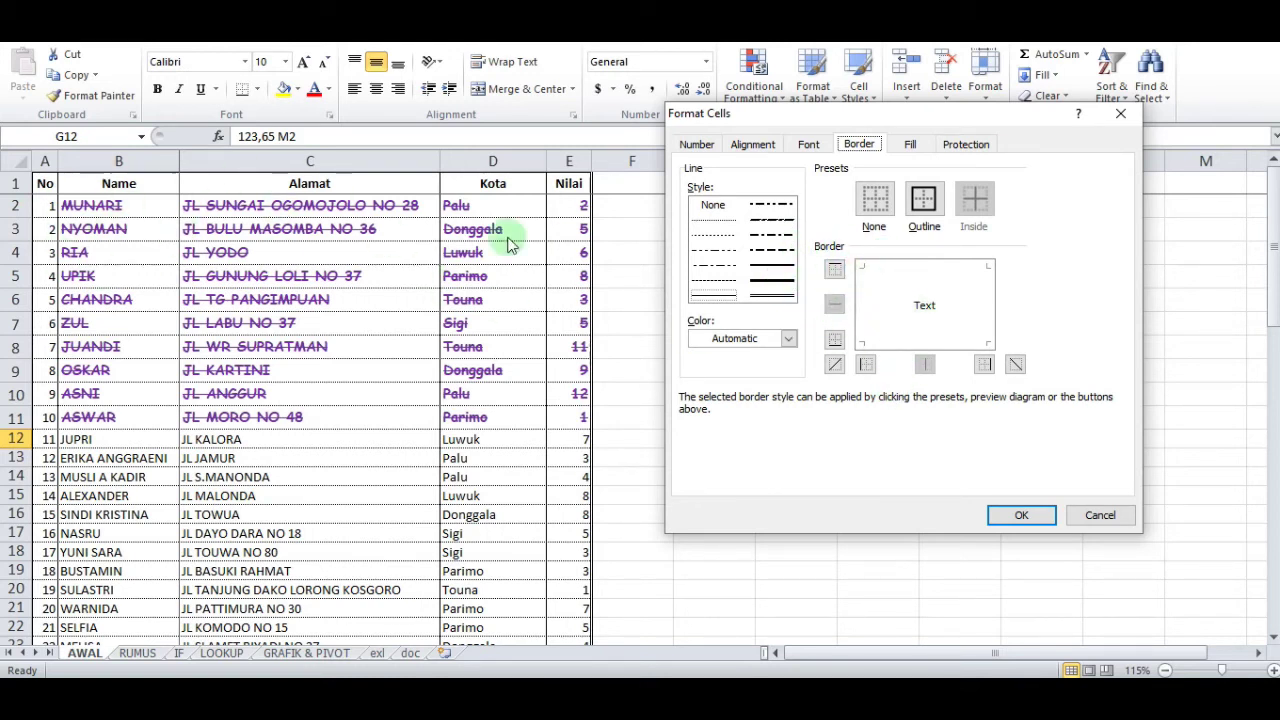
{"action": "left_click", "coordinate": [908, 146]}
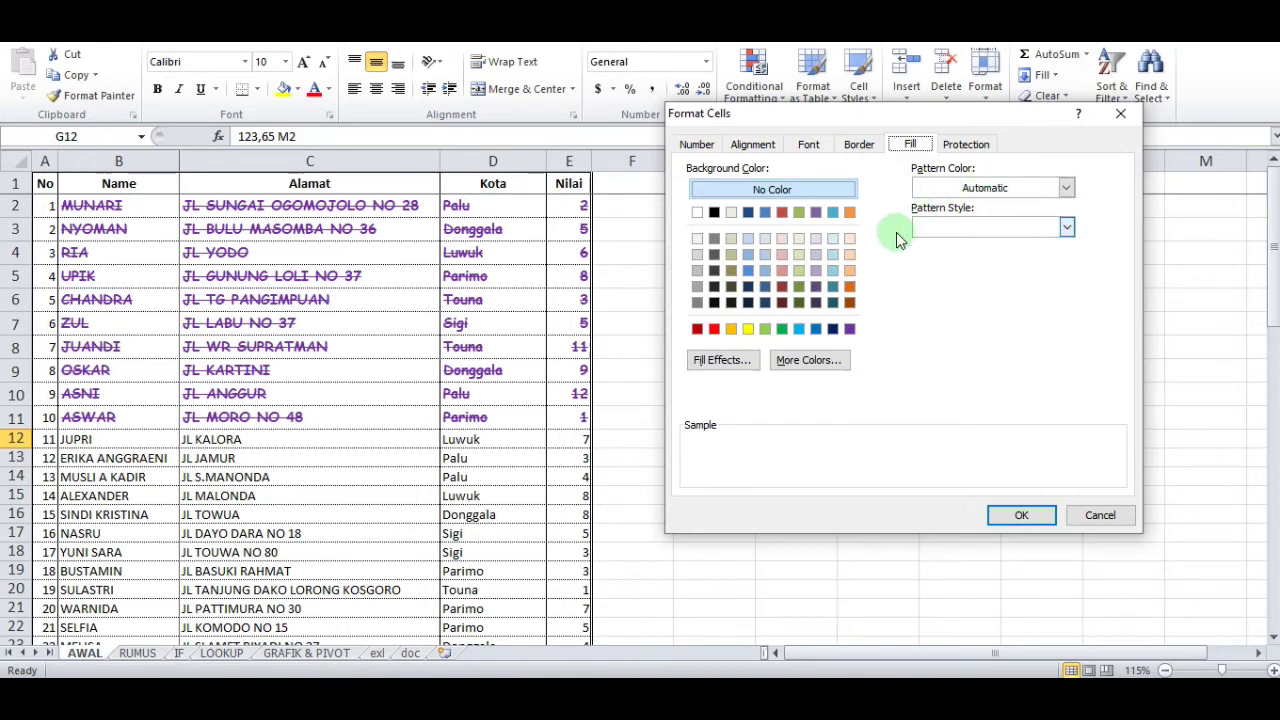
{"action": "left_click", "coordinate": [748, 362]}
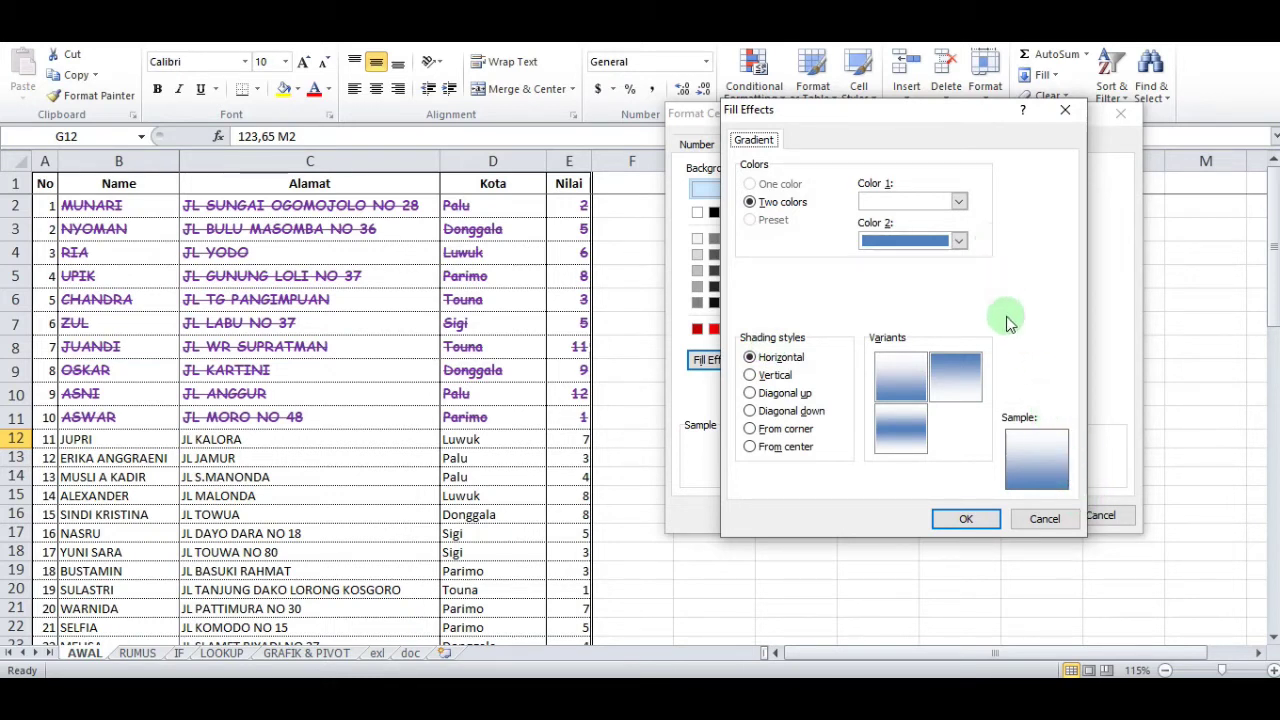
{"action": "left_click", "coordinate": [772, 375]}
{"action": "left_click", "coordinate": [784, 393]}
{"action": "left_click", "coordinate": [790, 411]}
{"action": "left_click", "coordinate": [809, 431]}
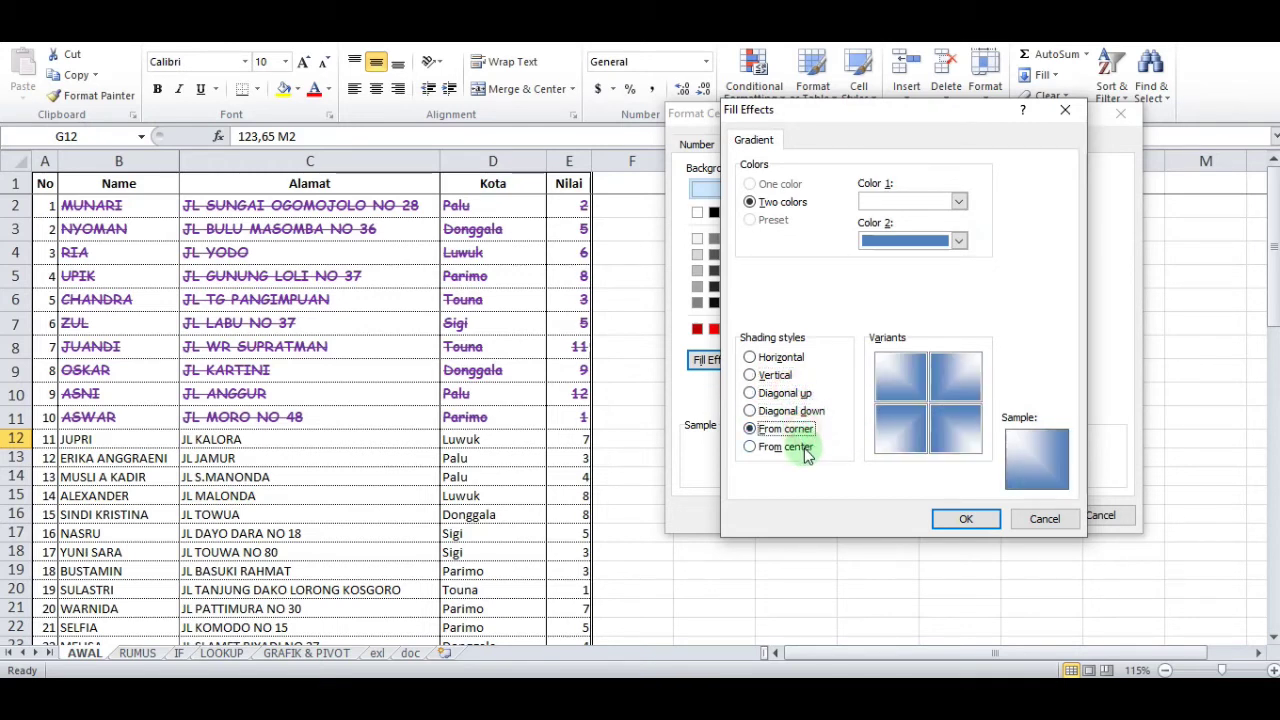
{"action": "left_click", "coordinate": [808, 446]}
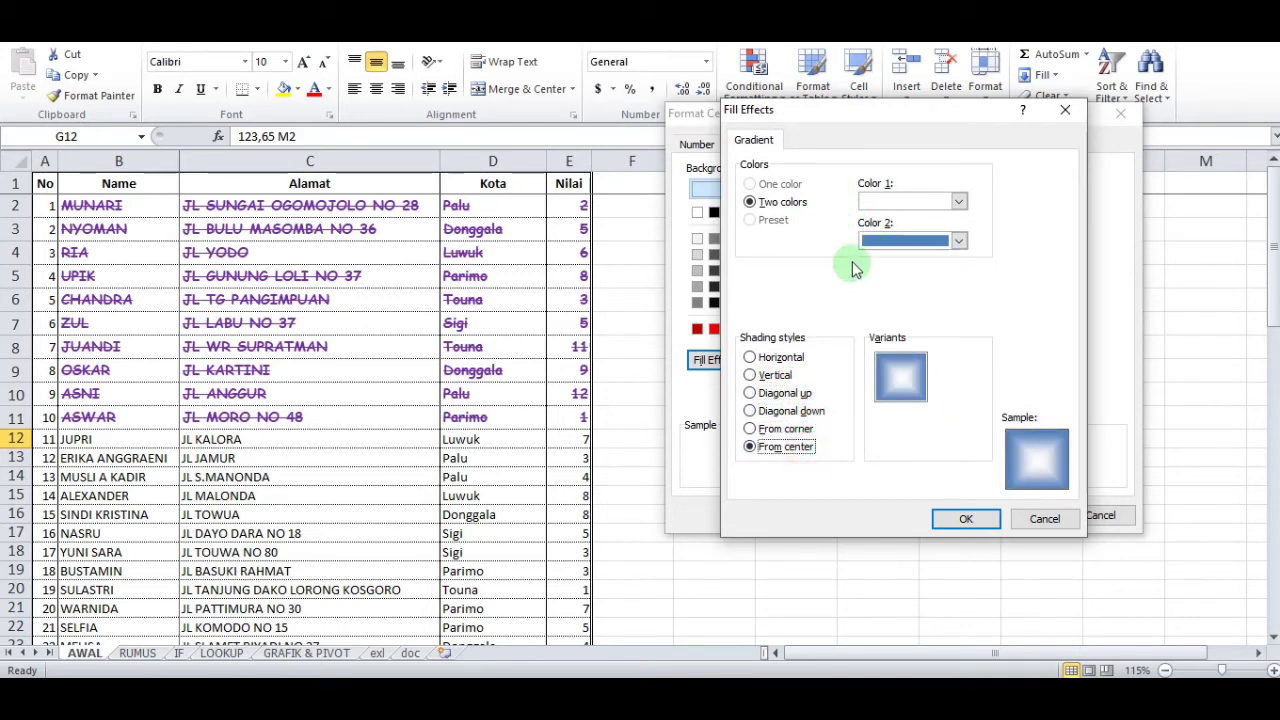
{"action": "left_click", "coordinate": [1048, 525]}
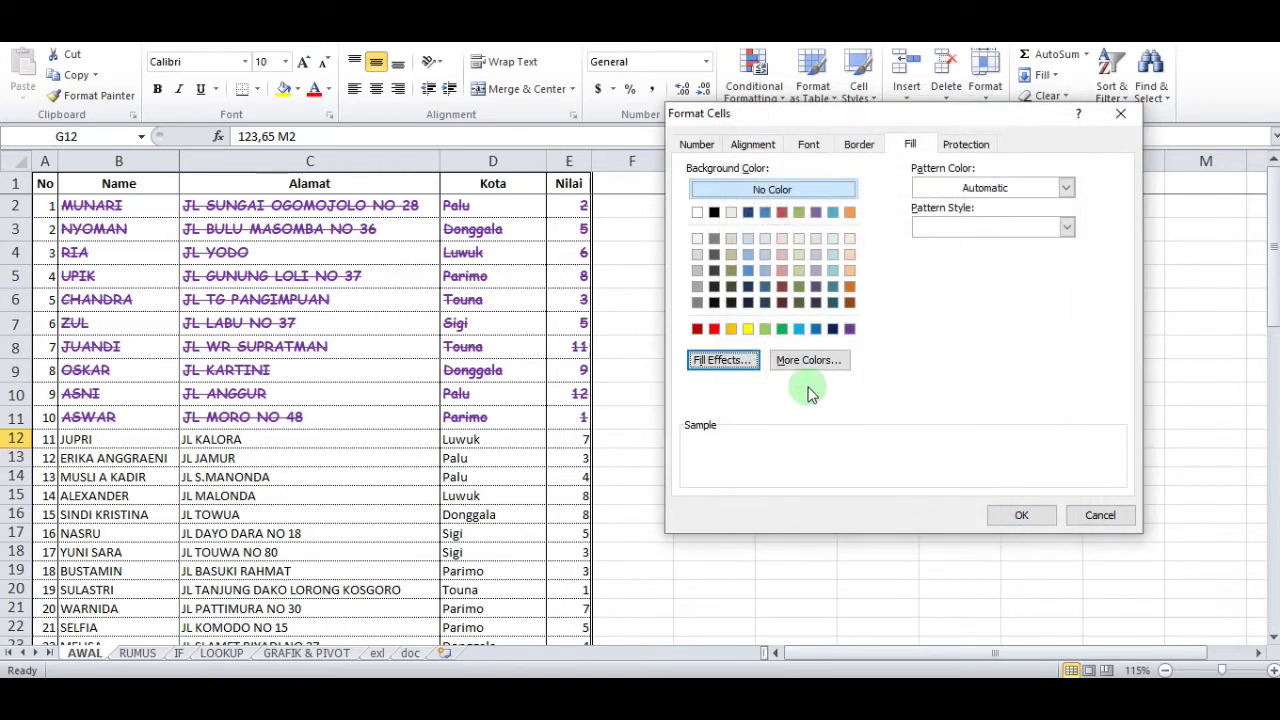
- Examine the standard and custom palettes of additional fill colors for G12, without picking one
{"action": "left_click", "coordinate": [800, 366]}
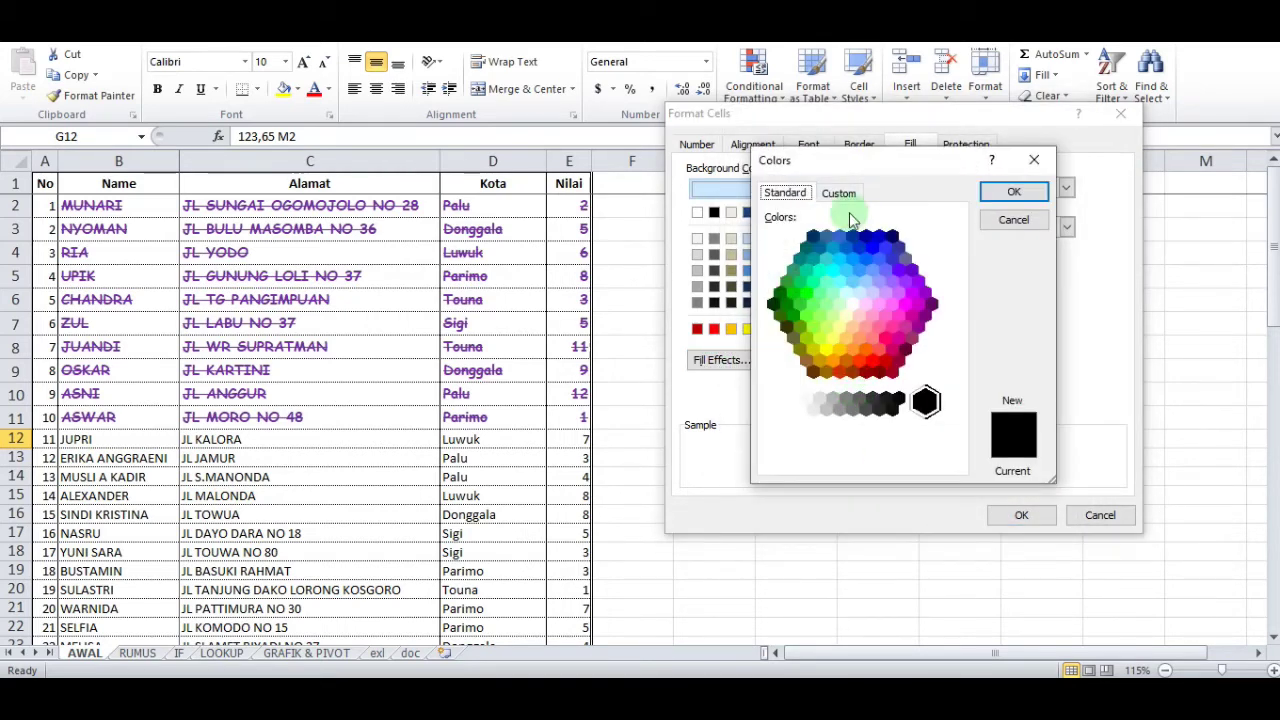
{"action": "left_click", "coordinate": [836, 193]}
{"action": "left_click", "coordinate": [778, 192]}
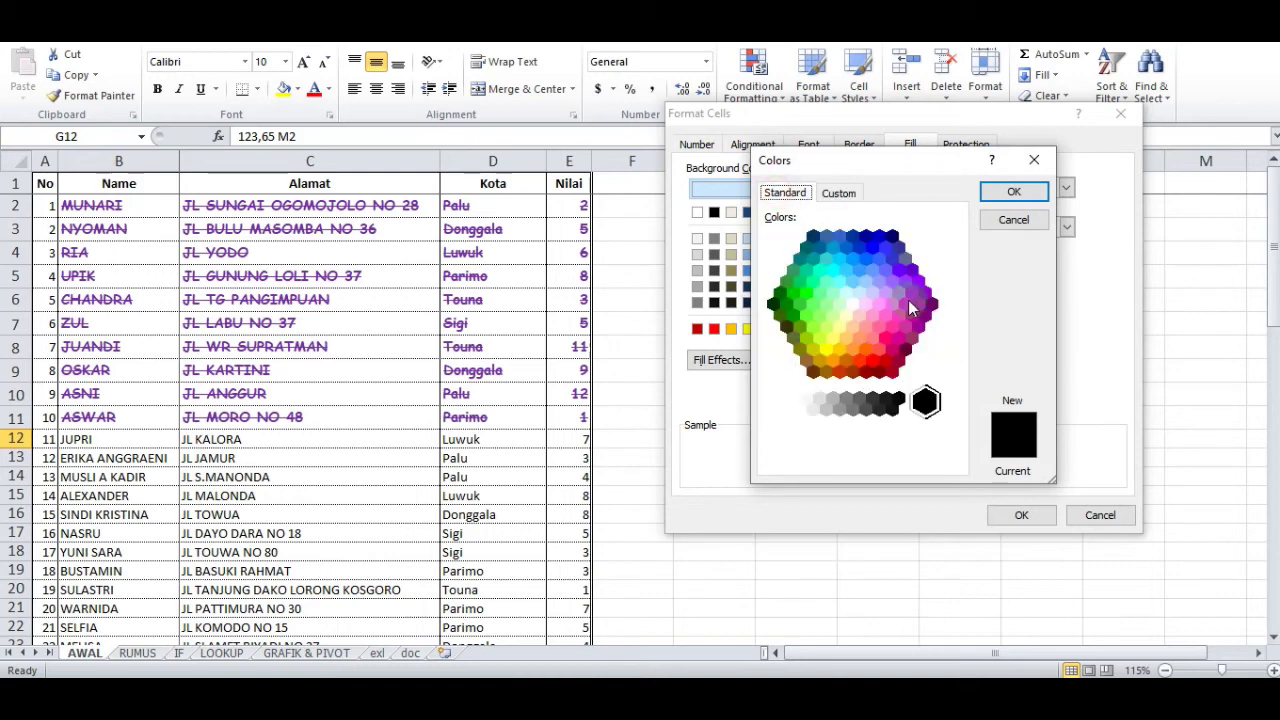
{"action": "left_click", "coordinate": [998, 220]}
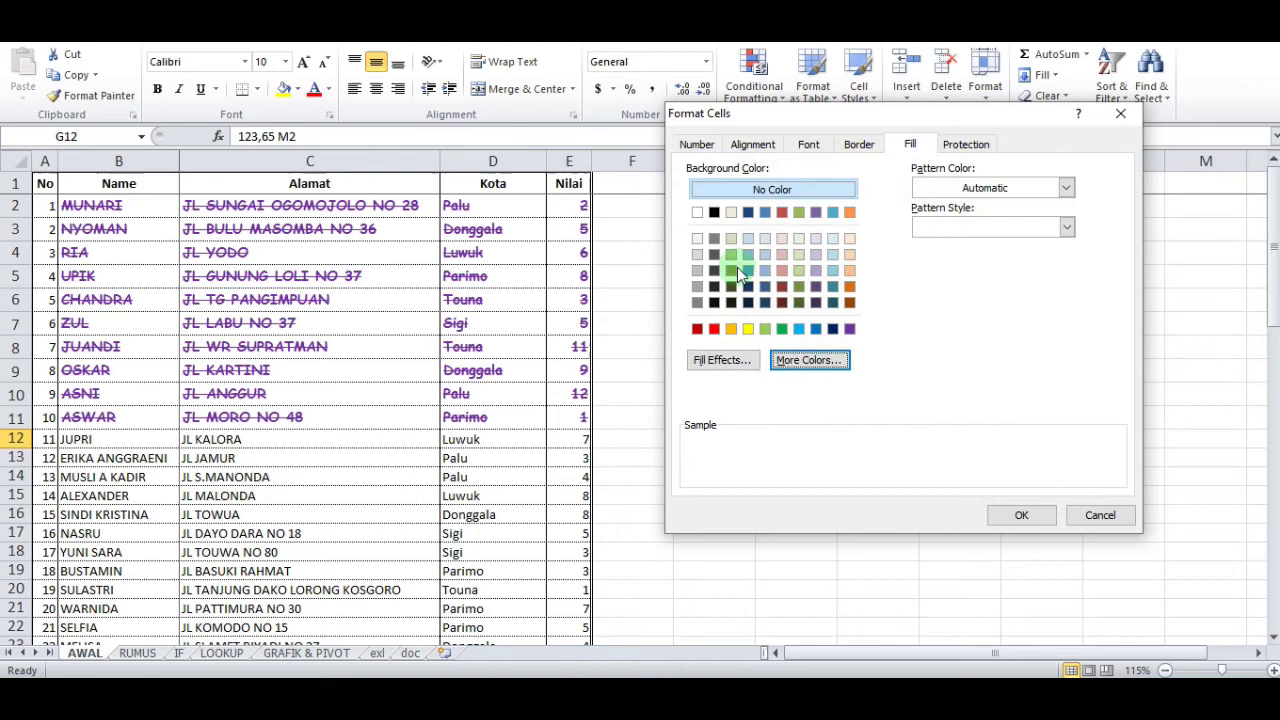
{"action": "left_click", "coordinate": [795, 364]}
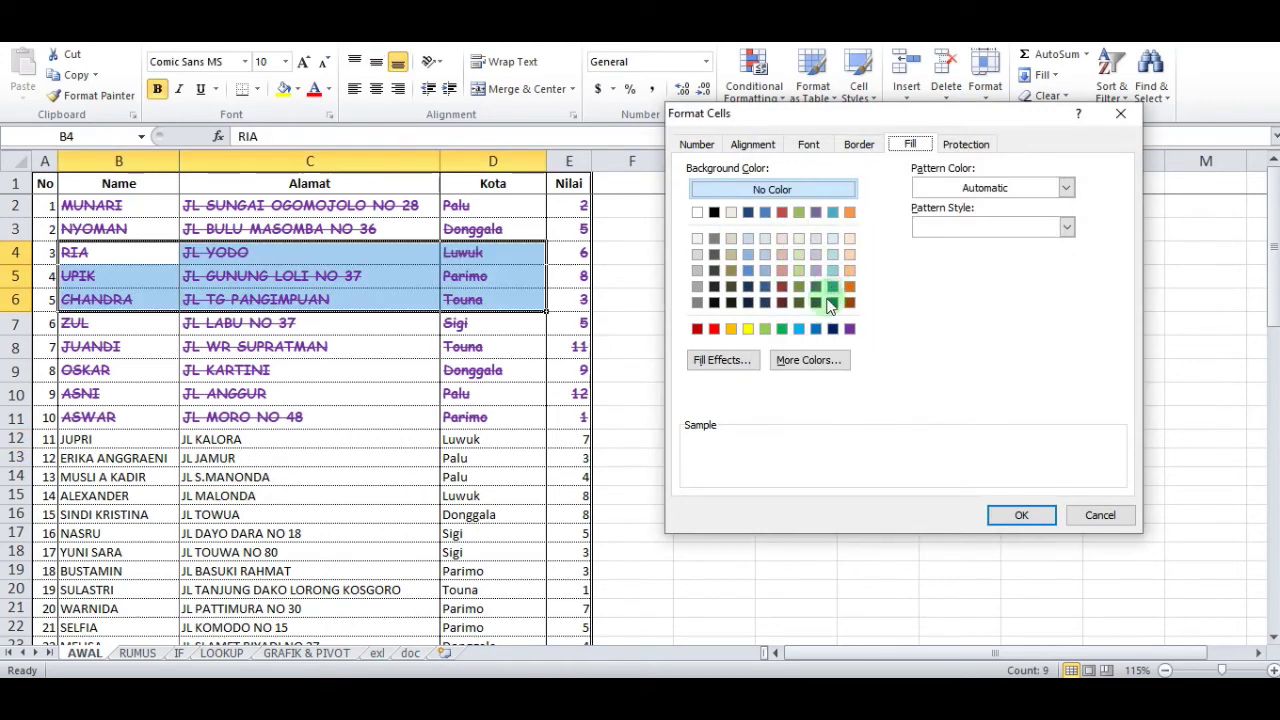
- Give B4:D6 a two-color white and blue gradient fill with From corner shading, using the first variant
{"action": "left_click", "coordinate": [750, 368]}
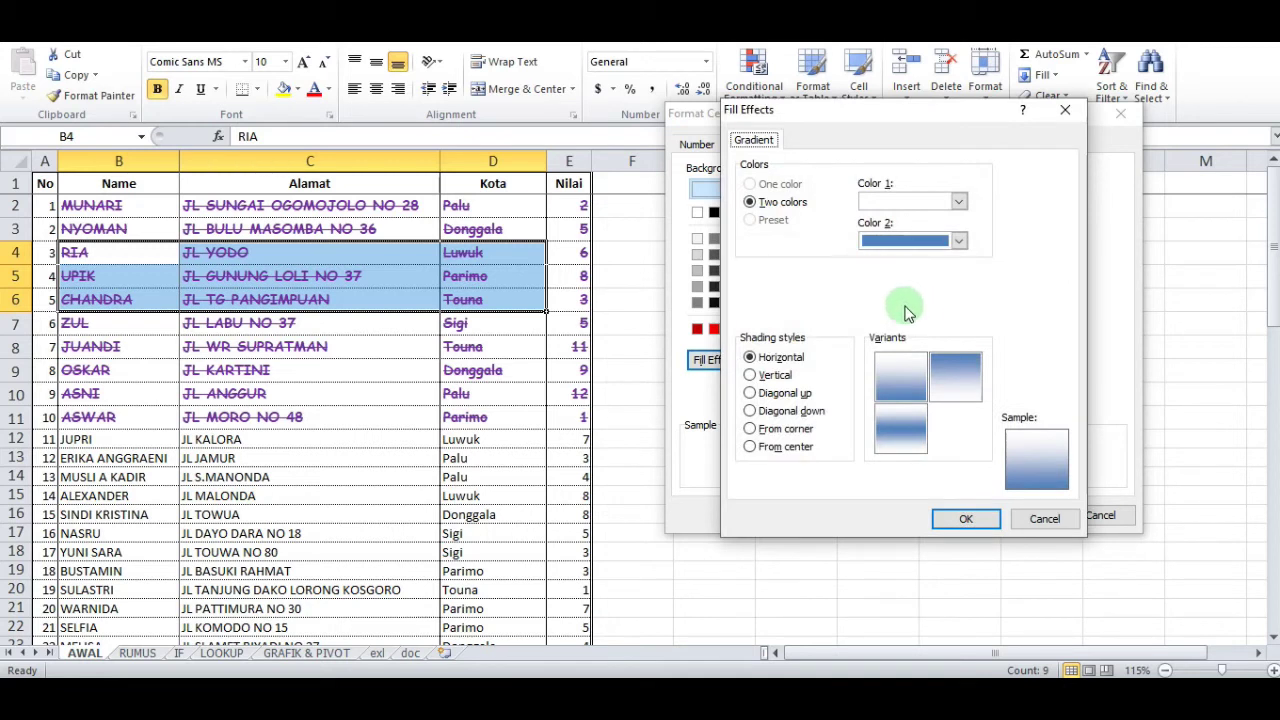
{"action": "left_click", "coordinate": [966, 518]}
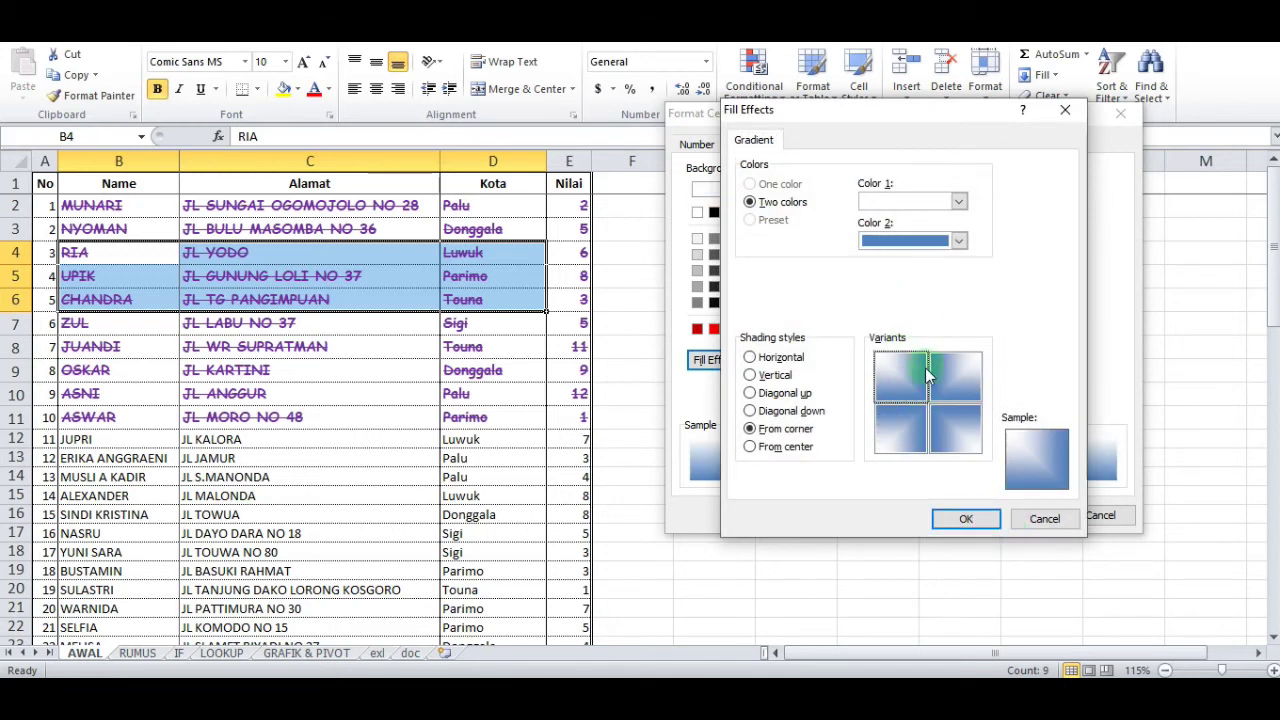
{"action": "left_click", "coordinate": [905, 385]}
{"action": "left_click", "coordinate": [974, 521]}
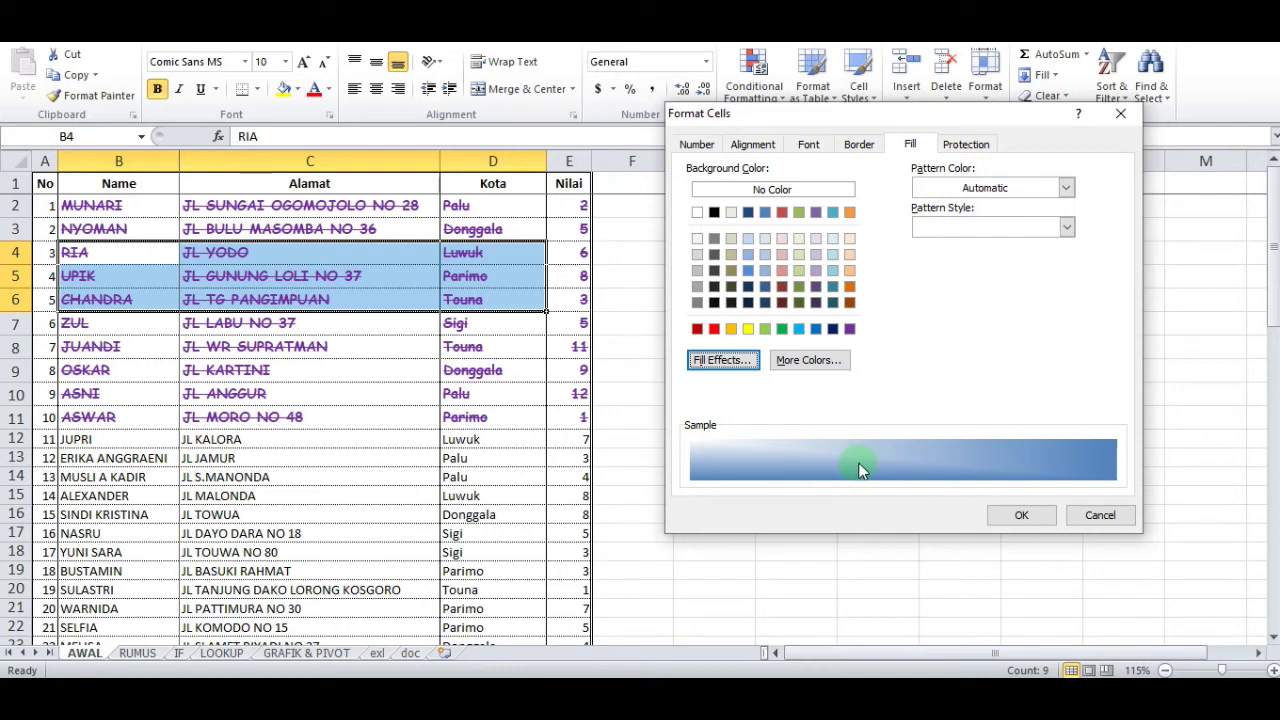
- Fill B4:D6 with a thin horizontal crosshatch pattern in a light orange pattern color
{"action": "left_click", "coordinate": [972, 189]}
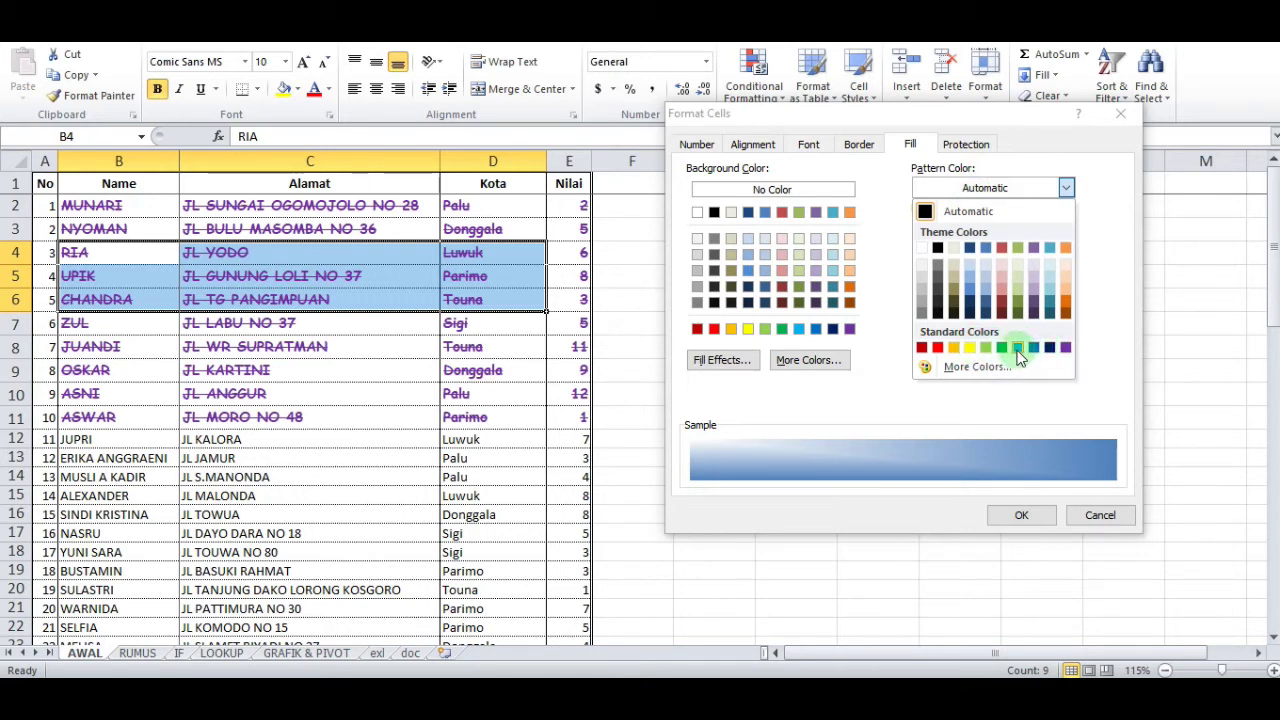
{"action": "left_click", "coordinate": [1066, 270]}
{"action": "left_click", "coordinate": [1008, 228]}
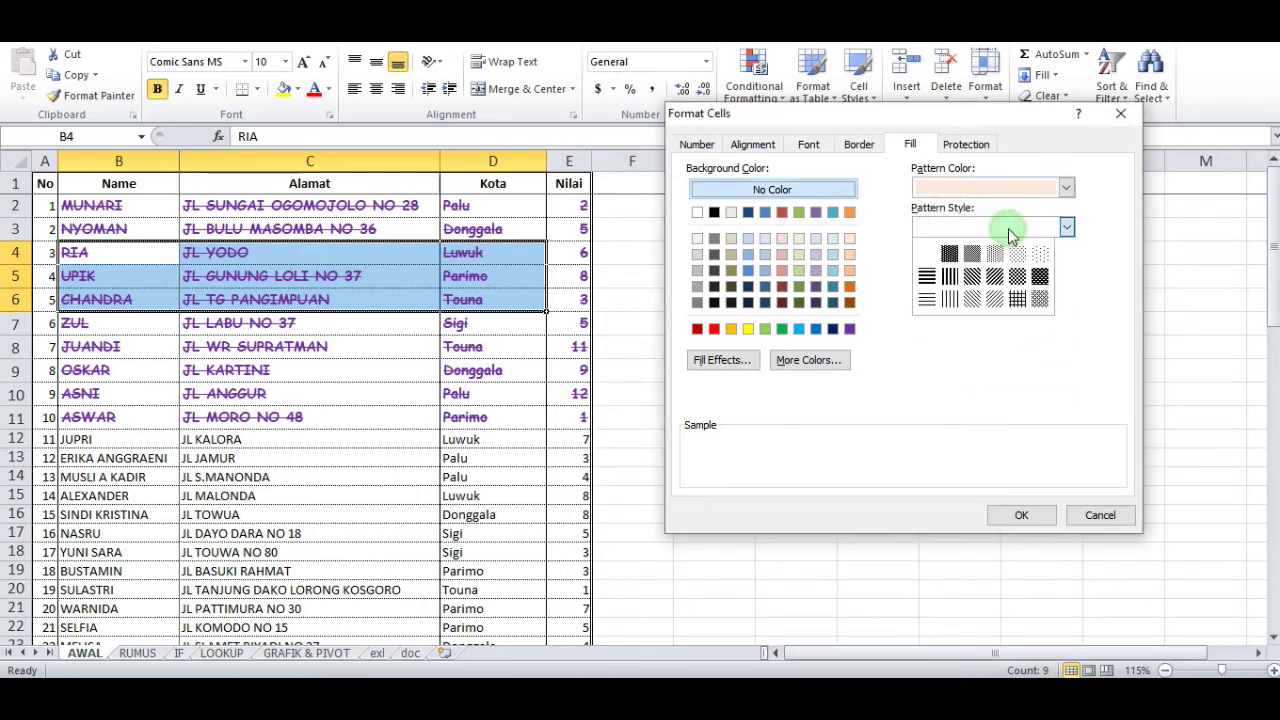
{"action": "left_click", "coordinate": [1017, 300]}
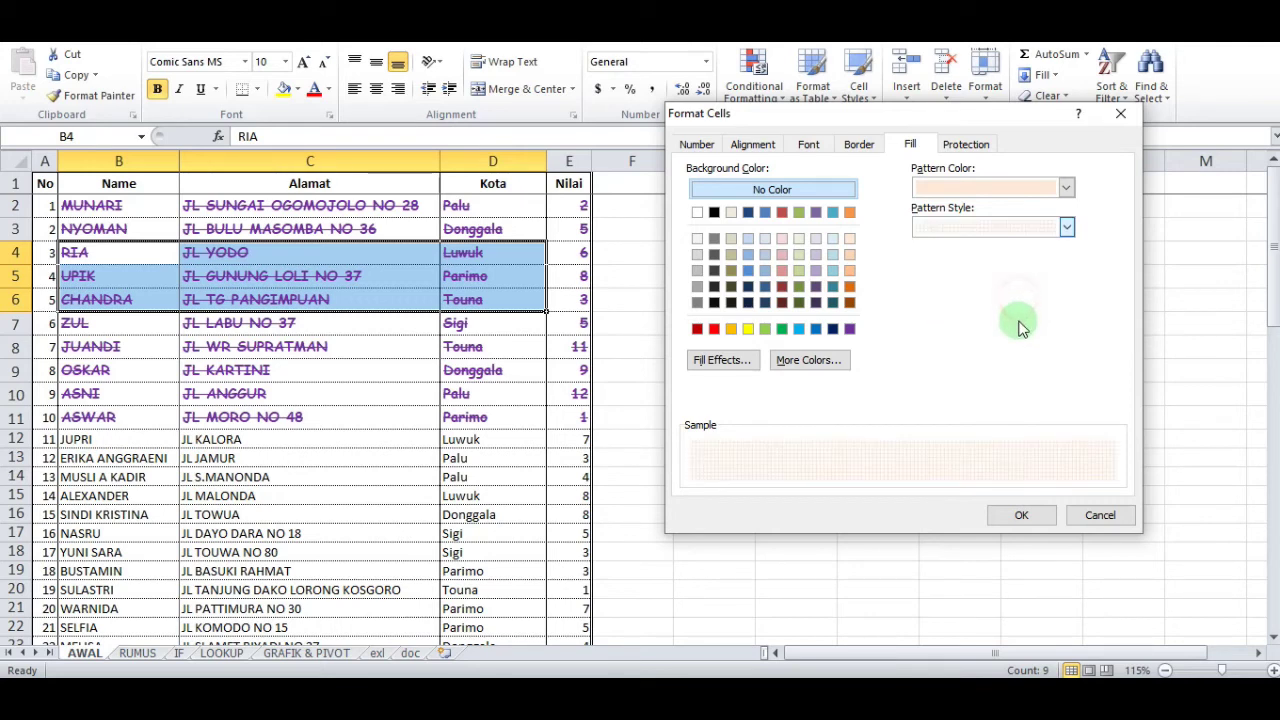
{"action": "left_click", "coordinate": [1020, 514]}
- Examine the pattern fill on B4:D6 up close at 175% zoom
{"action": "left_click", "coordinate": [505, 350]}
{"action": "left_click", "coordinate": [463, 291]}
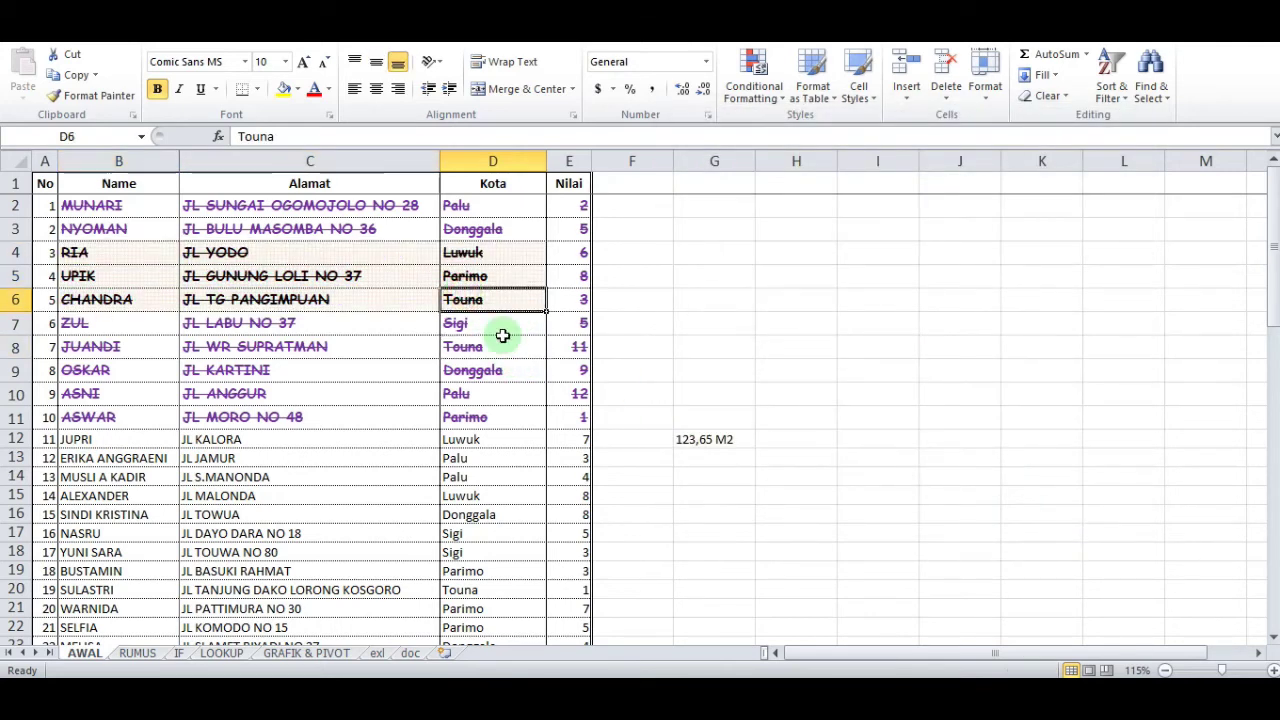
{"action": "scroll", "coordinate": [503, 325], "scroll_direction": "up", "scroll_amount": 2}
{"action": "scroll", "coordinate": [520, 355], "scroll_direction": "up", "scroll_amount": 2}
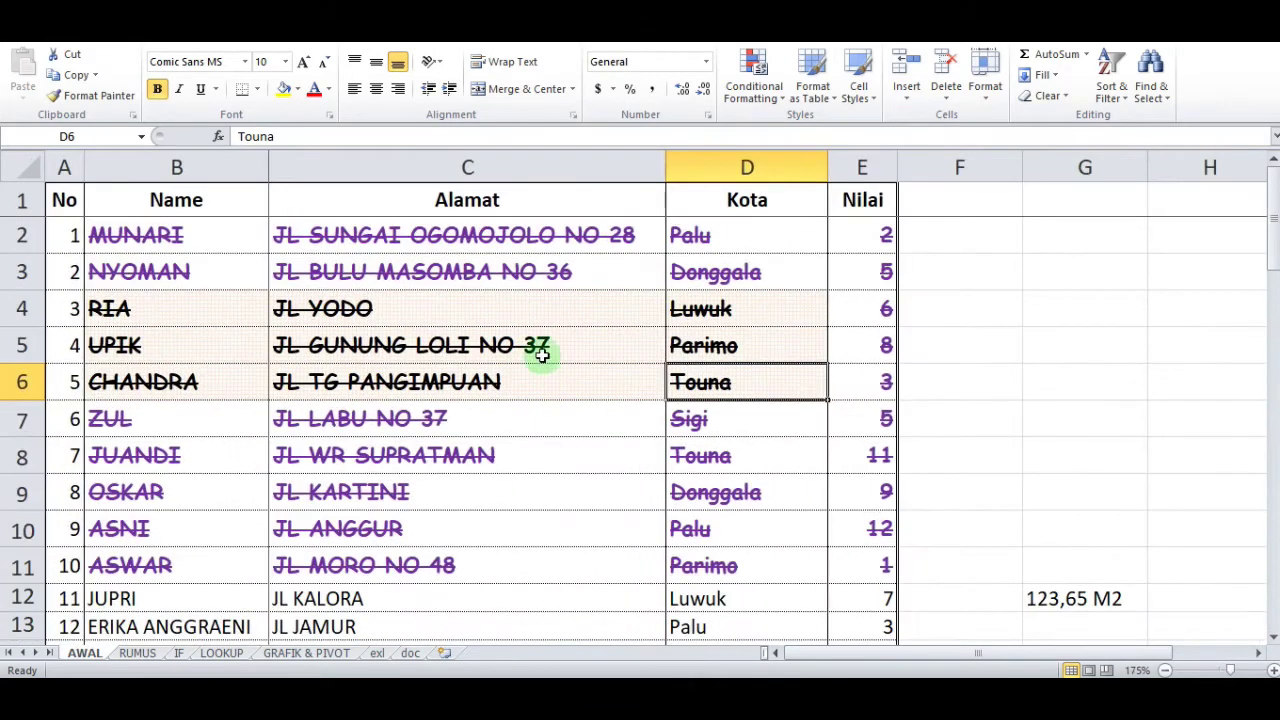
{"action": "left_click", "coordinate": [514, 300]}
{"action": "left_click", "coordinate": [729, 299], "text": "ctrl"}
{"action": "left_click", "coordinate": [720, 360]}
{"action": "left_click", "coordinate": [507, 350]}
{"action": "left_click", "coordinate": [628, 383]}
{"action": "left_click", "coordinate": [721, 378]}
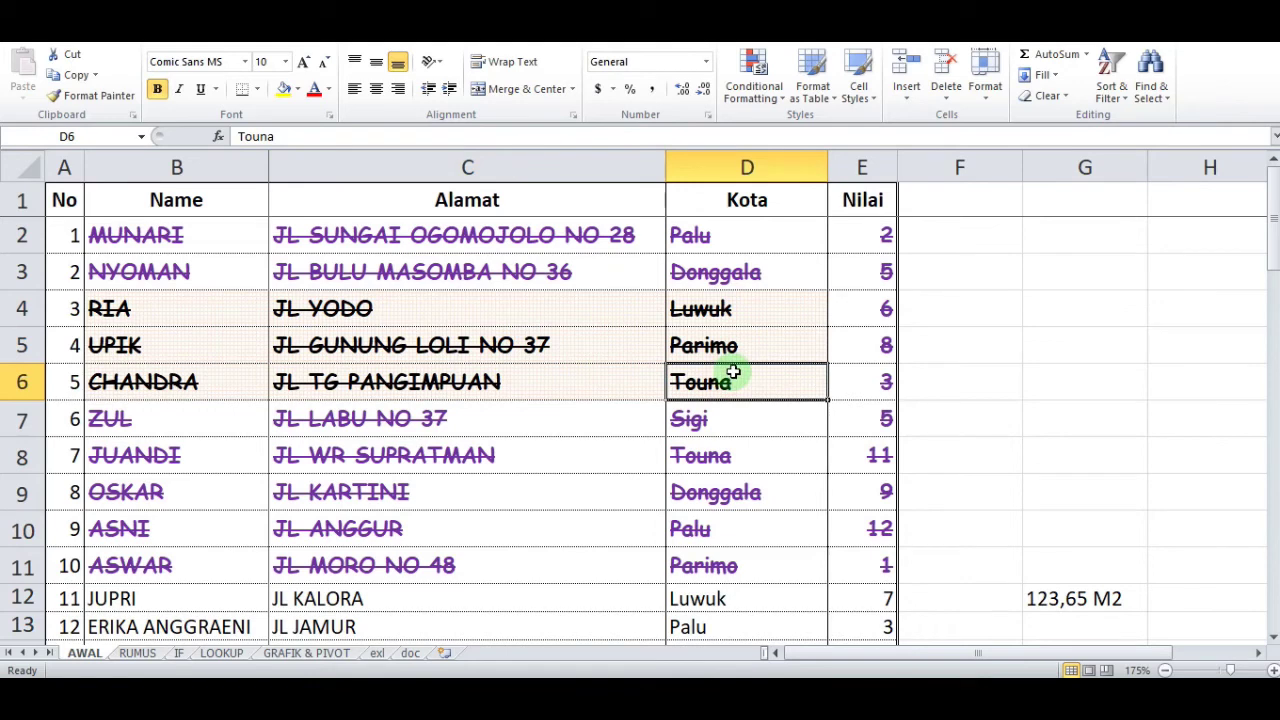
{"action": "left_click_drag", "start_coordinate": [395, 355], "coordinate": [385, 366]}
{"action": "left_click", "coordinate": [243, 314]}
{"action": "left_click", "coordinate": [512, 333]}
{"action": "left_click", "coordinate": [744, 333]}
{"action": "left_click_drag", "start_coordinate": [745, 315], "coordinate": [737, 372]}
{"action": "left_click", "coordinate": [464, 318]}
{"action": "left_click", "coordinate": [445, 352]}
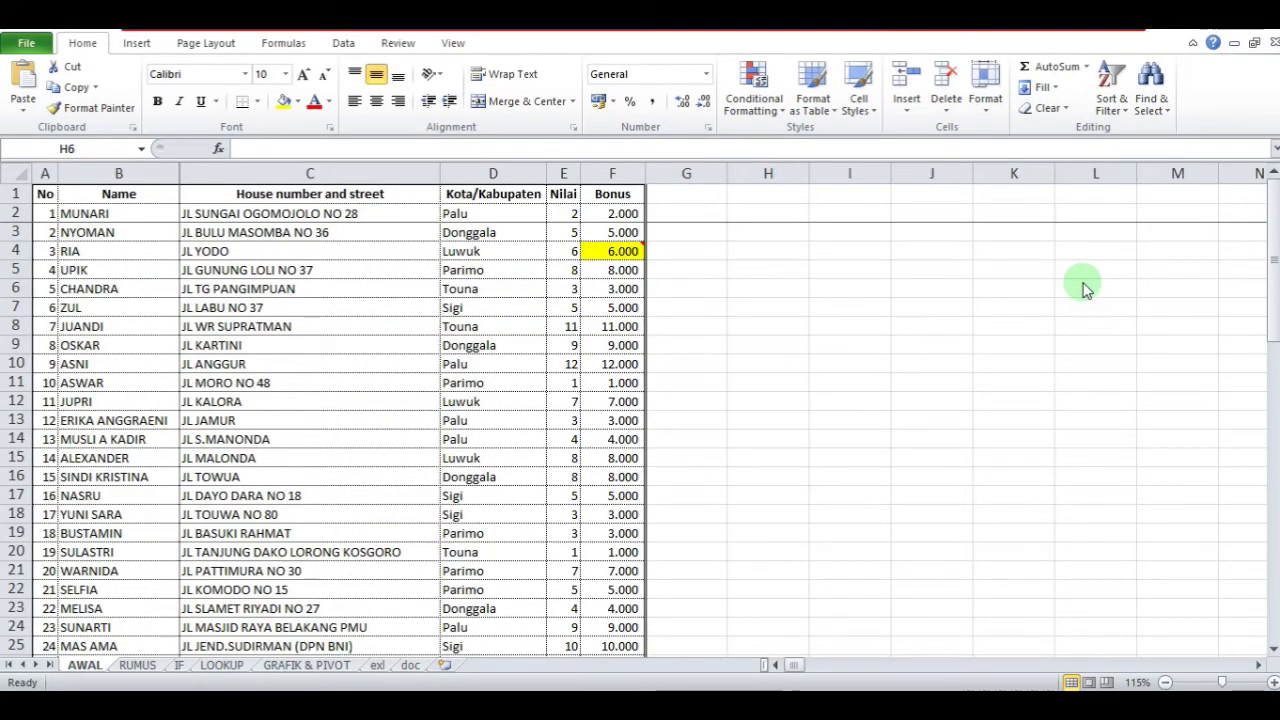